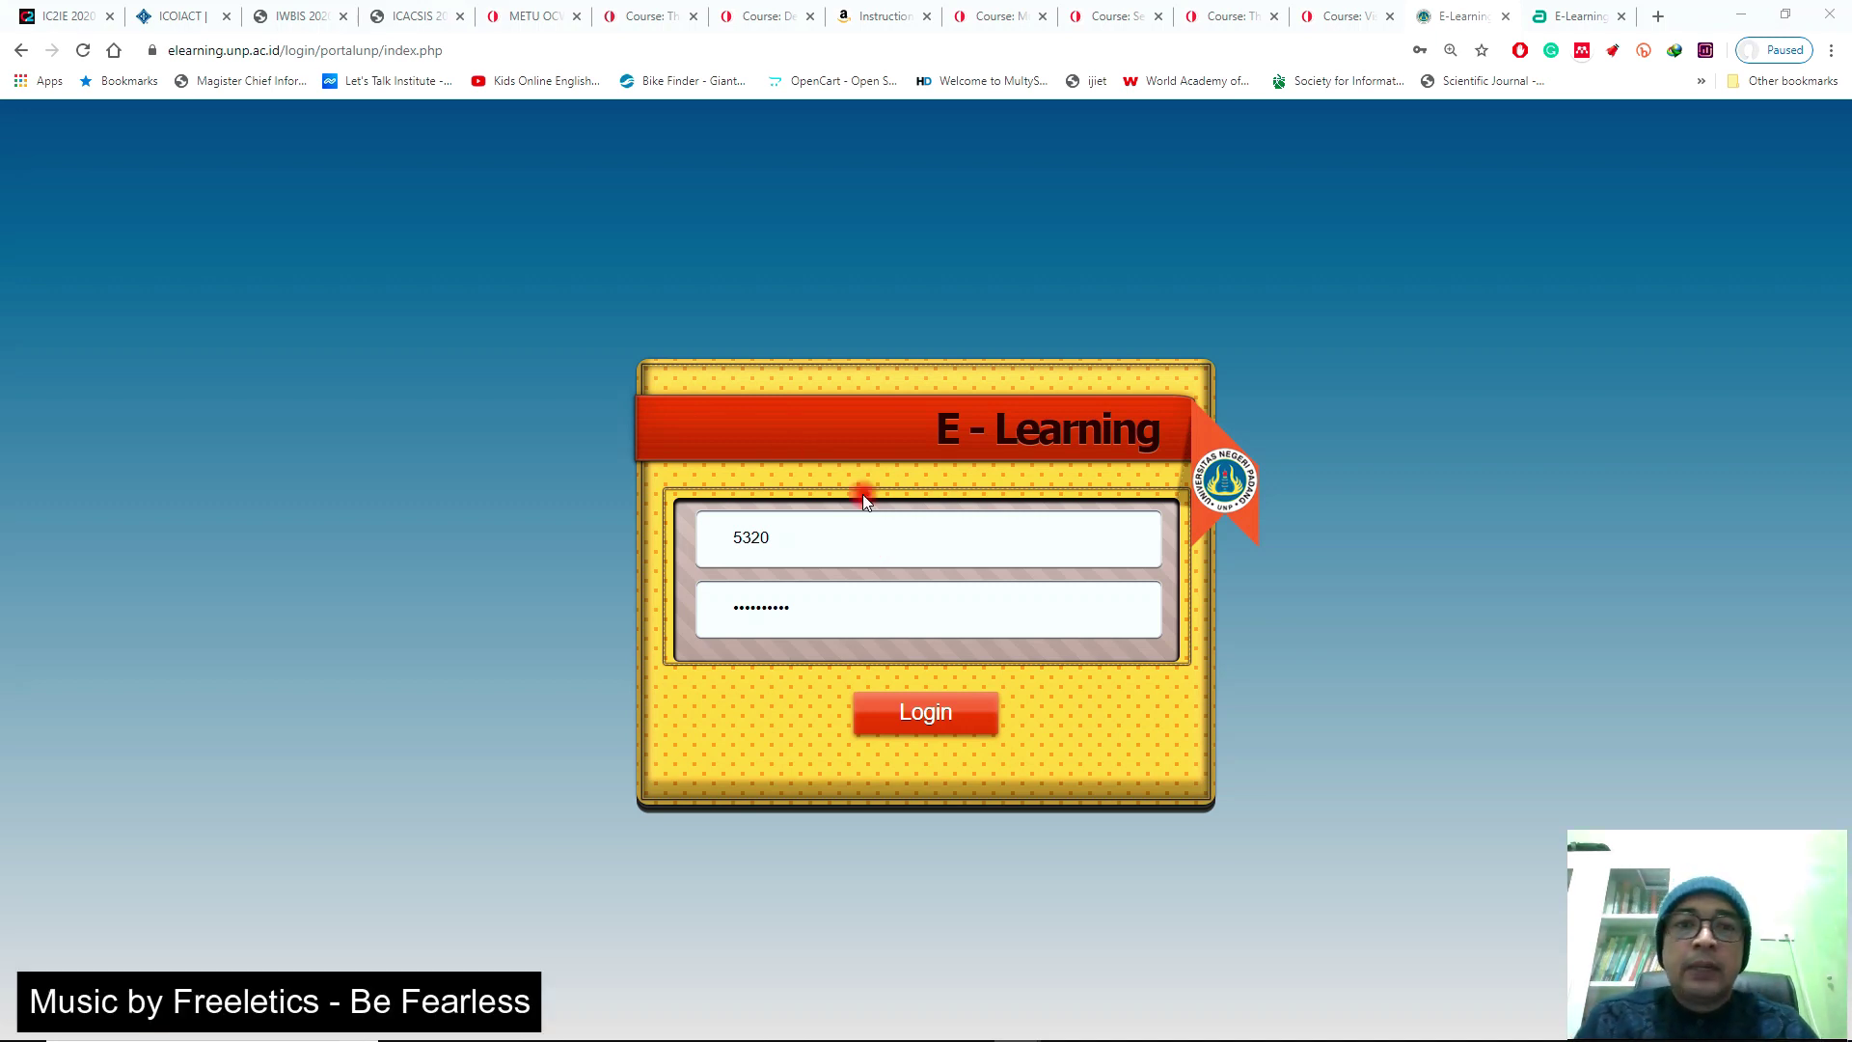
Look at the elearning2.unp.ac.id site, then log in to the elearning.unp.ac.id portal with the prefilled credentials and ignore the new message
{"action": "left_click", "coordinate": [1560, 19]}
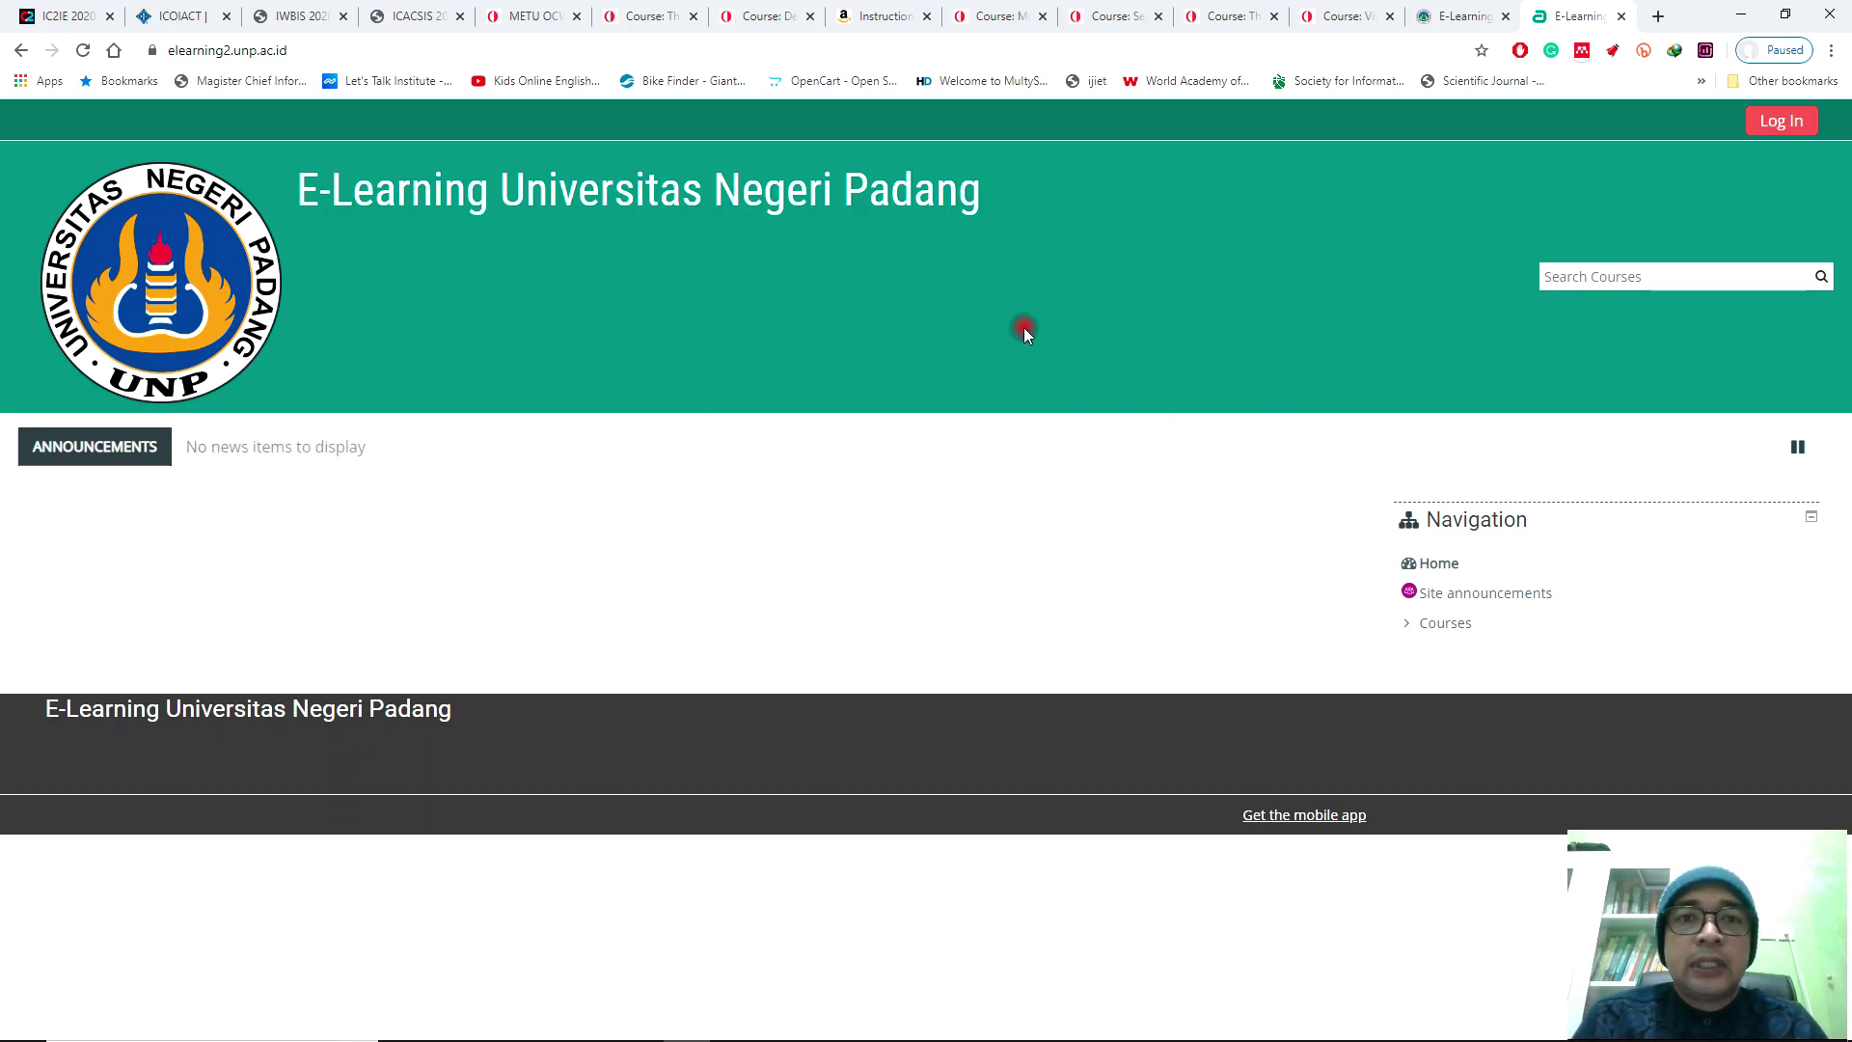
{"action": "left_click", "coordinate": [1462, 16]}
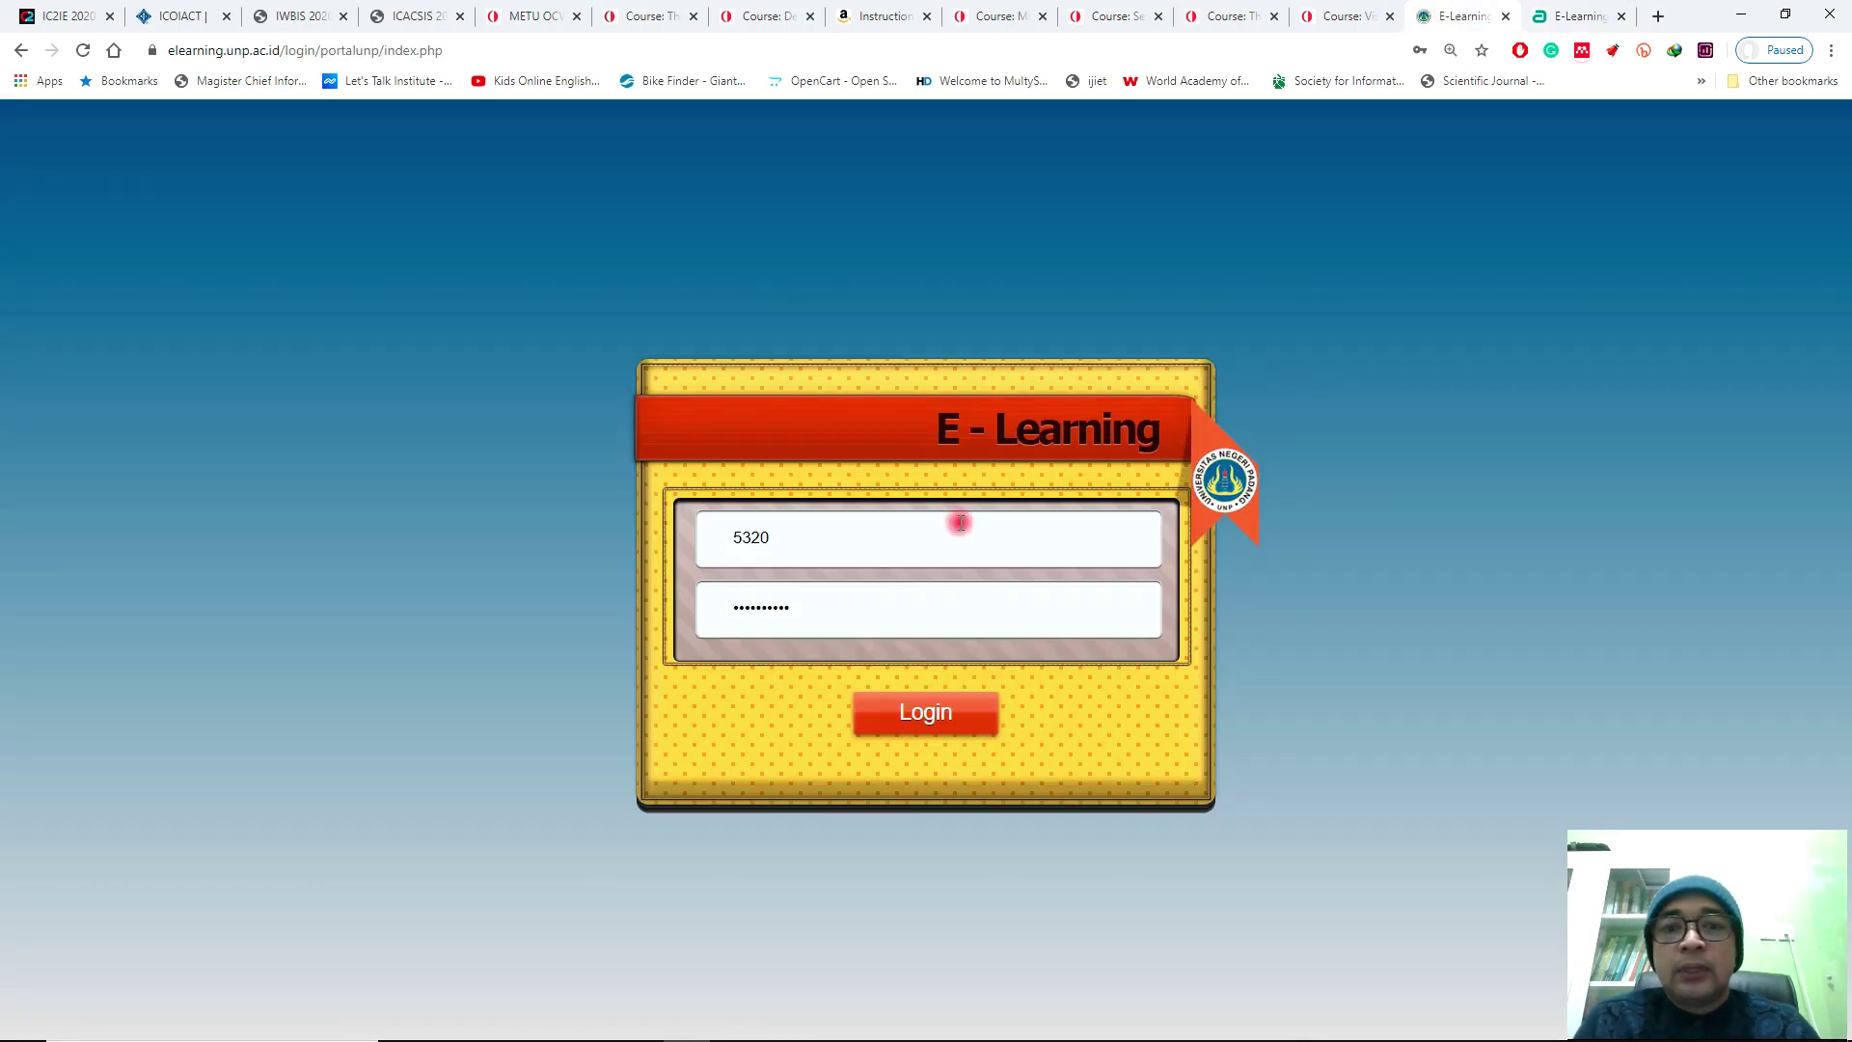
{"action": "left_click", "coordinate": [933, 725]}
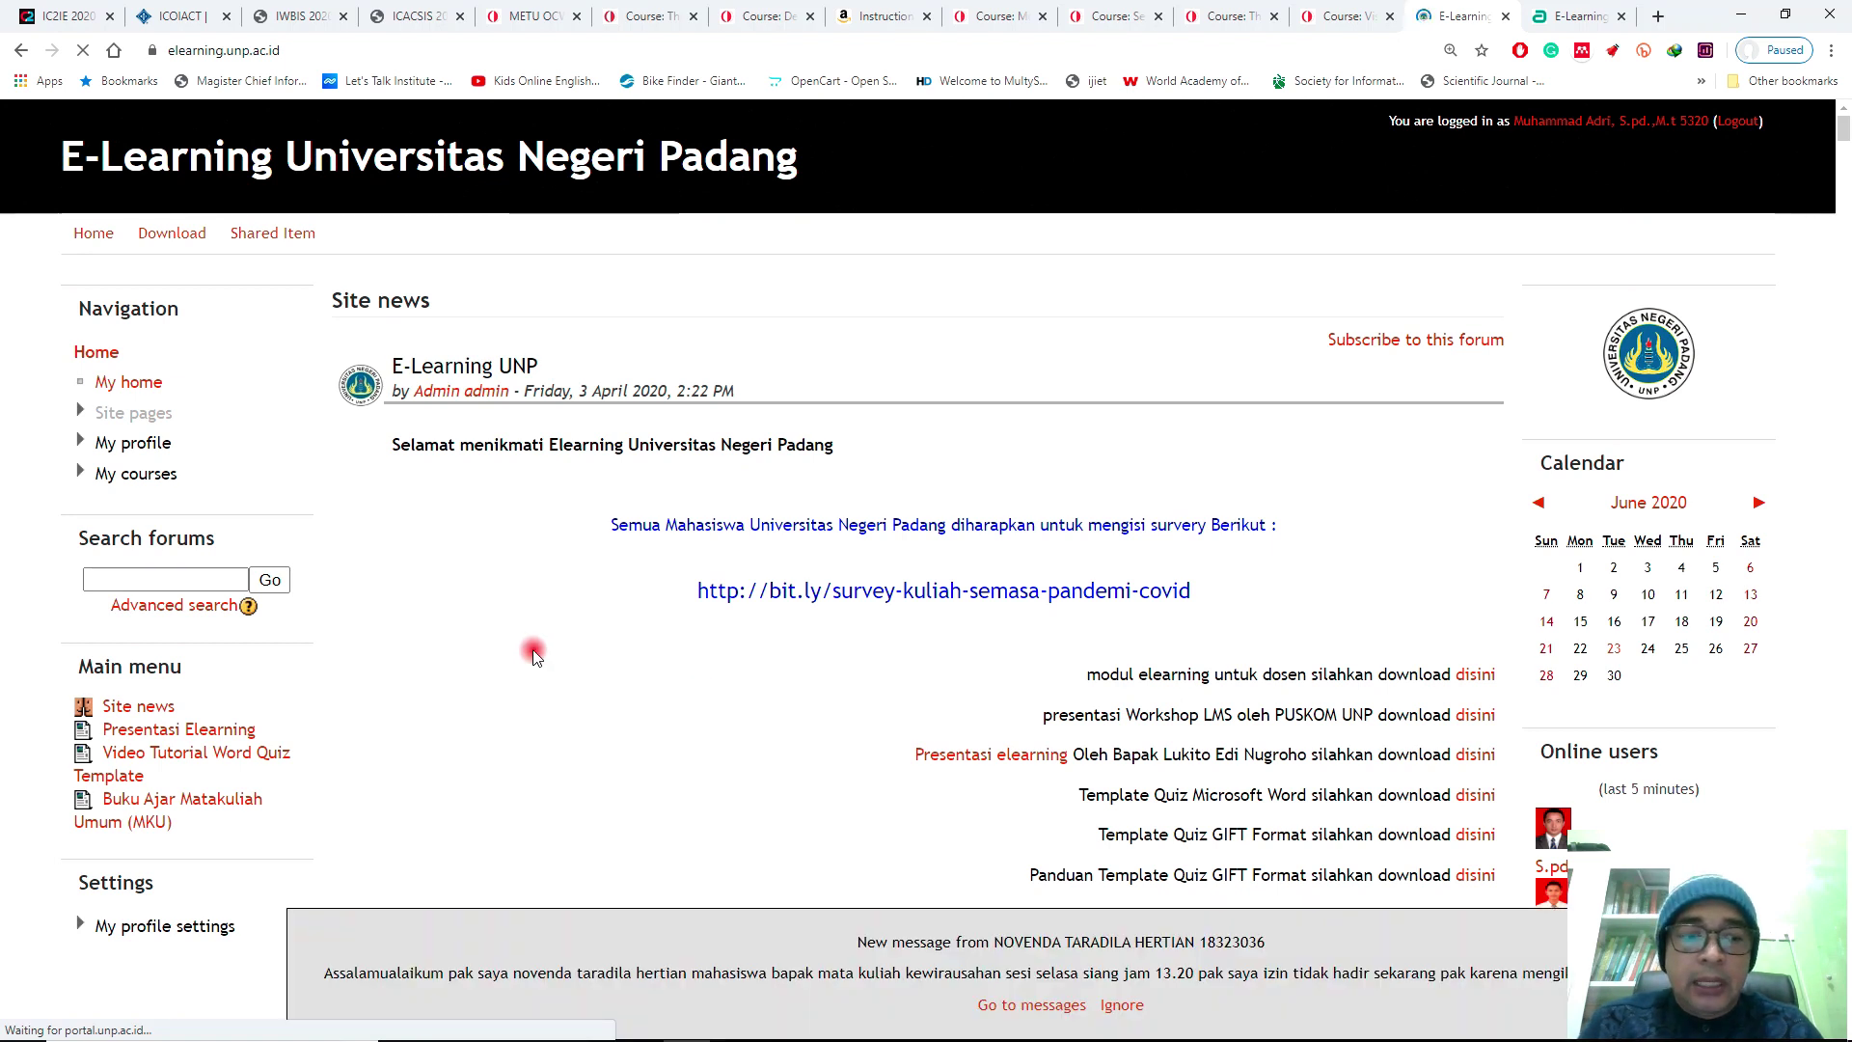
{"action": "left_click", "coordinate": [1122, 1005]}
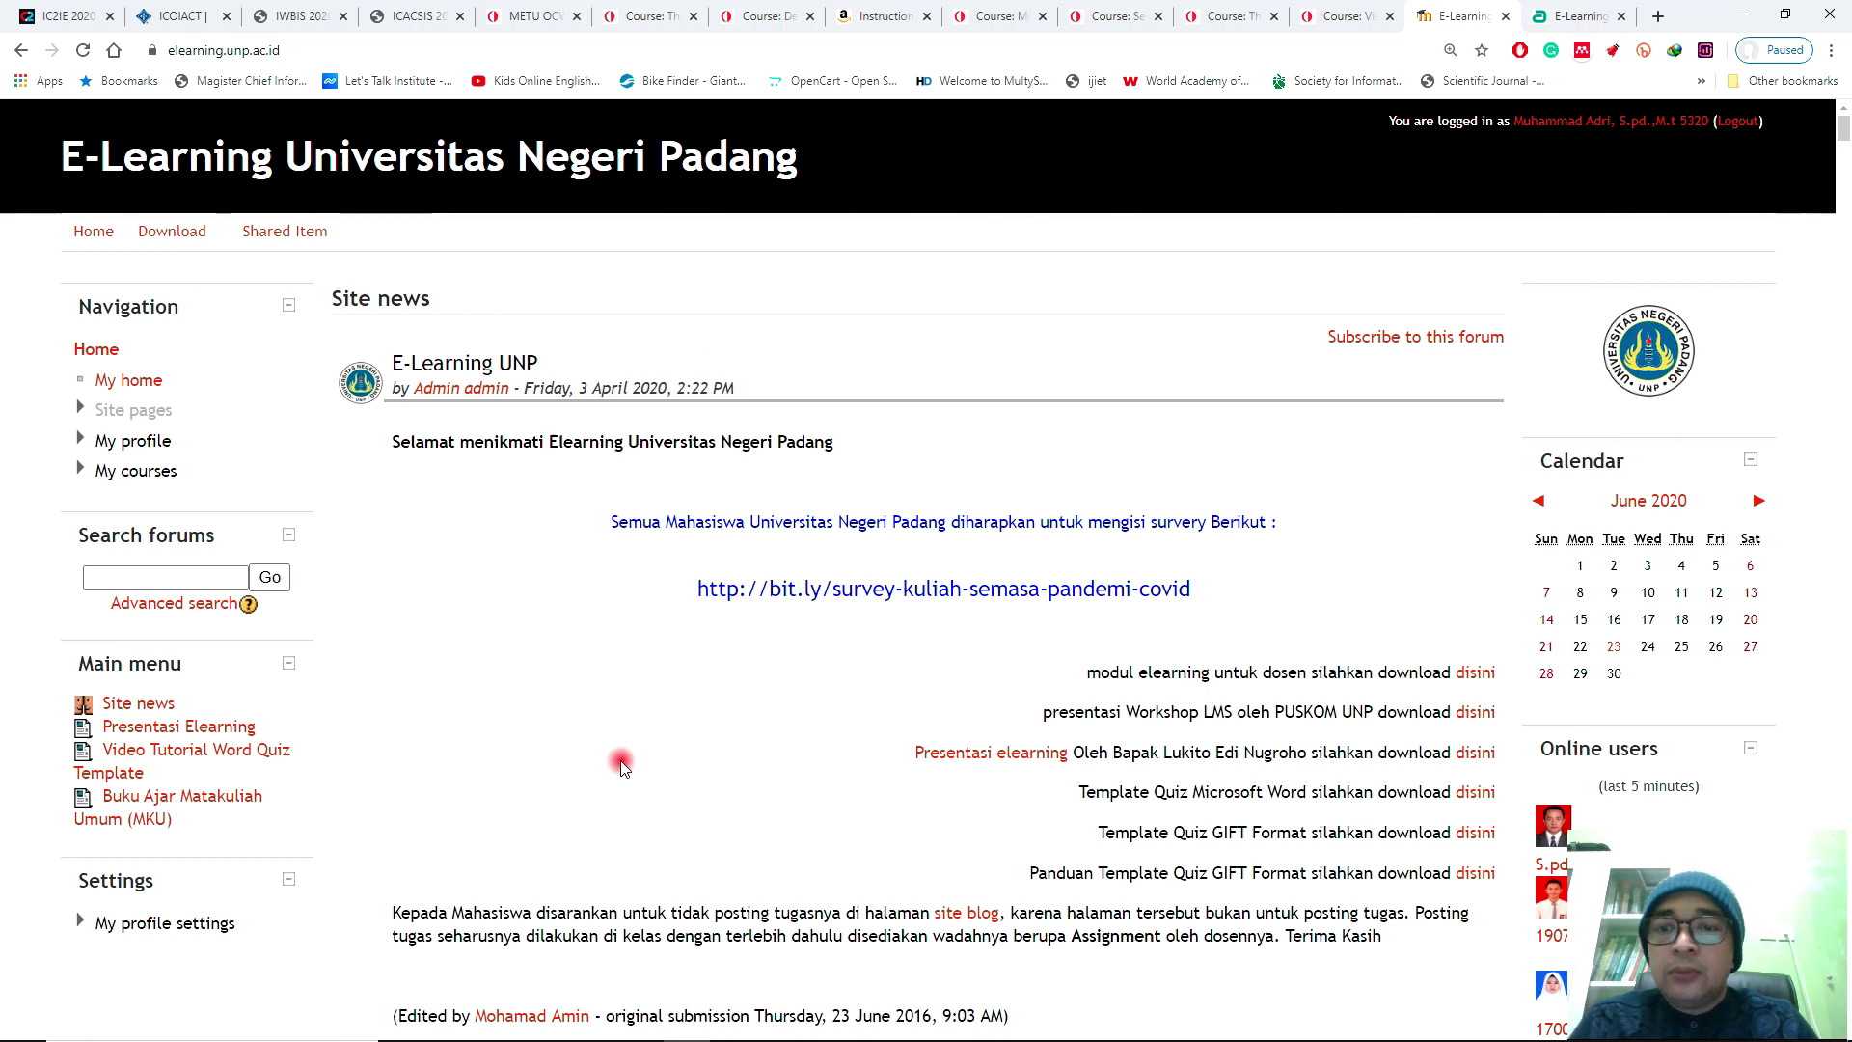
{"action": "scroll", "coordinate": [621, 765], "scroll_direction": "down", "scroll_amount": 8}
{"action": "scroll", "coordinate": [622, 766], "scroll_direction": "down", "scroll_amount": 20}
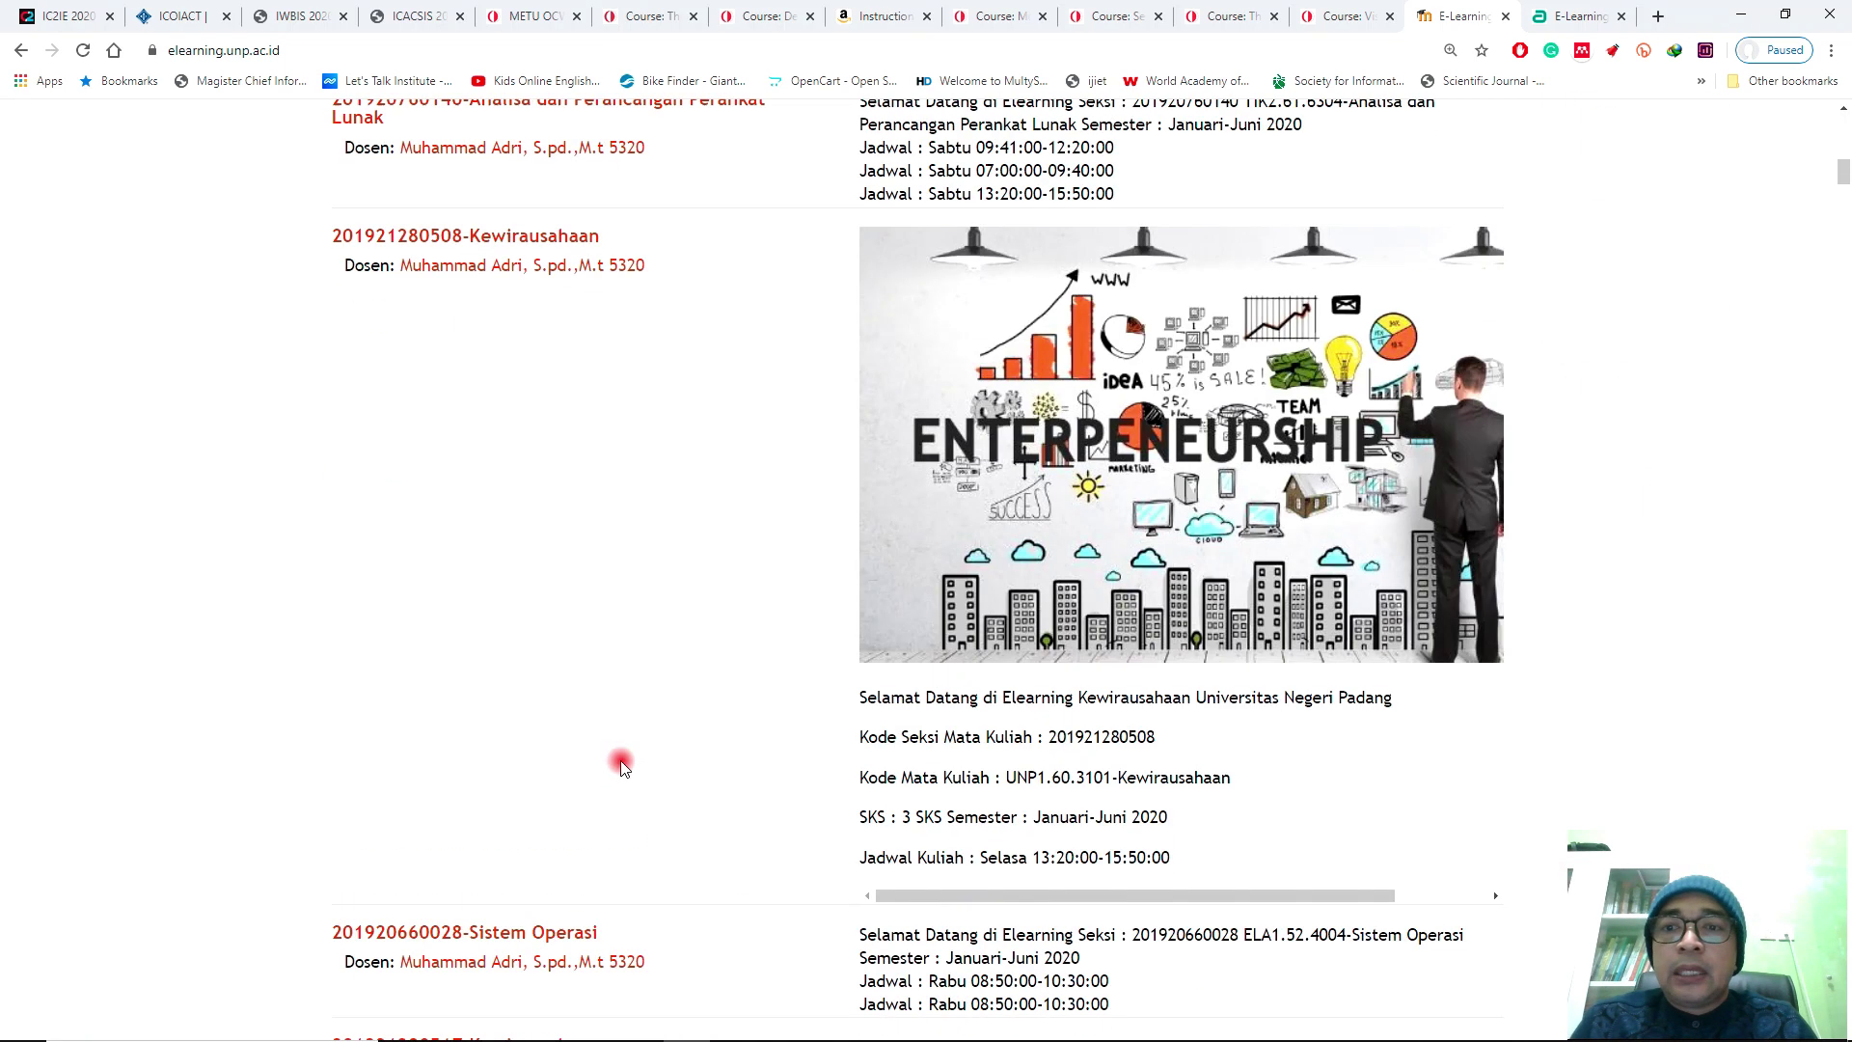
{"action": "scroll", "coordinate": [621, 765], "scroll_direction": "up", "scroll_amount": 1}
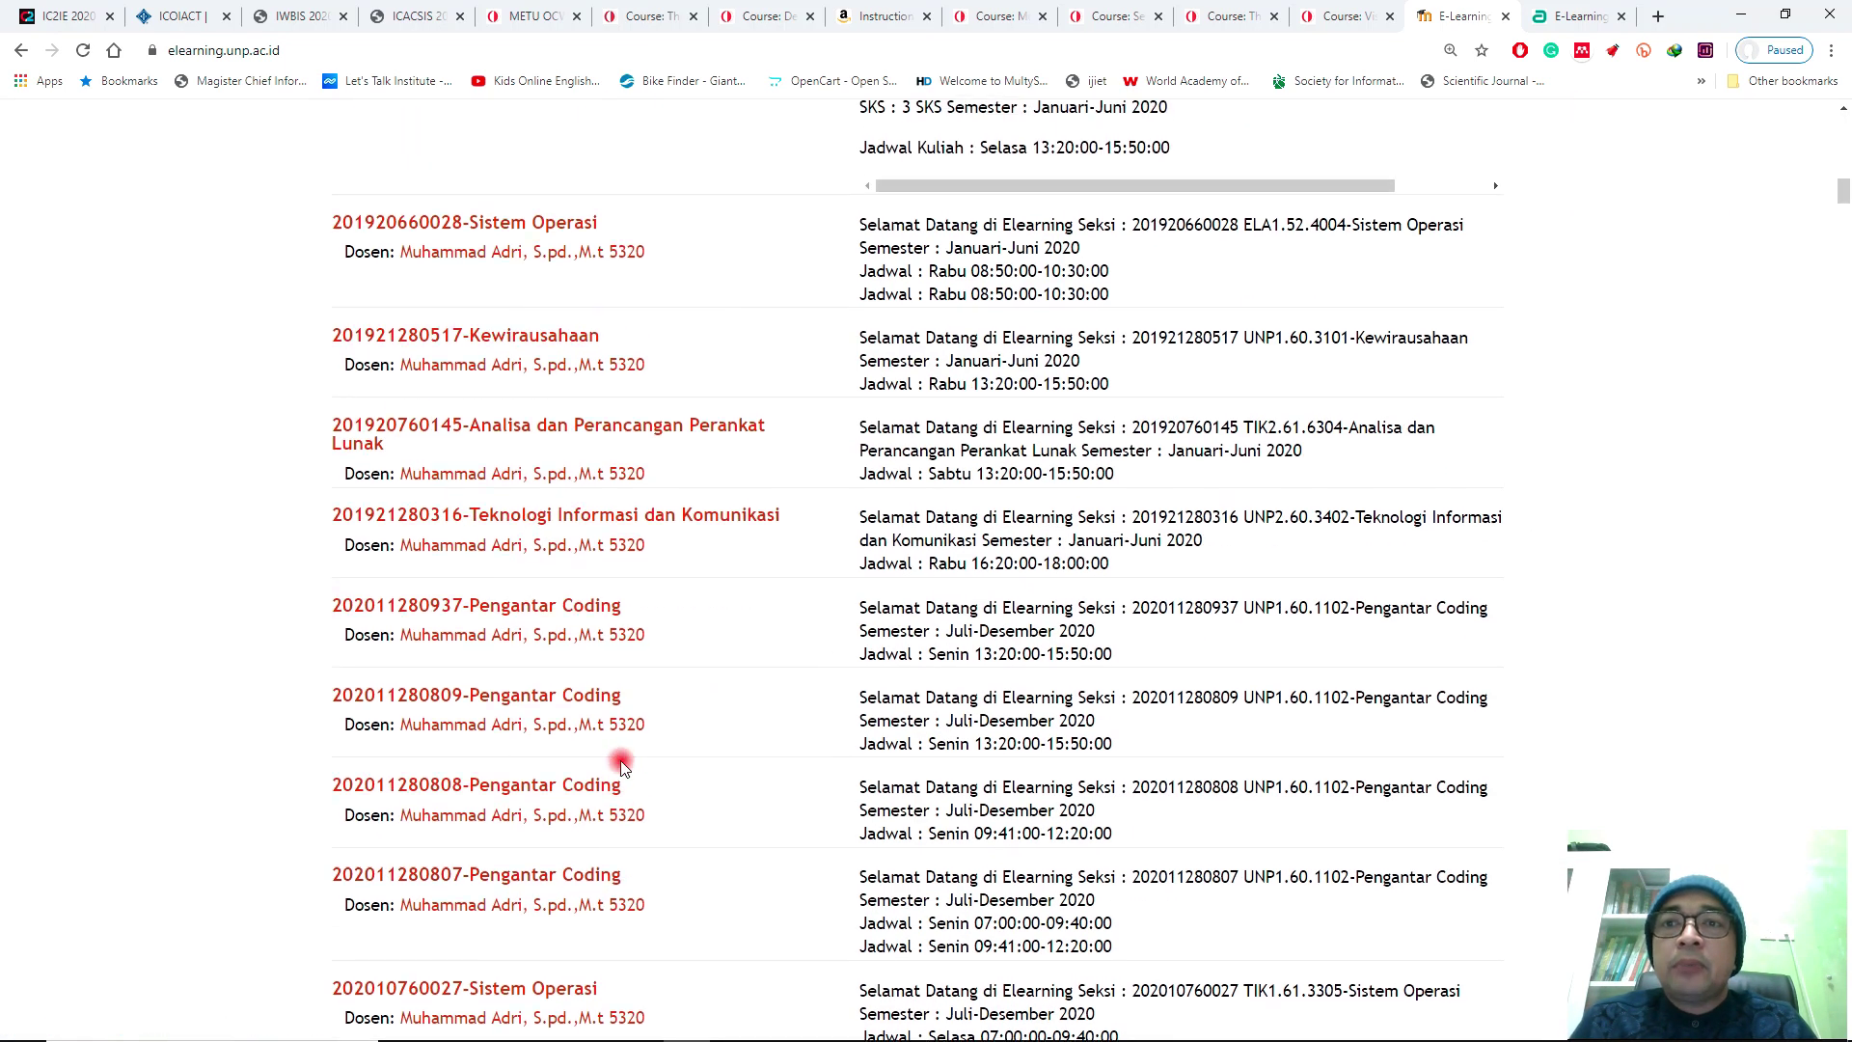
{"action": "left_click", "coordinate": [450, 226]}
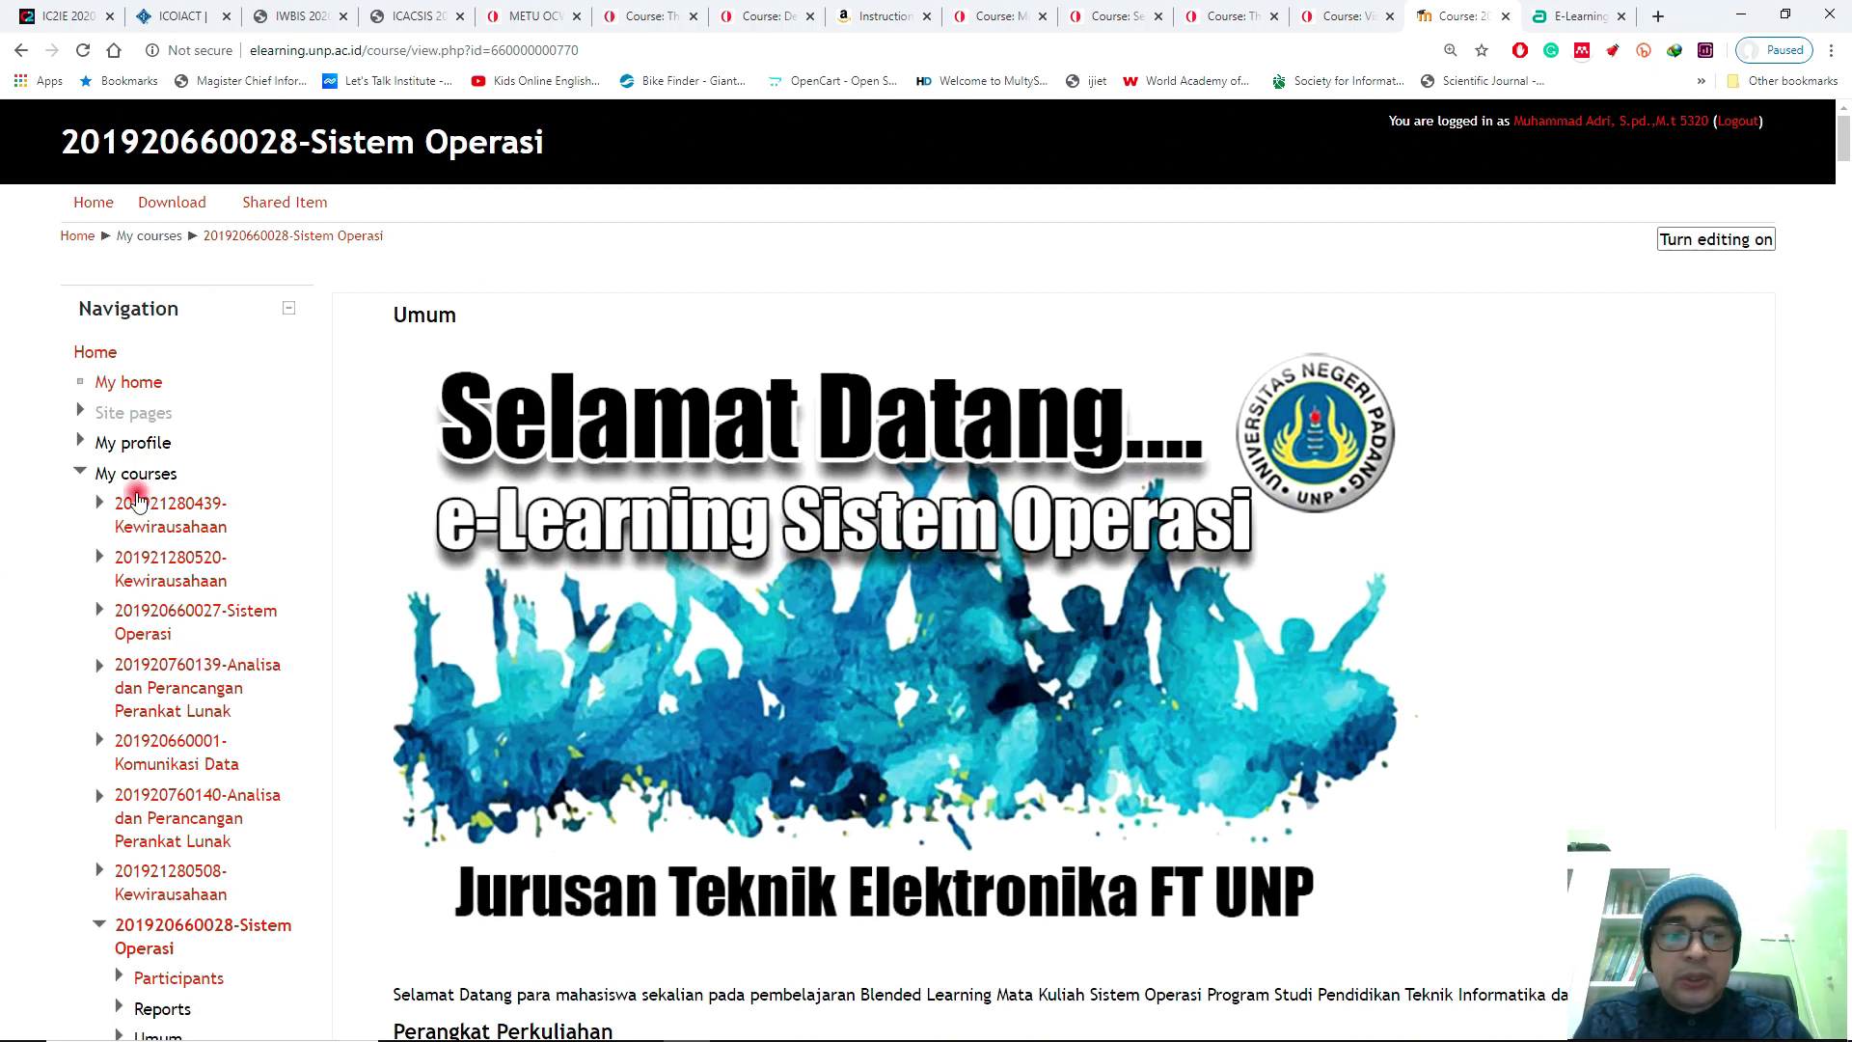
Collapse the My courses list, start a backup of the Sistem Operasi course and accept the default initial settings
{"action": "scroll", "coordinate": [138, 497], "scroll_direction": "down", "scroll_amount": 20}
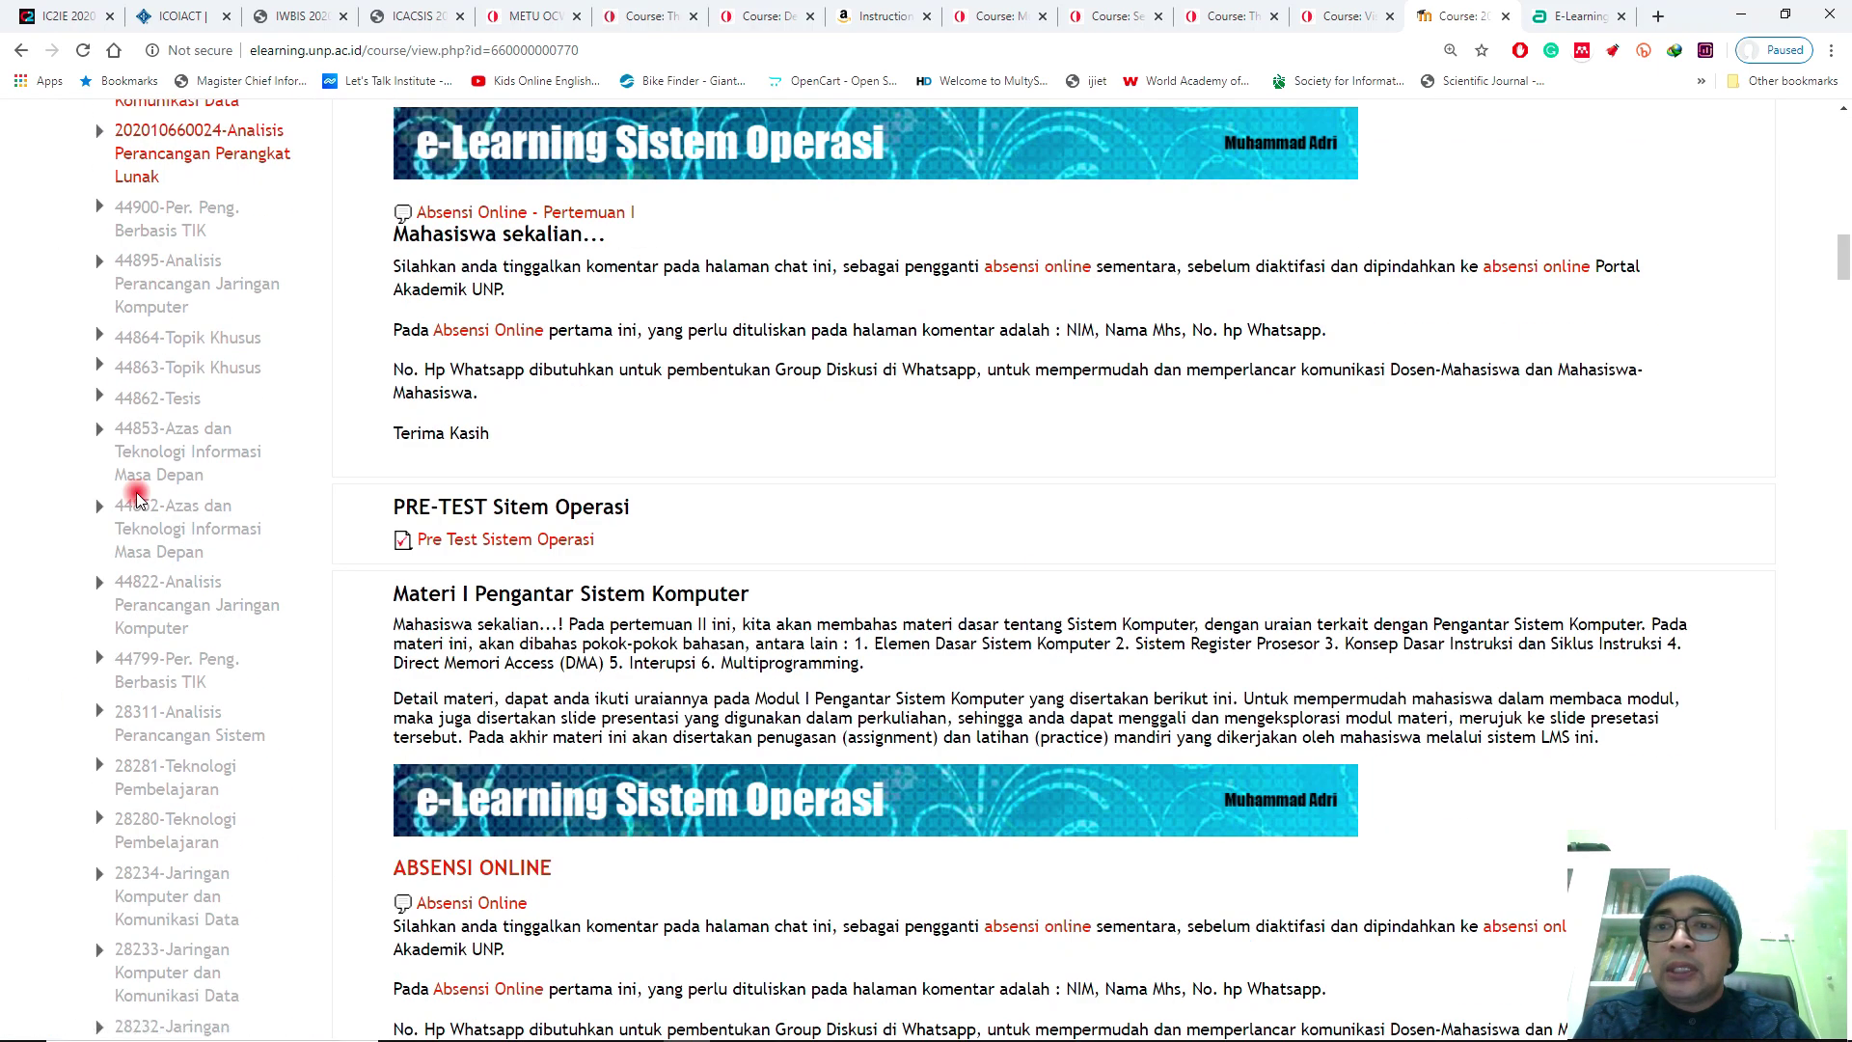
{"action": "scroll", "coordinate": [138, 497], "scroll_direction": "up", "scroll_amount": 20}
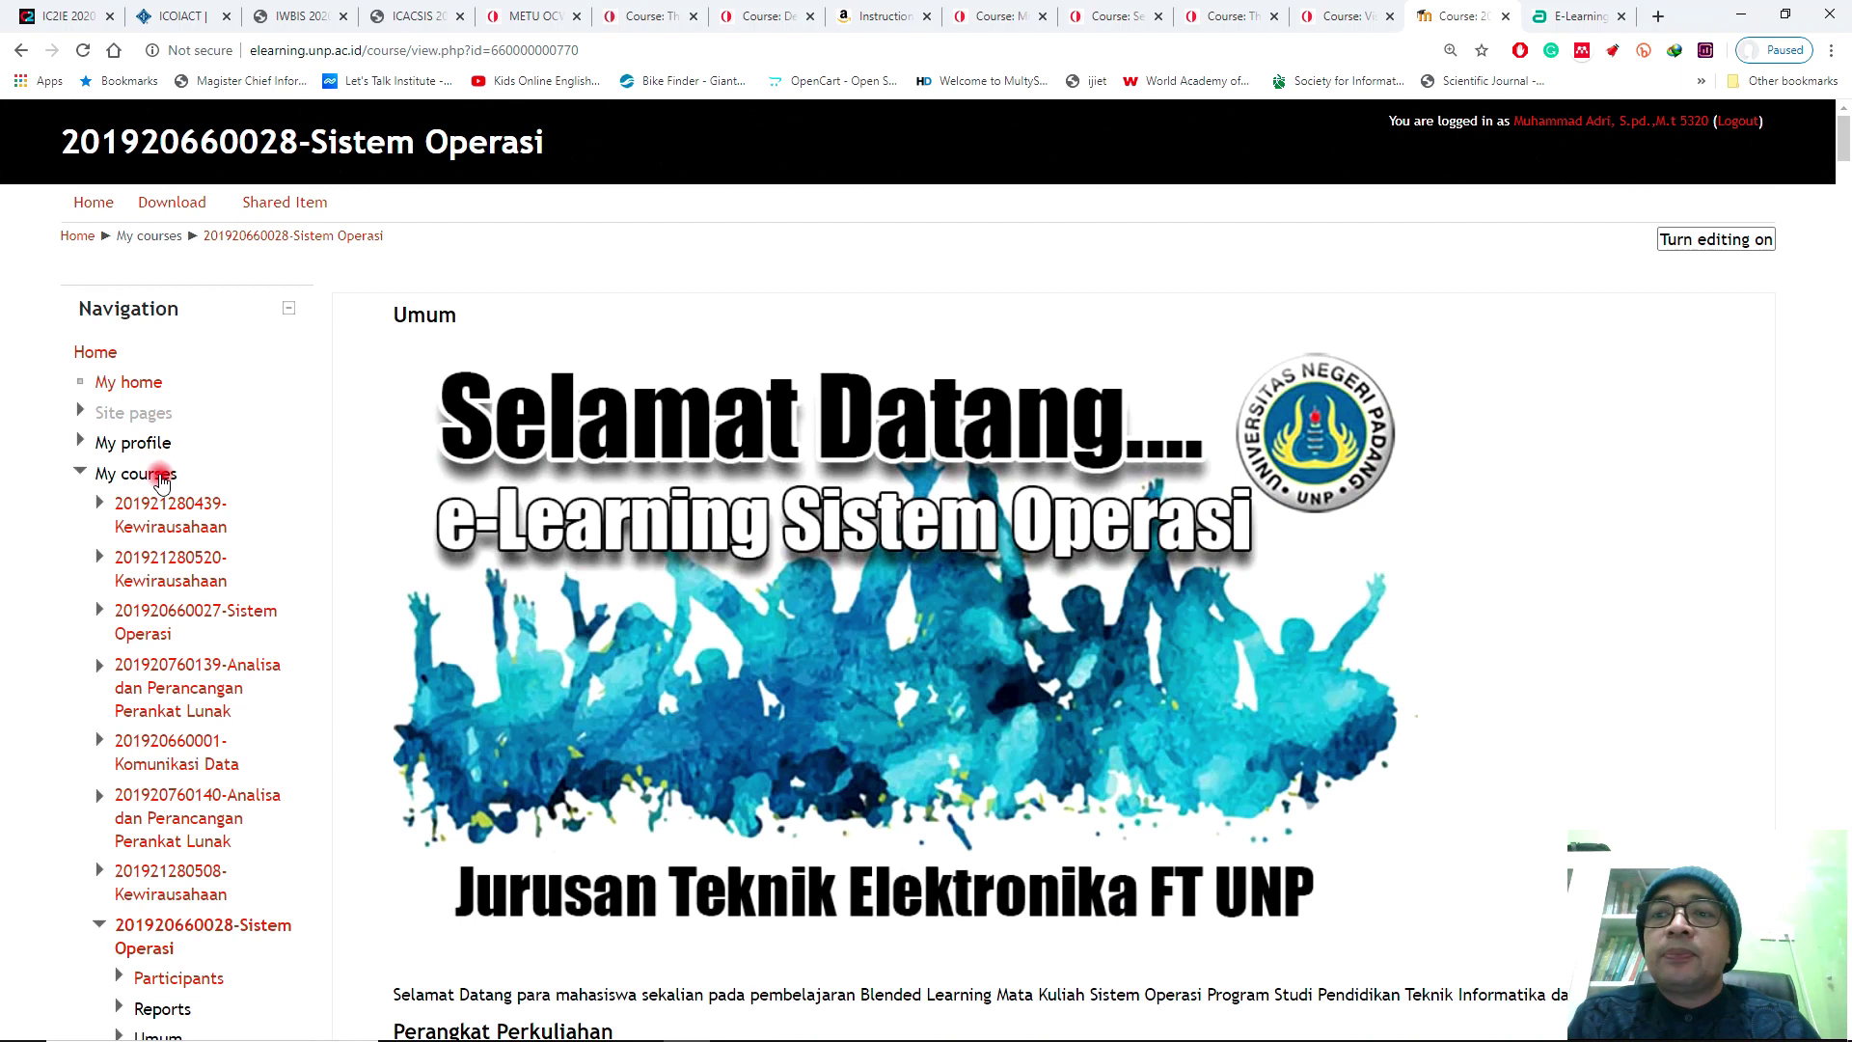
{"action": "left_click", "coordinate": [81, 475]}
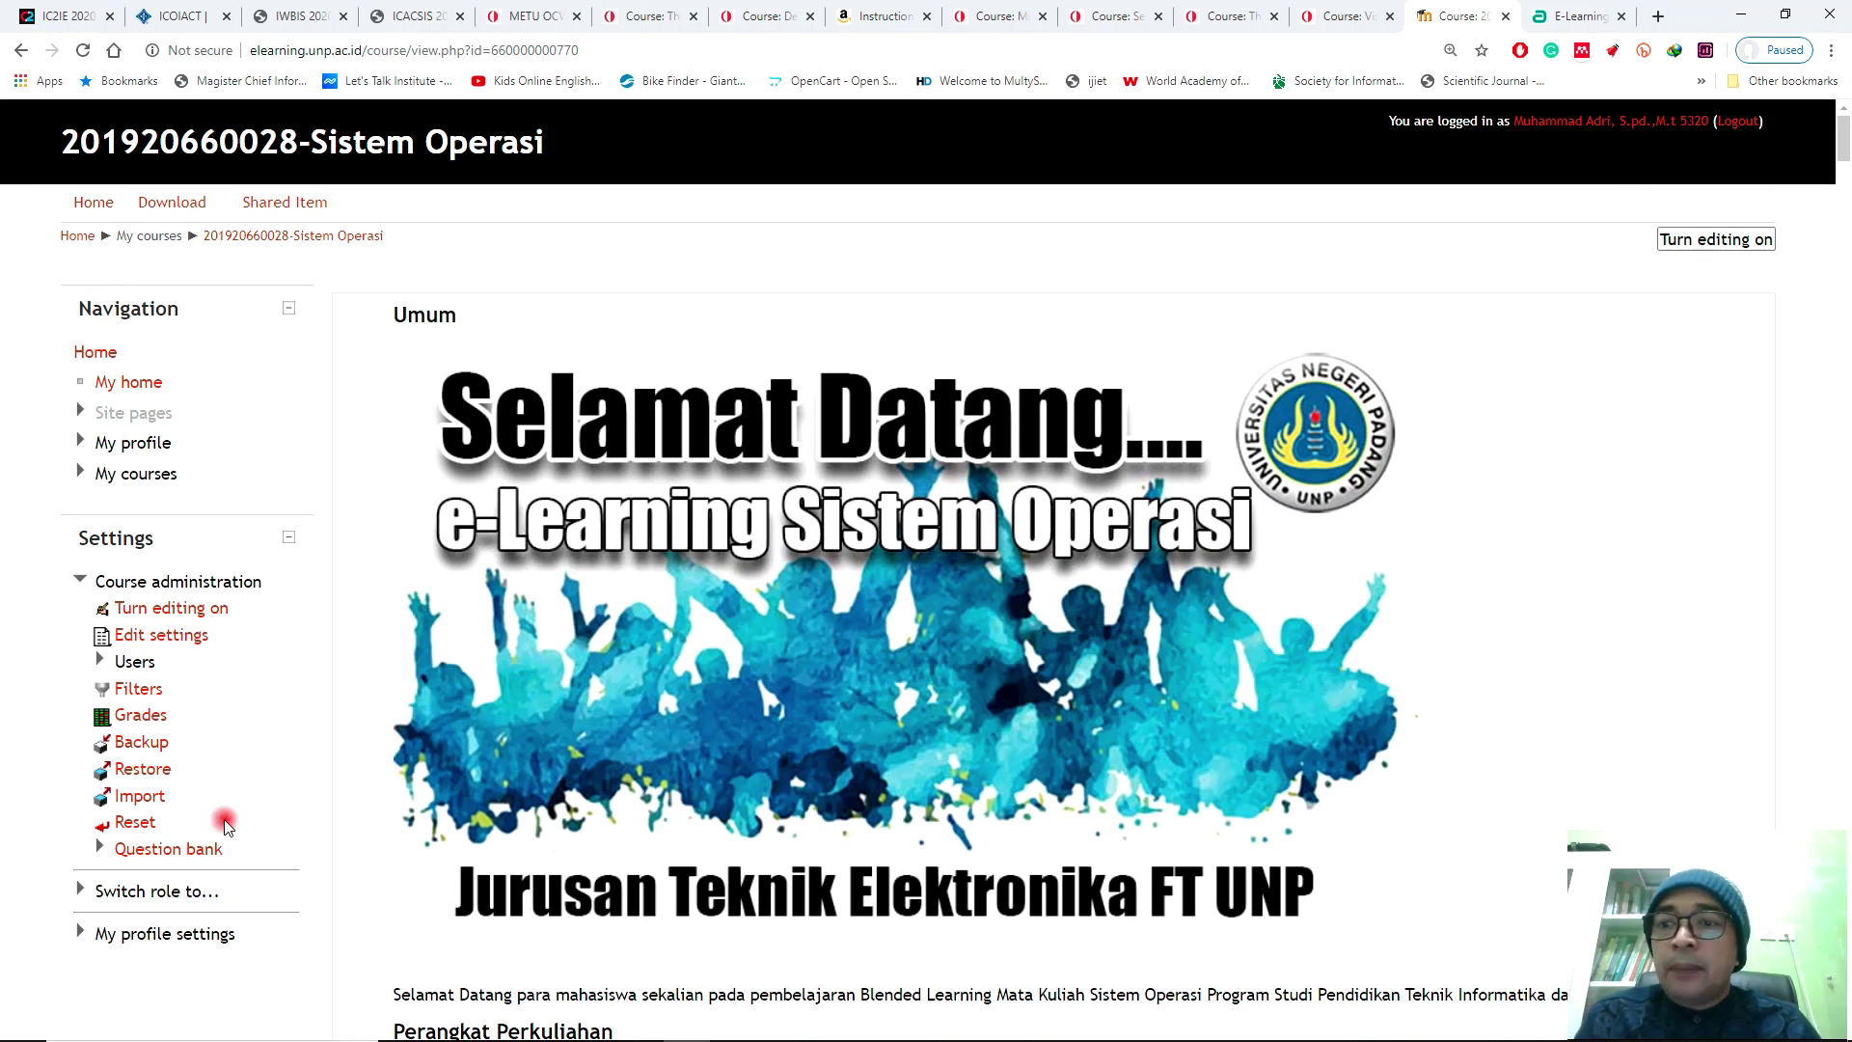
{"action": "left_click", "coordinate": [141, 743]}
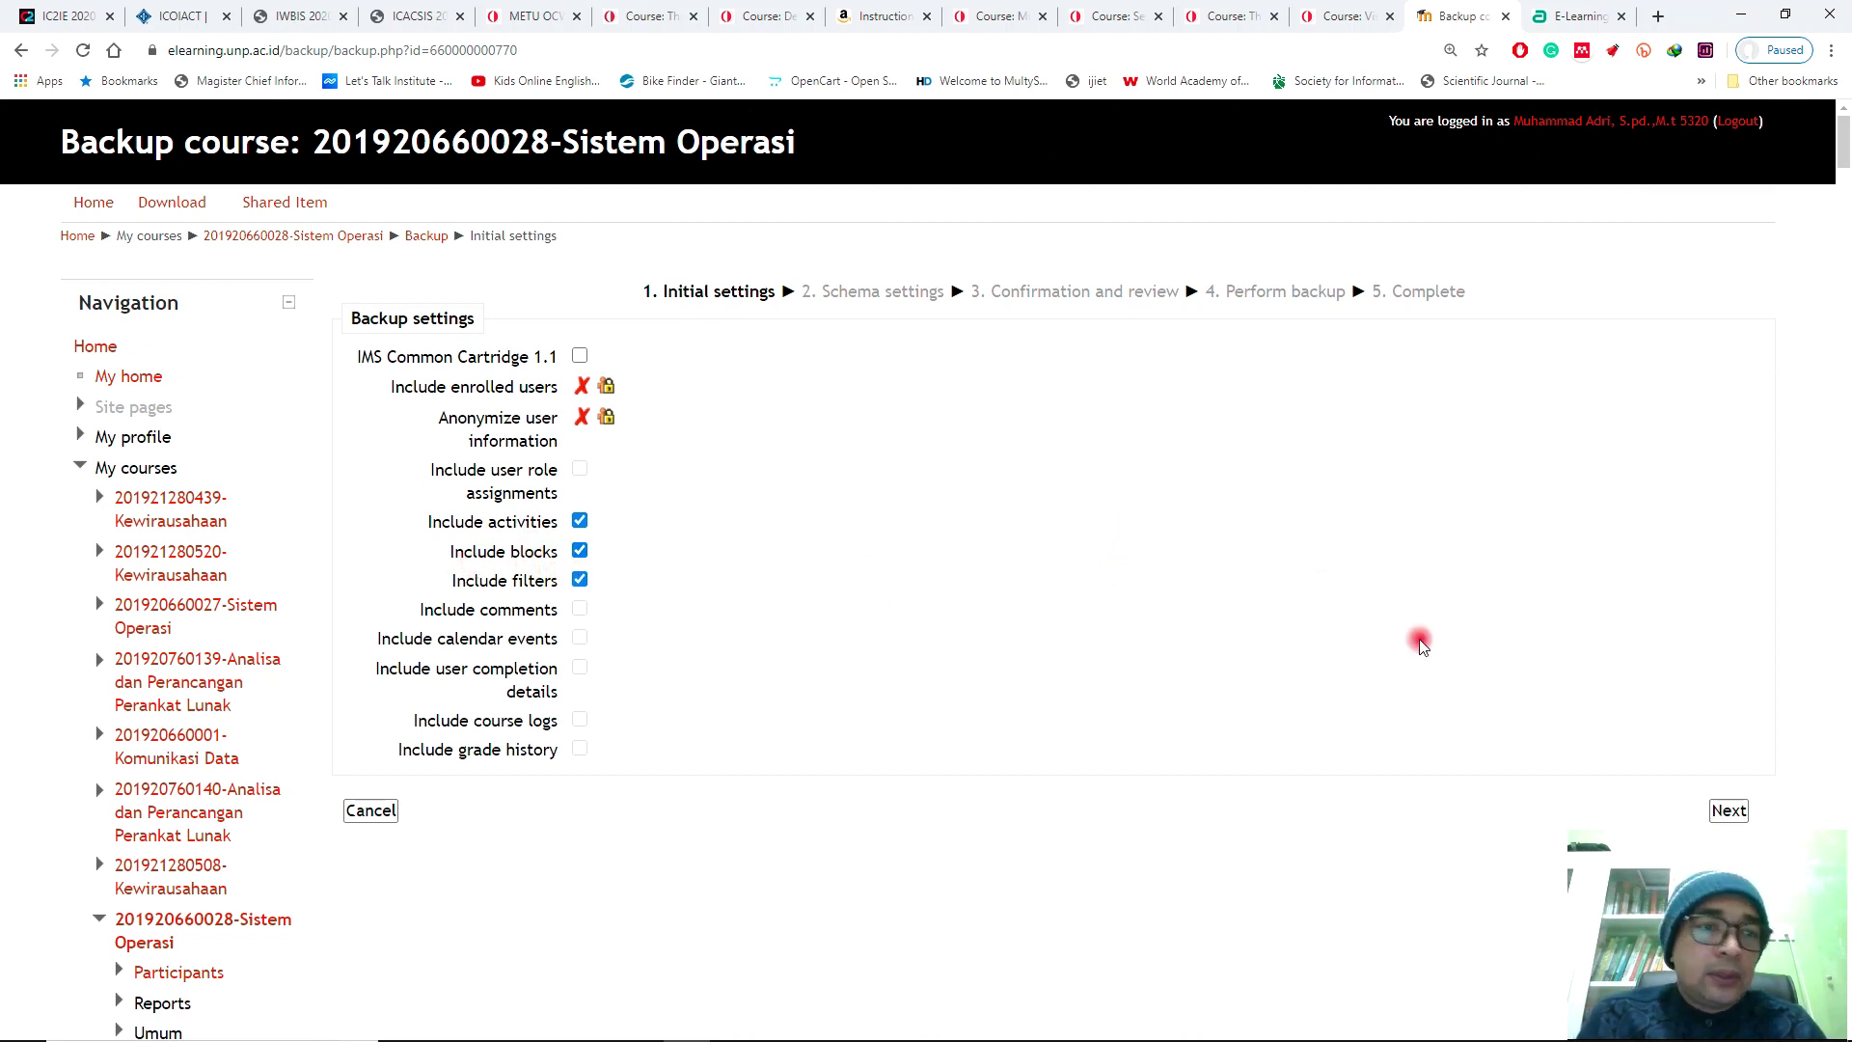
{"action": "left_click", "coordinate": [1728, 811]}
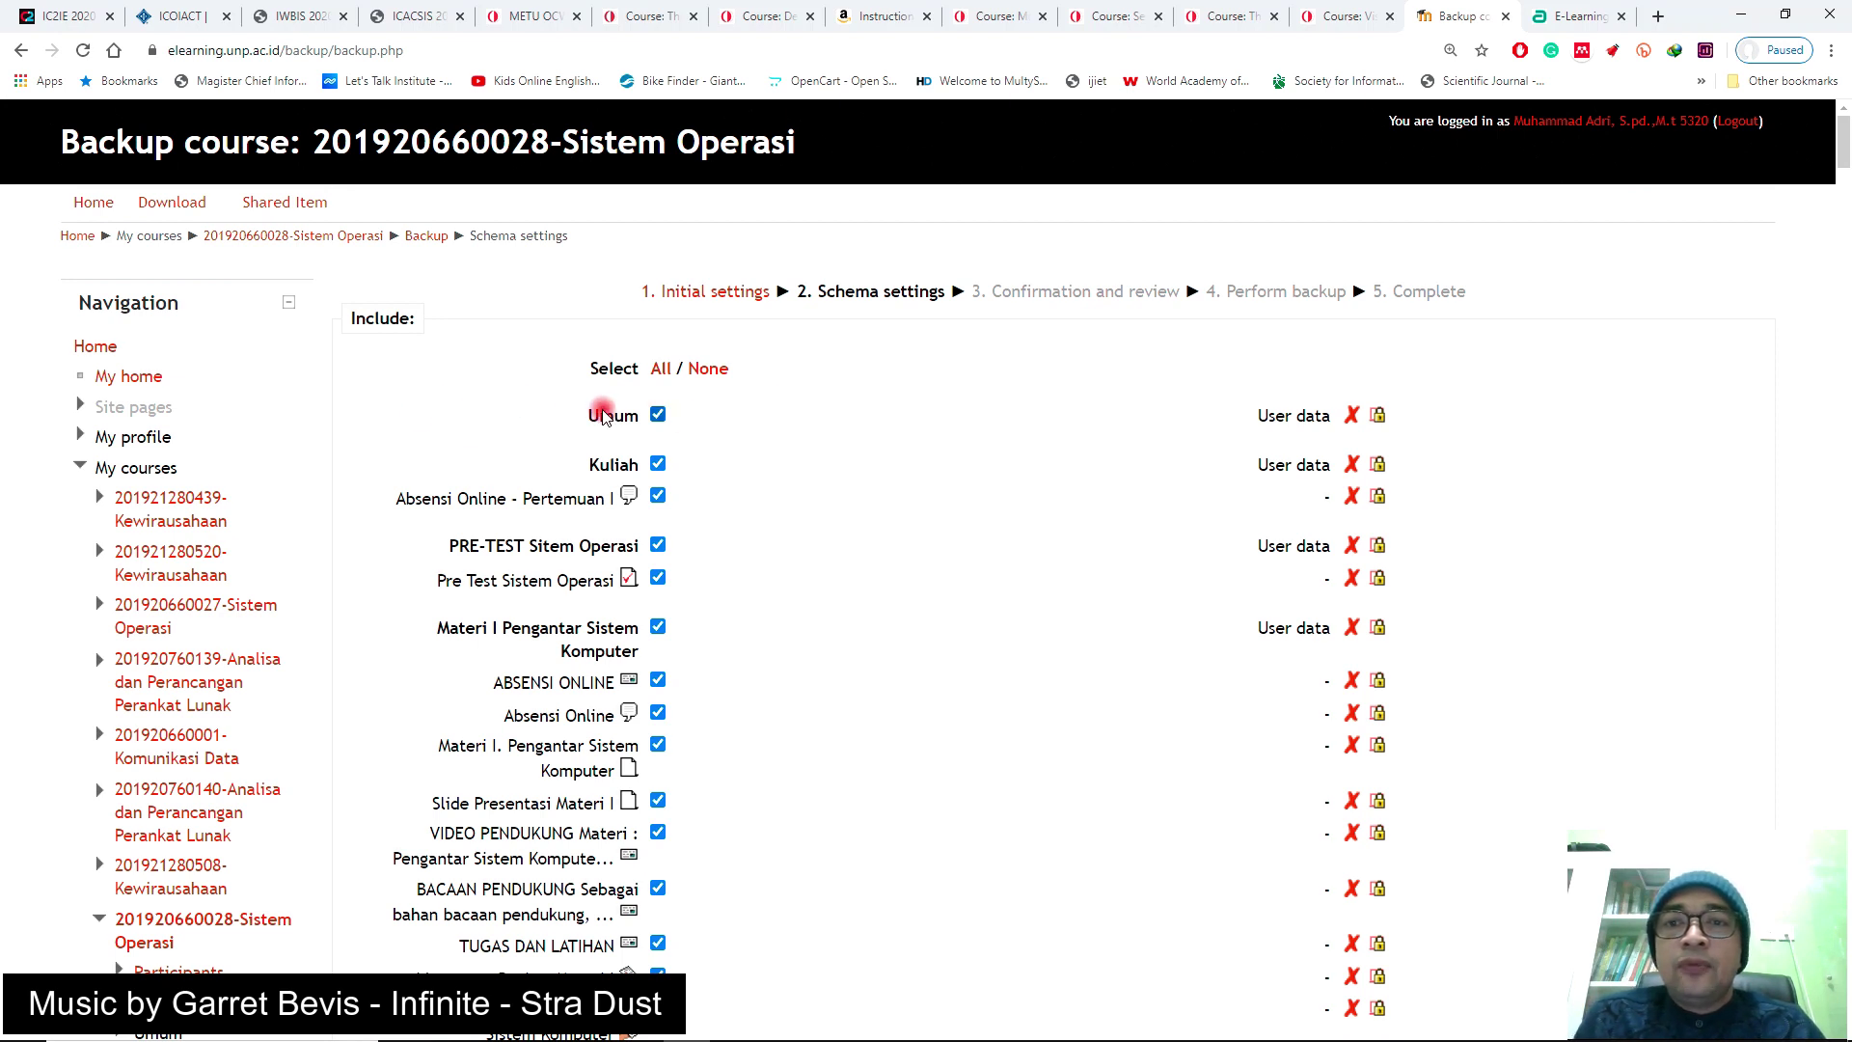
Exclude the Umum section and the Absensi Online - Pertemuan I activity from the backup, keeping the Kuliah section included
{"action": "left_click", "coordinate": [659, 415]}
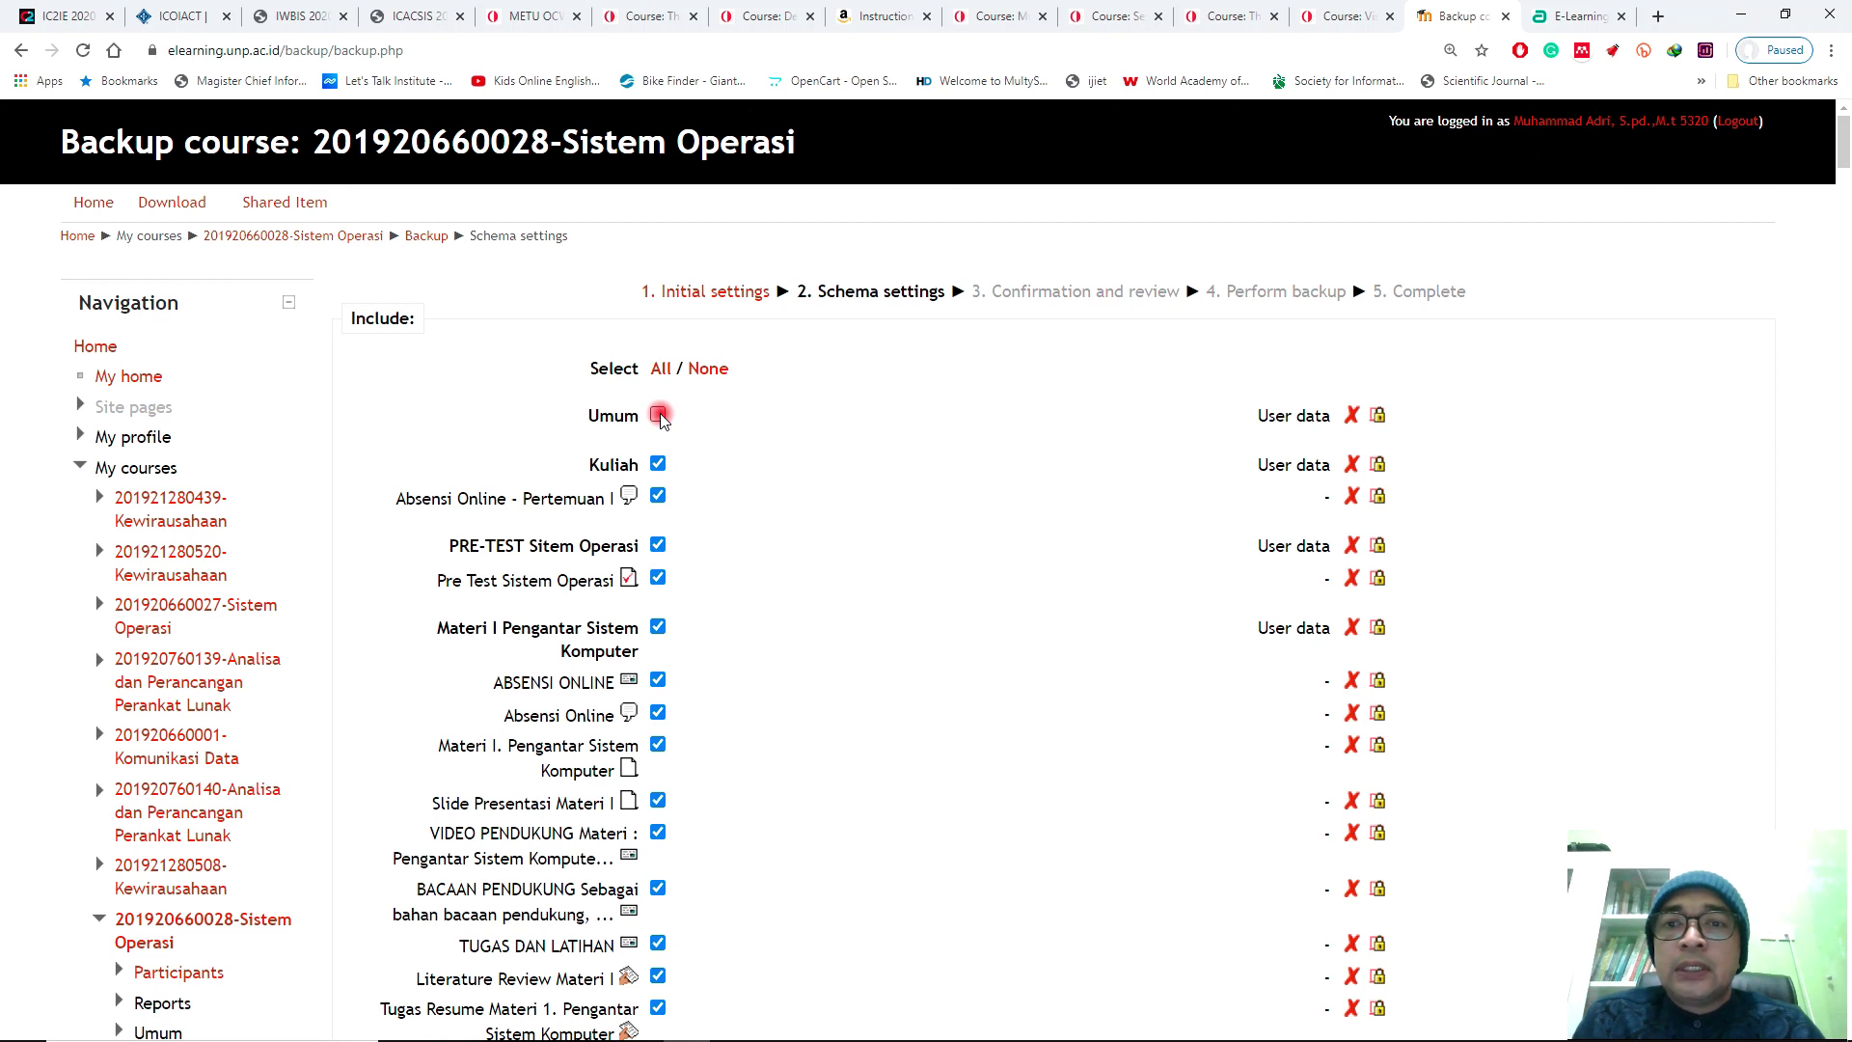
{"action": "left_click", "coordinate": [659, 464]}
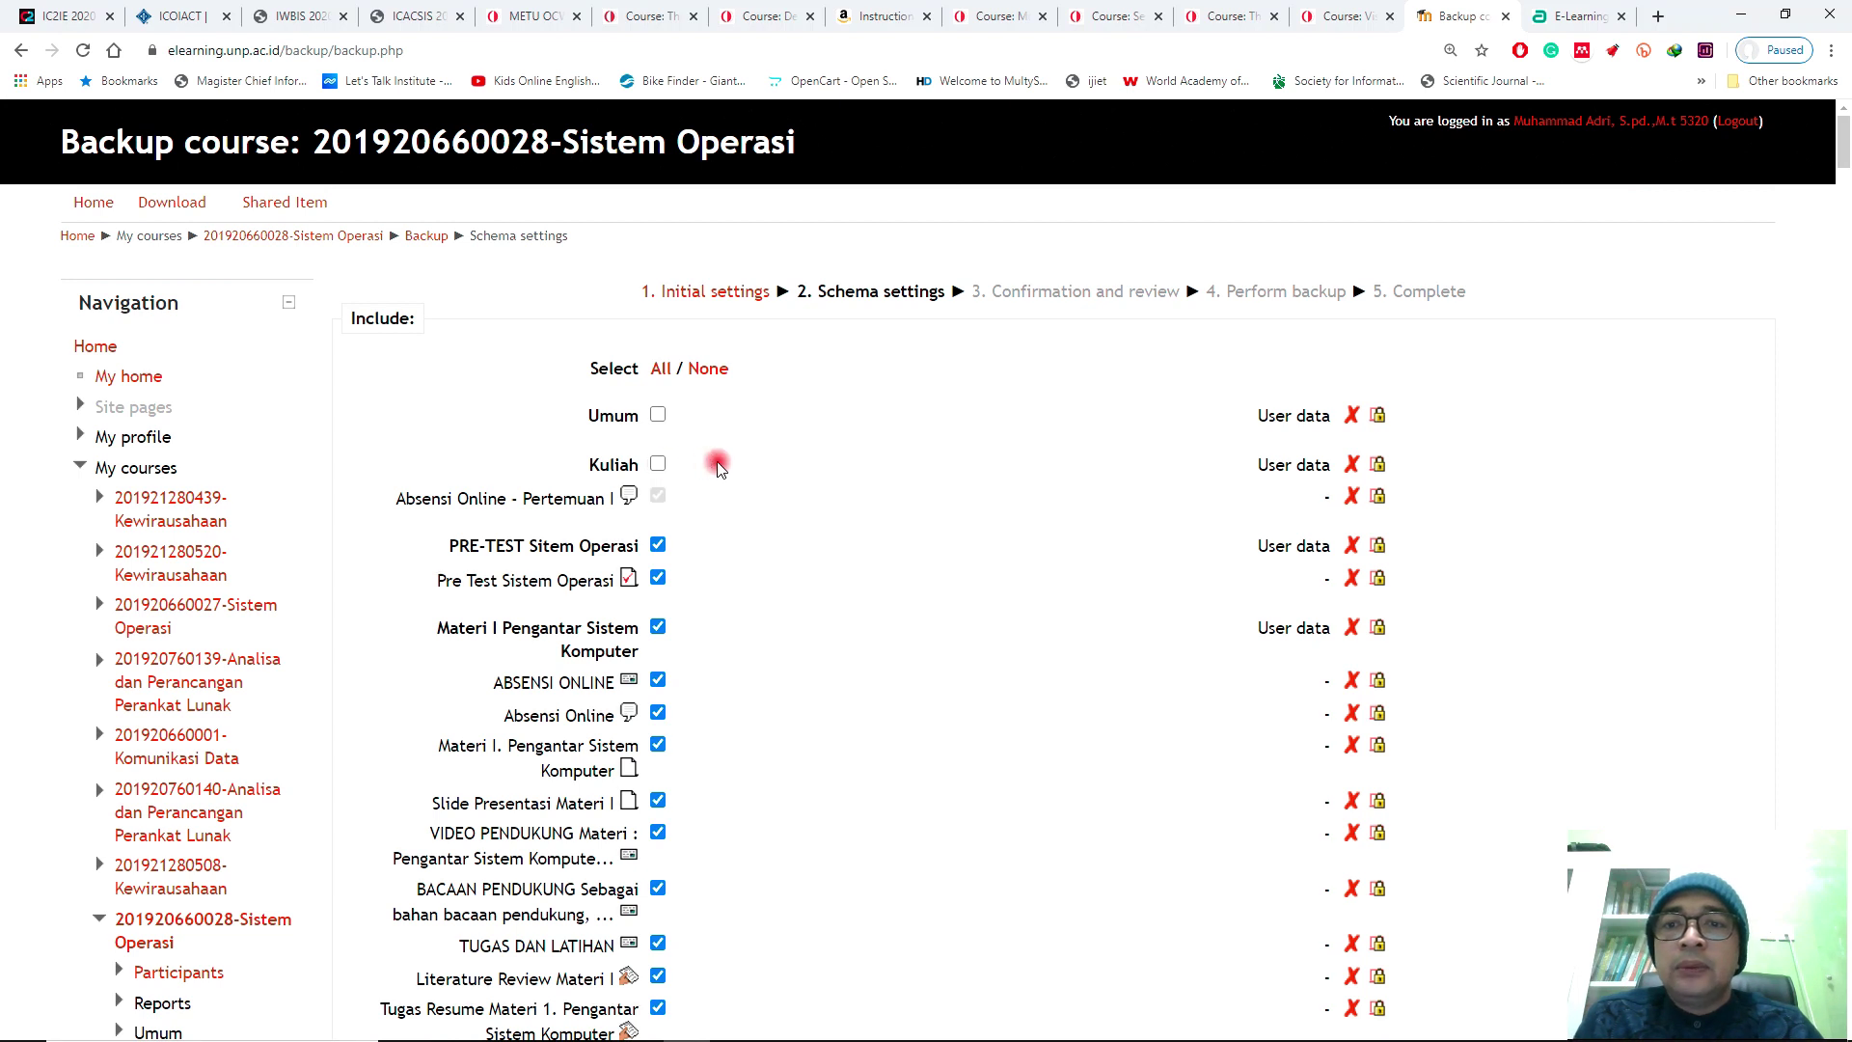
{"action": "left_click", "coordinate": [658, 464]}
{"action": "scroll", "coordinate": [741, 500], "scroll_direction": "down", "scroll_amount": 2}
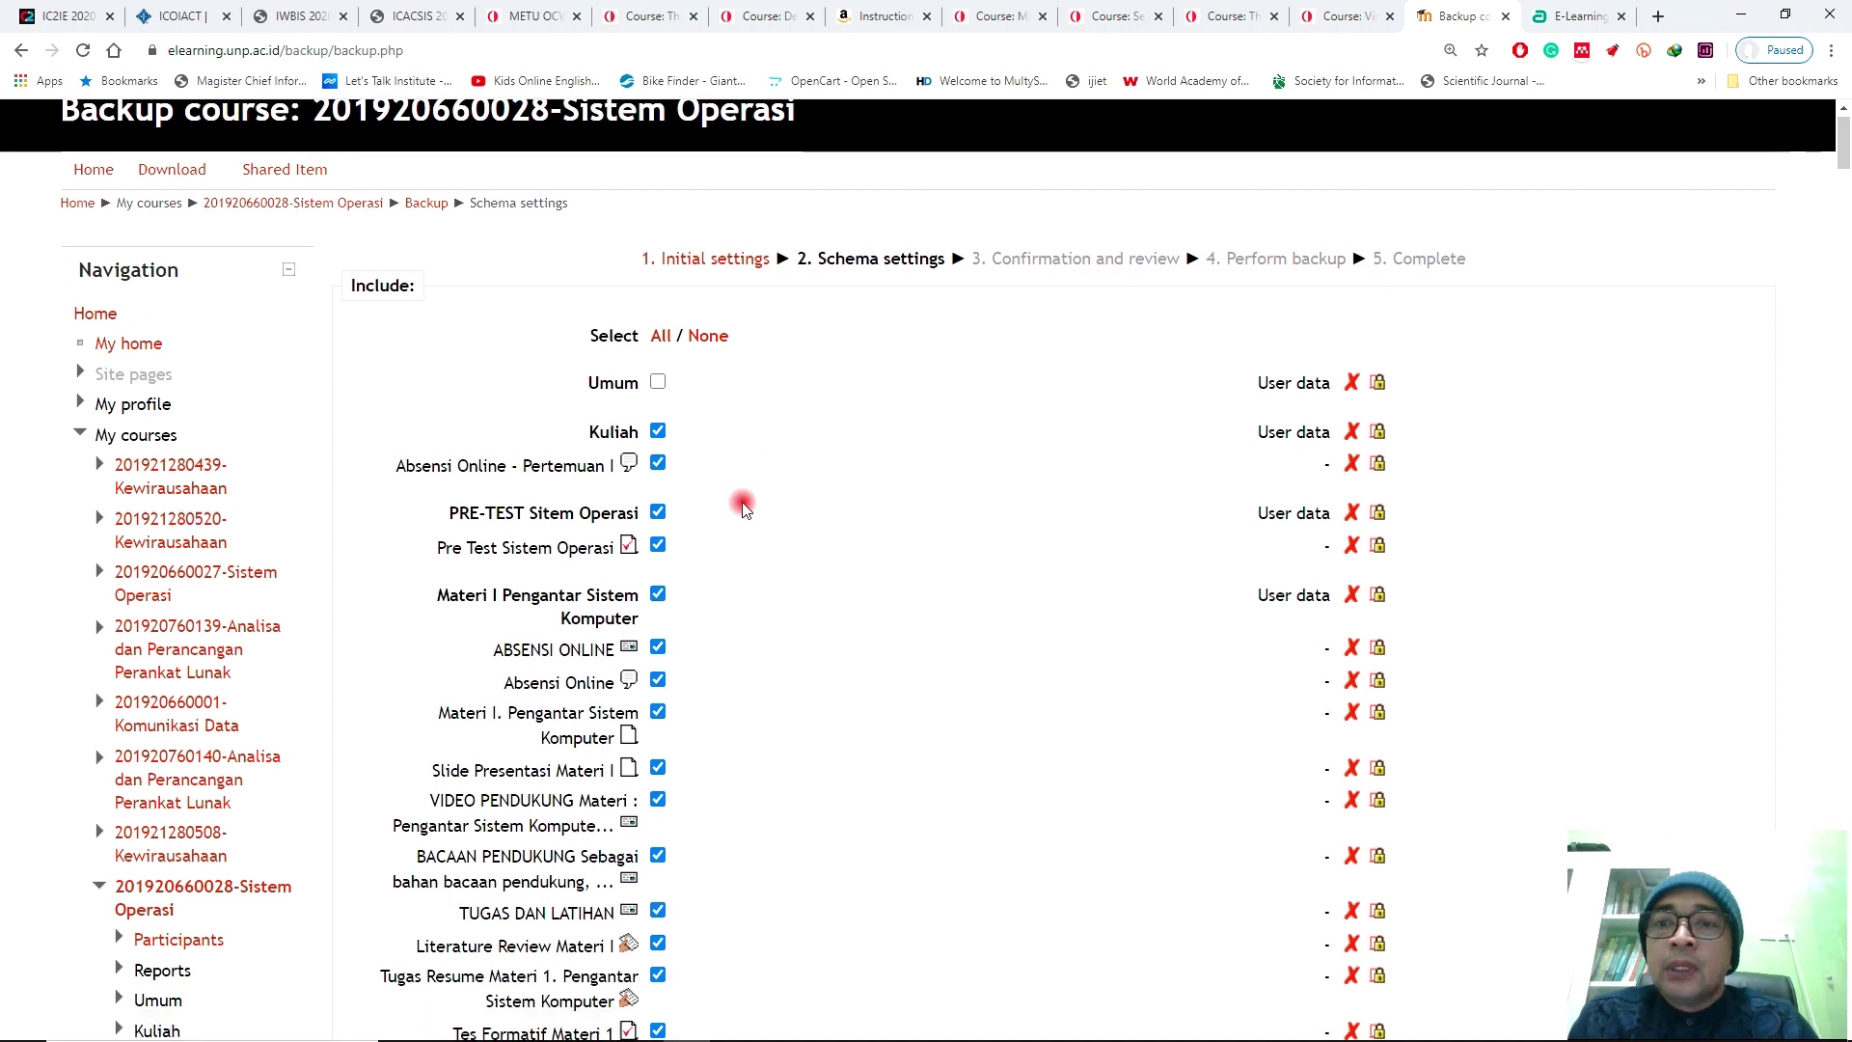
{"action": "scroll", "coordinate": [744, 508], "scroll_direction": "down", "scroll_amount": 1}
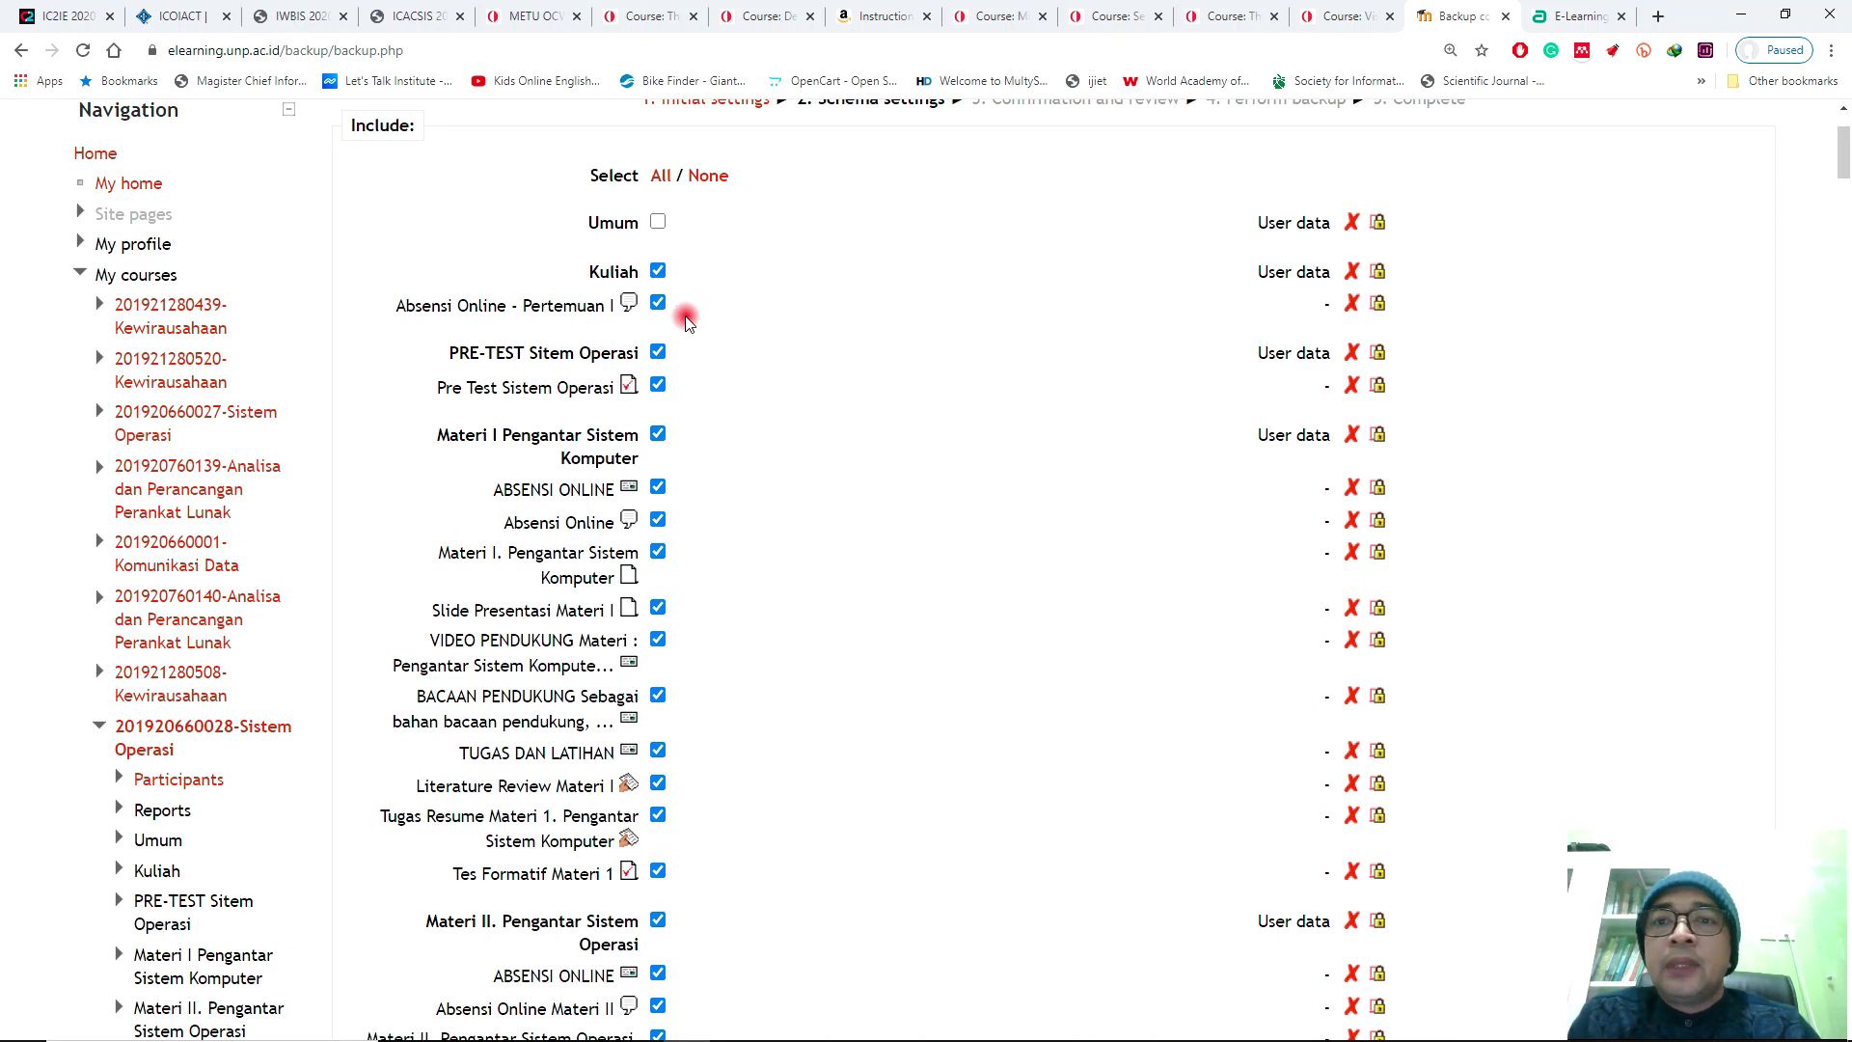
{"action": "left_click", "coordinate": [658, 304]}
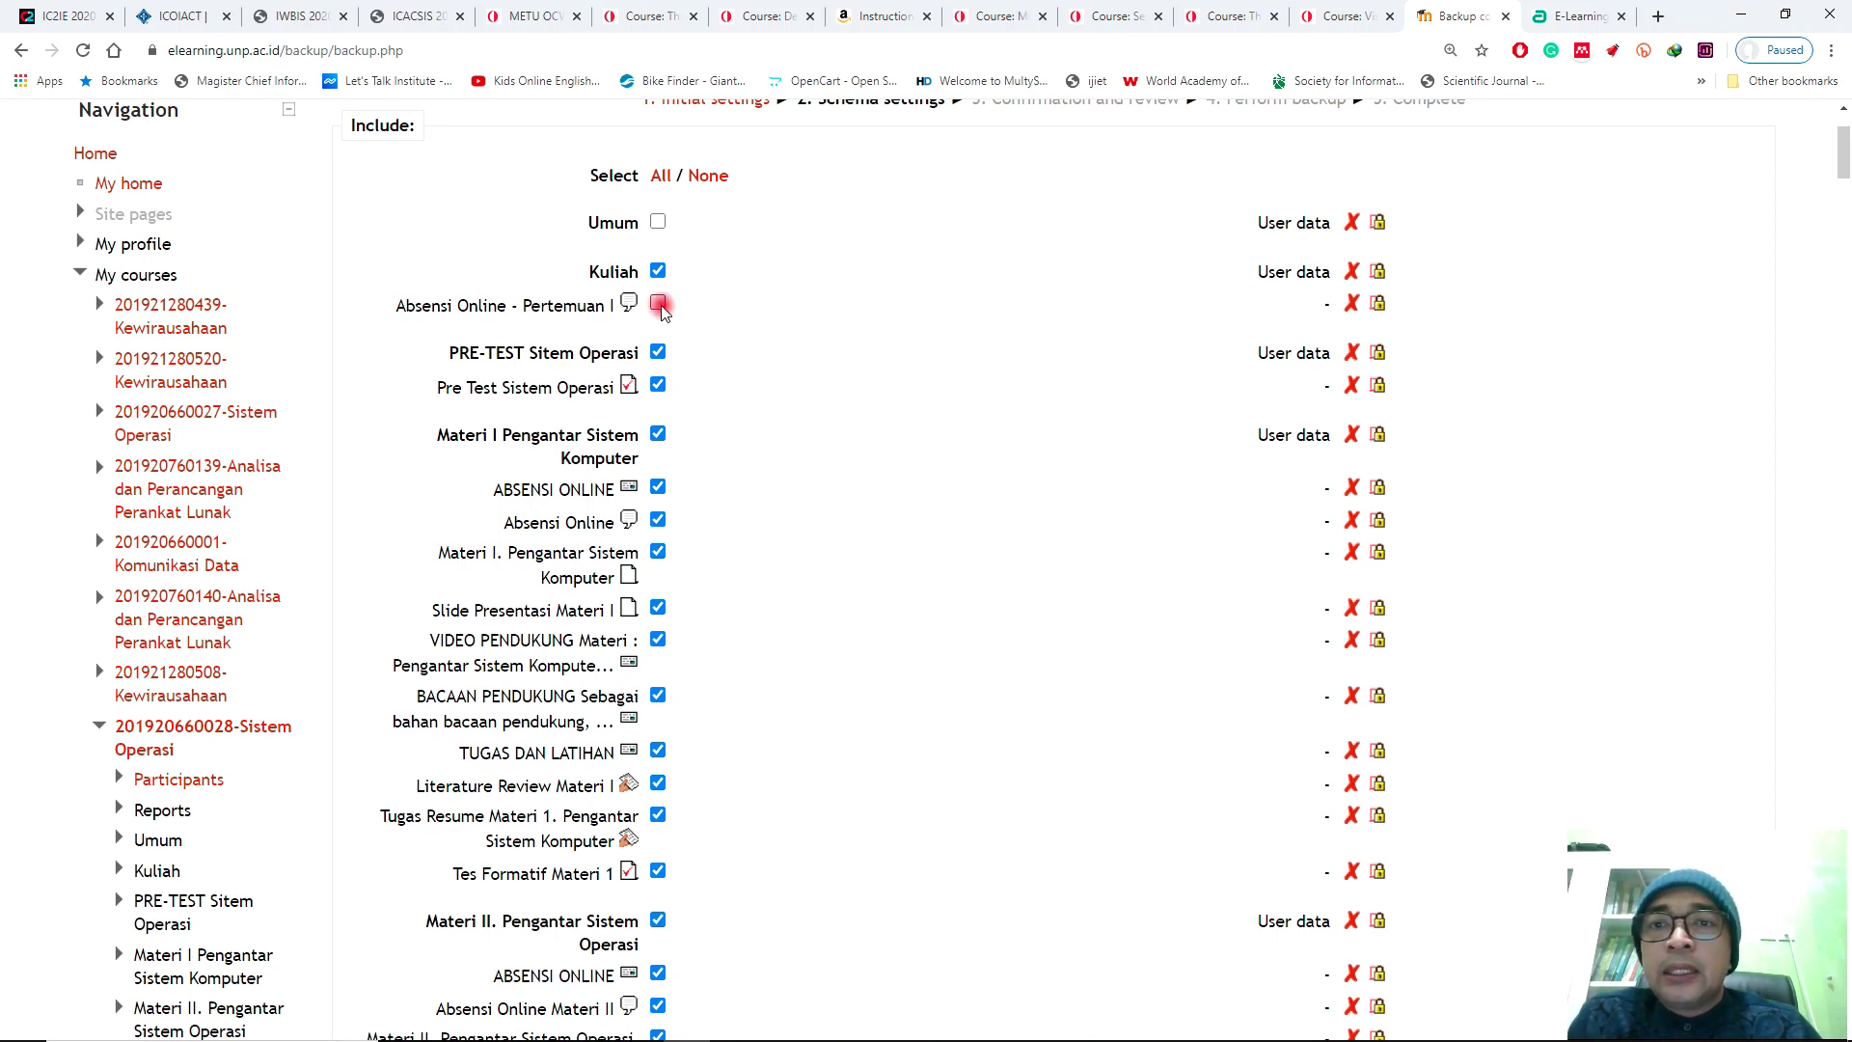
Exclude the ABSENSI ONLINE label and the online attendance chat of Materi I and Materi II from the backup
{"action": "scroll", "coordinate": [735, 400], "scroll_direction": "down", "scroll_amount": 3}
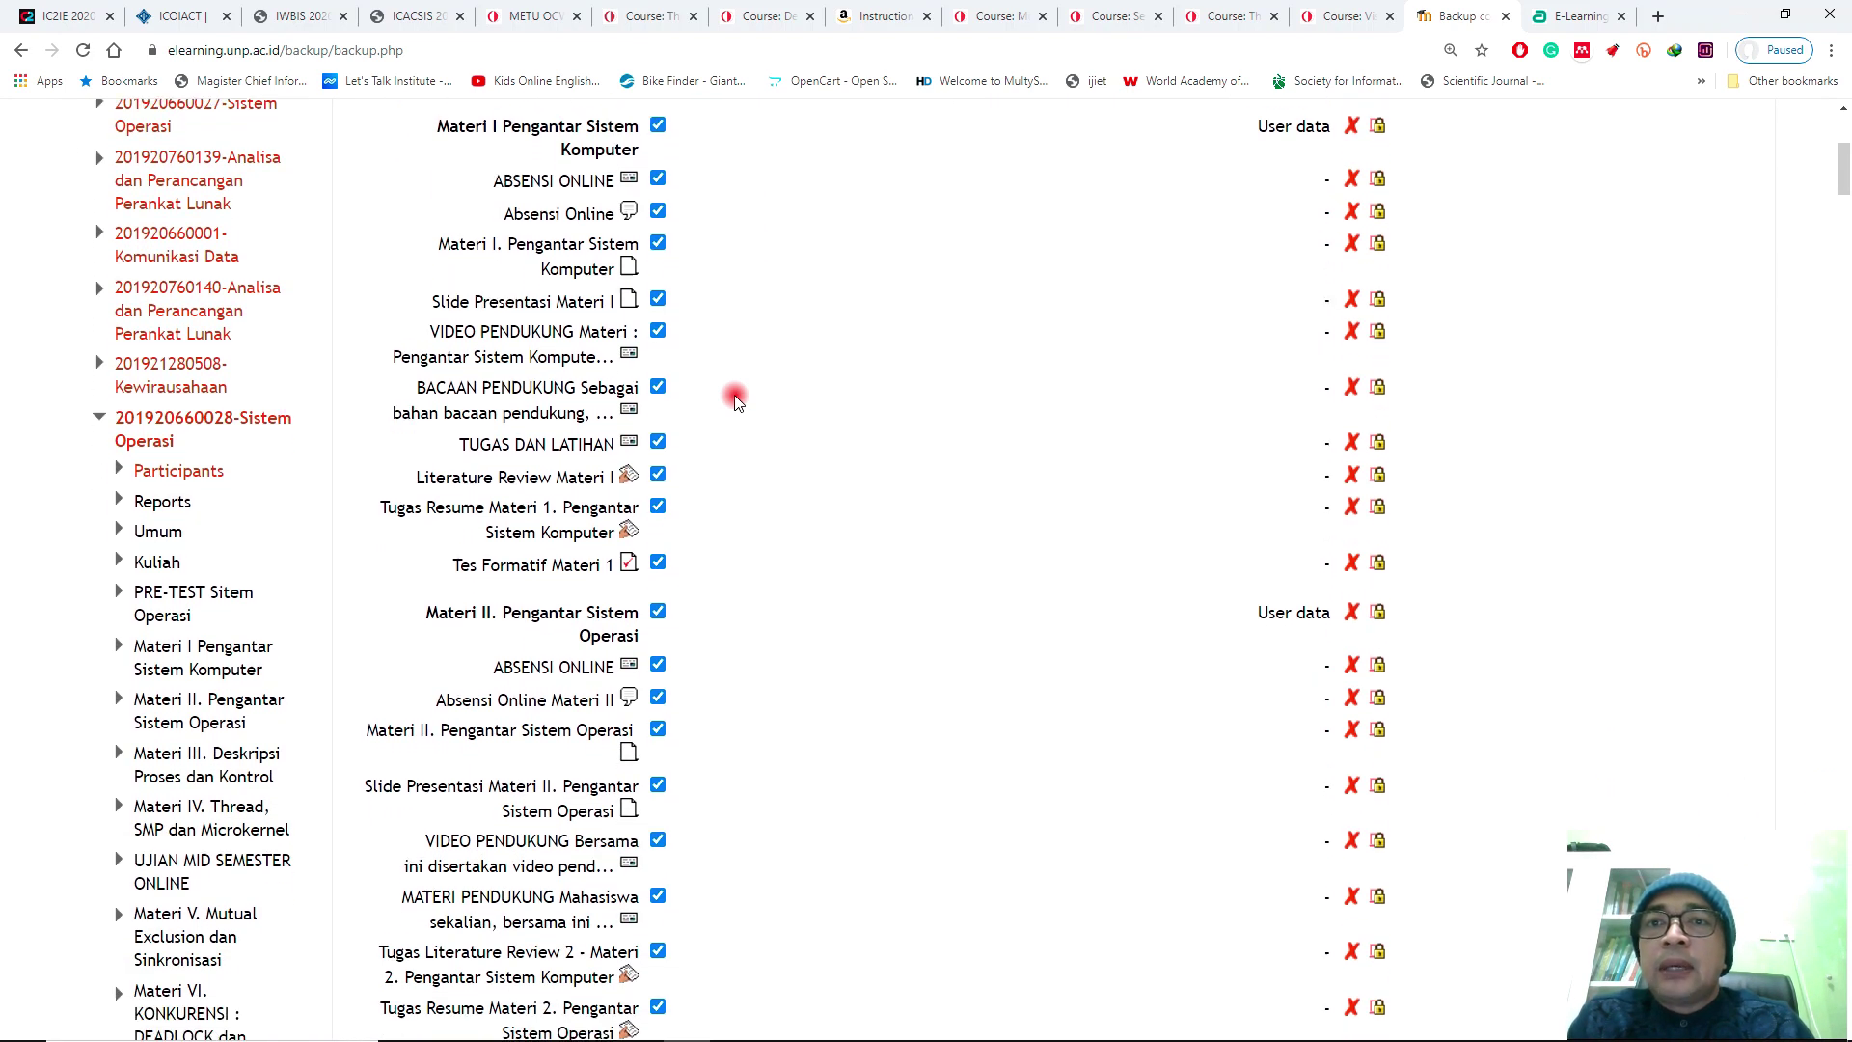
{"action": "left_click", "coordinate": [659, 212]}
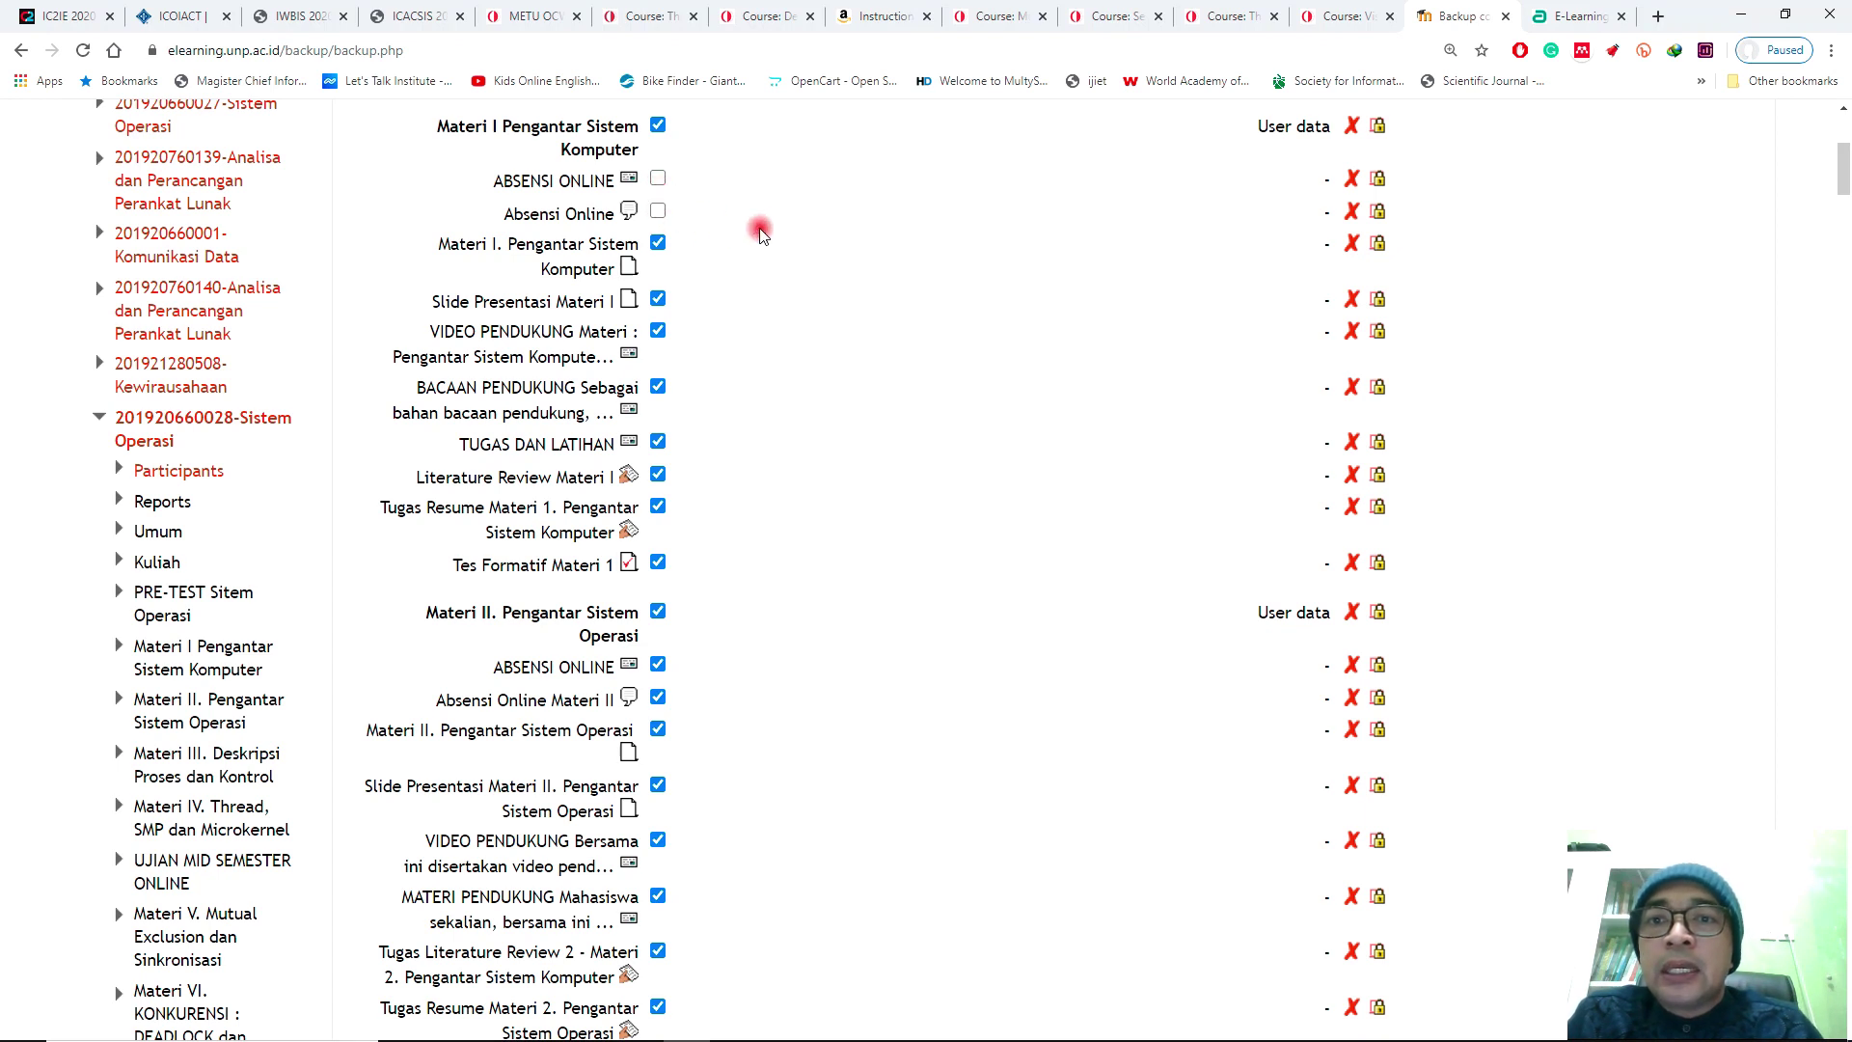
{"action": "scroll", "coordinate": [760, 234], "scroll_direction": "down", "scroll_amount": 5}
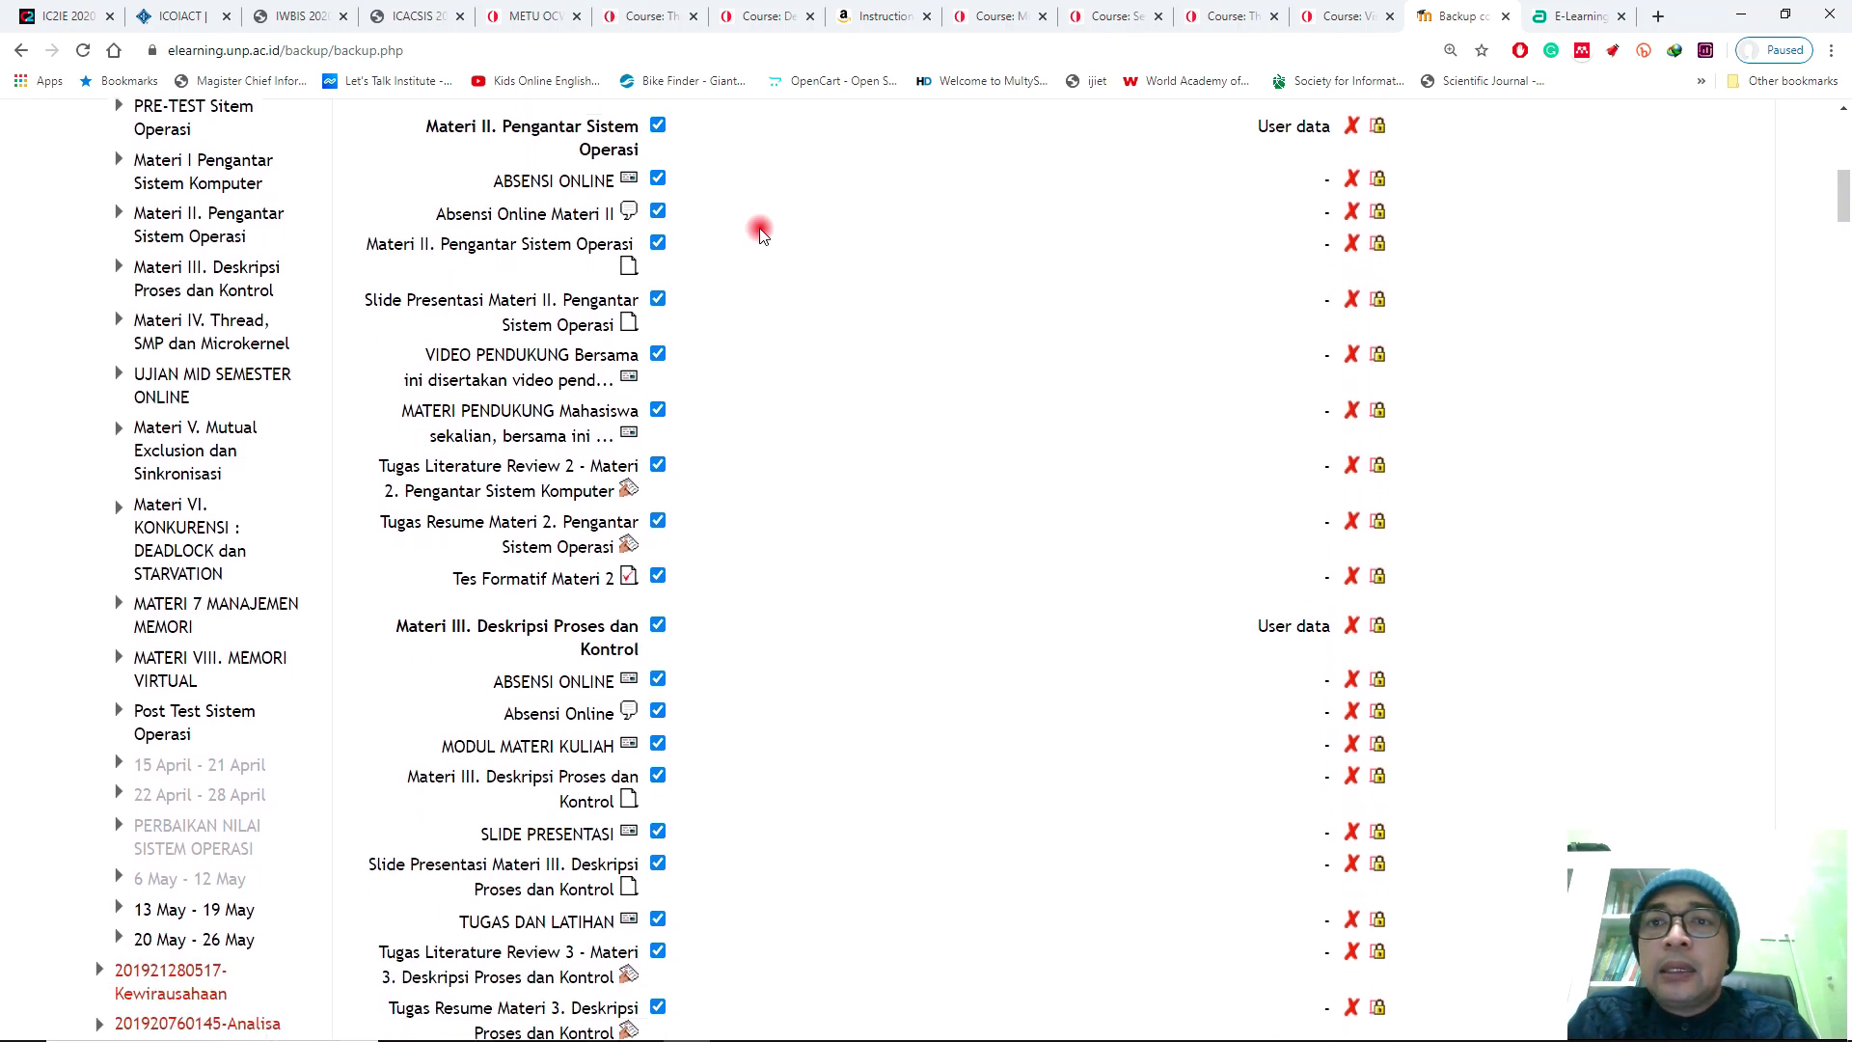
{"action": "scroll", "coordinate": [760, 235], "scroll_direction": "up", "scroll_amount": 1}
{"action": "scroll", "coordinate": [758, 230], "scroll_direction": "down", "scroll_amount": 1}
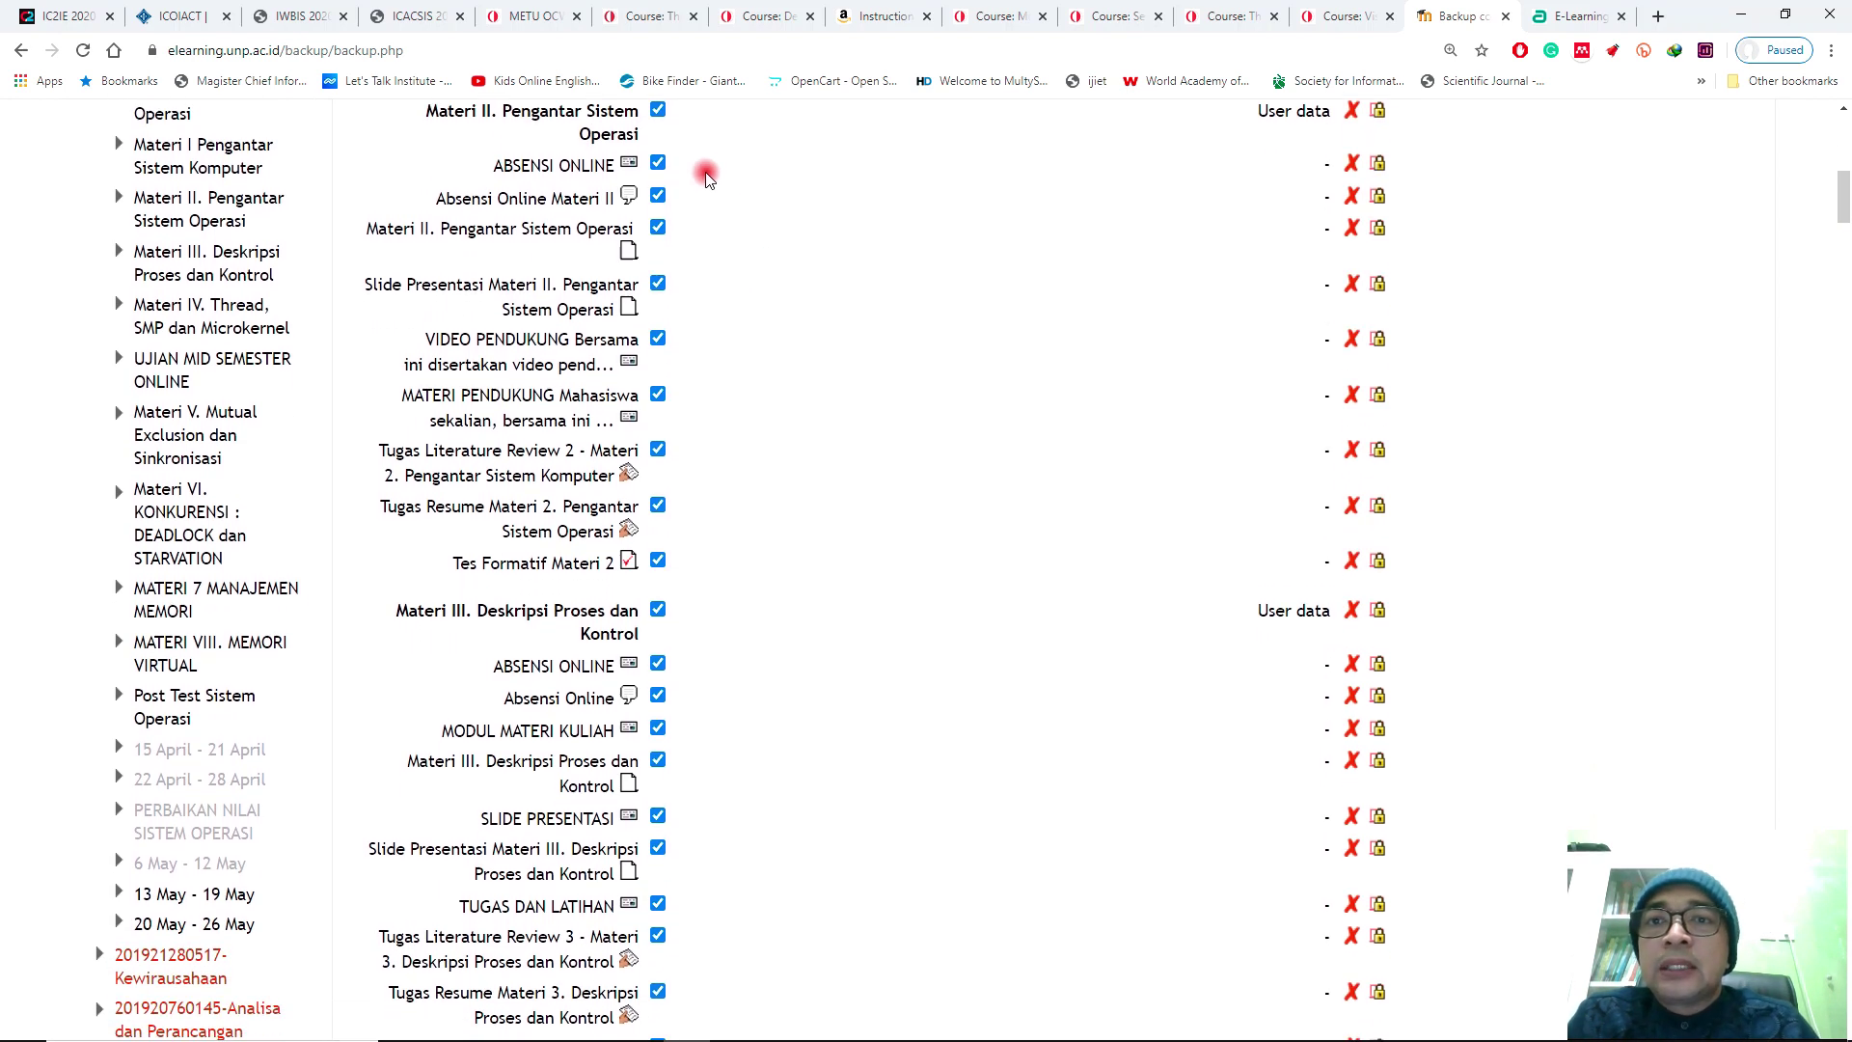
{"action": "left_click", "coordinate": [658, 197]}
Exclude the ABSENSI ONLINE label and the Absensi Online chat of Materi III and Materi IV from the backup
{"action": "scroll", "coordinate": [801, 212], "scroll_direction": "down", "scroll_amount": 4}
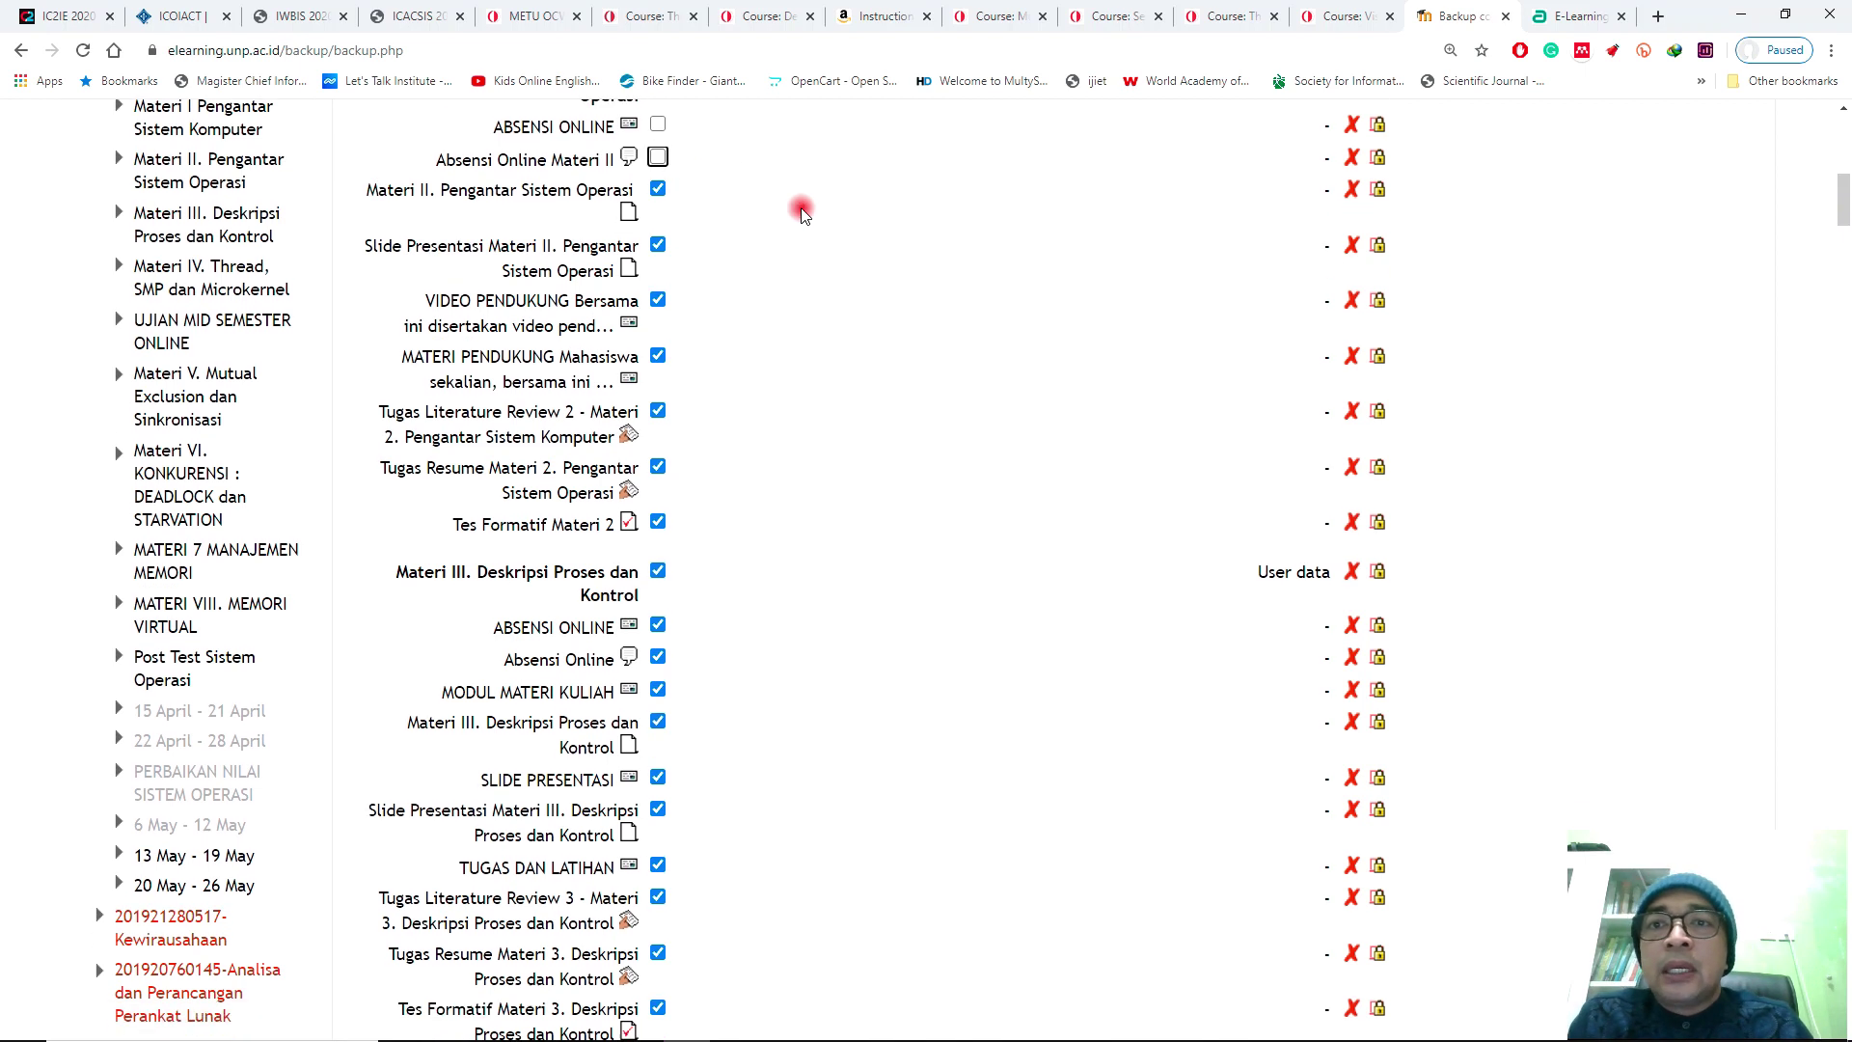
{"action": "scroll", "coordinate": [802, 213], "scroll_direction": "down", "scroll_amount": 1}
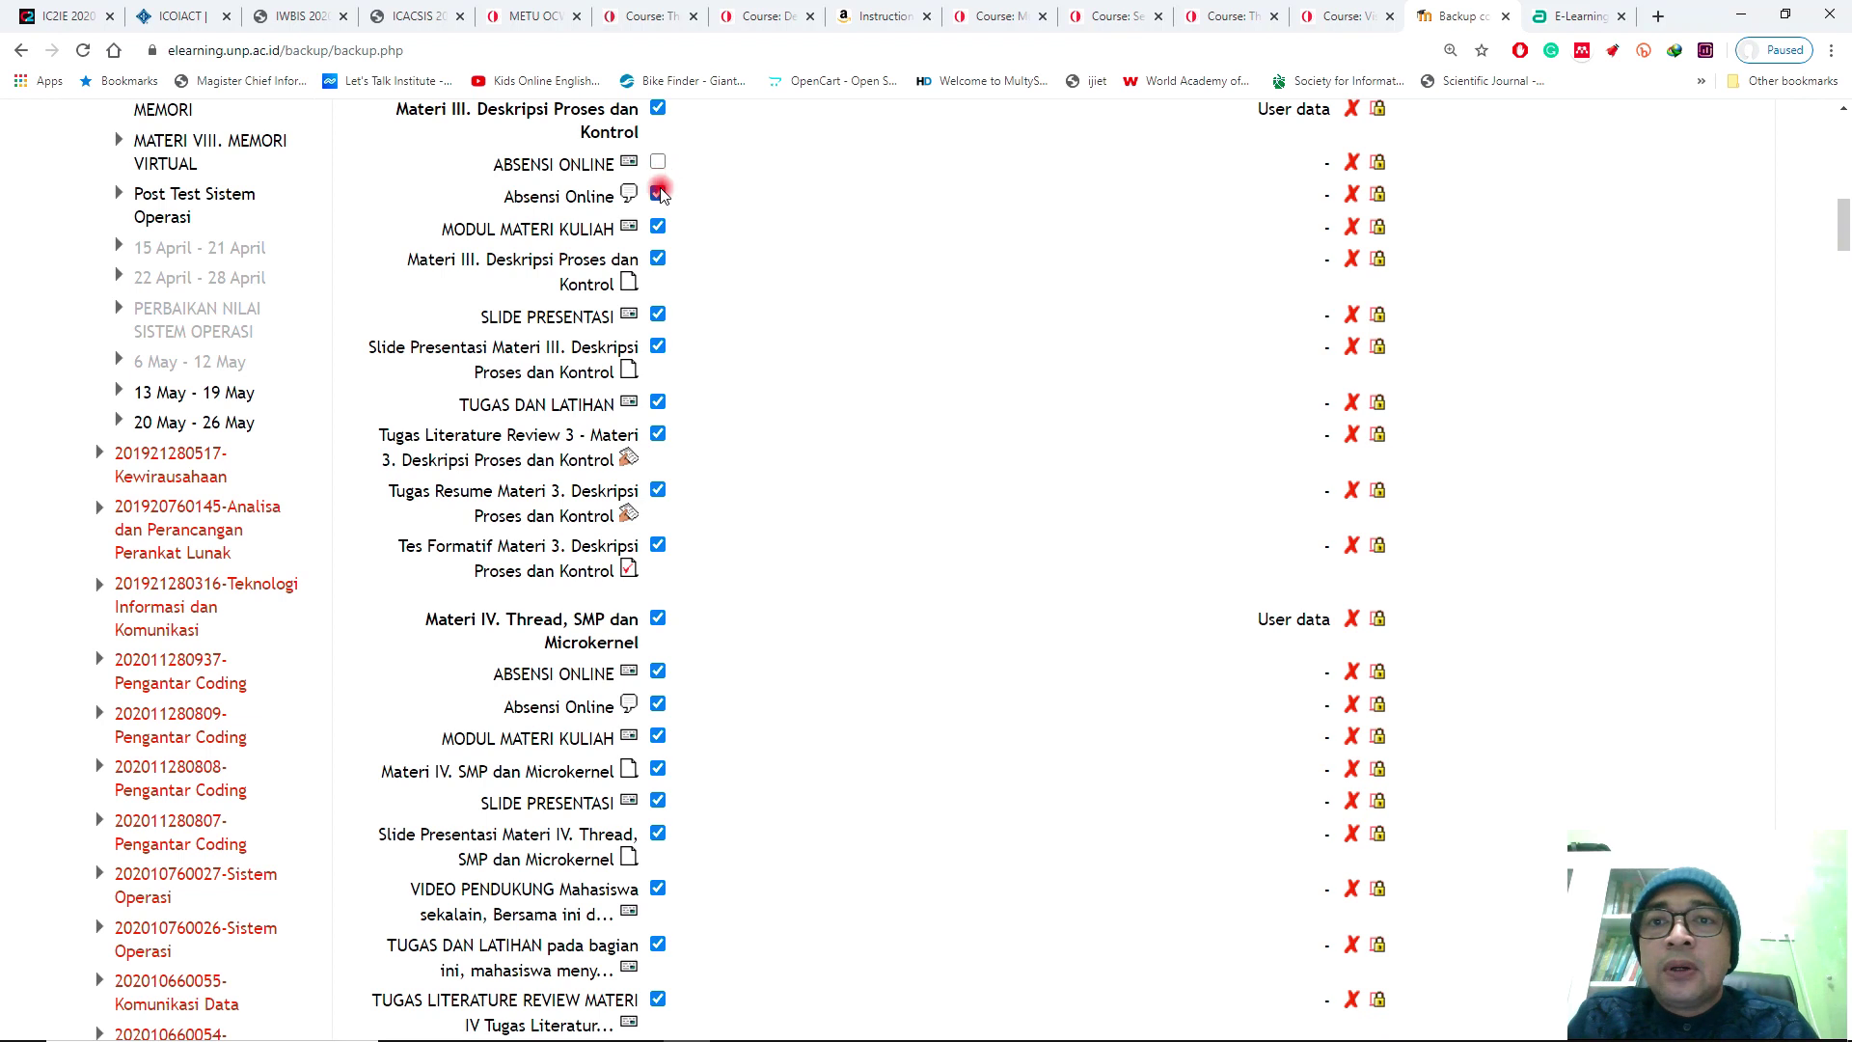
{"action": "scroll", "coordinate": [826, 533], "scroll_direction": "down", "scroll_amount": 5}
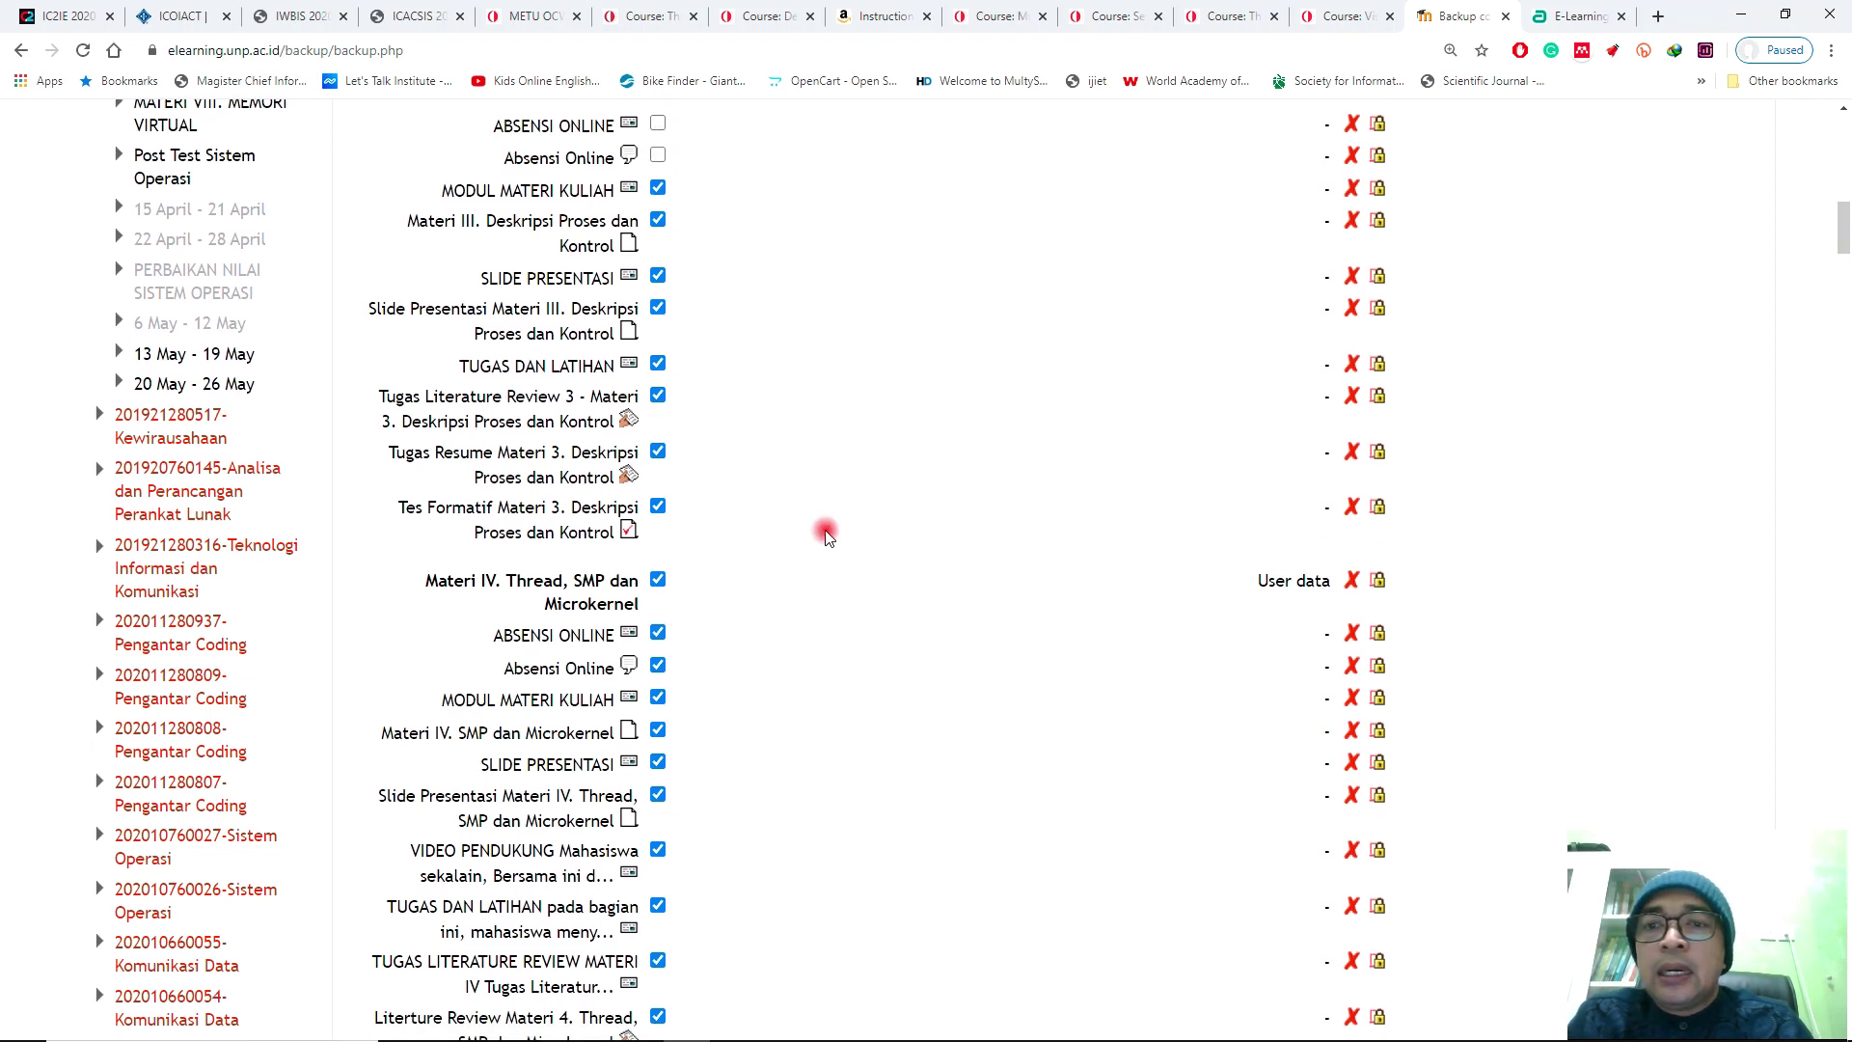
{"action": "scroll", "coordinate": [827, 532], "scroll_direction": "down", "scroll_amount": 1}
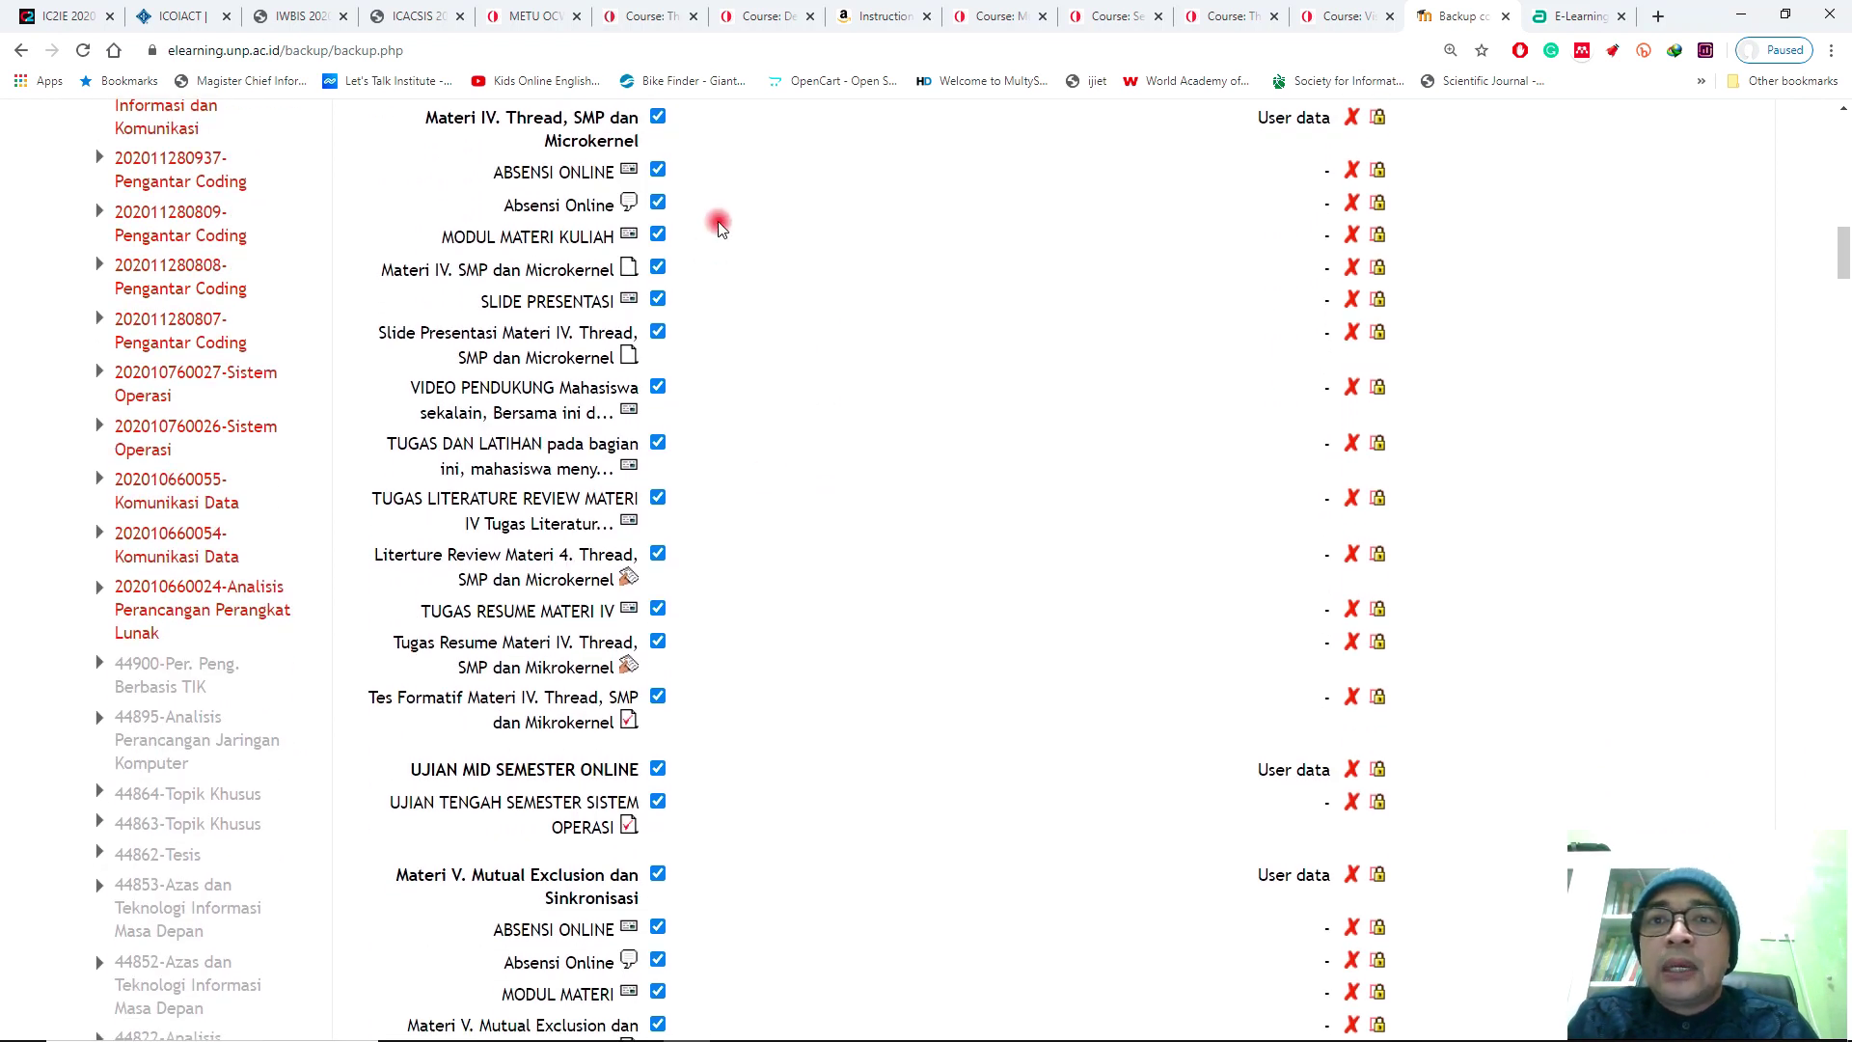
{"action": "left_click", "coordinate": [658, 203]}
Exclude the ABSENSI ONLINE label and the Absensi Online chat of Materi V and Materi VI from the backup
{"action": "scroll", "coordinate": [840, 467], "scroll_direction": "down", "scroll_amount": 5}
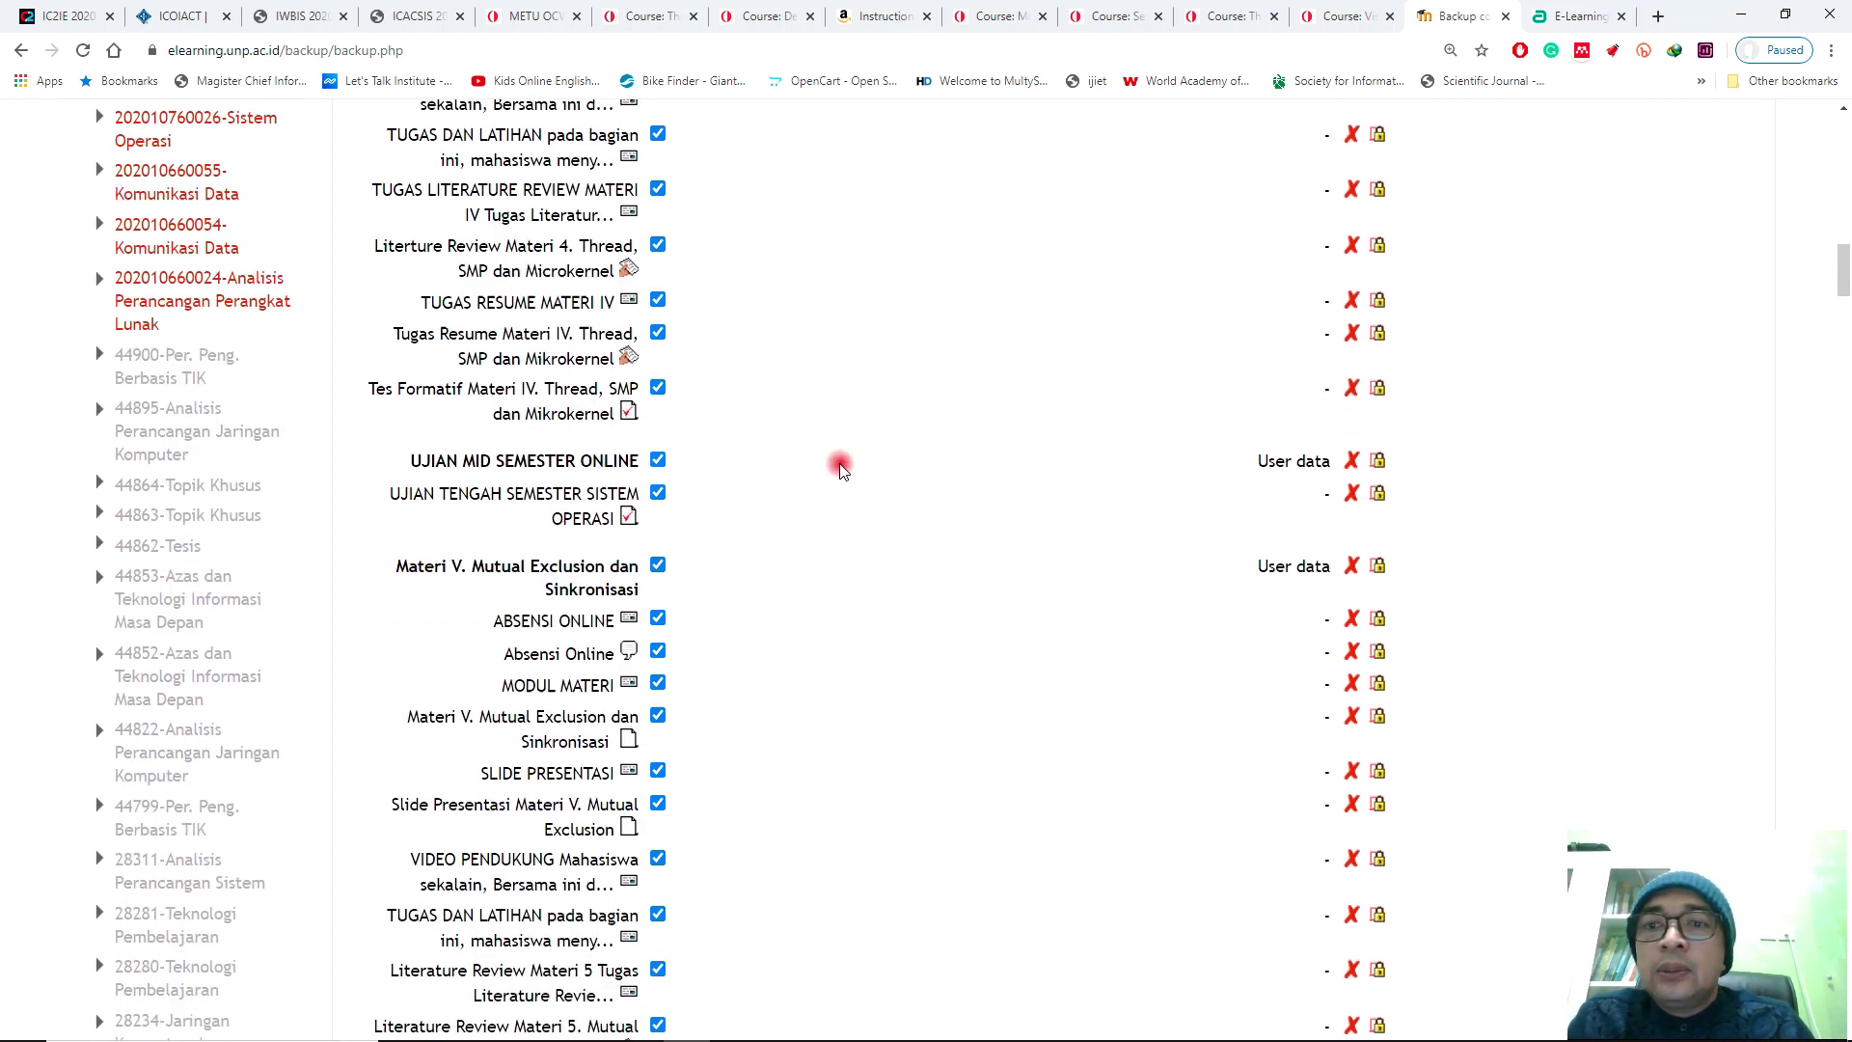
{"action": "scroll", "coordinate": [839, 467], "scroll_direction": "down", "scroll_amount": 1}
{"action": "scroll", "coordinate": [839, 468], "scroll_direction": "up", "scroll_amount": 6}
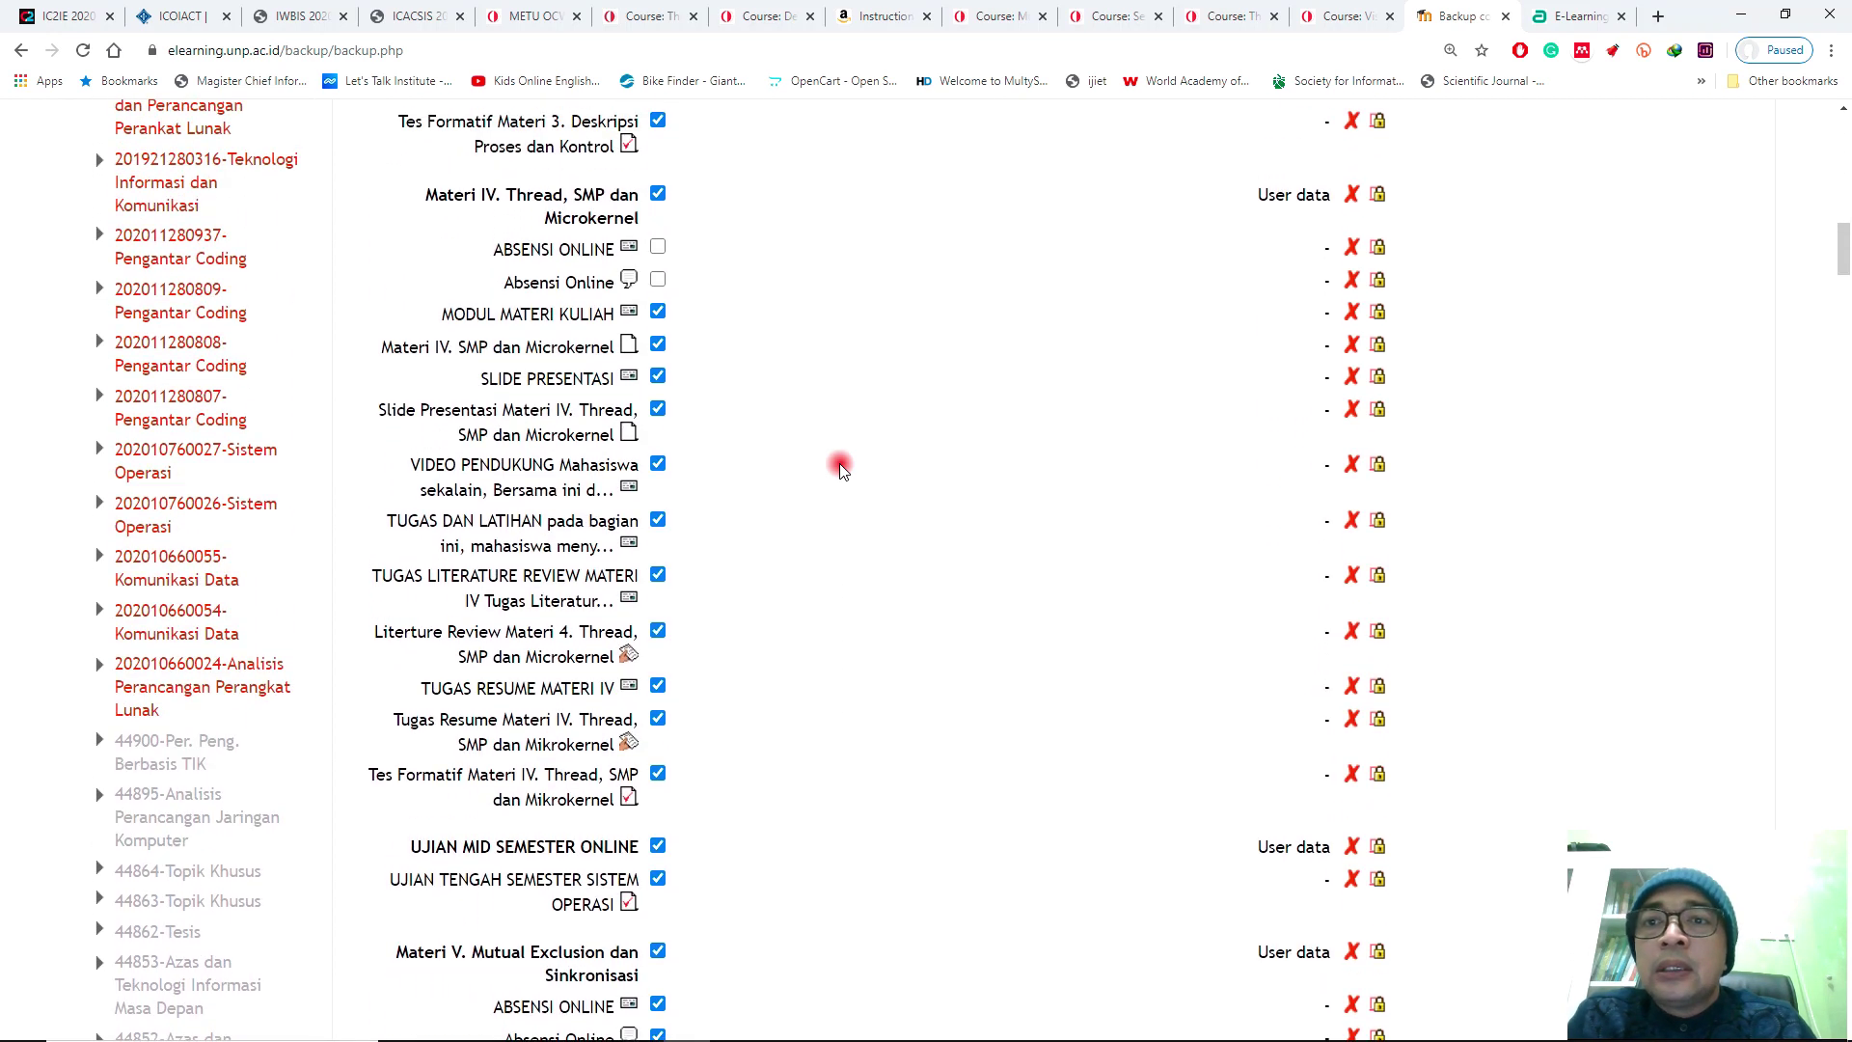
{"action": "scroll", "coordinate": [839, 468], "scroll_direction": "down", "scroll_amount": 6}
{"action": "scroll", "coordinate": [840, 468], "scroll_direction": "down", "scroll_amount": 1}
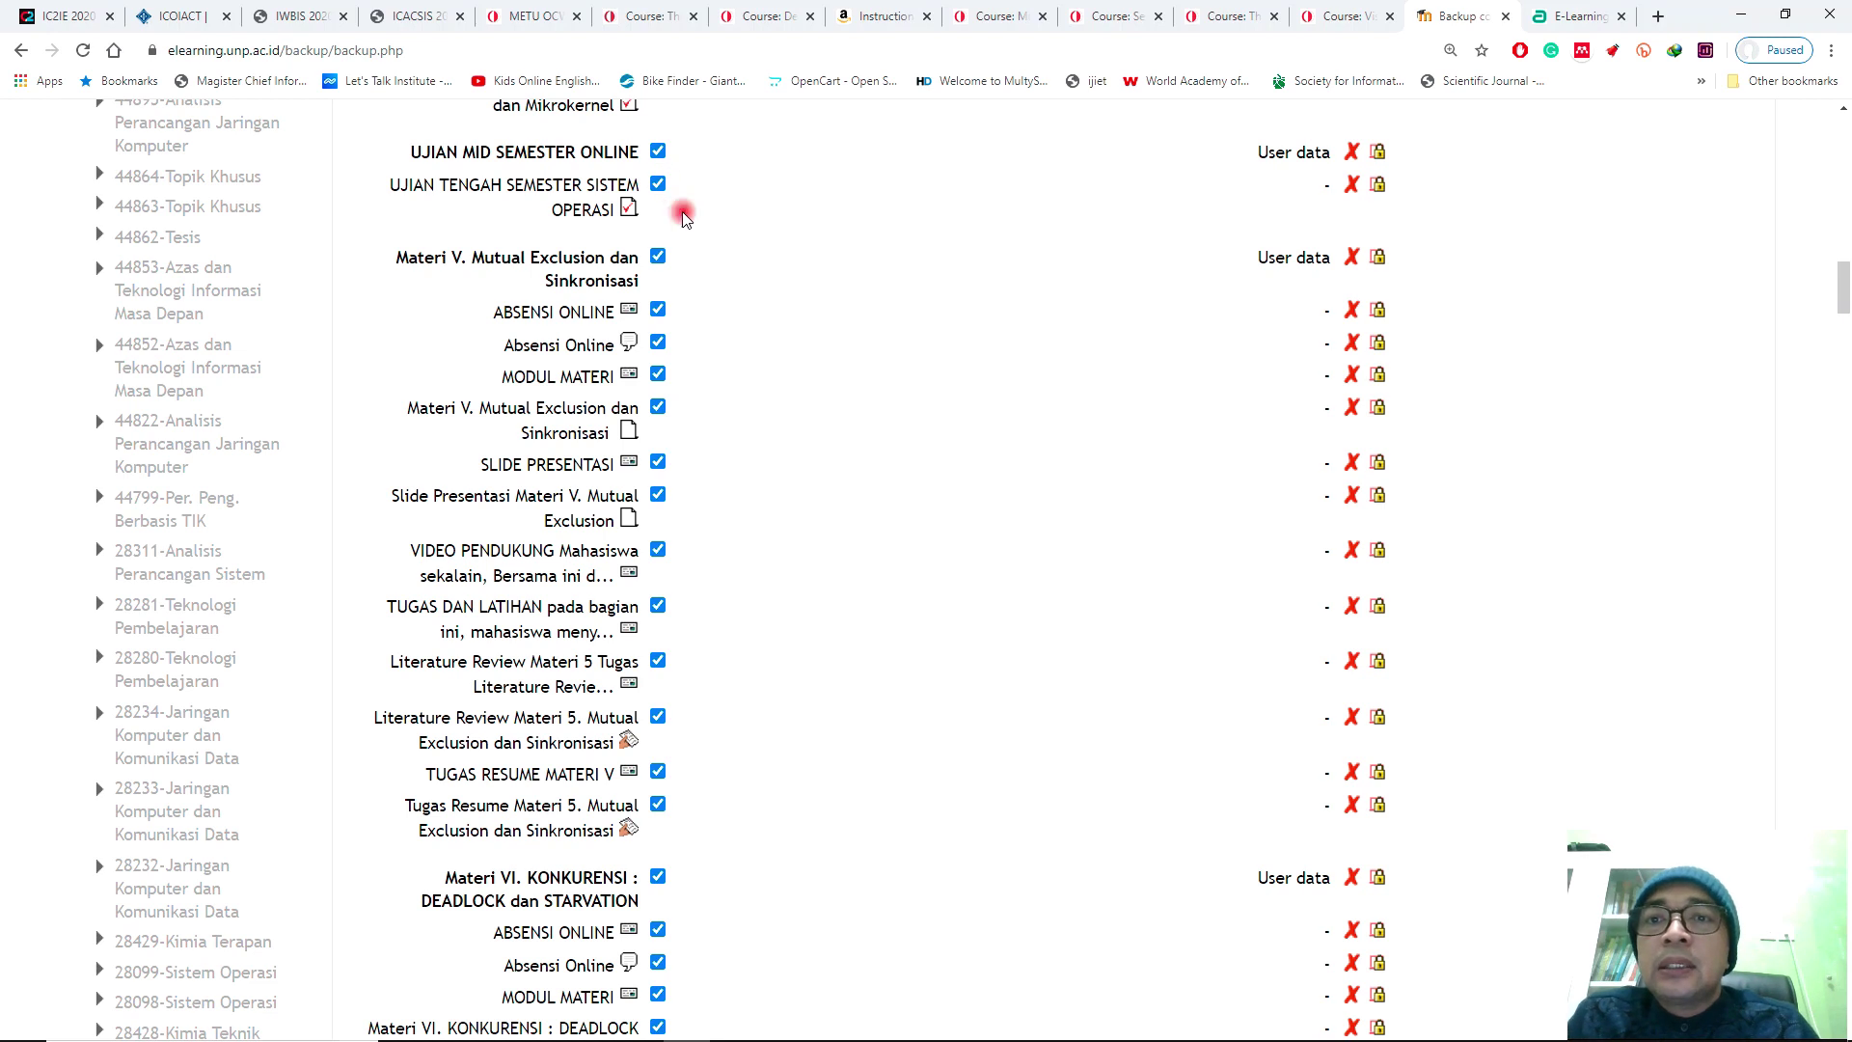
{"action": "left_click", "coordinate": [658, 344]}
{"action": "left_click", "coordinate": [660, 309]}
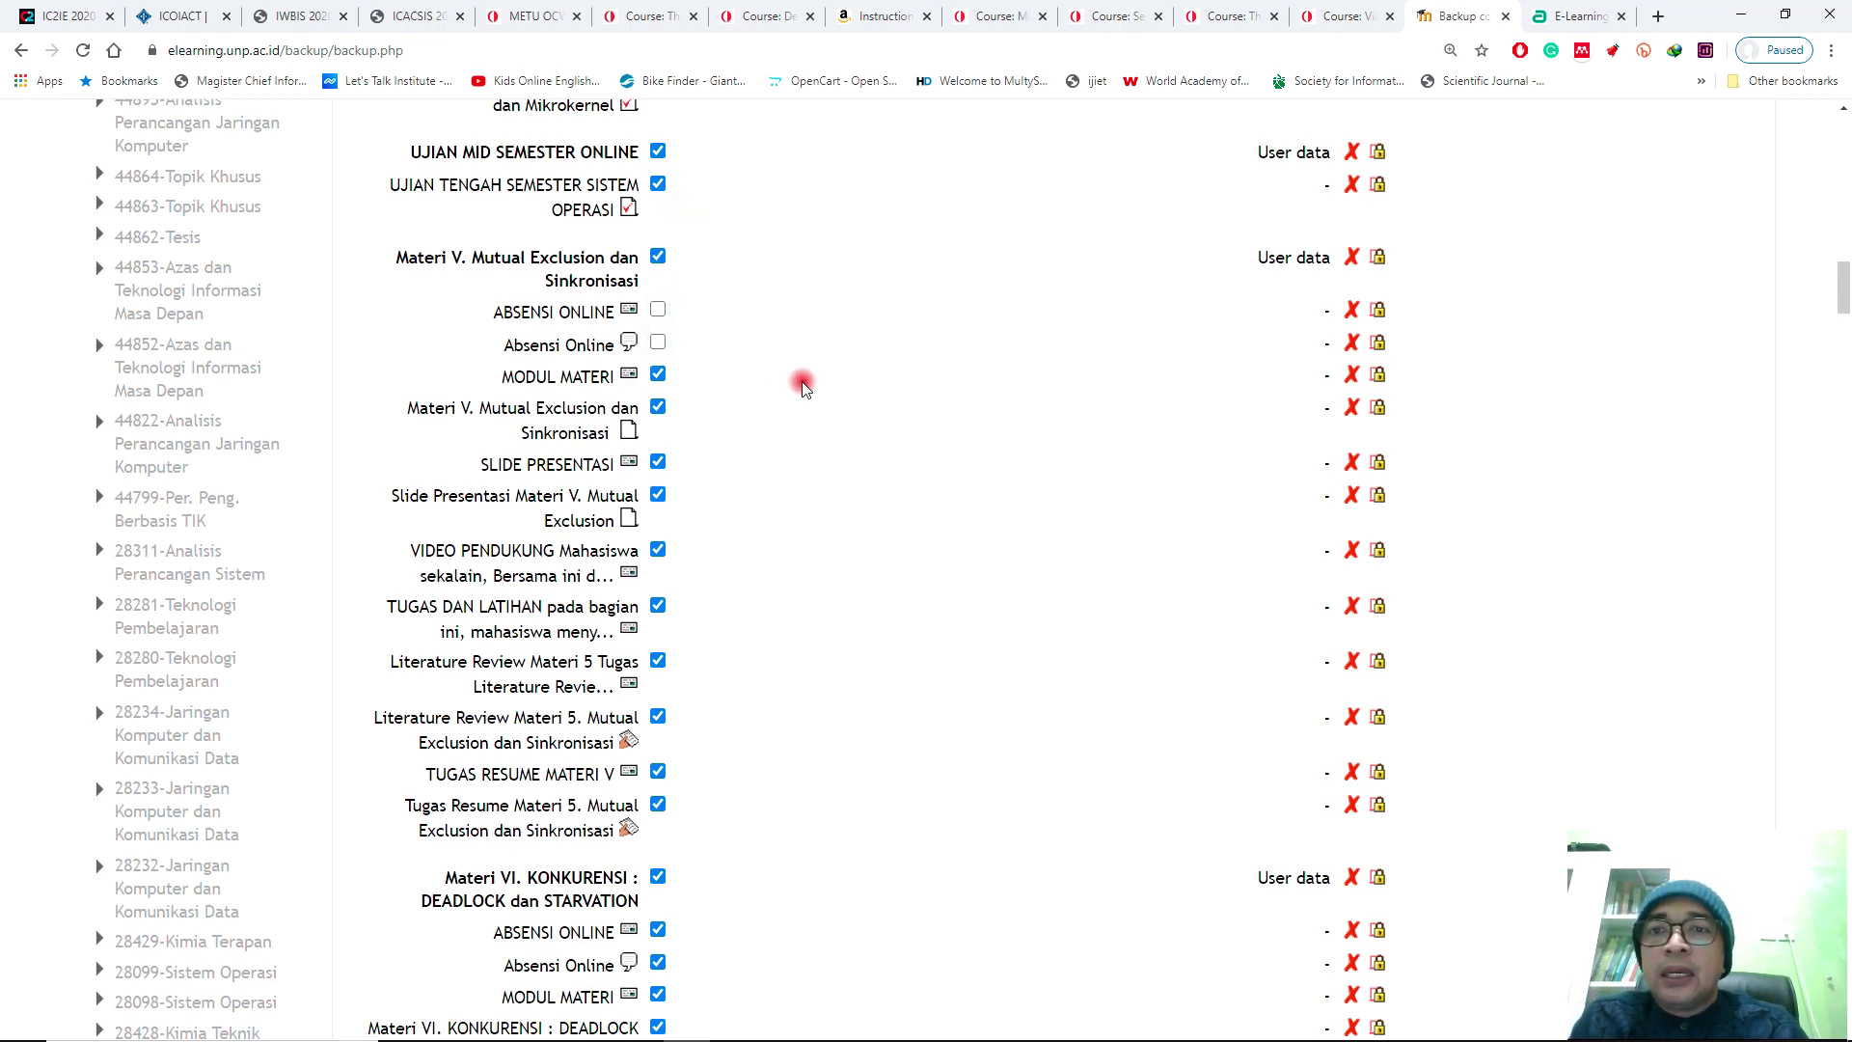
{"action": "scroll", "coordinate": [802, 382], "scroll_direction": "down", "scroll_amount": 5}
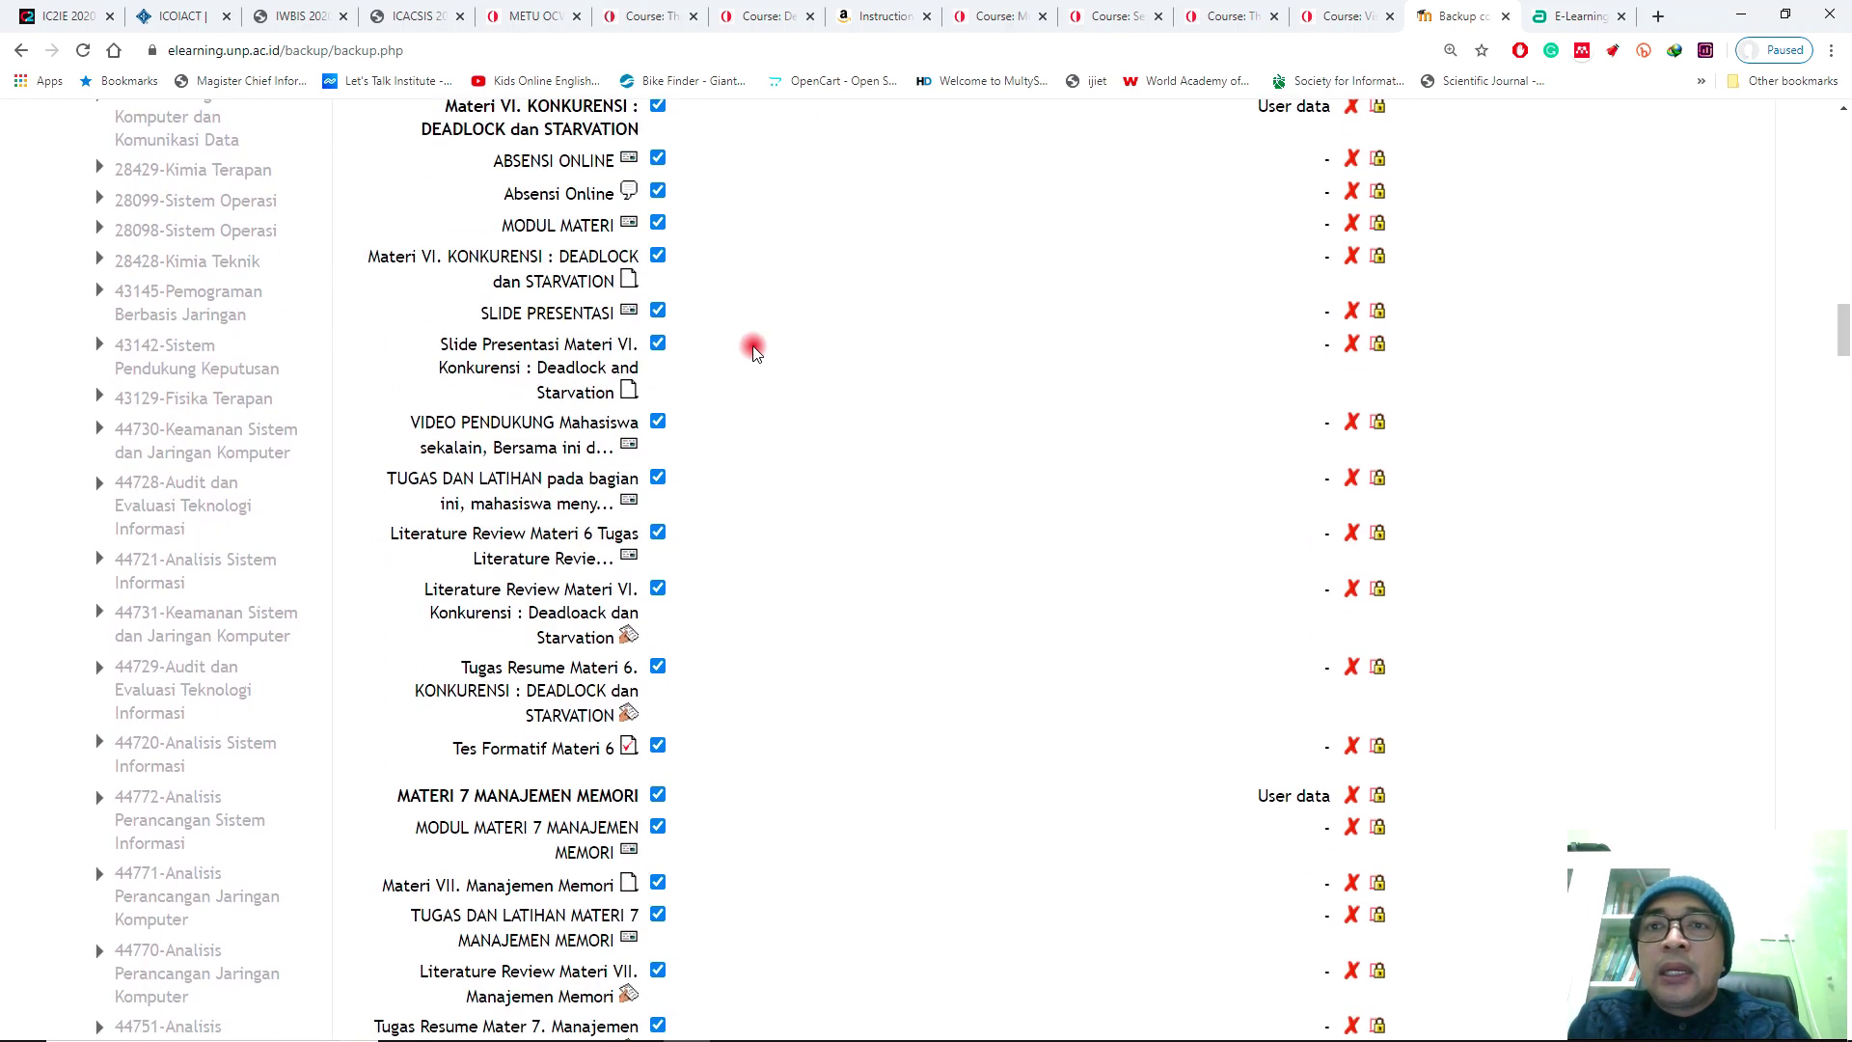
{"action": "left_click", "coordinate": [658, 159]}
{"action": "left_click", "coordinate": [658, 192]}
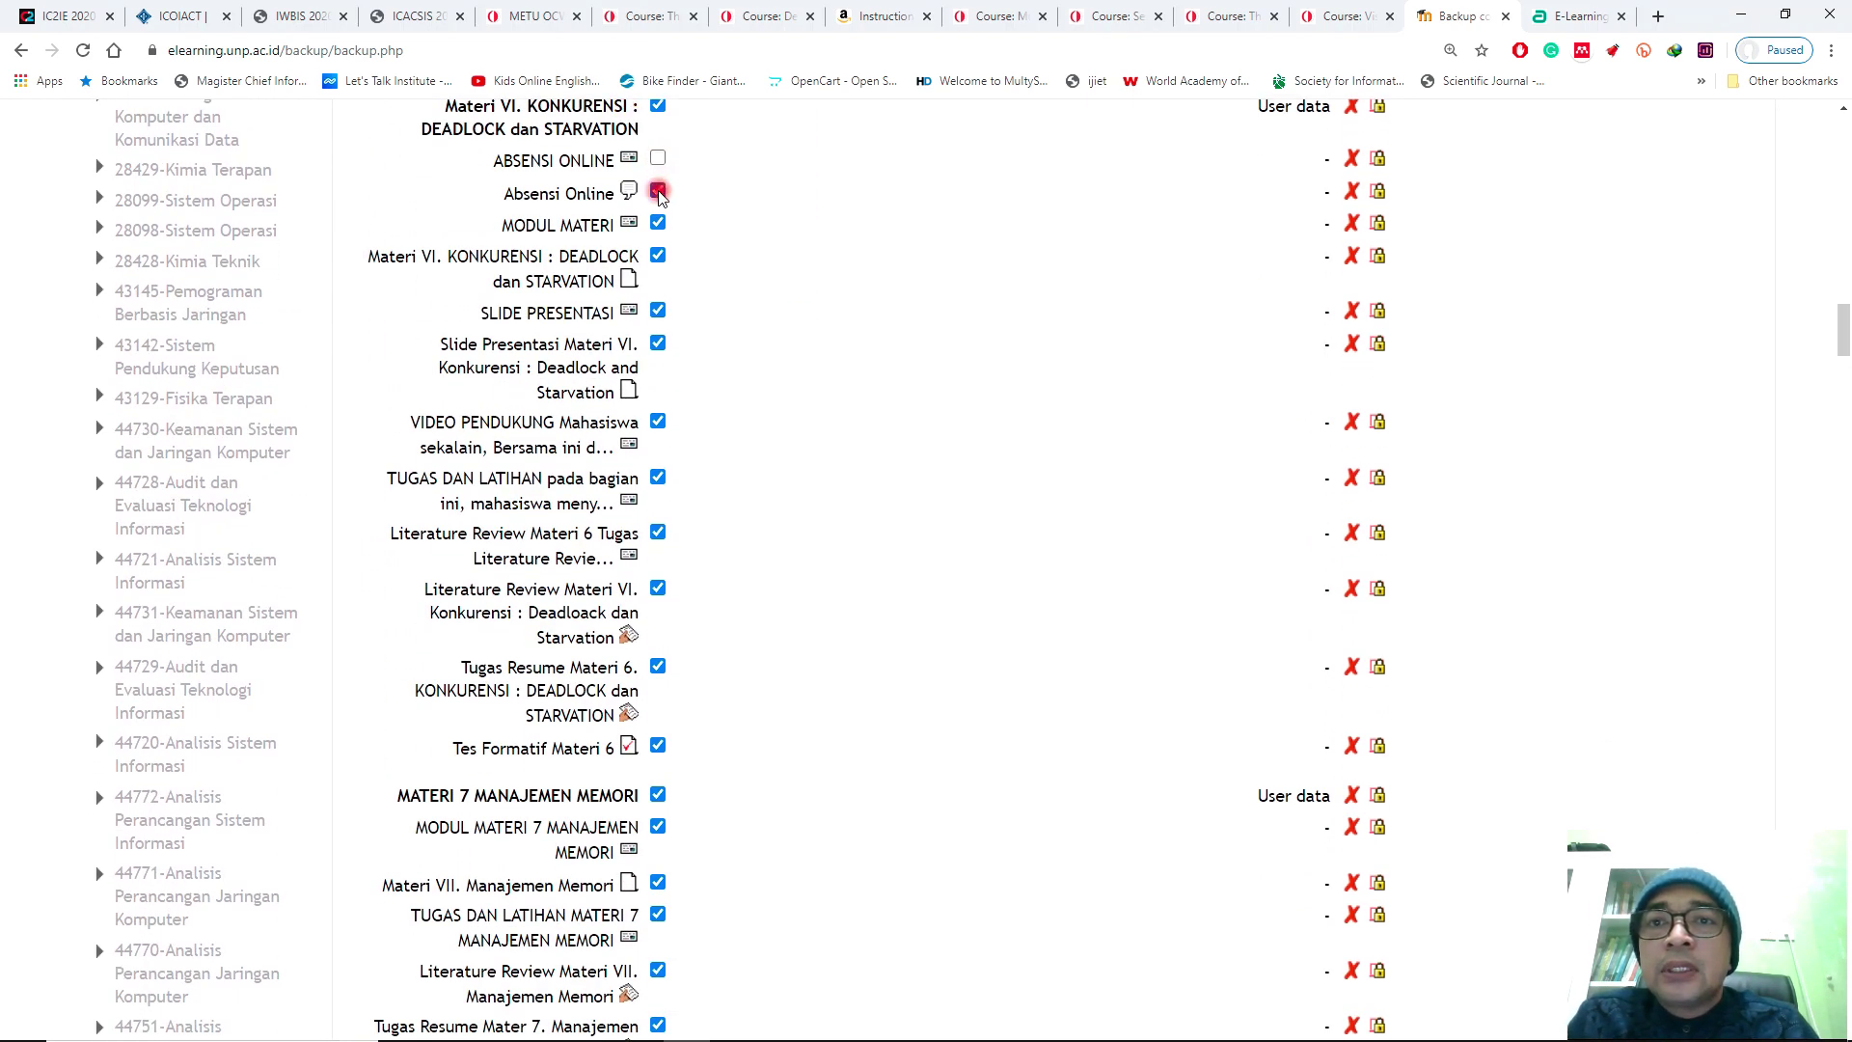
Exclude the dated sections 15 April - 21 April, 22 April - 28 April, 6 May - 12 May, 13 May - 19 May and 20 May - 26 May
{"action": "scroll", "coordinate": [780, 258], "scroll_direction": "down", "scroll_amount": 6}
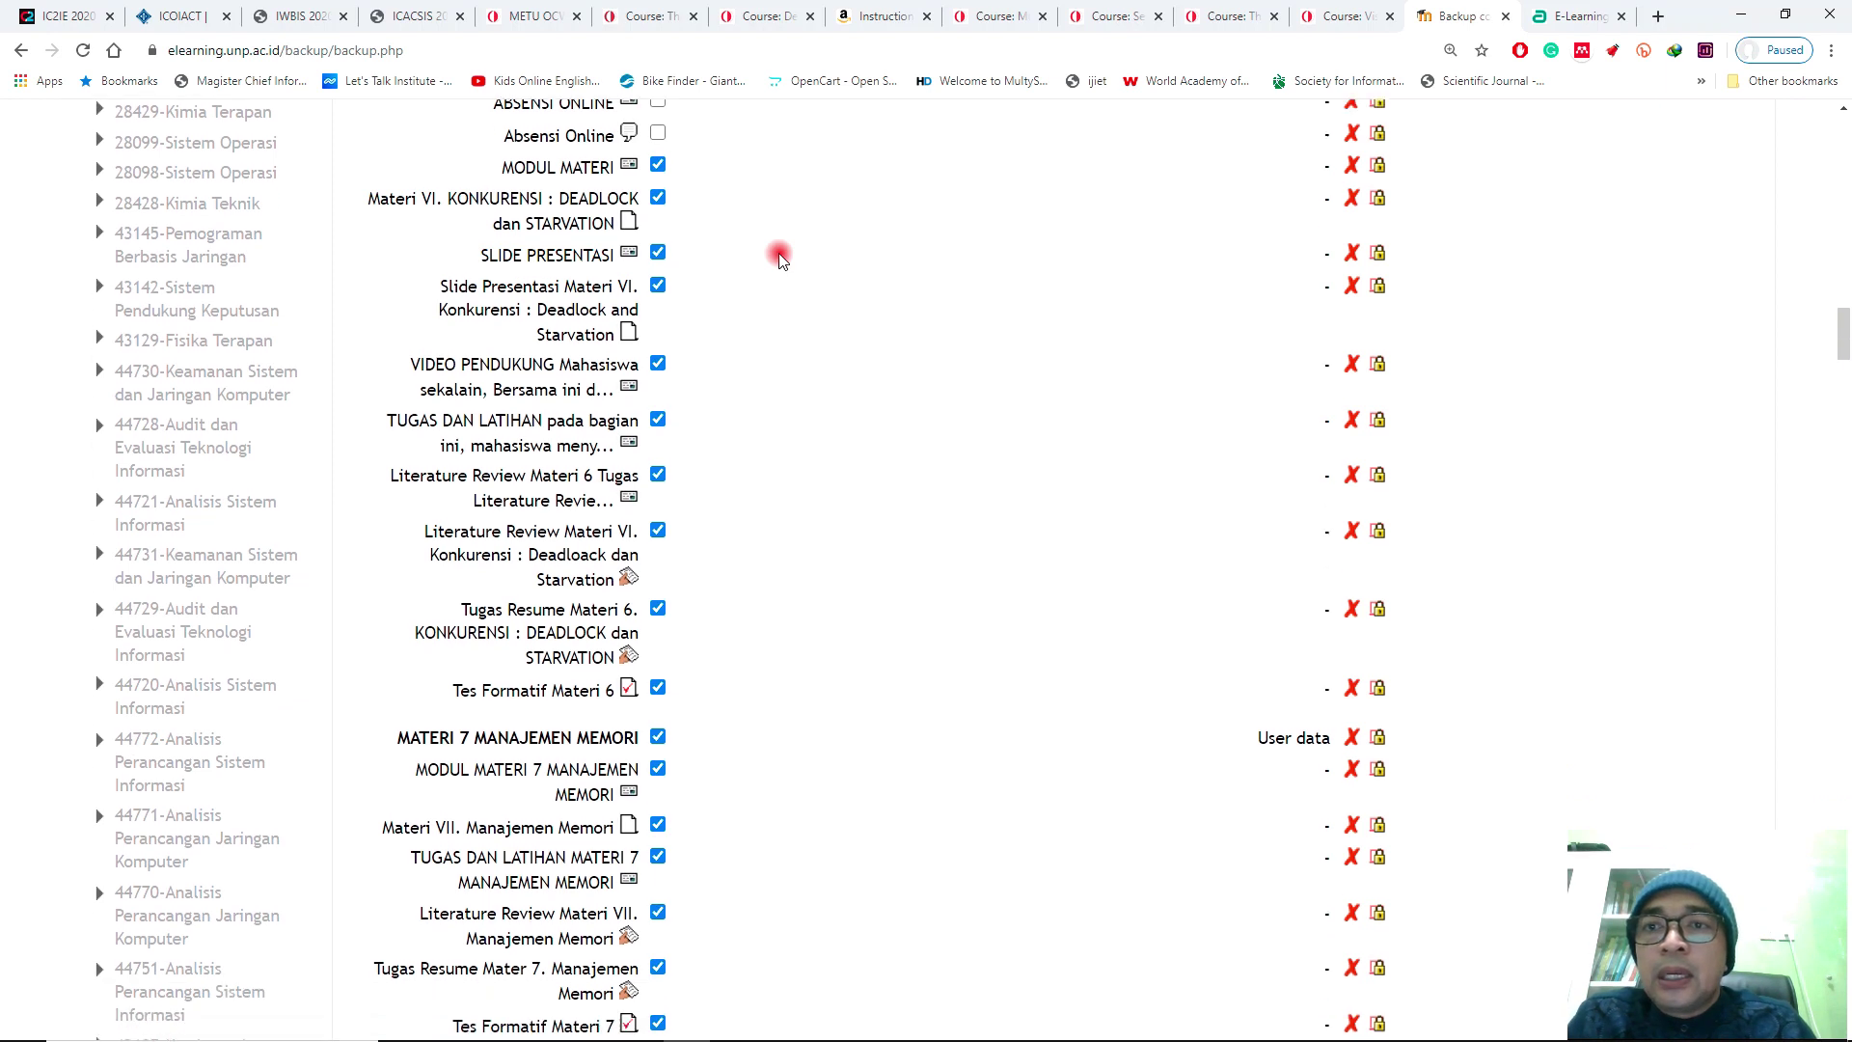
{"action": "scroll", "coordinate": [779, 258], "scroll_direction": "down", "scroll_amount": 2}
{"action": "scroll", "coordinate": [779, 259], "scroll_direction": "down", "scroll_amount": 3}
{"action": "left_click", "coordinate": [658, 395]}
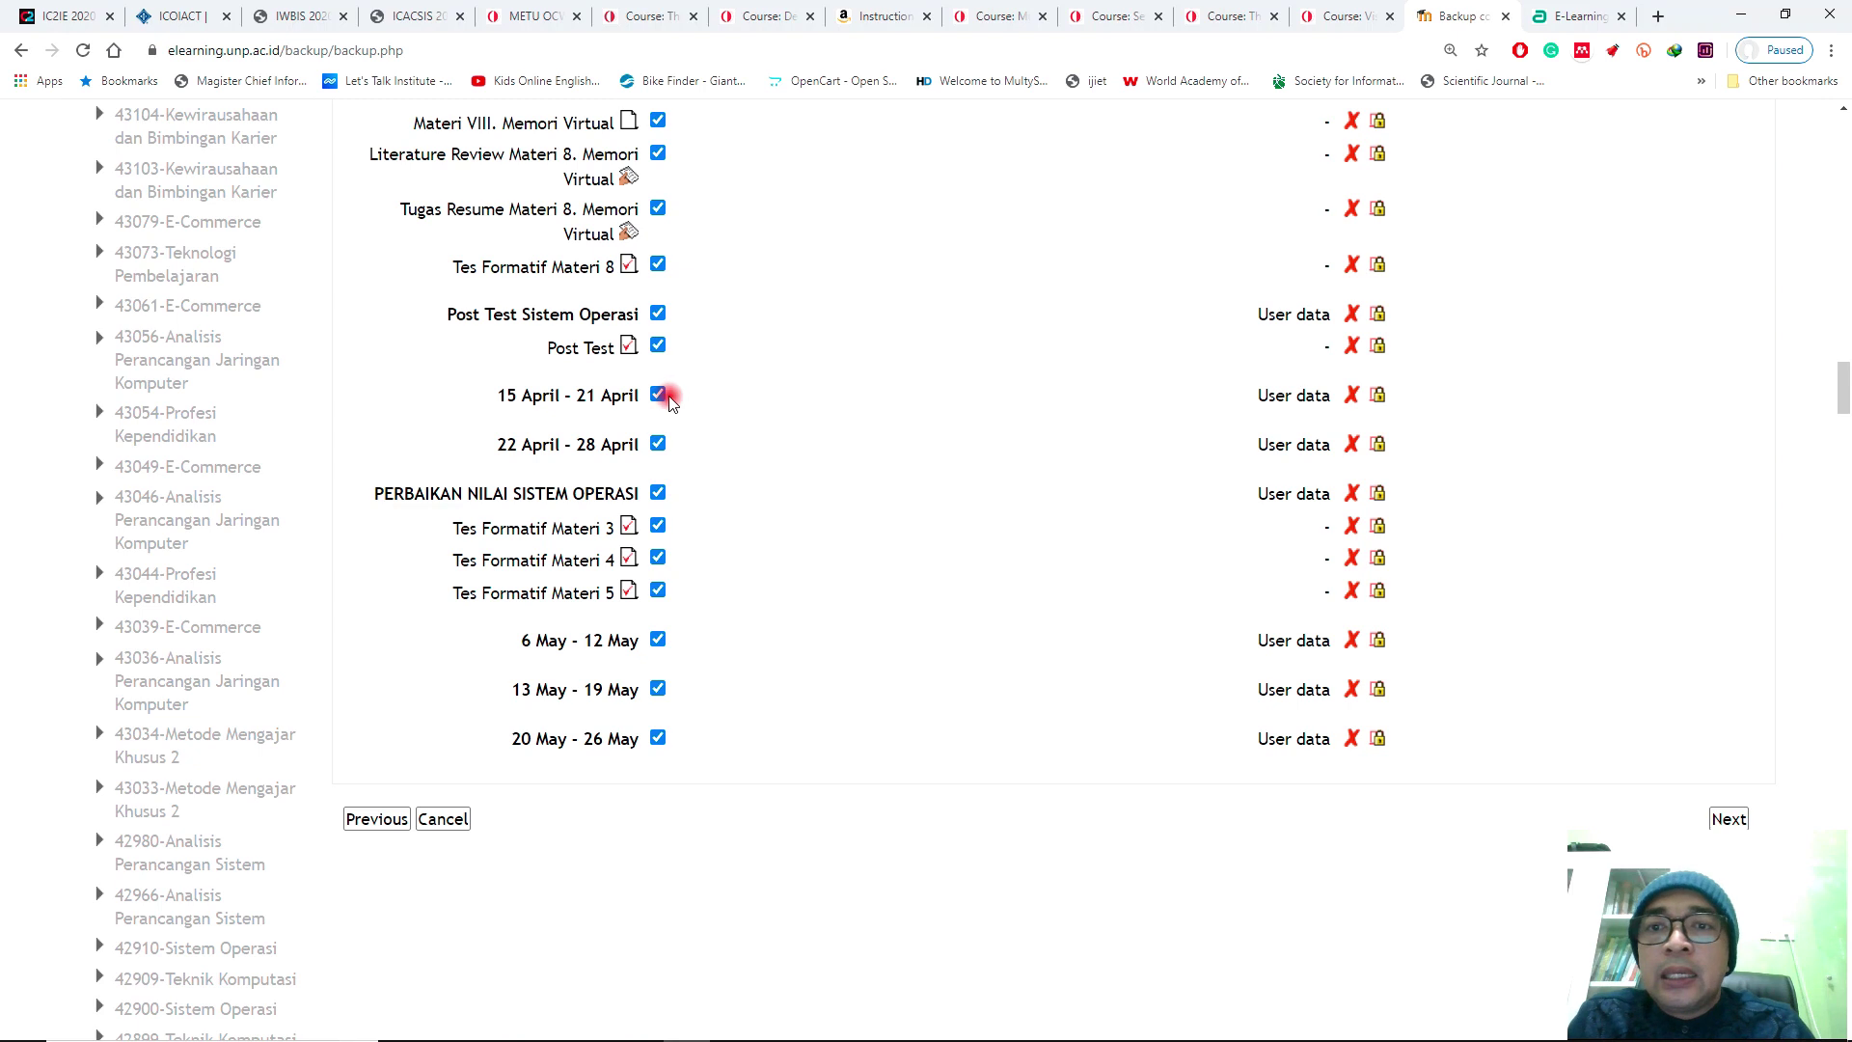
{"action": "left_click", "coordinate": [658, 444]}
{"action": "left_click", "coordinate": [657, 640]}
{"action": "left_click", "coordinate": [658, 689]}
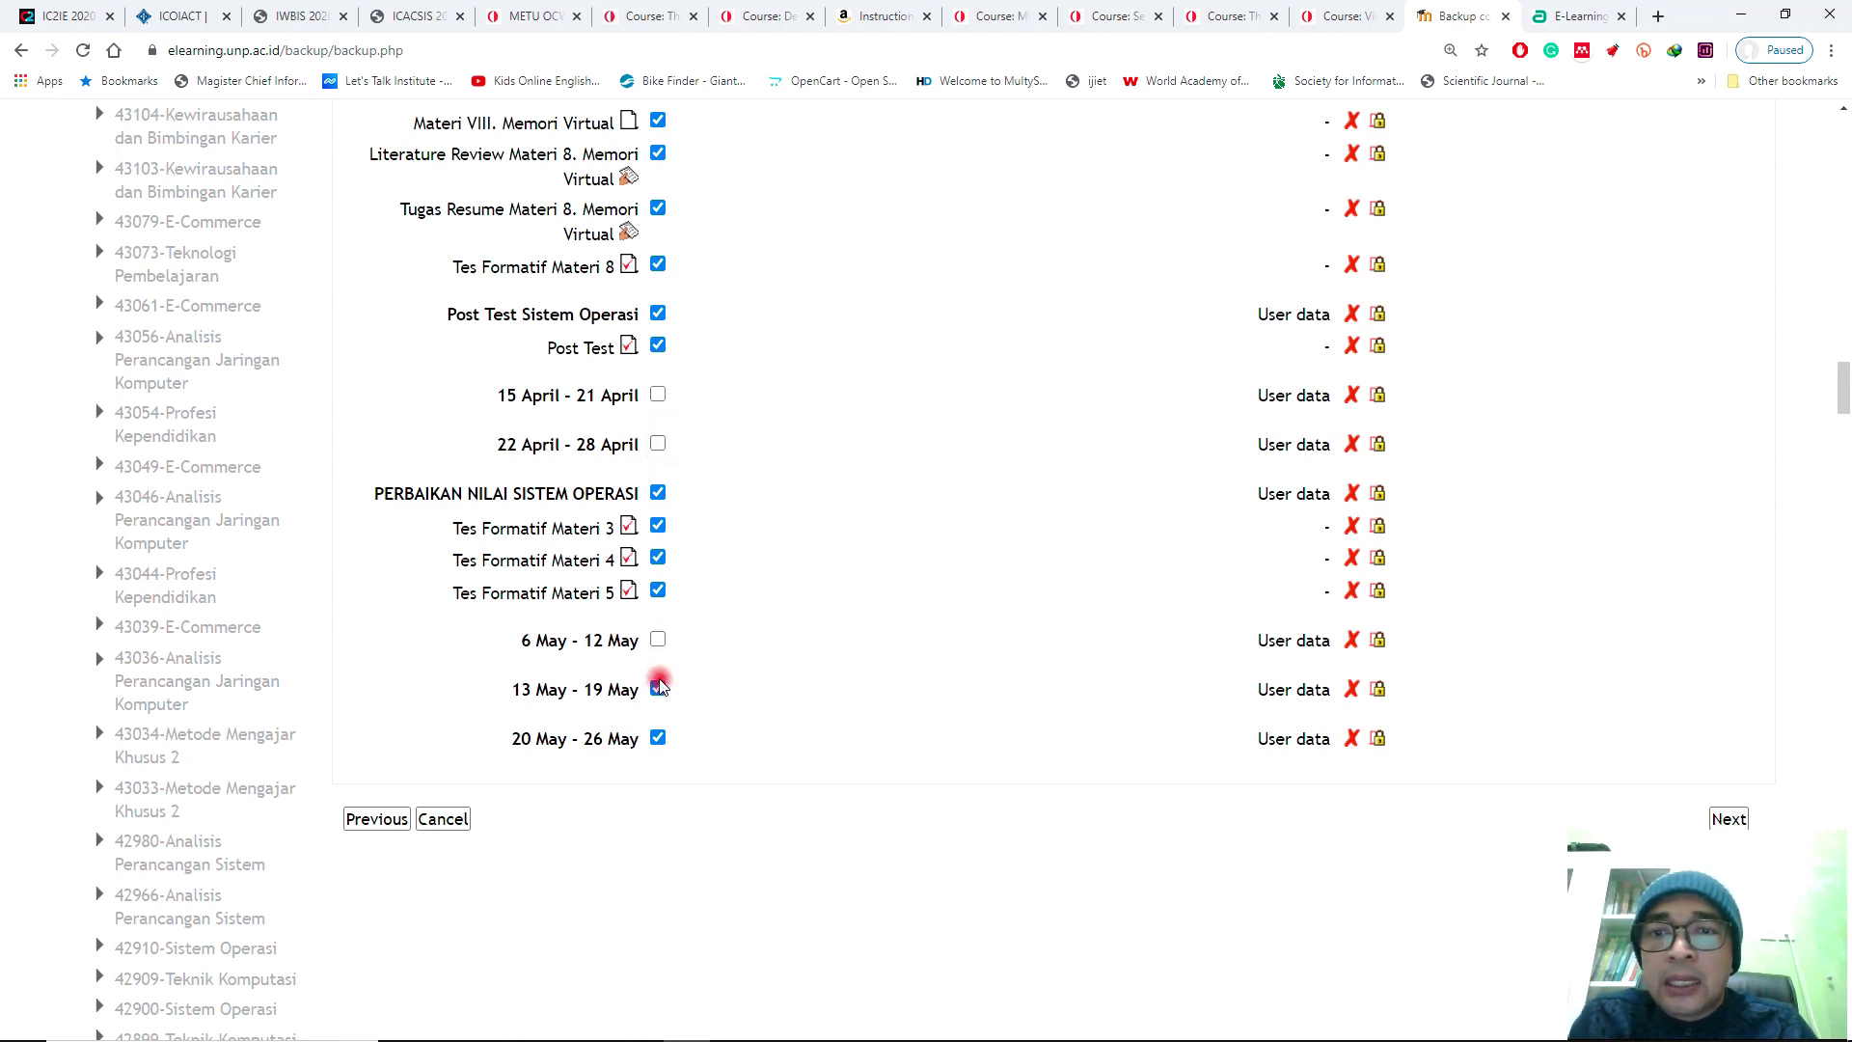
{"action": "left_click", "coordinate": [658, 739]}
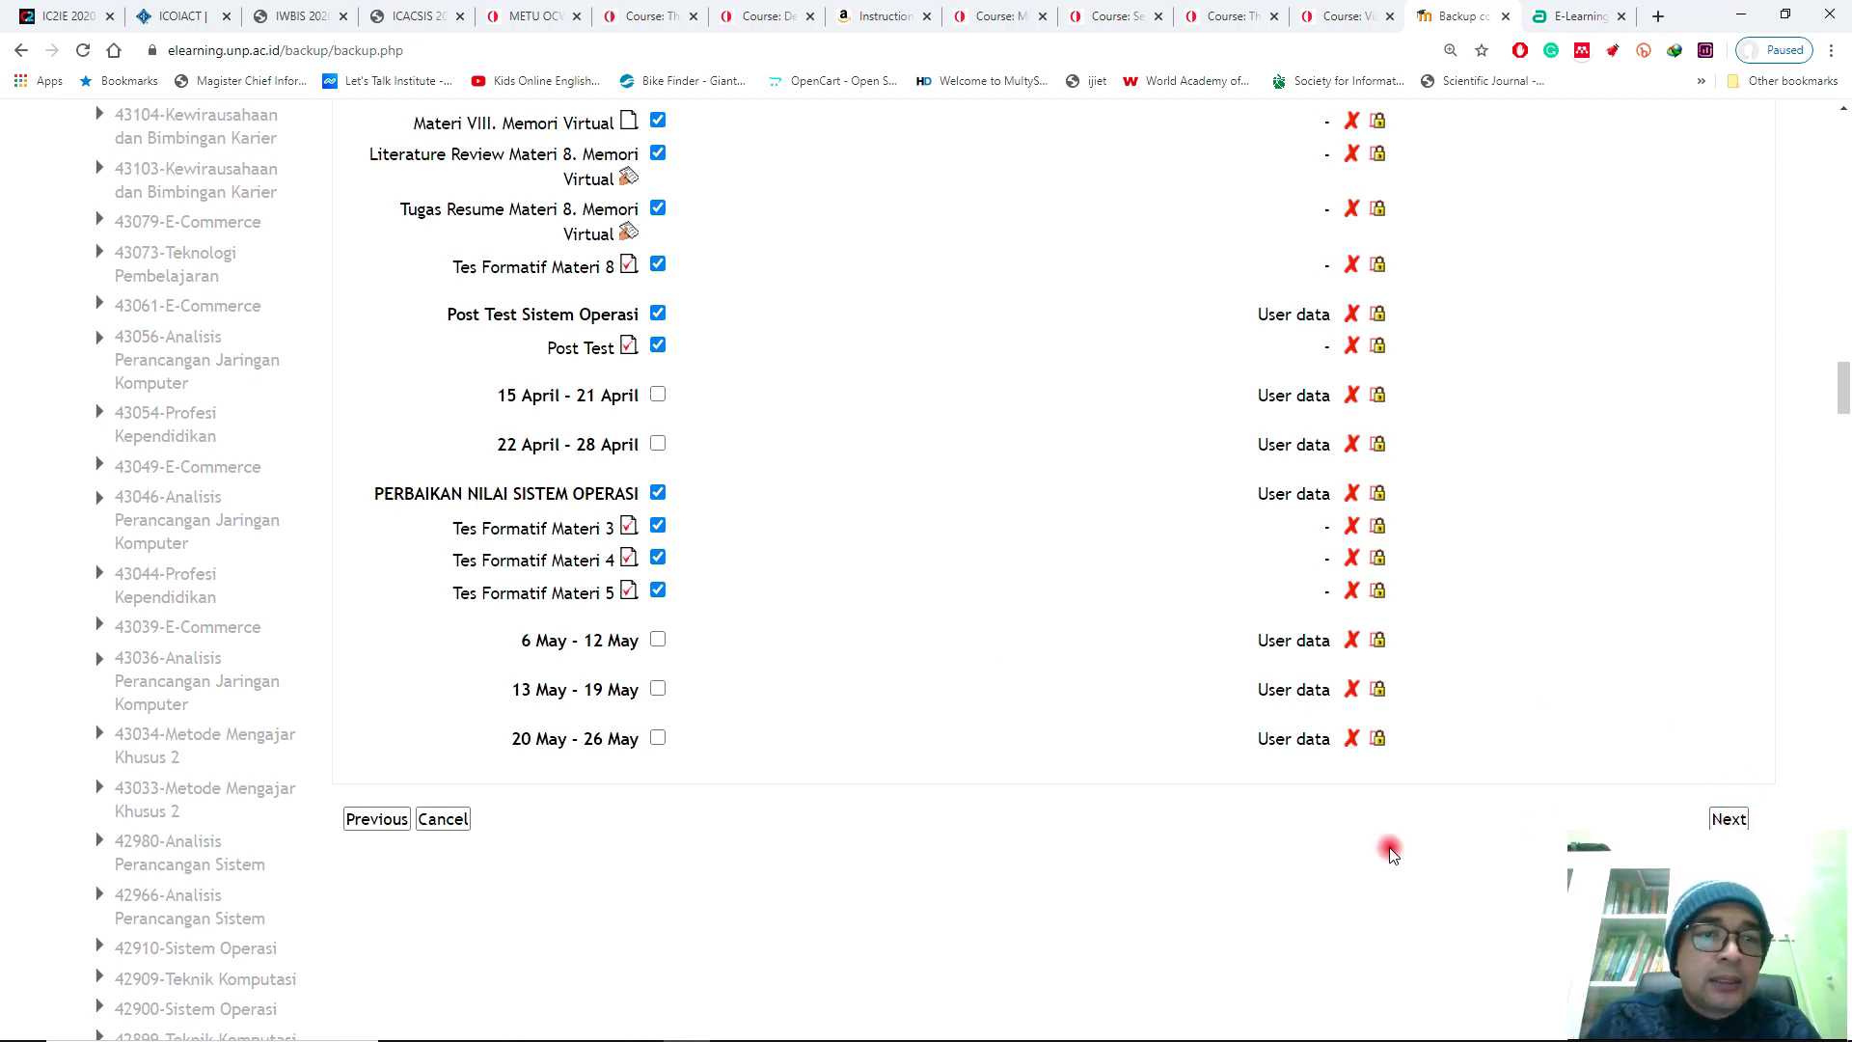
Proceed to the confirmation page, review the included items and perform the backup of the Sistem Operasi course
{"action": "scroll", "coordinate": [1360, 852], "scroll_direction": "down", "scroll_amount": 1}
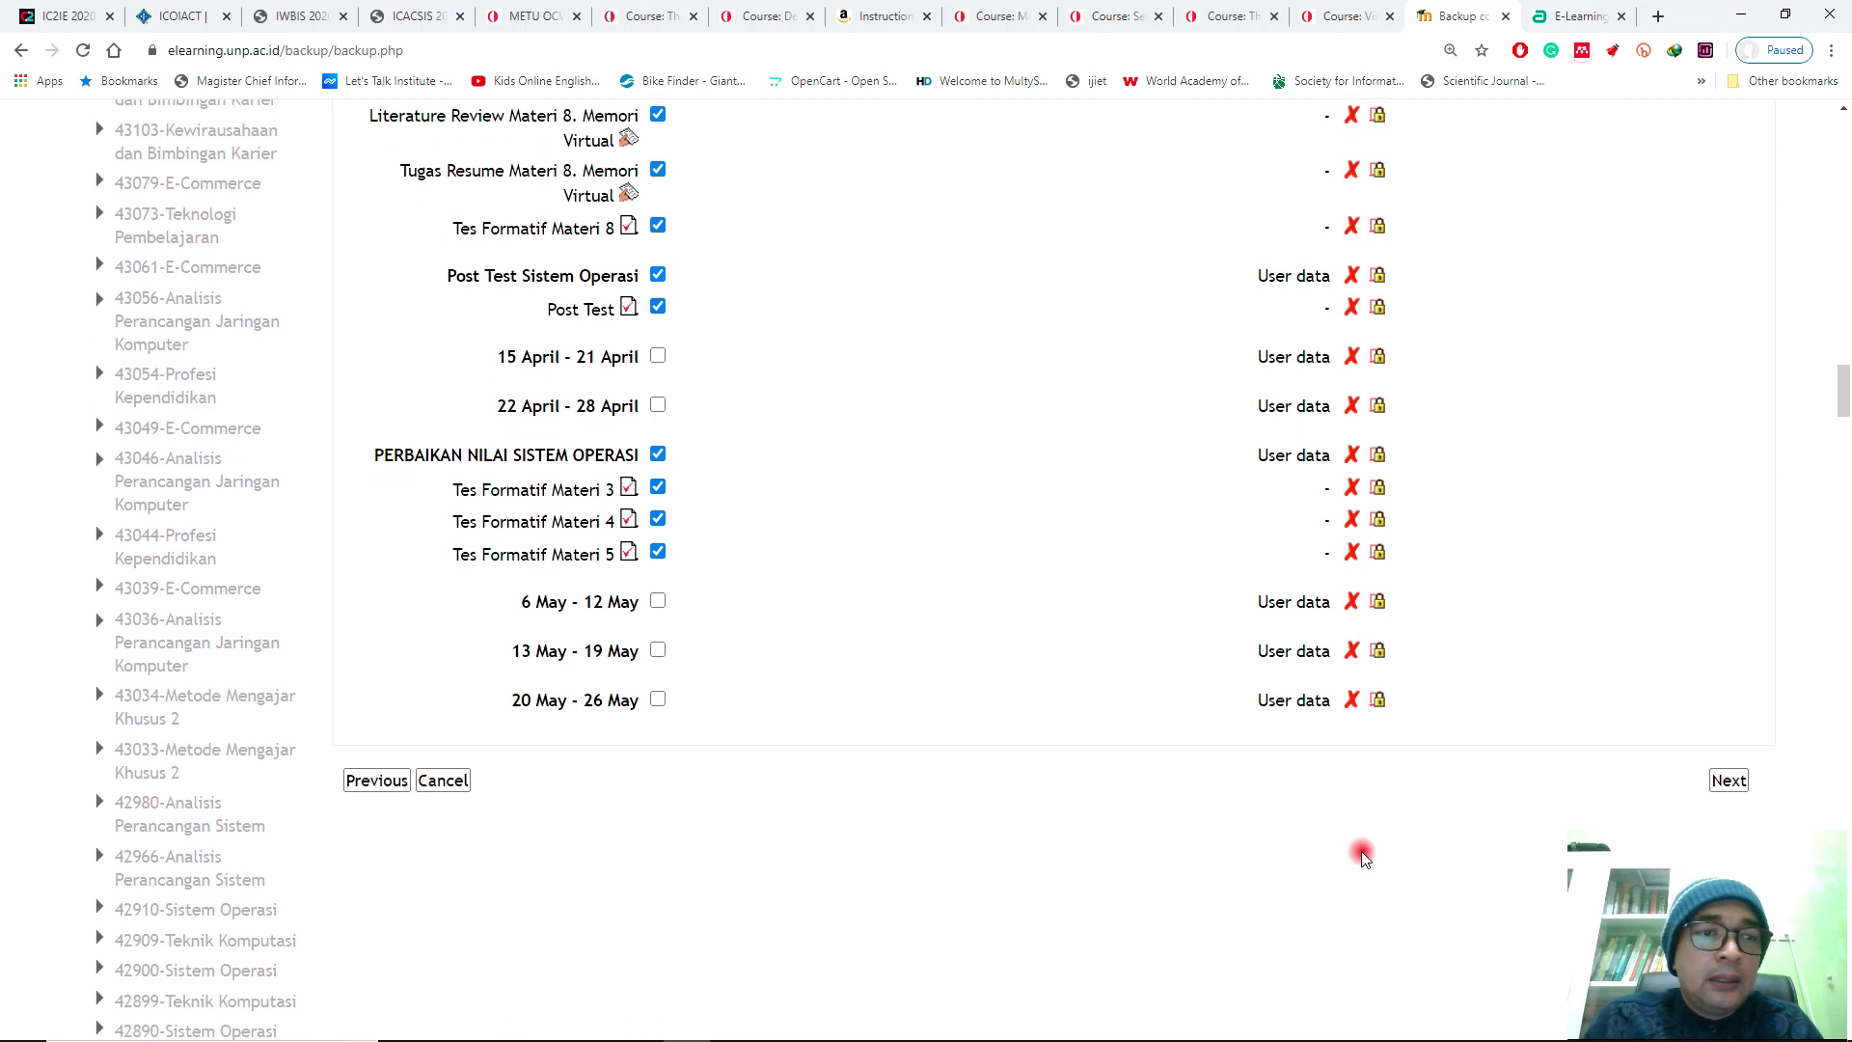
{"action": "left_click", "coordinate": [1723, 783]}
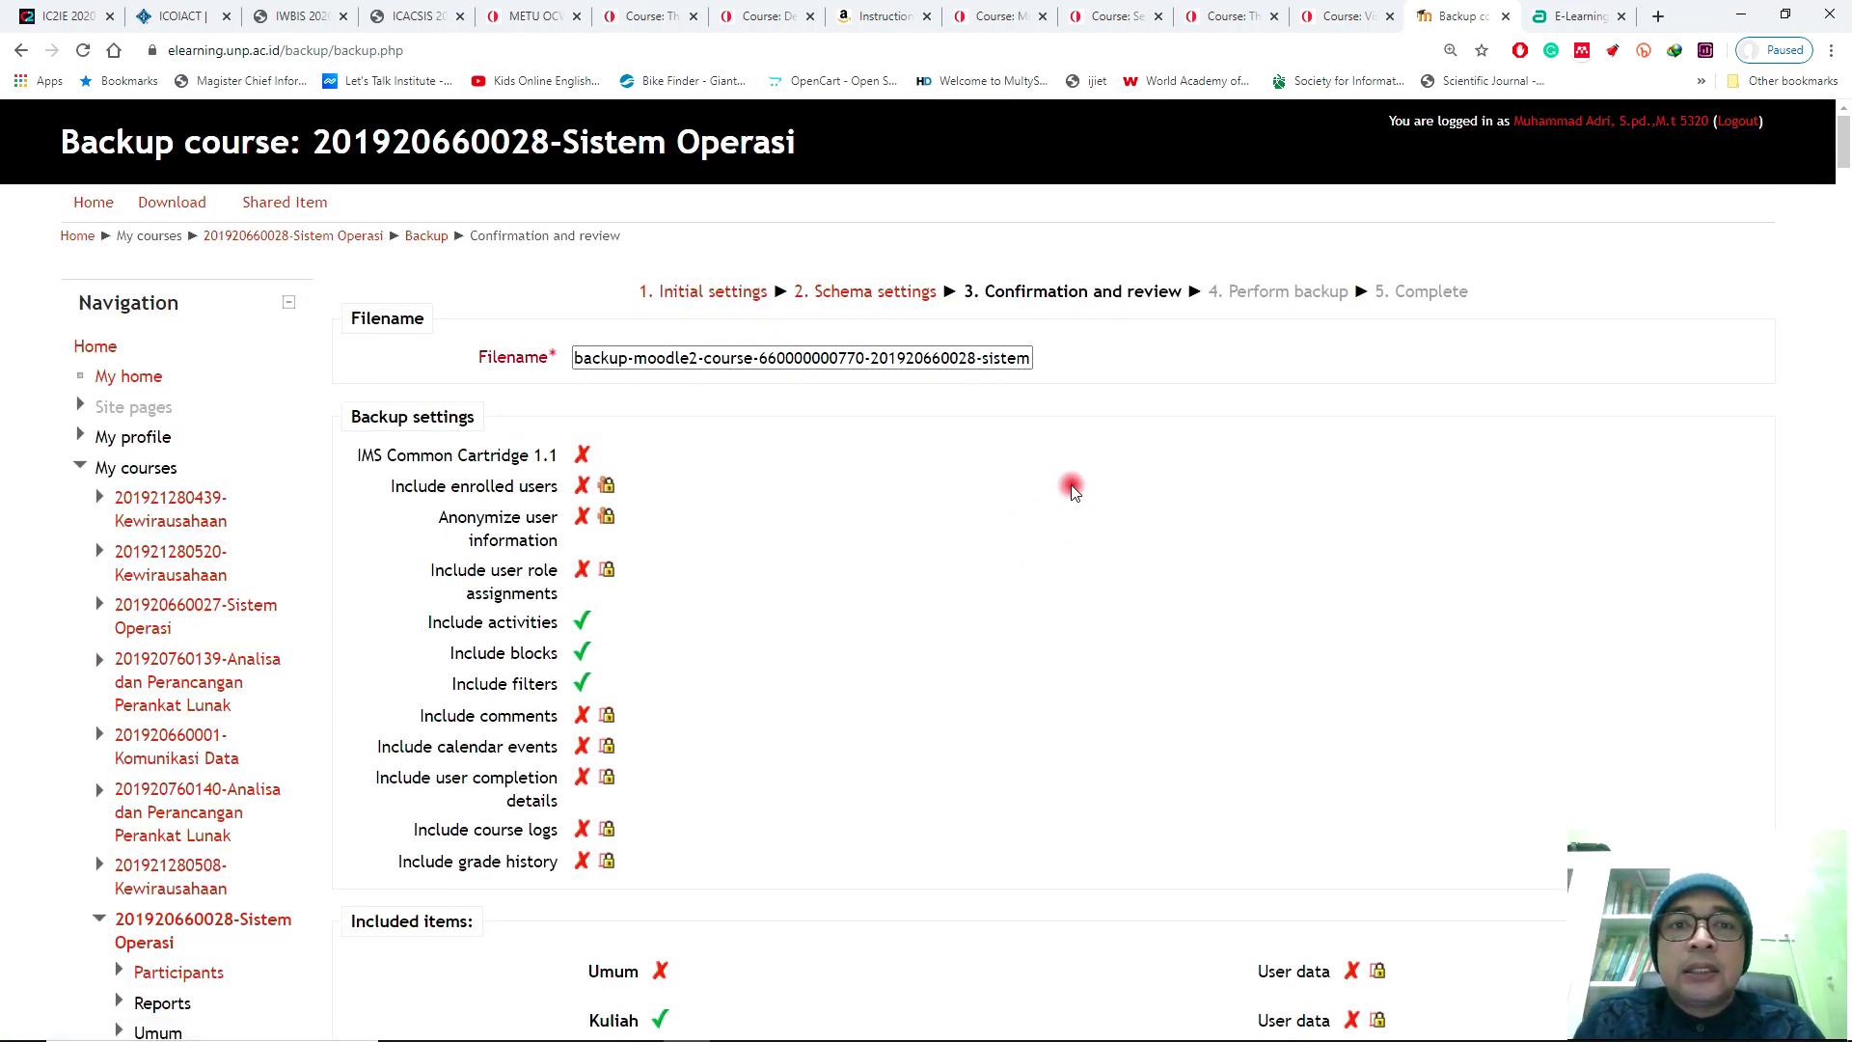
{"action": "scroll", "coordinate": [705, 475], "scroll_direction": "down", "scroll_amount": 7}
{"action": "scroll", "coordinate": [706, 476], "scroll_direction": "up", "scroll_amount": 7}
{"action": "scroll", "coordinate": [706, 475], "scroll_direction": "down", "scroll_amount": 7}
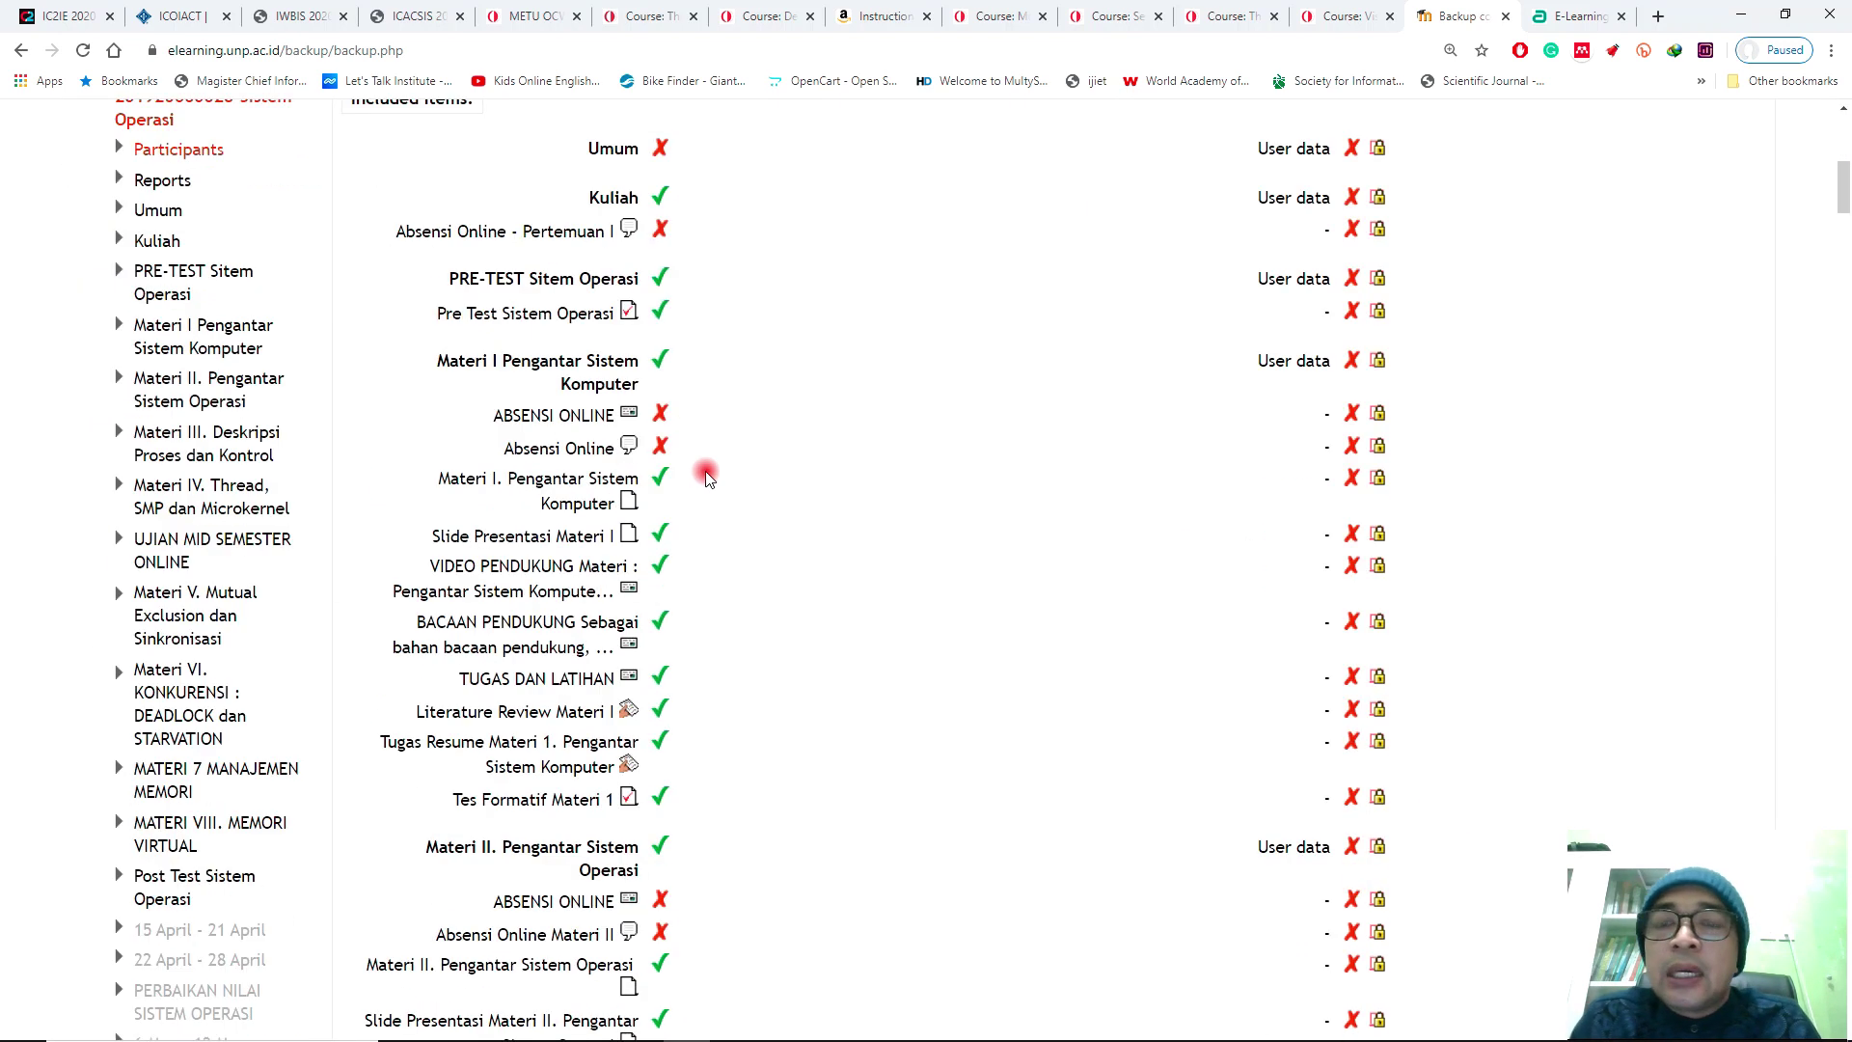
{"action": "scroll", "coordinate": [706, 475], "scroll_direction": "down", "scroll_amount": 20}
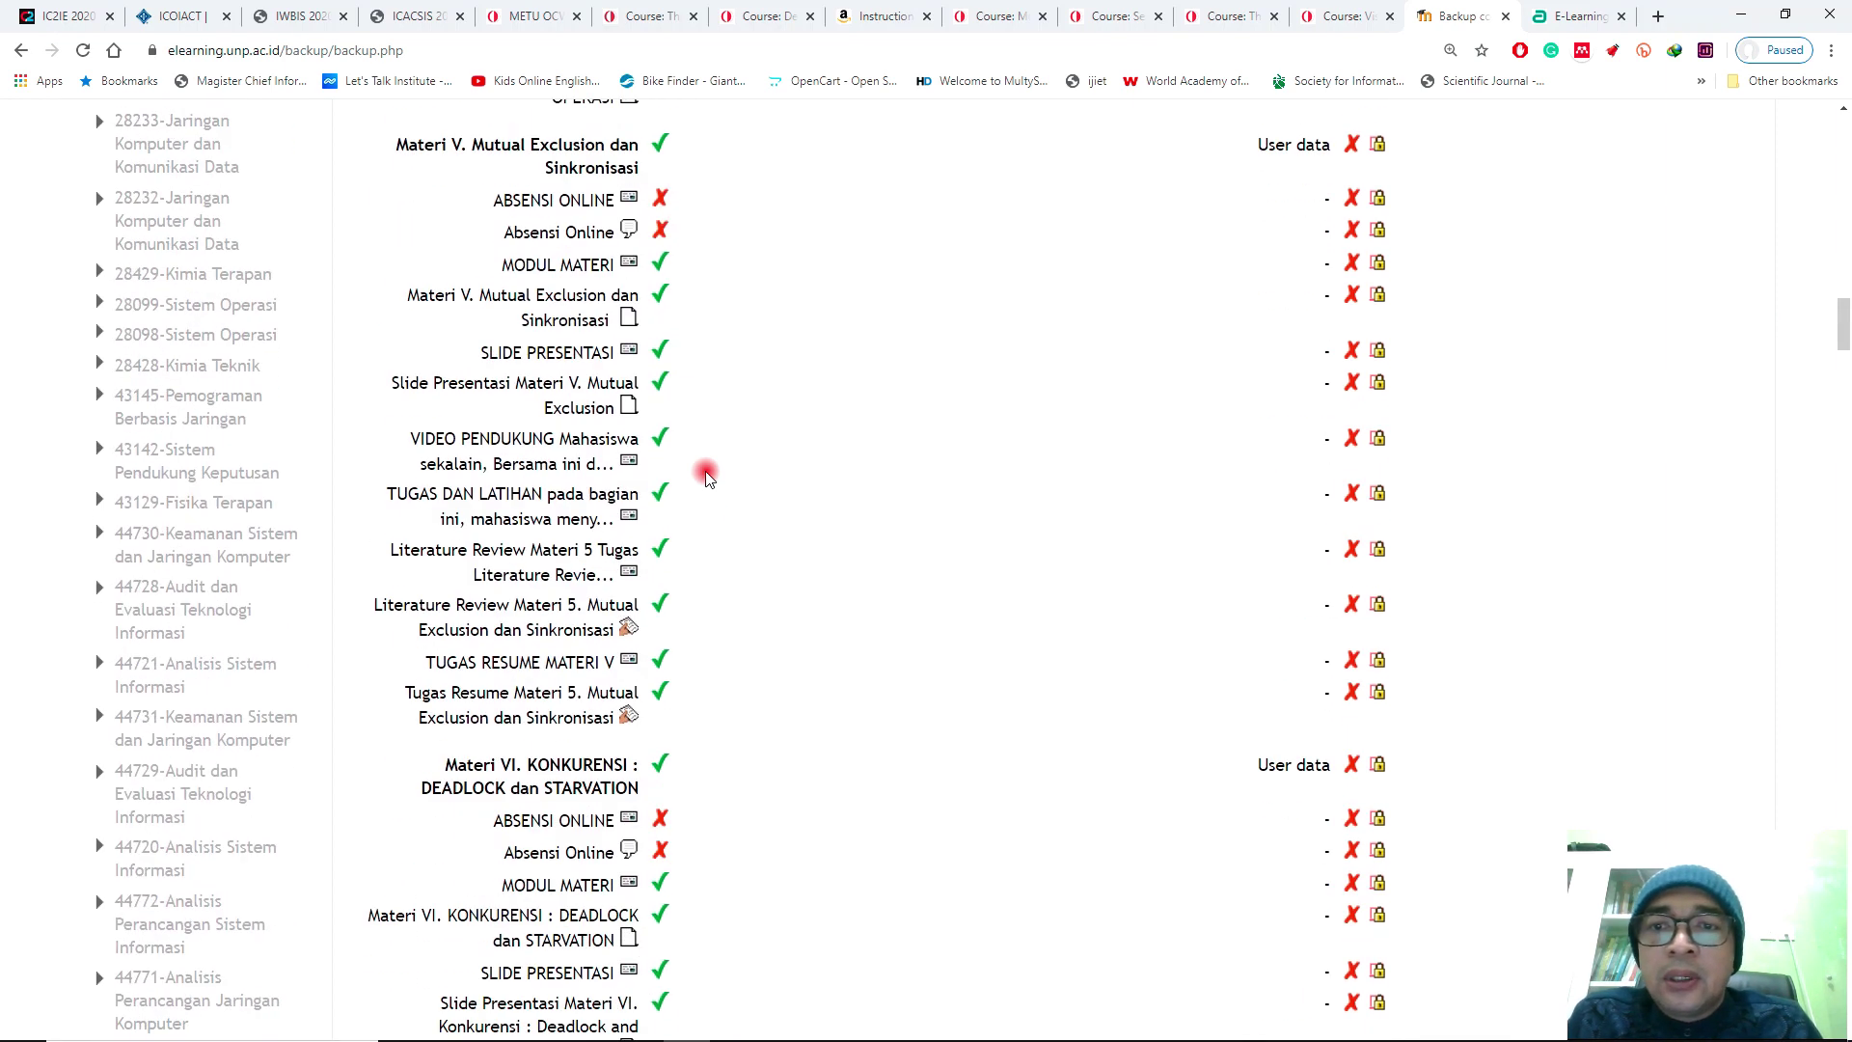
{"action": "scroll", "coordinate": [706, 475], "scroll_direction": "down", "scroll_amount": 20}
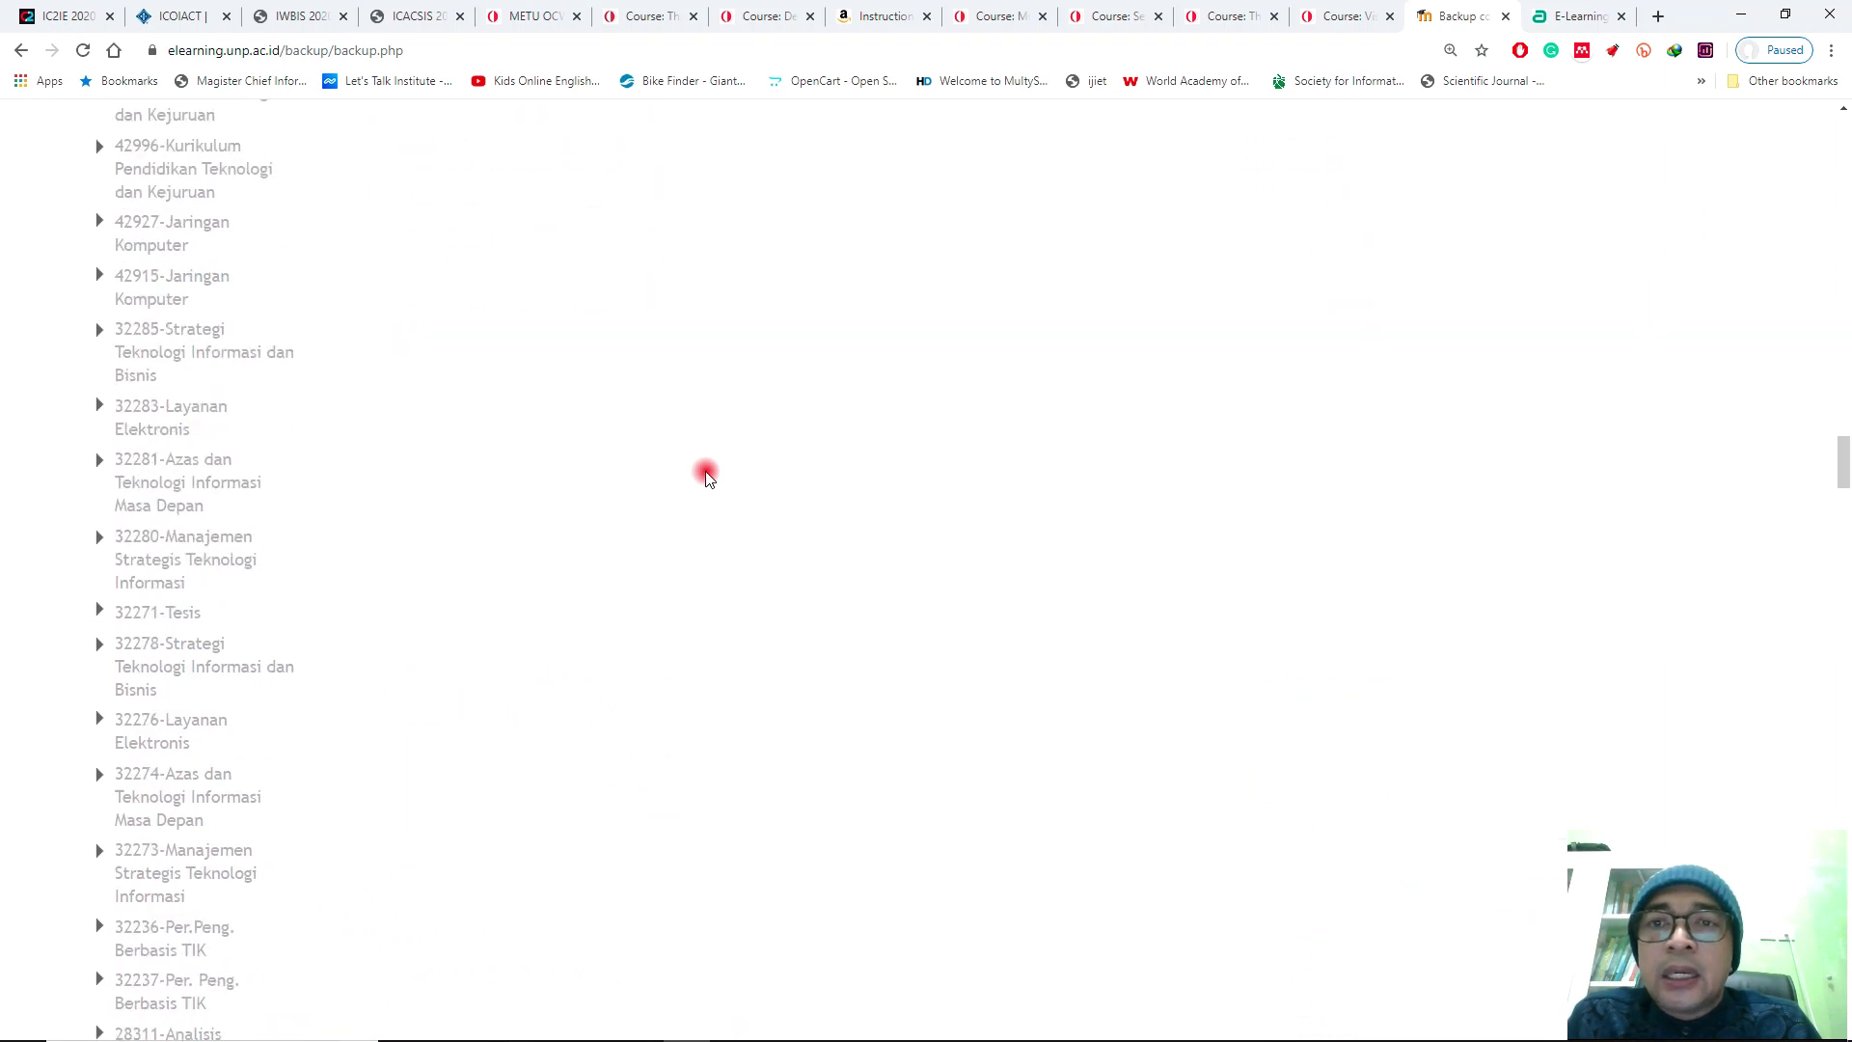
{"action": "scroll", "coordinate": [705, 476], "scroll_direction": "up", "scroll_amount": 8}
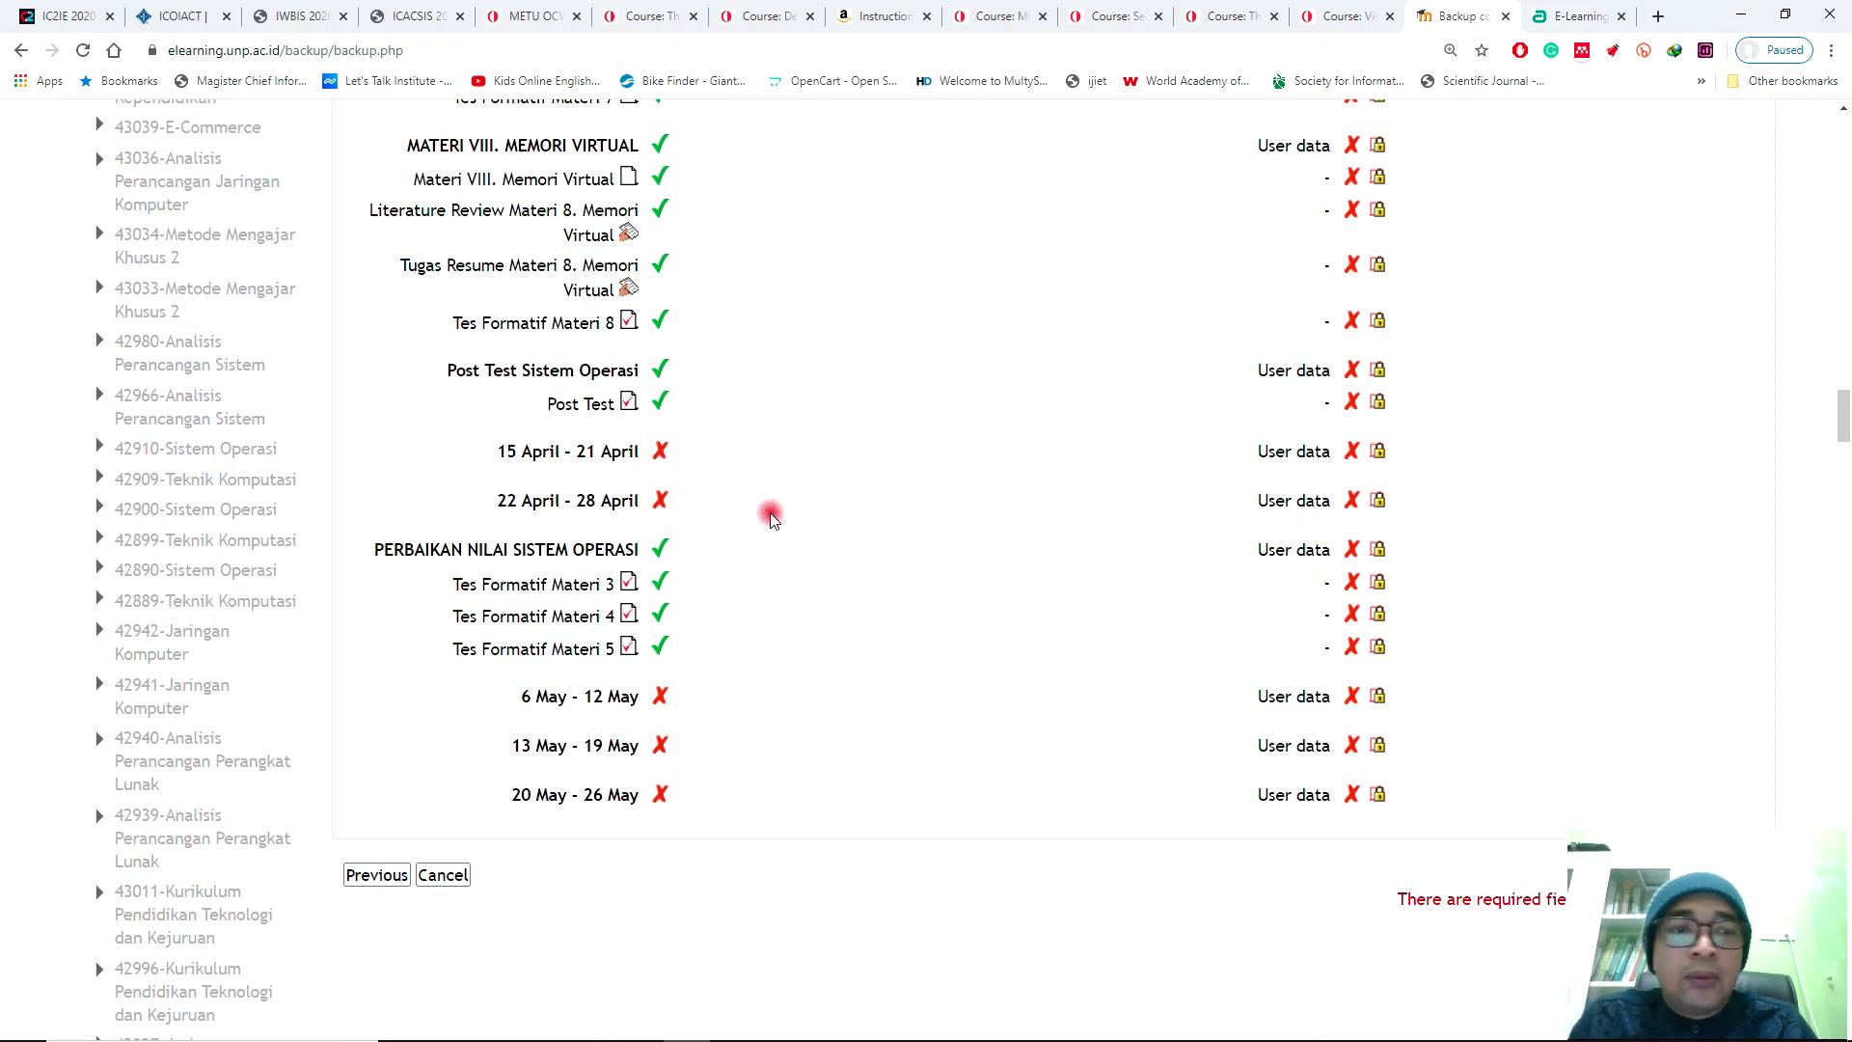
{"action": "scroll", "coordinate": [933, 525], "scroll_direction": "down", "scroll_amount": 2}
{"action": "scroll", "coordinate": [934, 525], "scroll_direction": "down", "scroll_amount": 3}
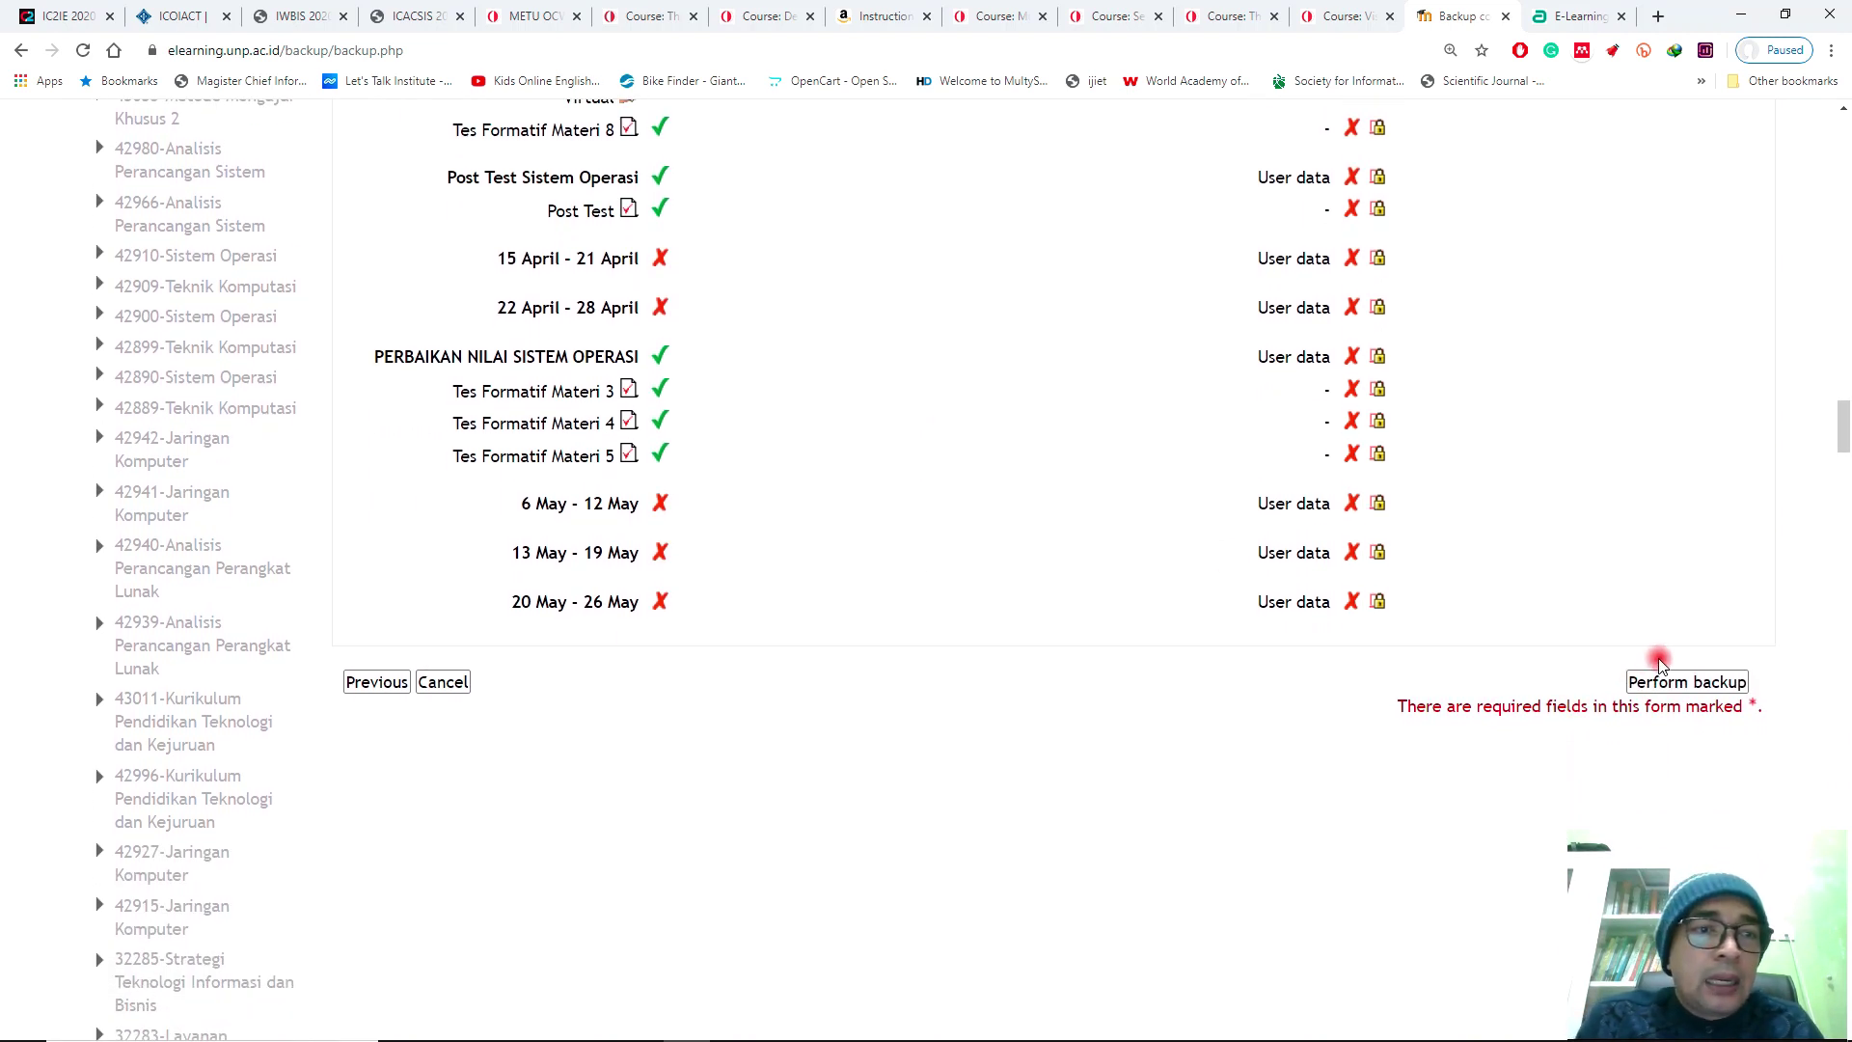
{"action": "left_click", "coordinate": [1673, 683]}
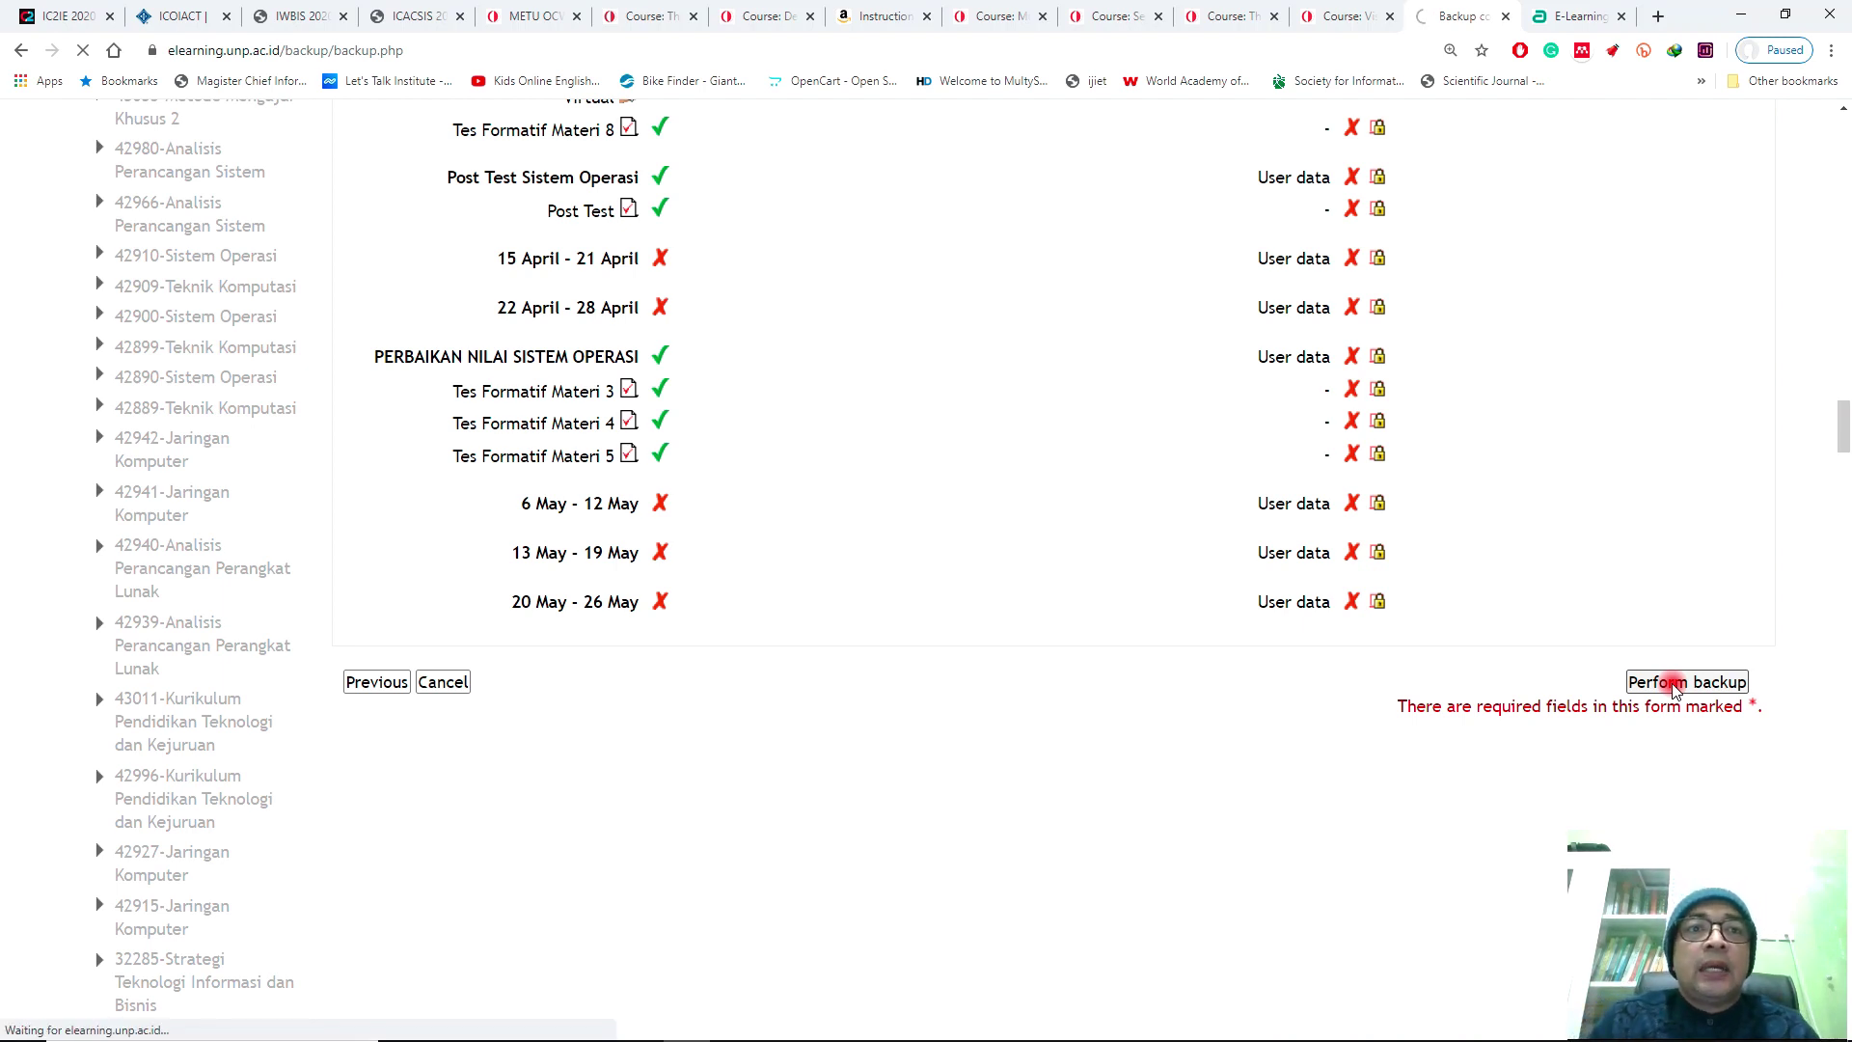
Switch to the elearning2.unp.ac.id site and log in with the prefilled account credentials
{"action": "left_click", "coordinate": [1560, 21]}
{"action": "left_click", "coordinate": [1786, 125]}
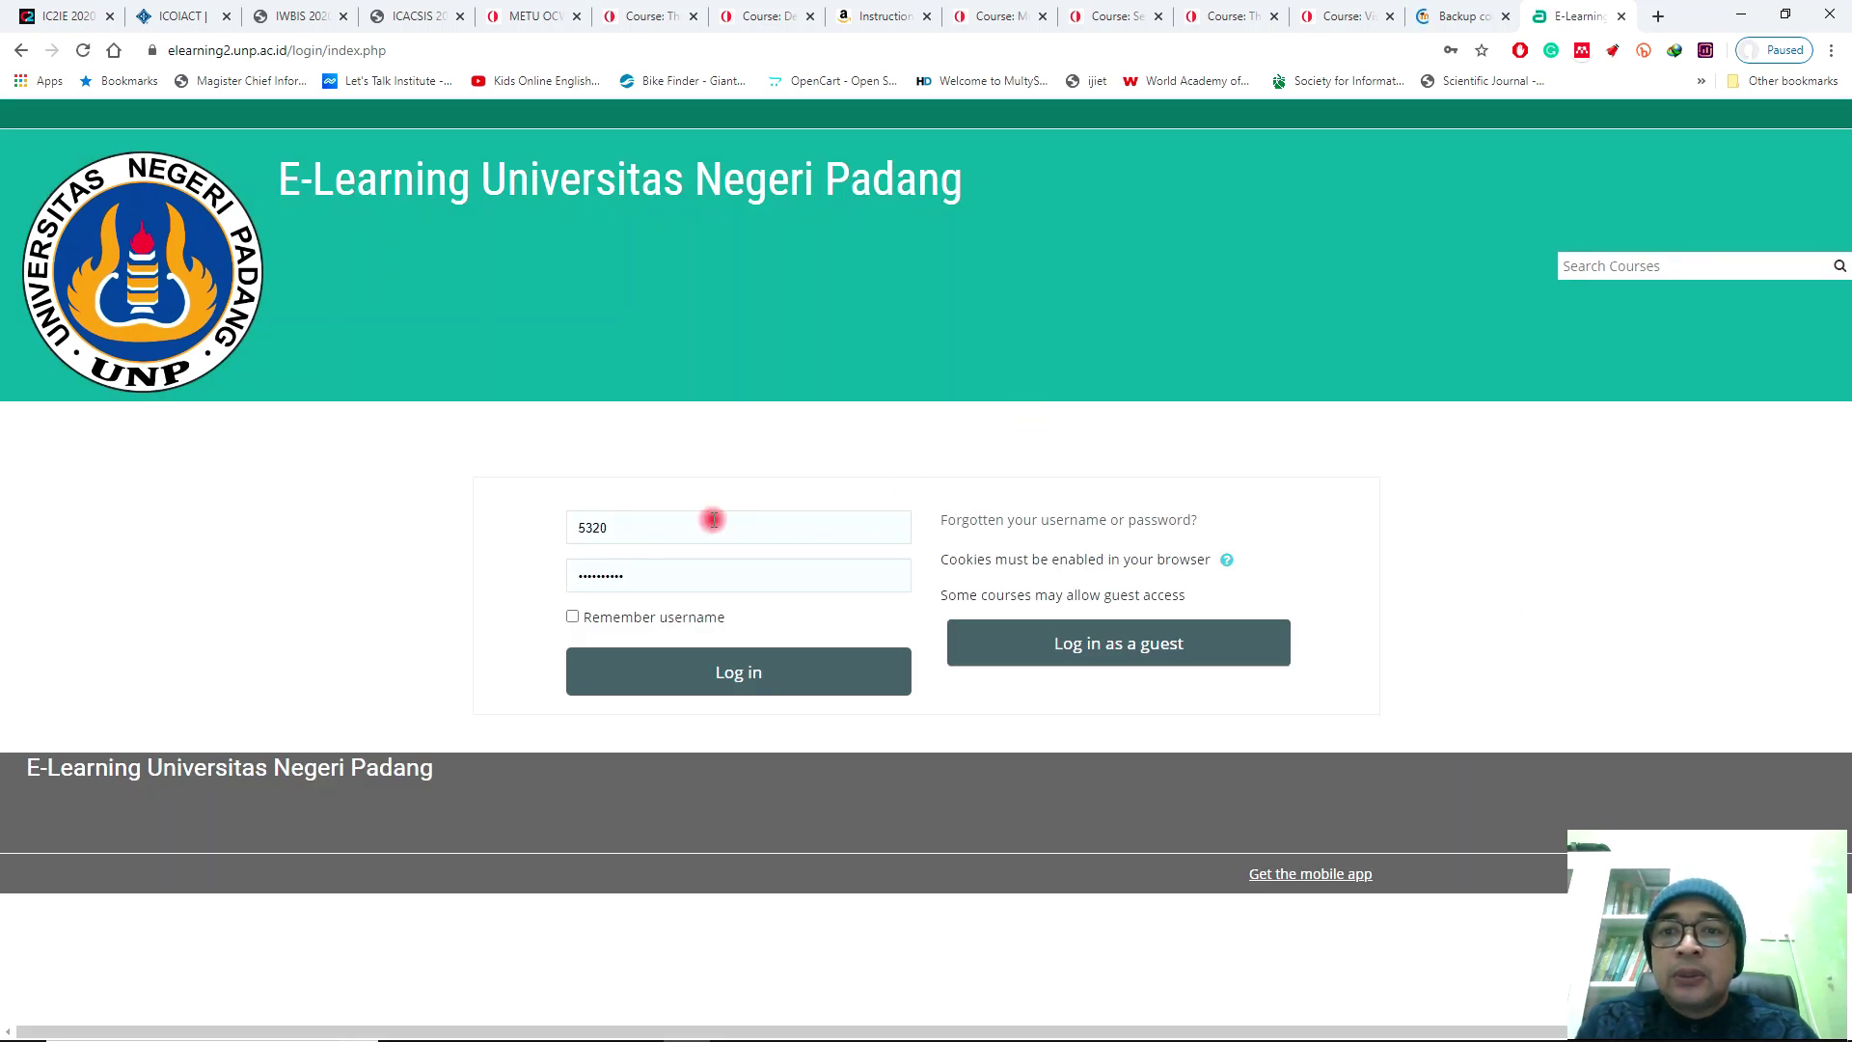
{"action": "left_click", "coordinate": [739, 675]}
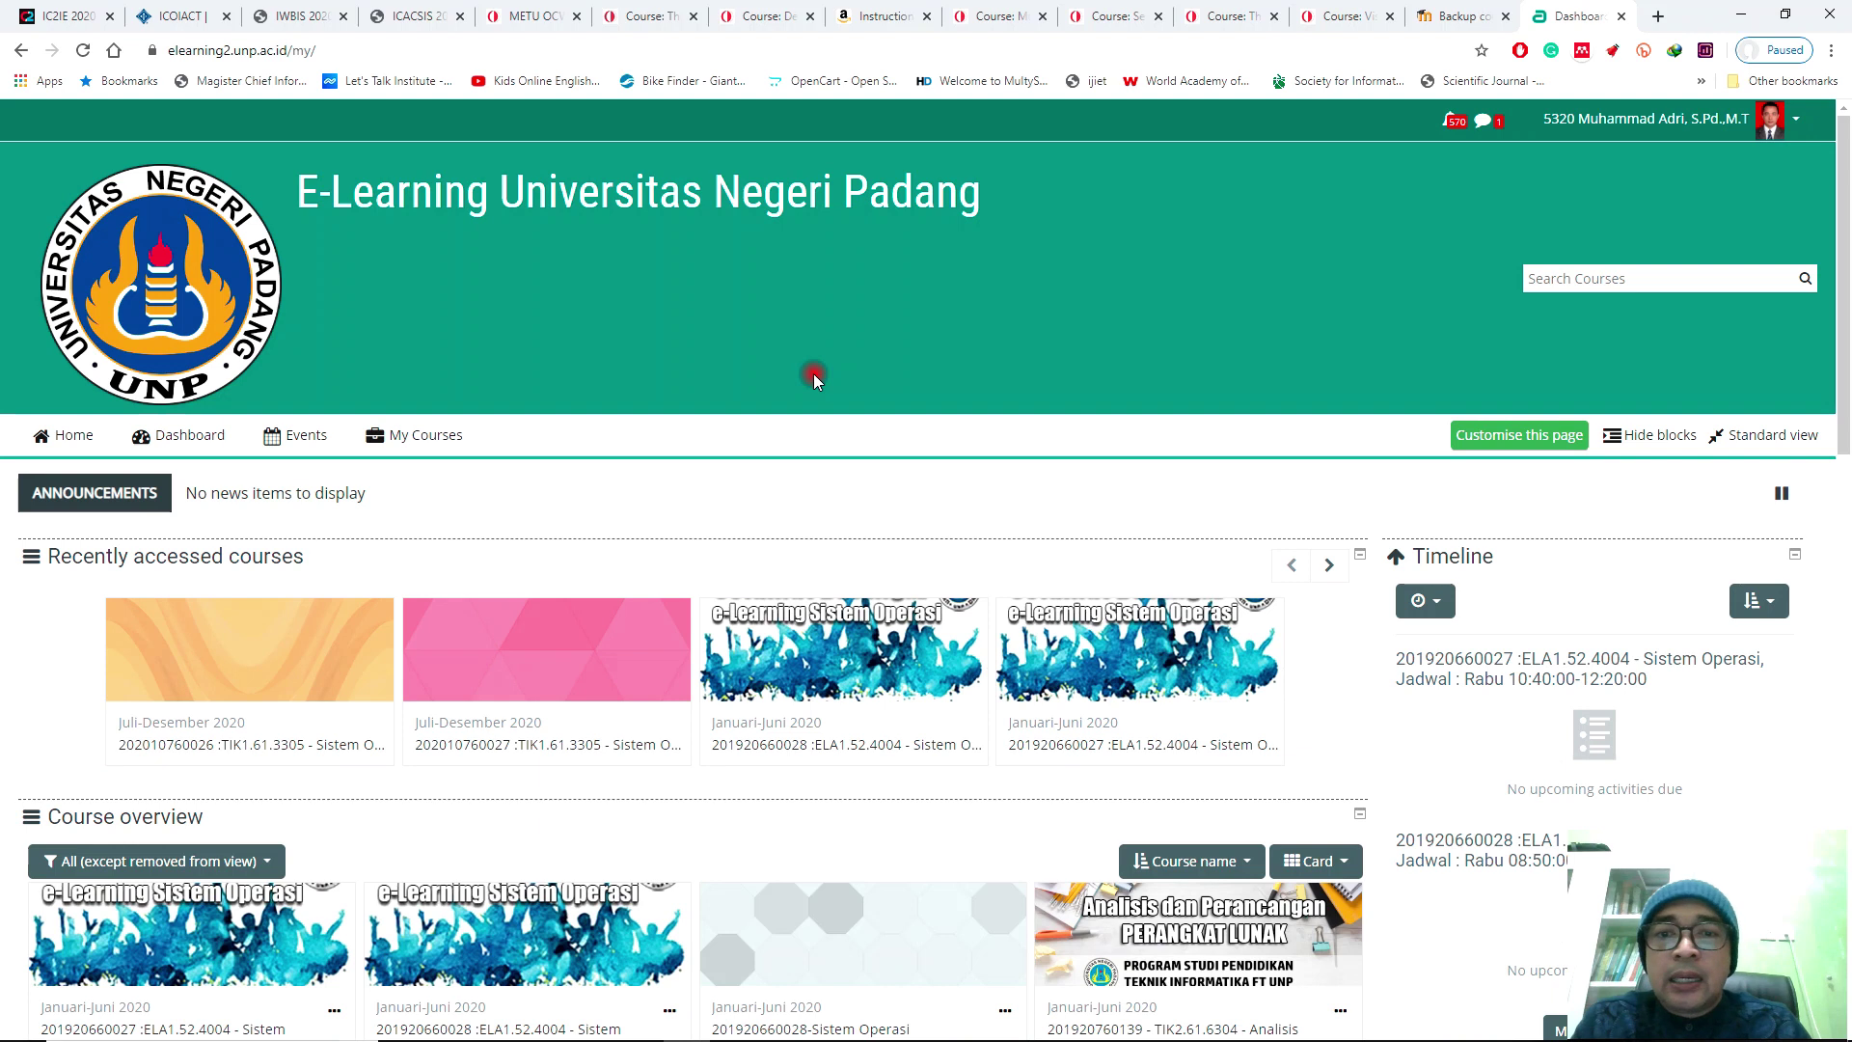
{"action": "scroll", "coordinate": [813, 376], "scroll_direction": "down", "scroll_amount": 2}
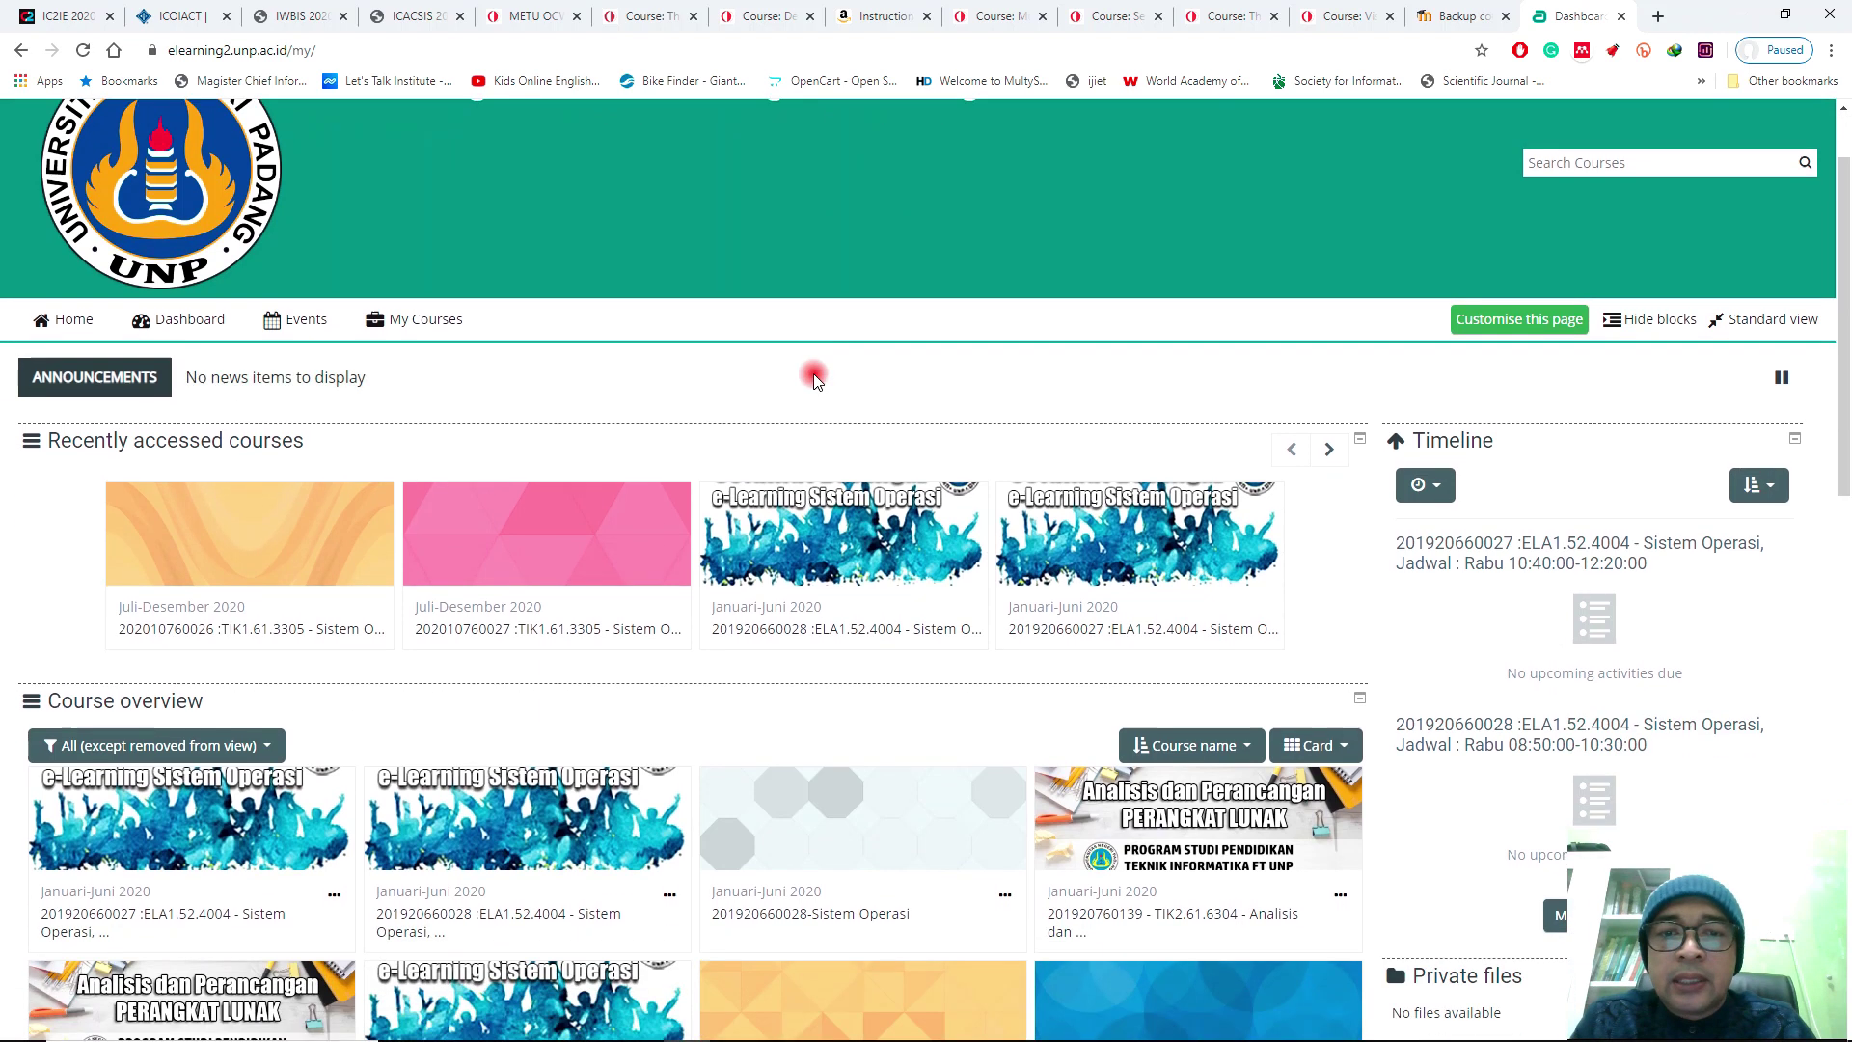
{"action": "scroll", "coordinate": [813, 379], "scroll_direction": "down", "scroll_amount": 5}
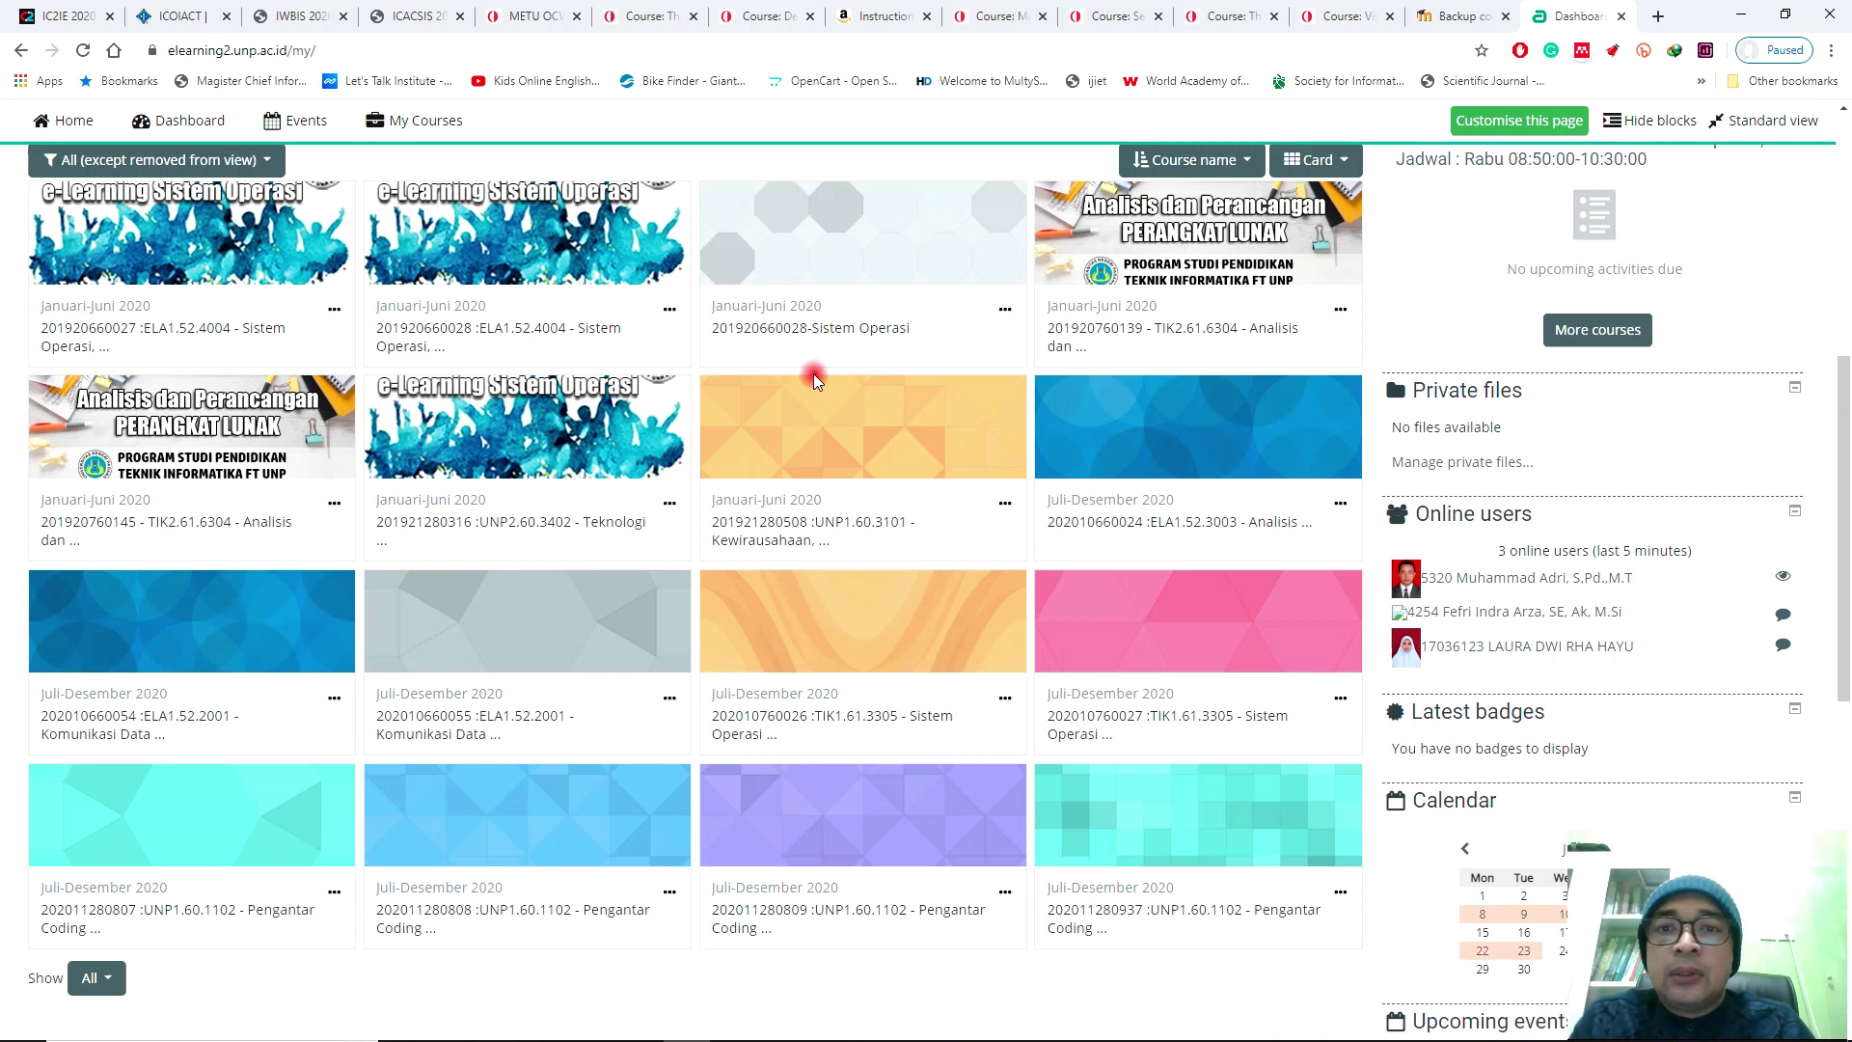
{"action": "scroll", "coordinate": [813, 376], "scroll_direction": "up", "scroll_amount": 3}
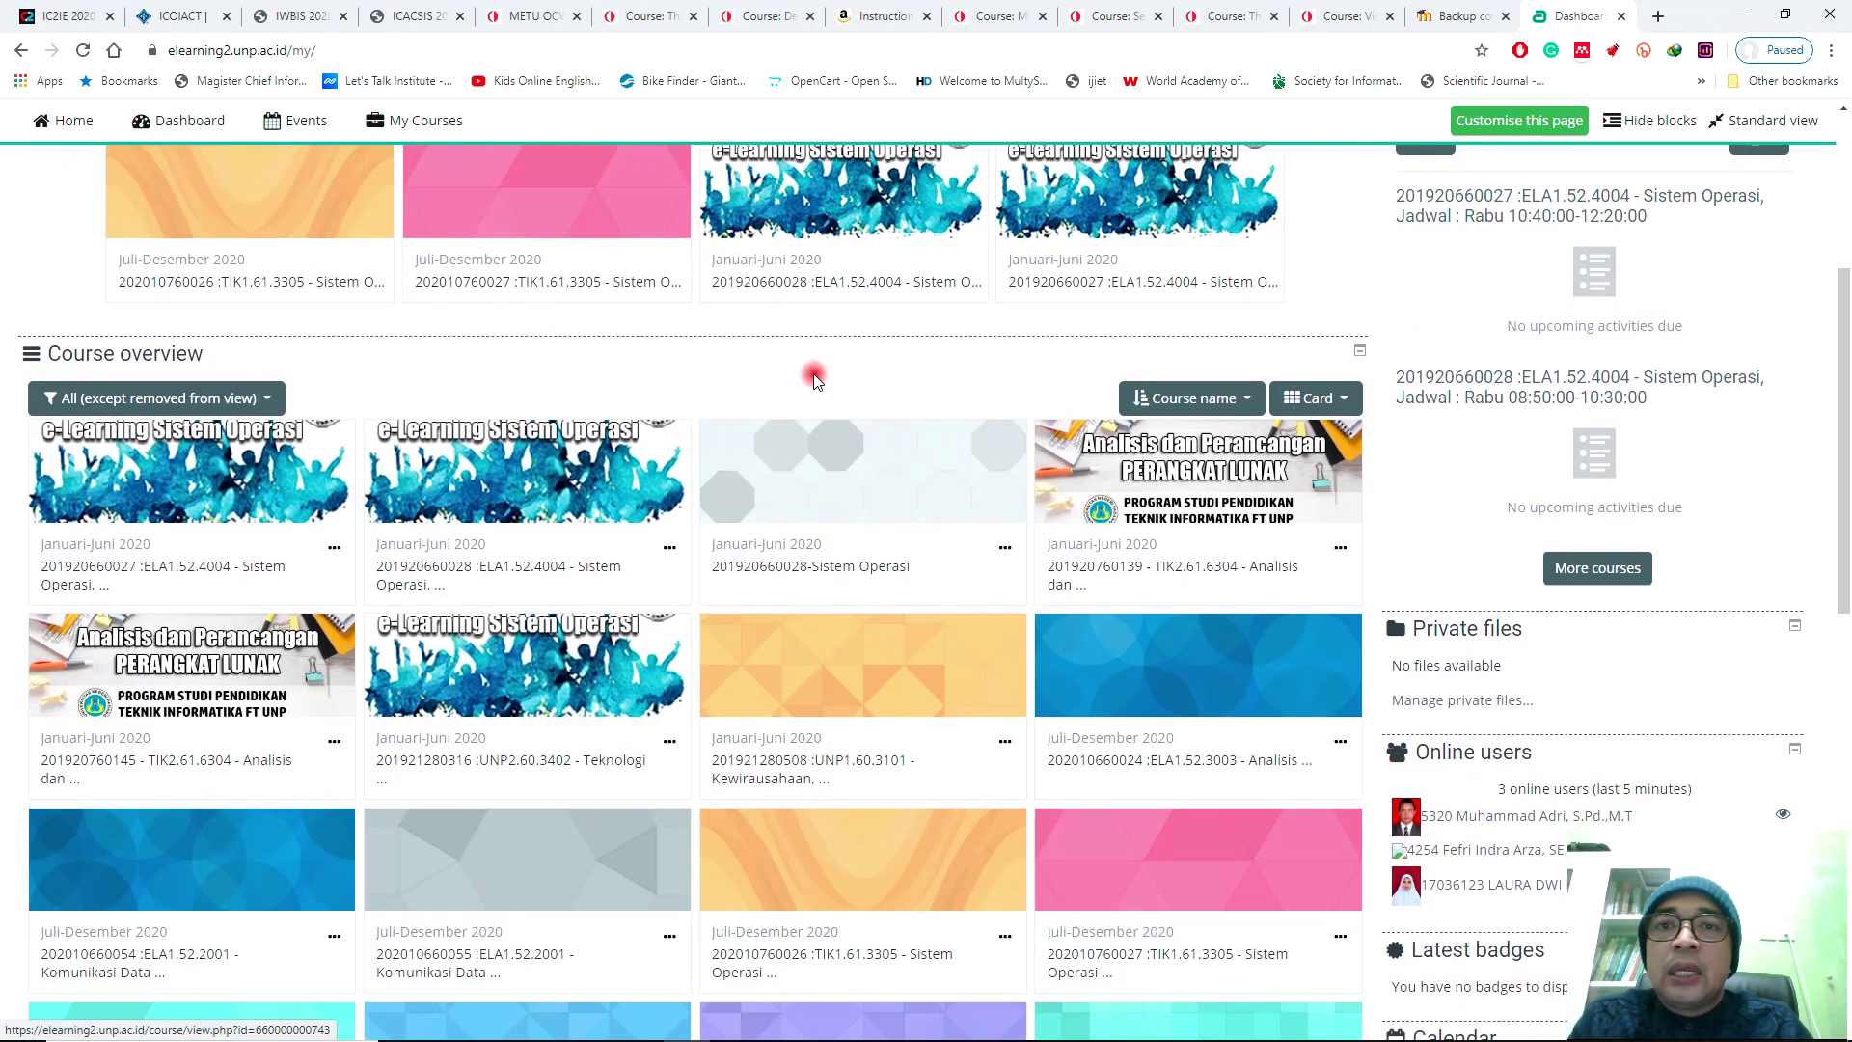
{"action": "scroll", "coordinate": [814, 379], "scroll_direction": "up", "scroll_amount": 1}
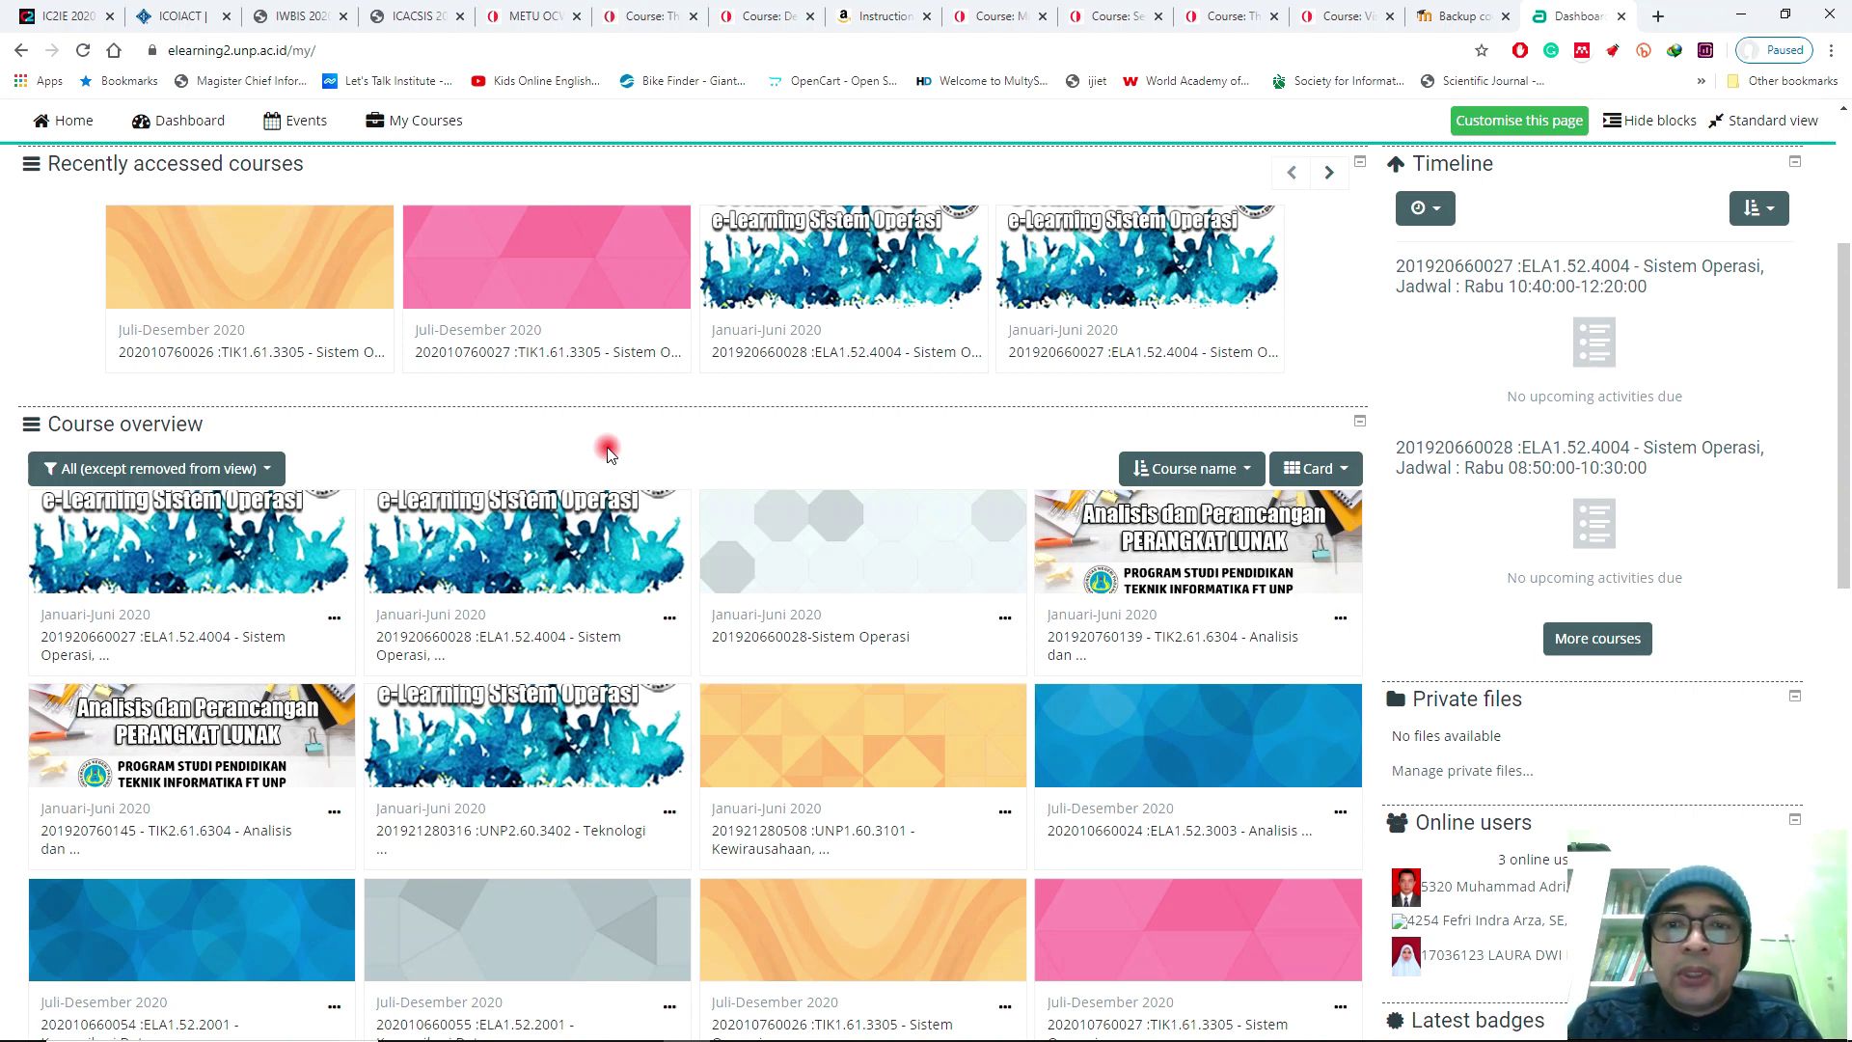
{"action": "scroll", "coordinate": [608, 453], "scroll_direction": "down", "scroll_amount": 6}
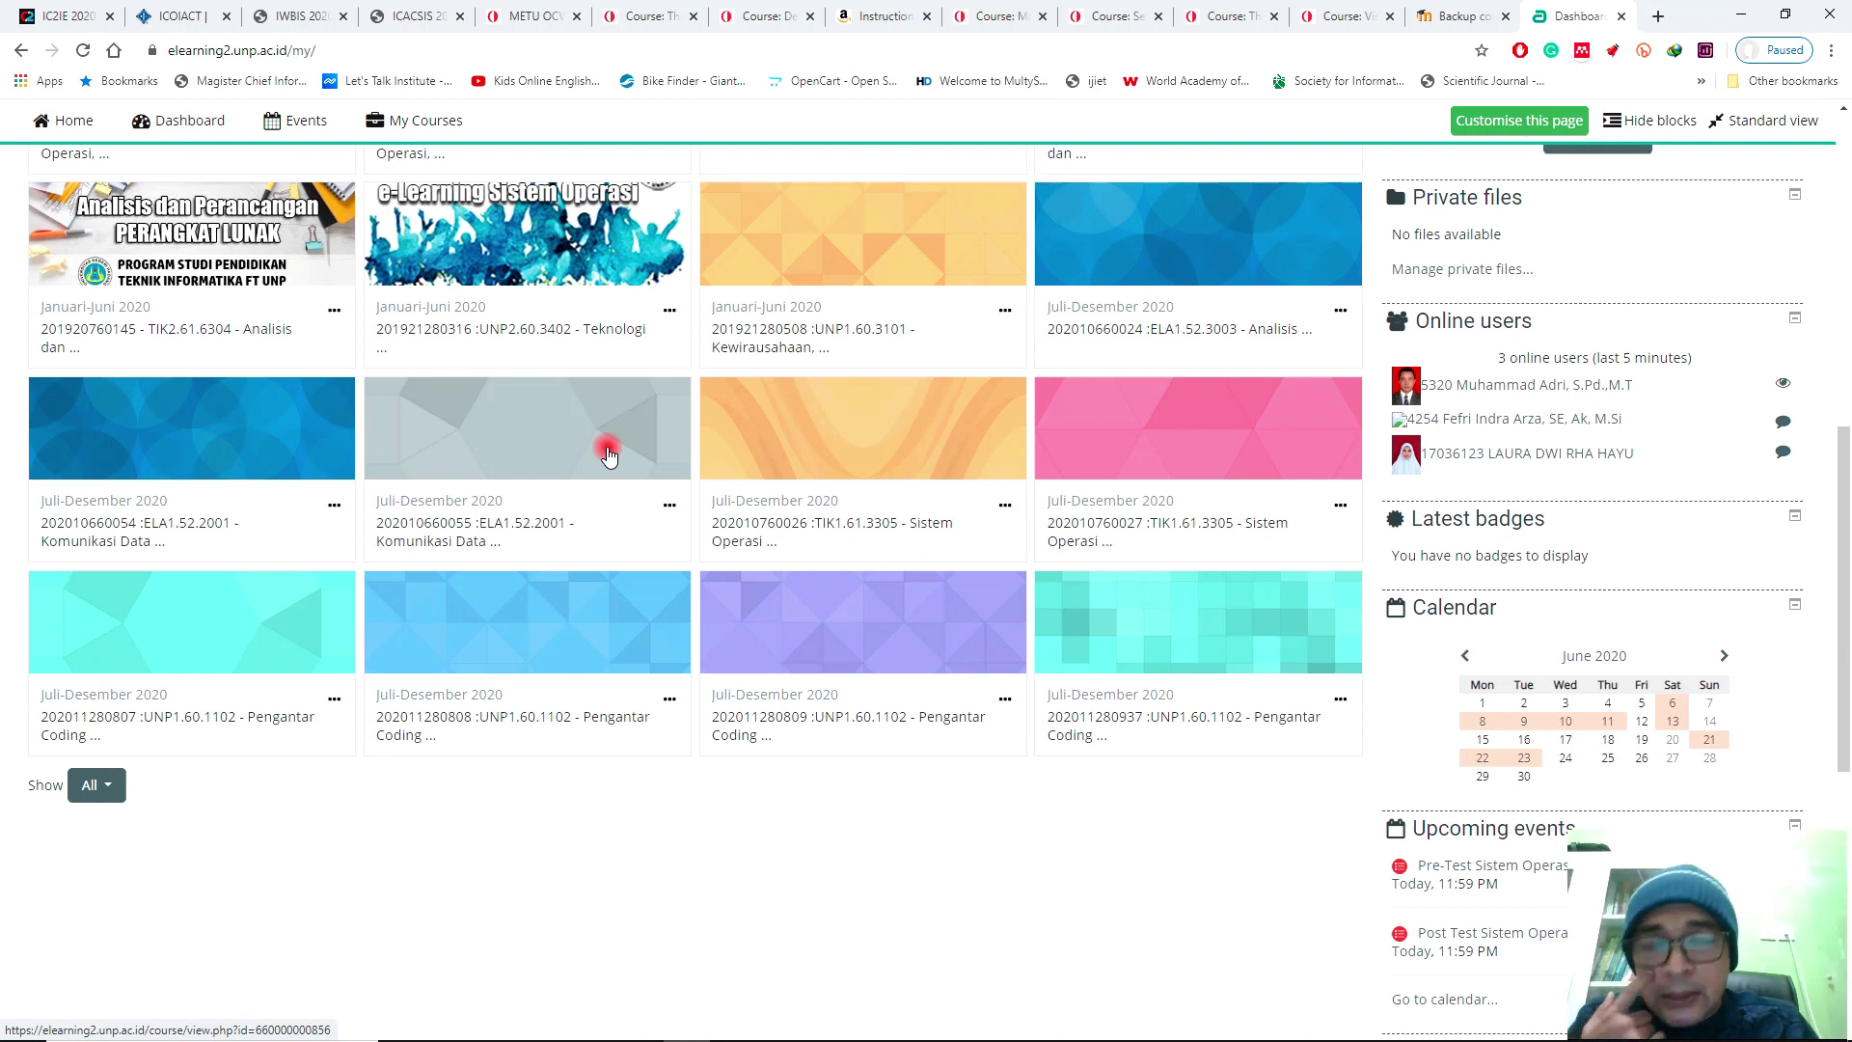
{"action": "scroll", "coordinate": [608, 453], "scroll_direction": "down", "scroll_amount": 3}
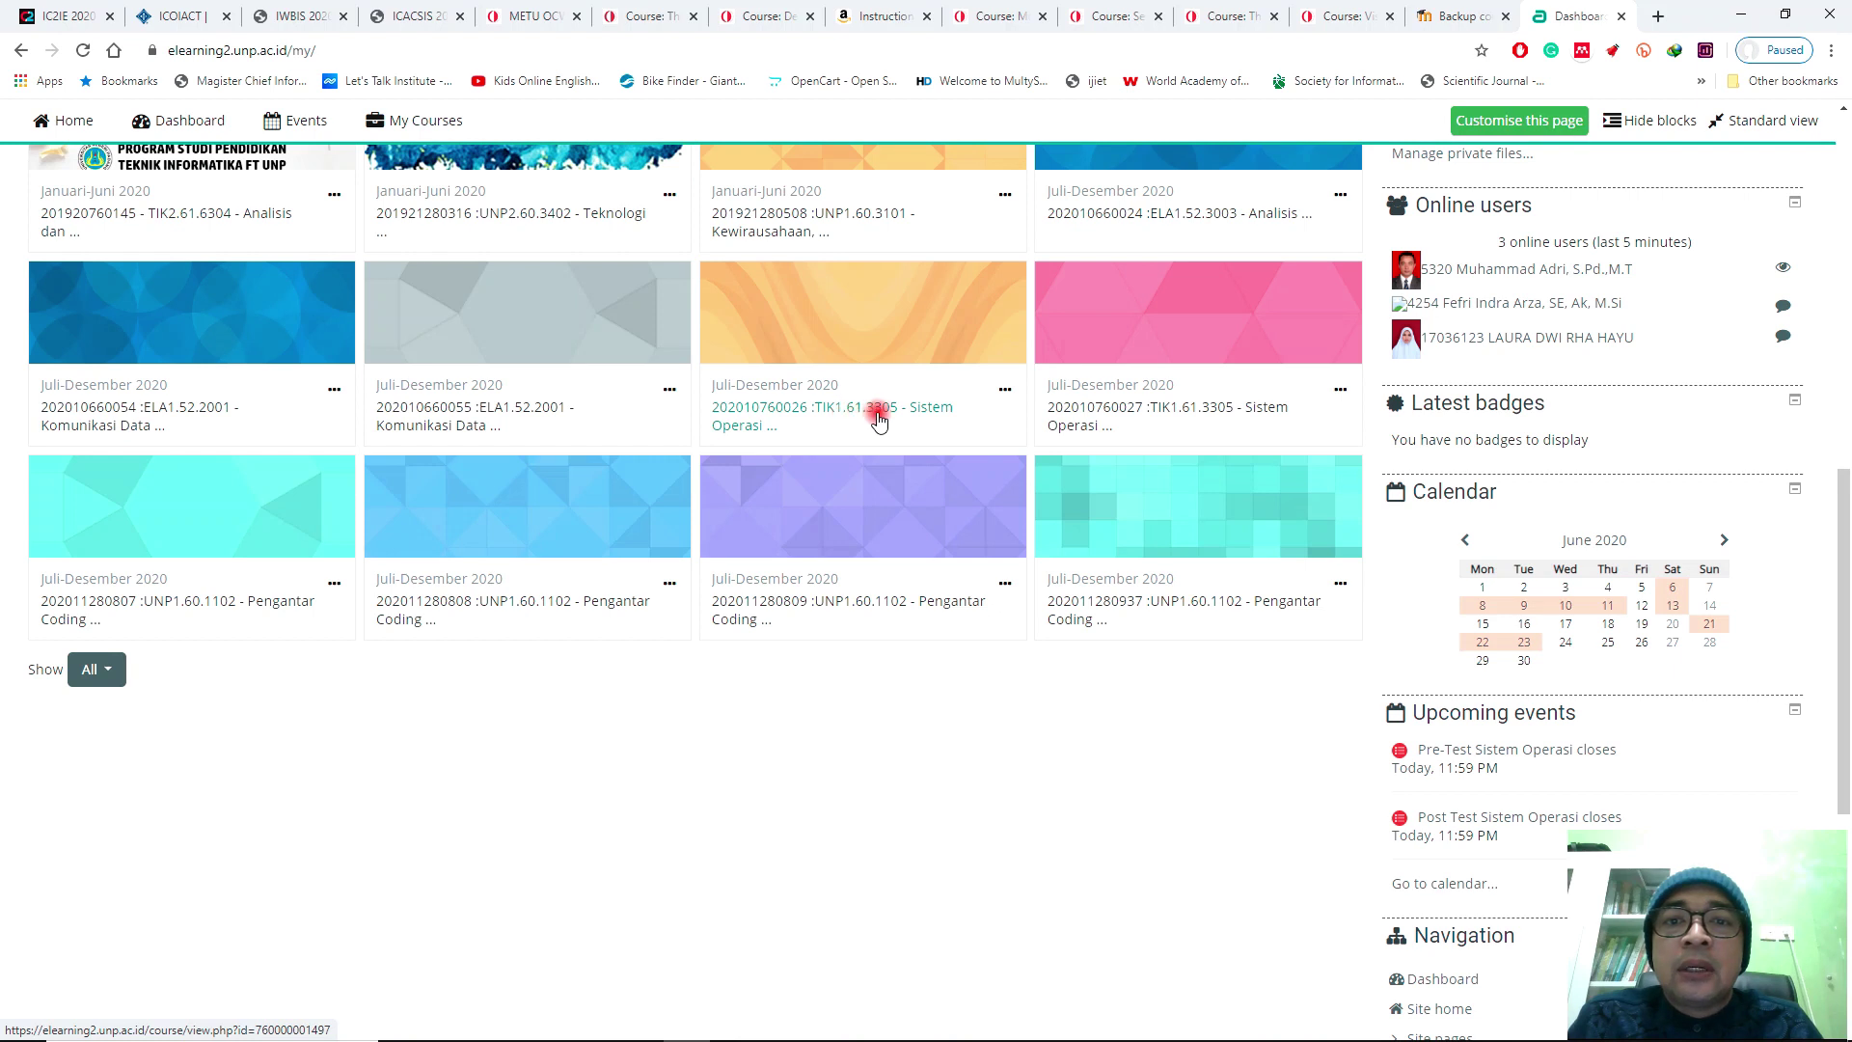
{"action": "left_click", "coordinate": [786, 413]}
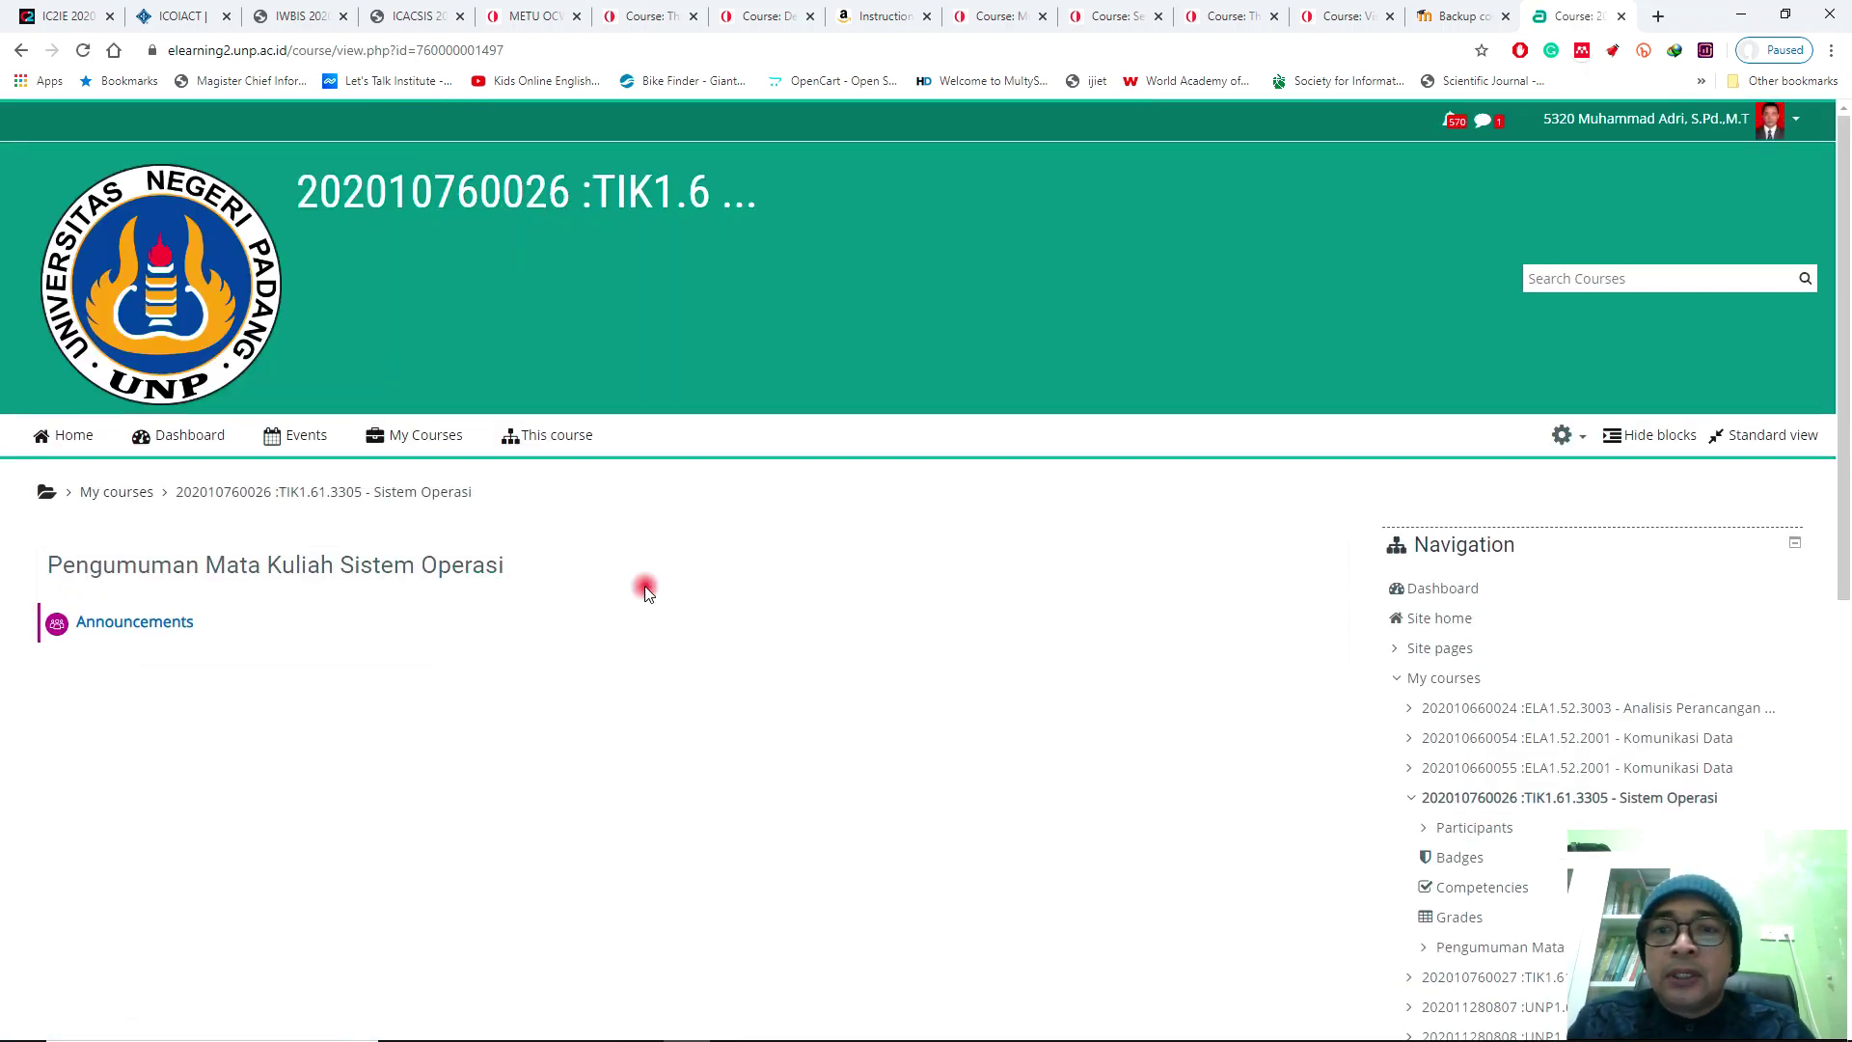
{"action": "left_click", "coordinate": [1461, 21]}
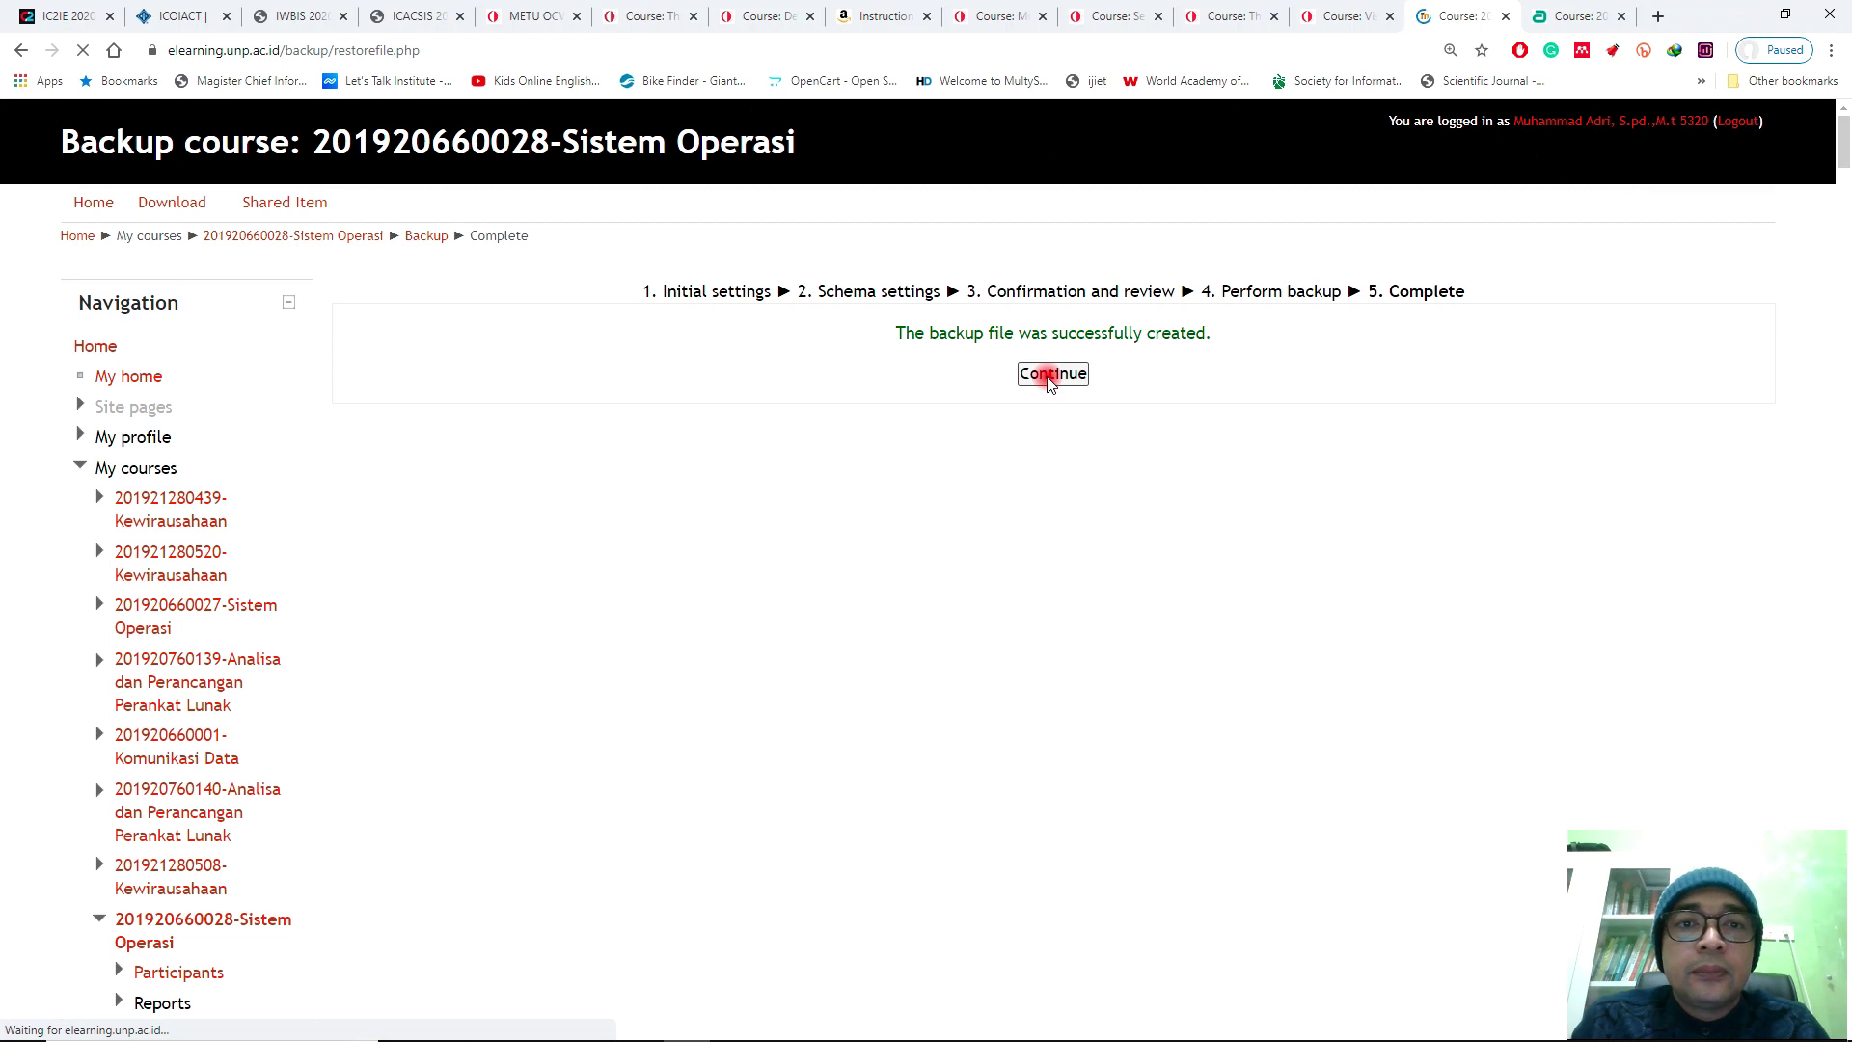
{"action": "scroll", "coordinate": [808, 453], "scroll_direction": "down", "scroll_amount": 3}
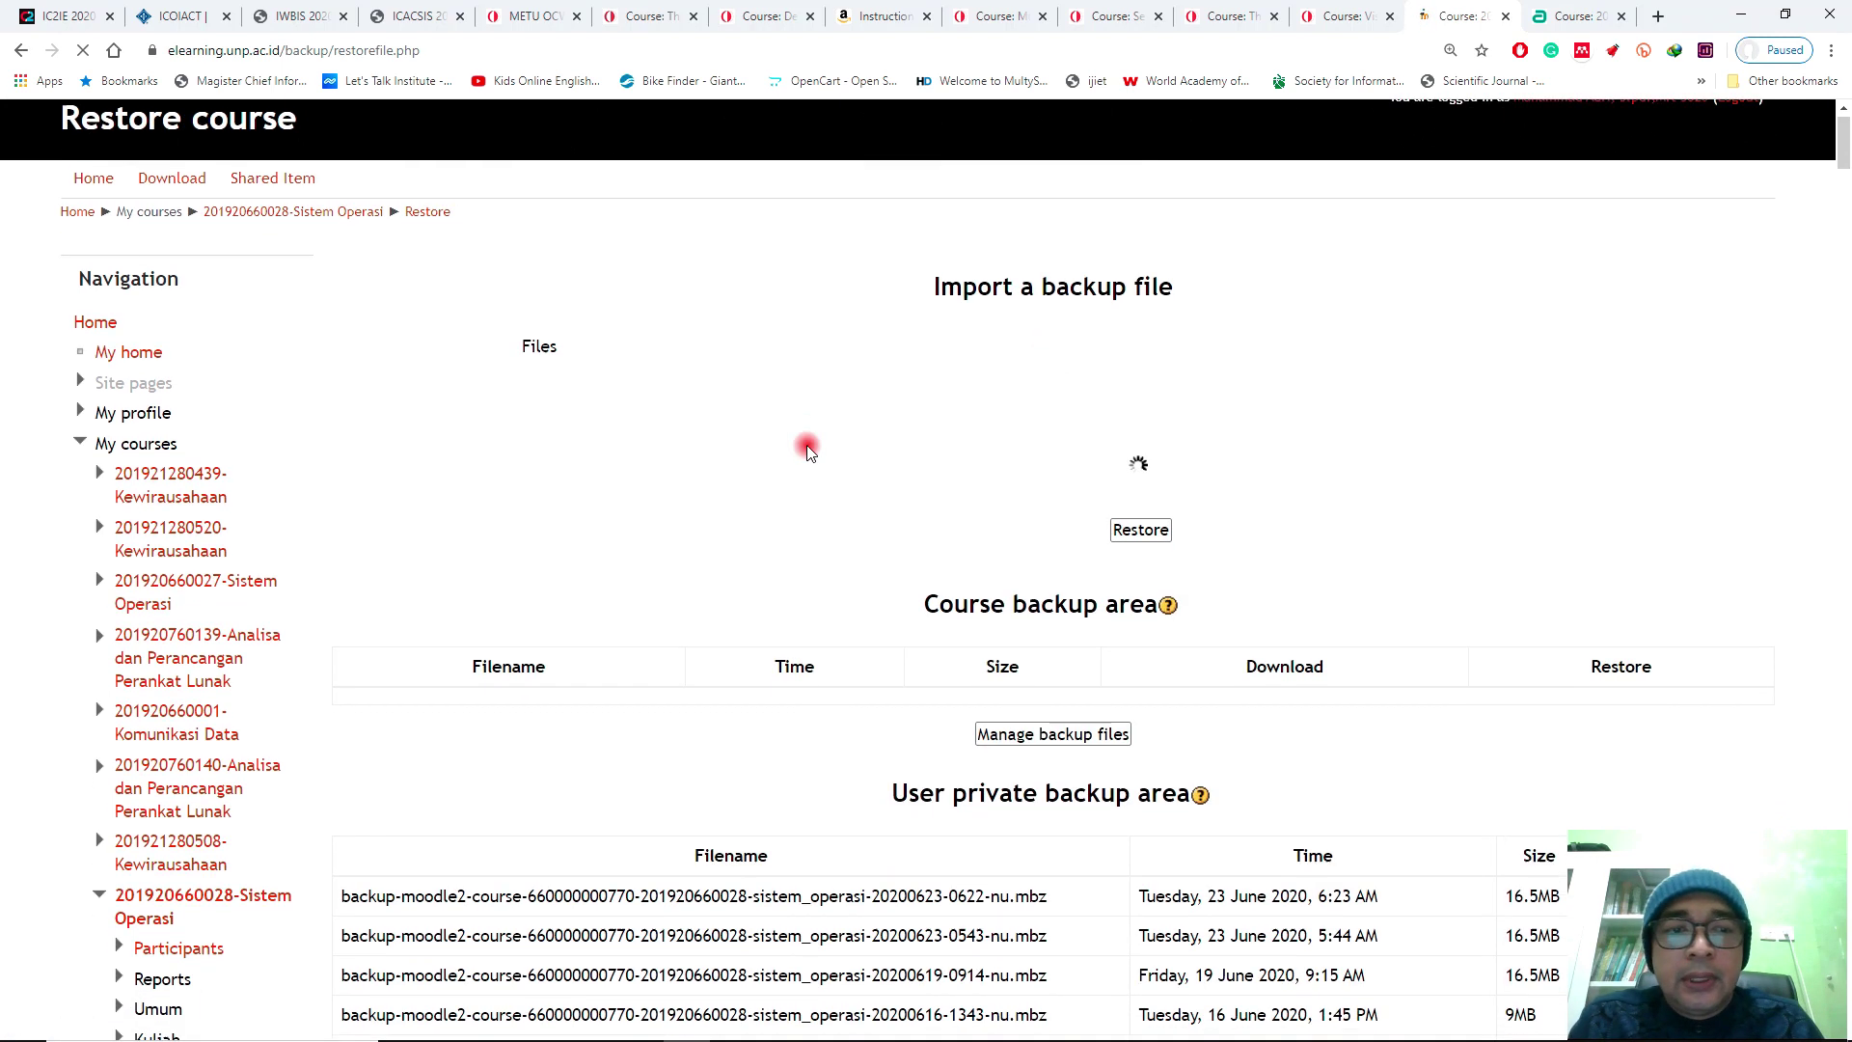
{"action": "scroll", "coordinate": [809, 453], "scroll_direction": "down", "scroll_amount": 3}
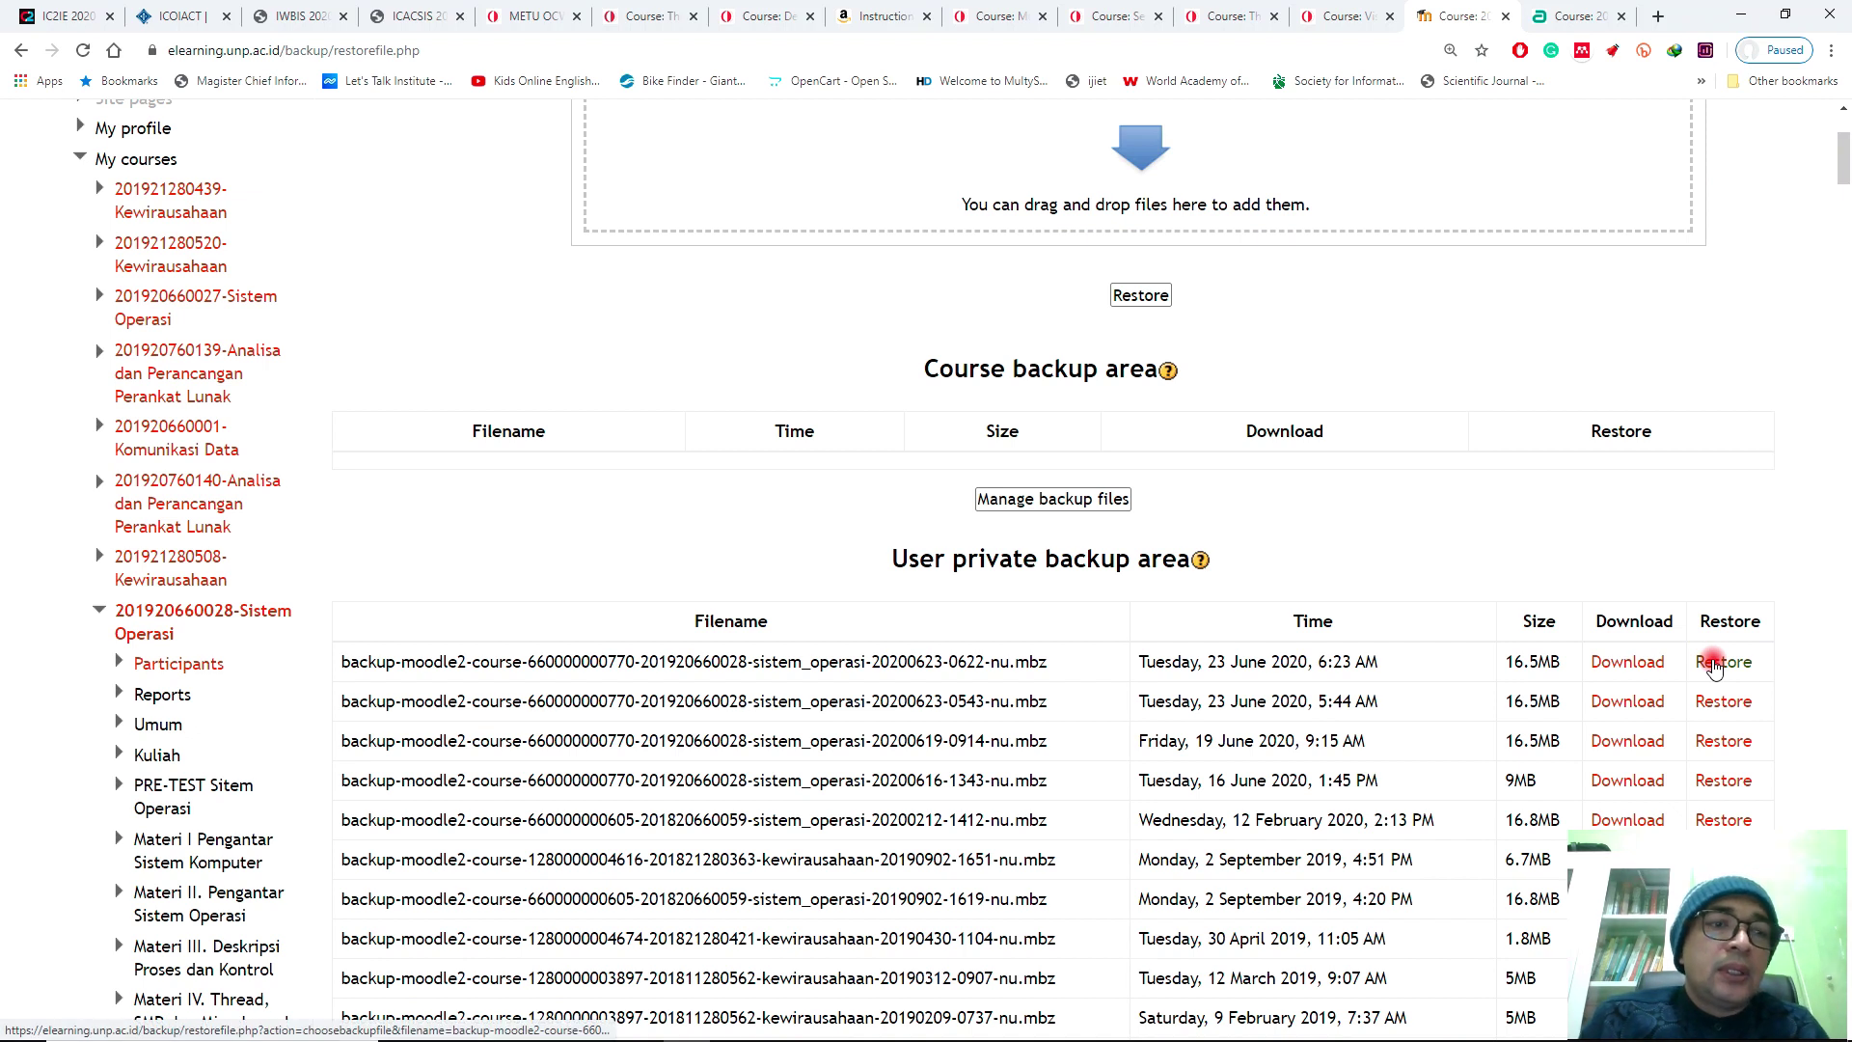
{"action": "left_click", "coordinate": [1617, 664]}
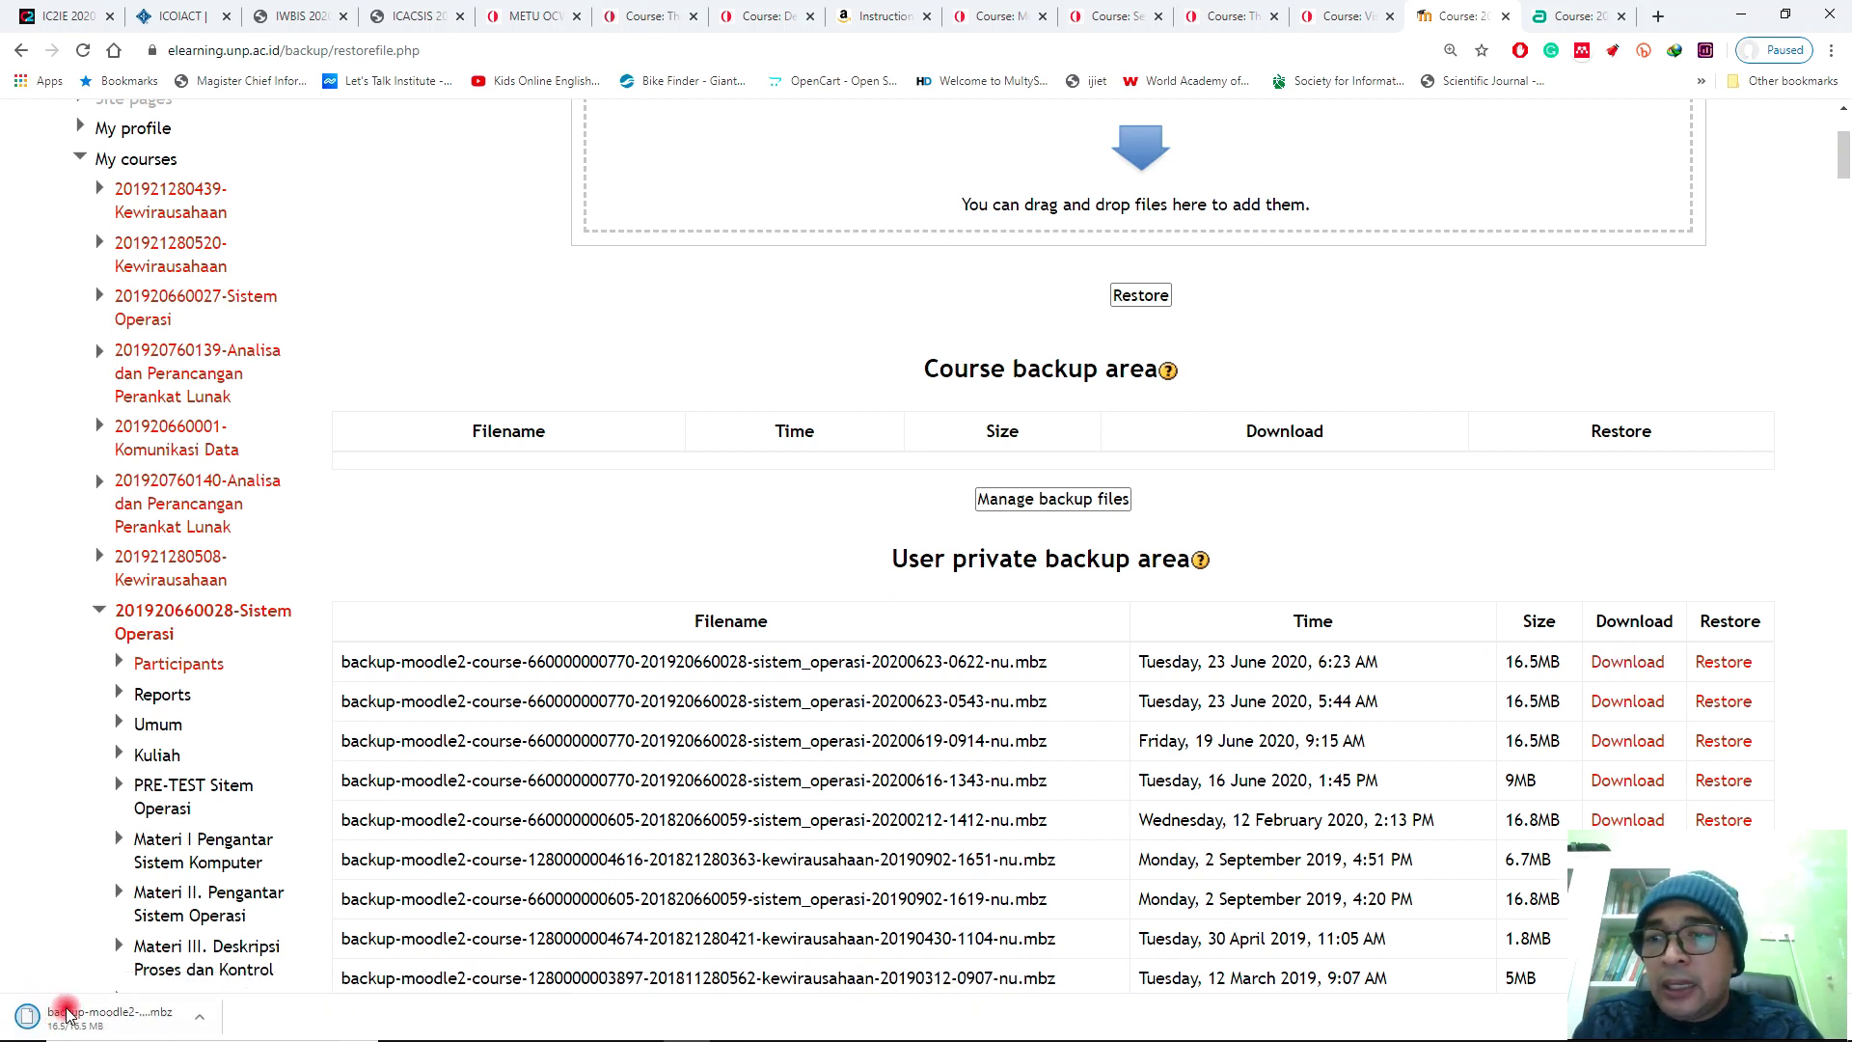
{"action": "left_click", "coordinate": [1549, 22]}
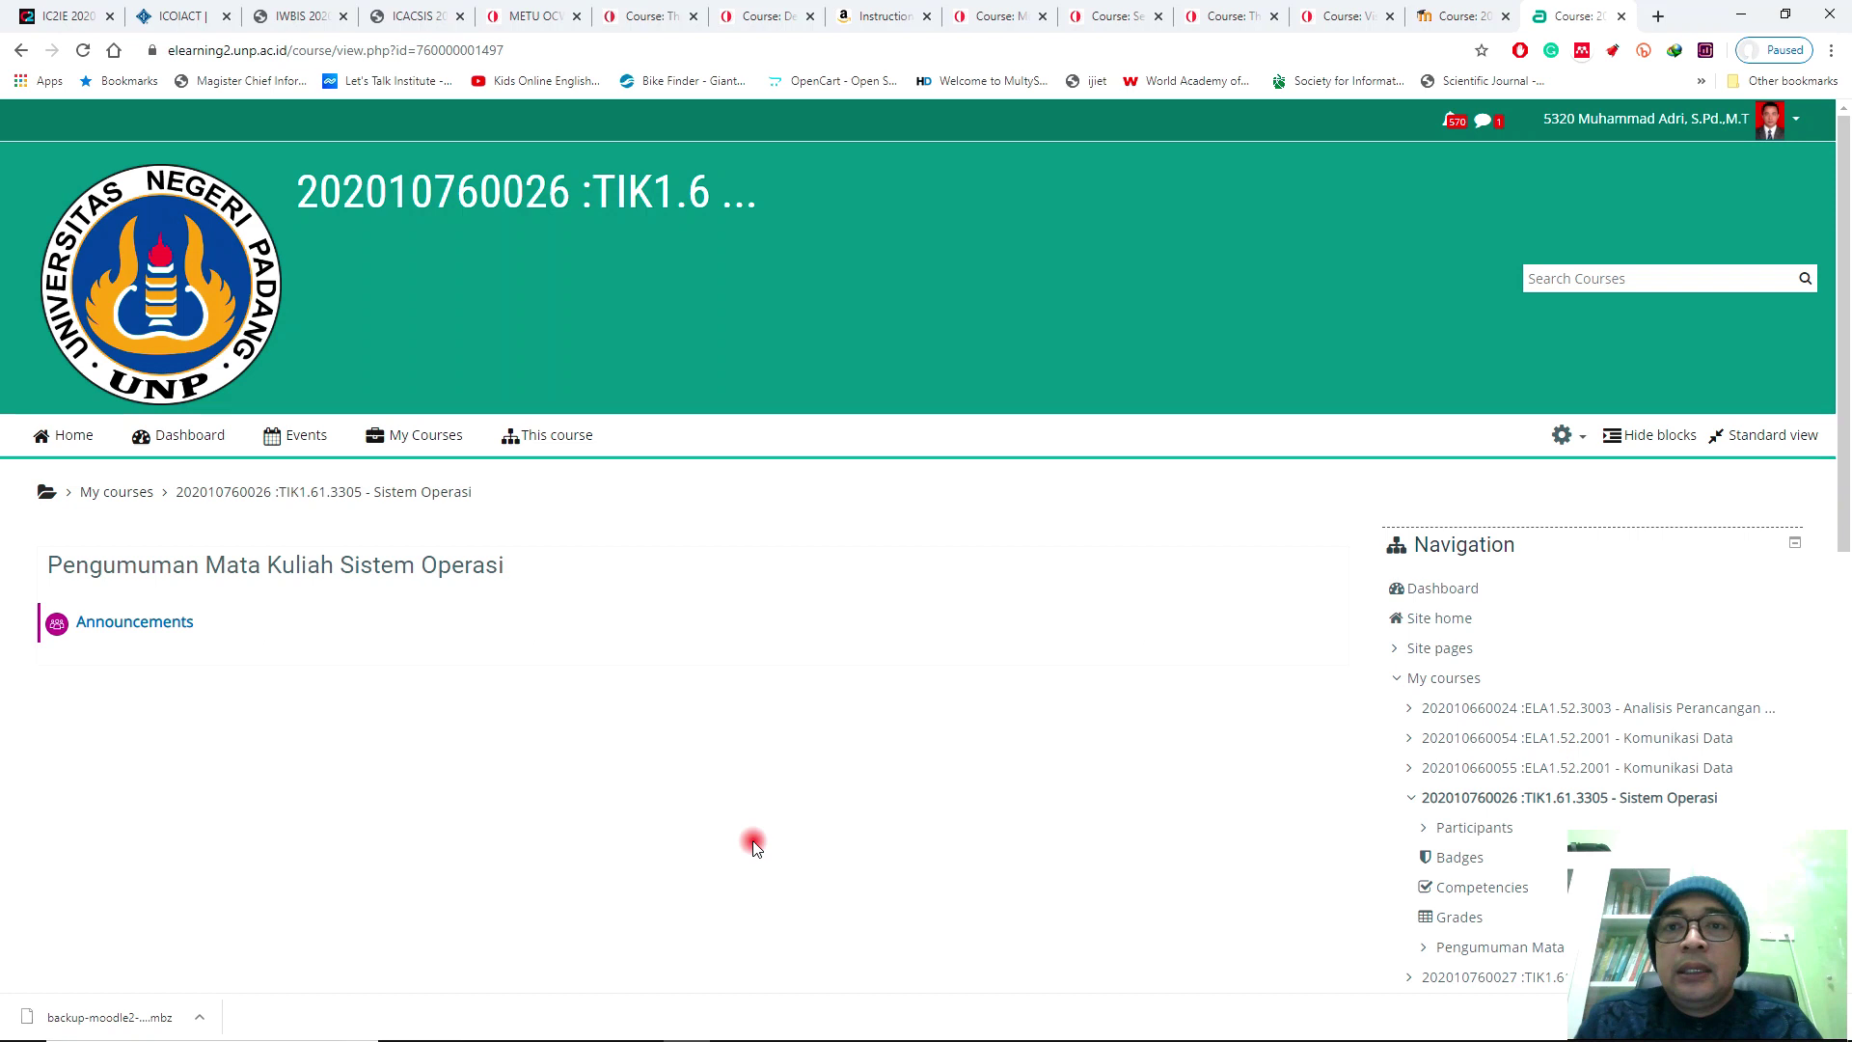
{"action": "scroll", "coordinate": [753, 845], "scroll_direction": "down", "scroll_amount": 5}
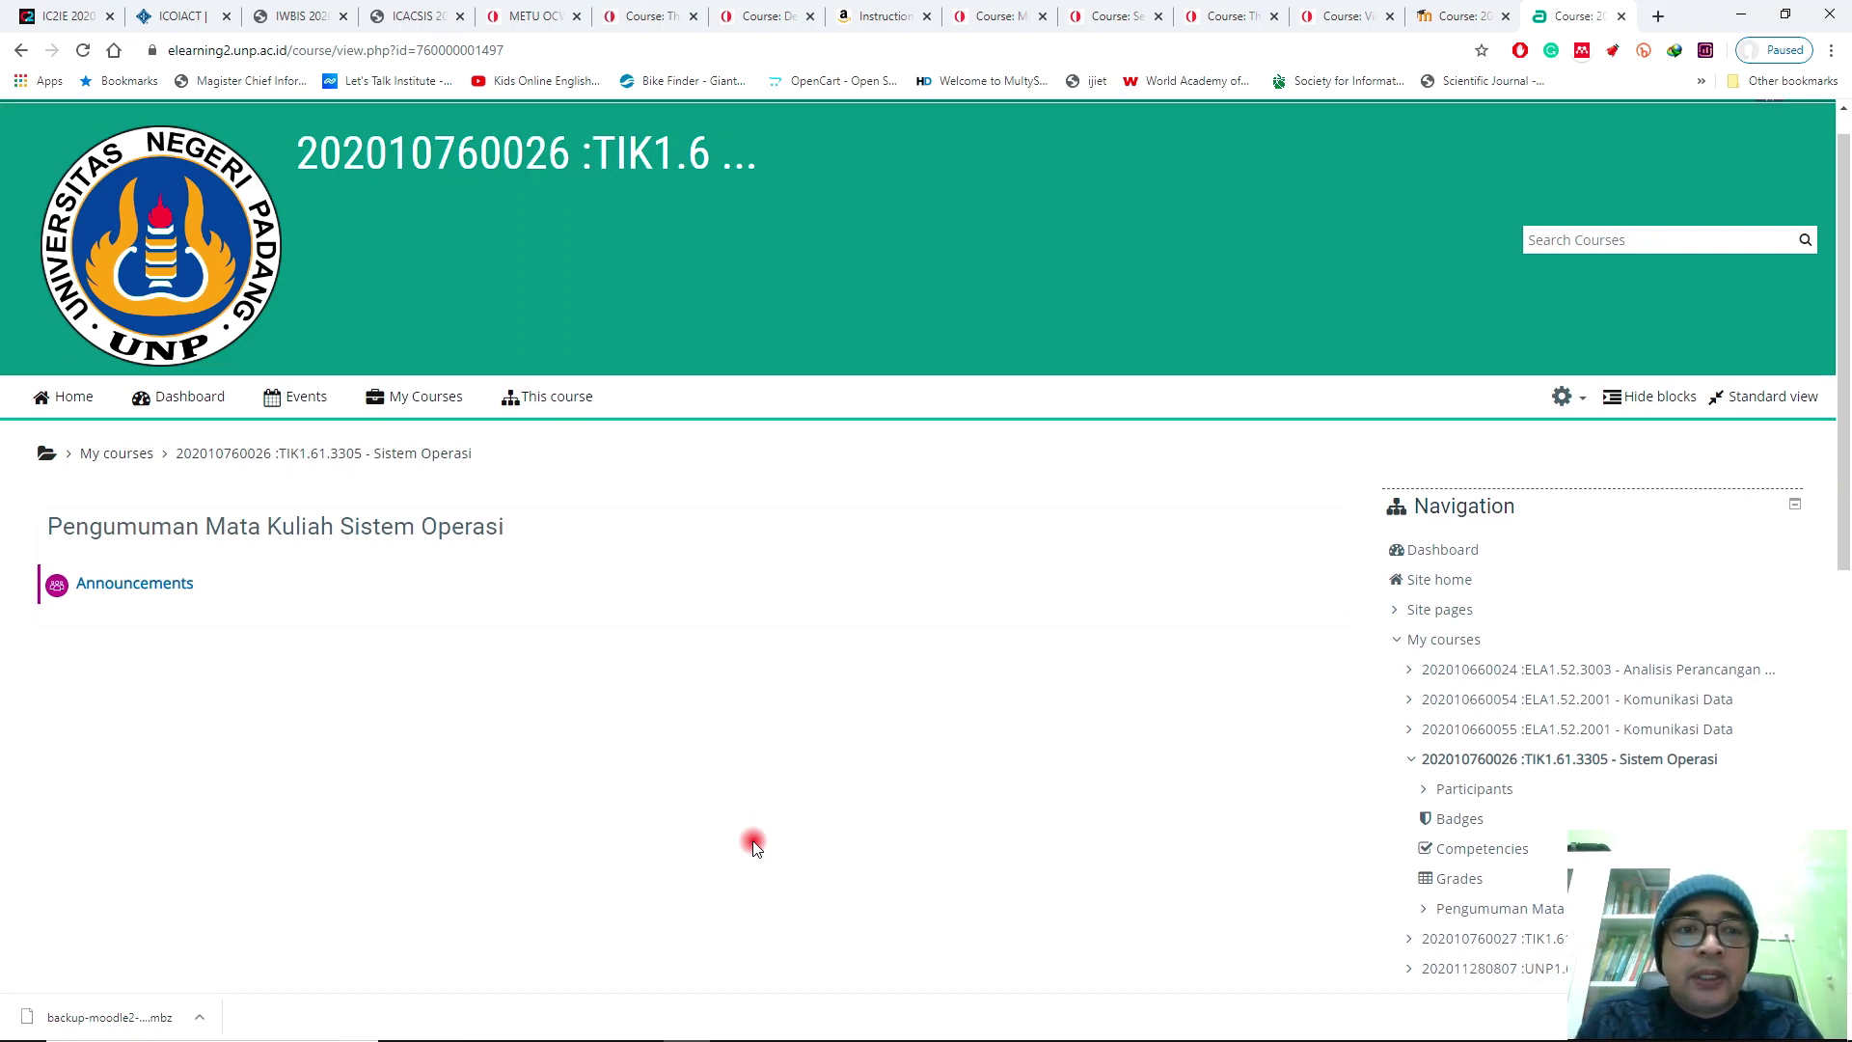
{"action": "scroll", "coordinate": [753, 845], "scroll_direction": "up", "scroll_amount": 2}
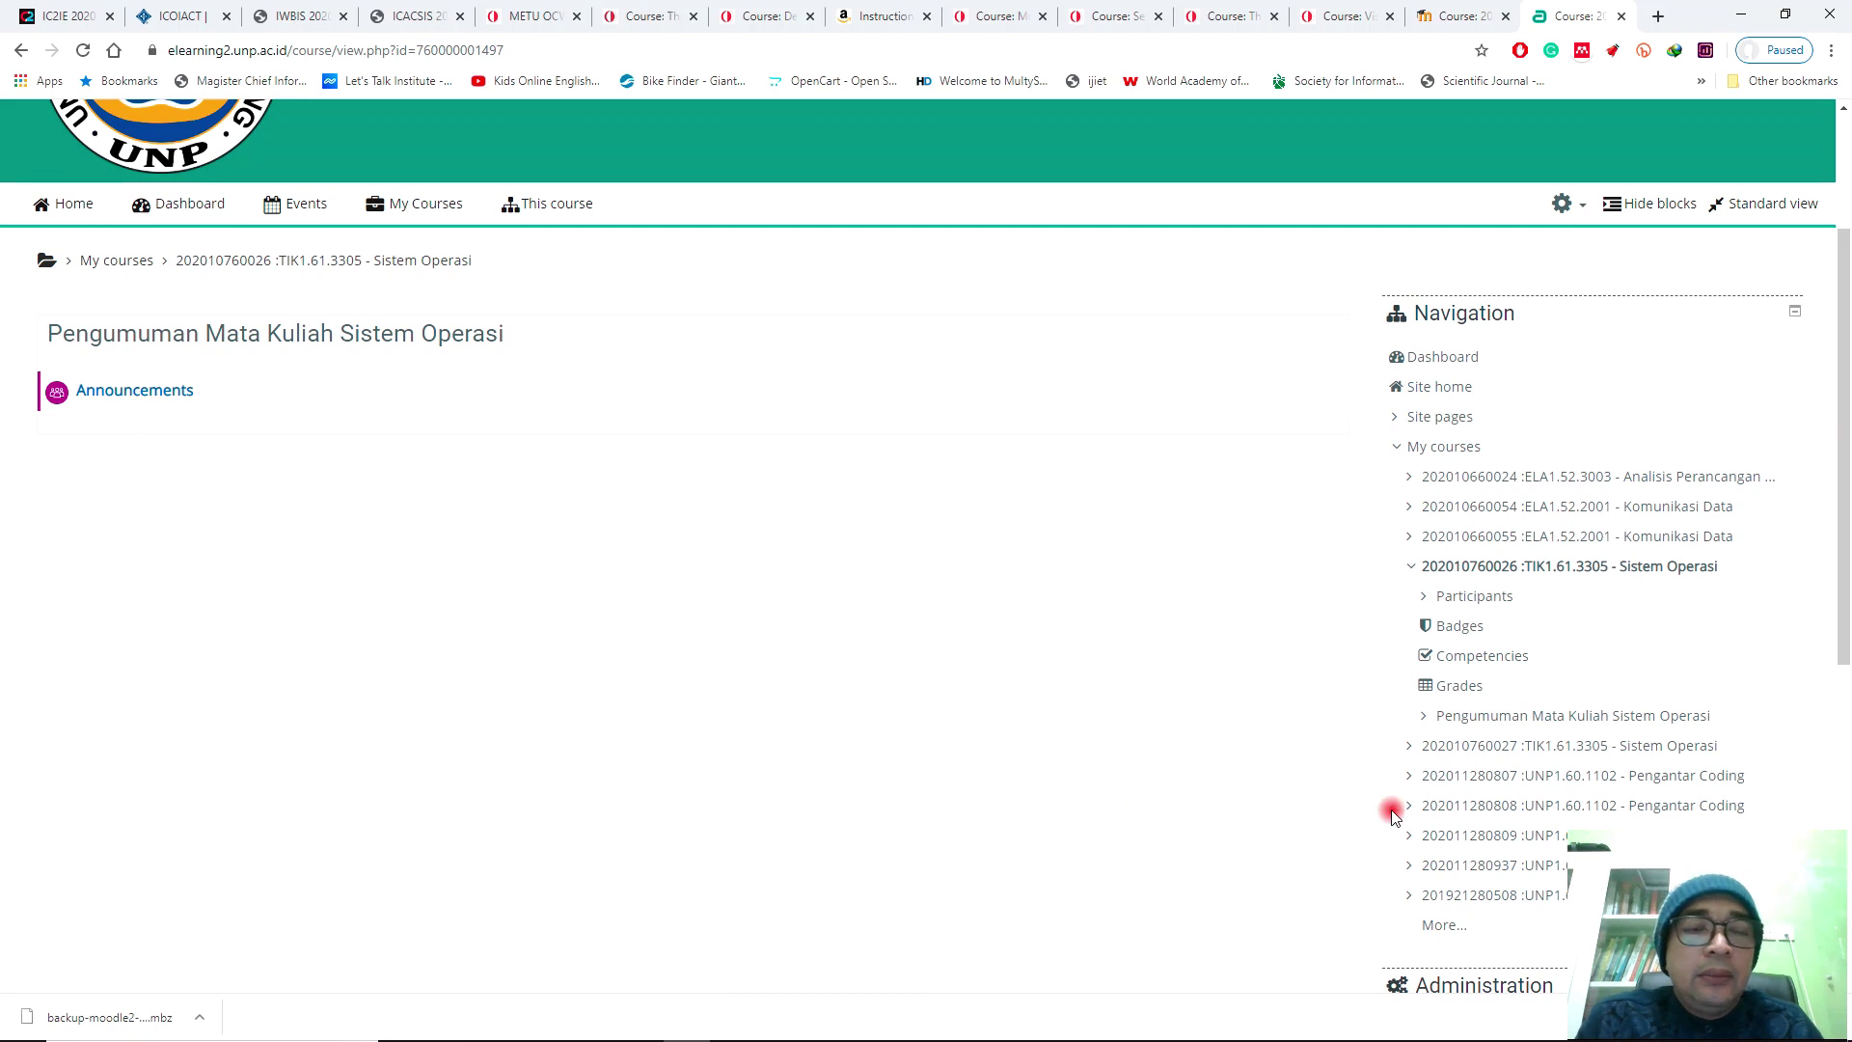
{"action": "left_click", "coordinate": [1400, 456]}
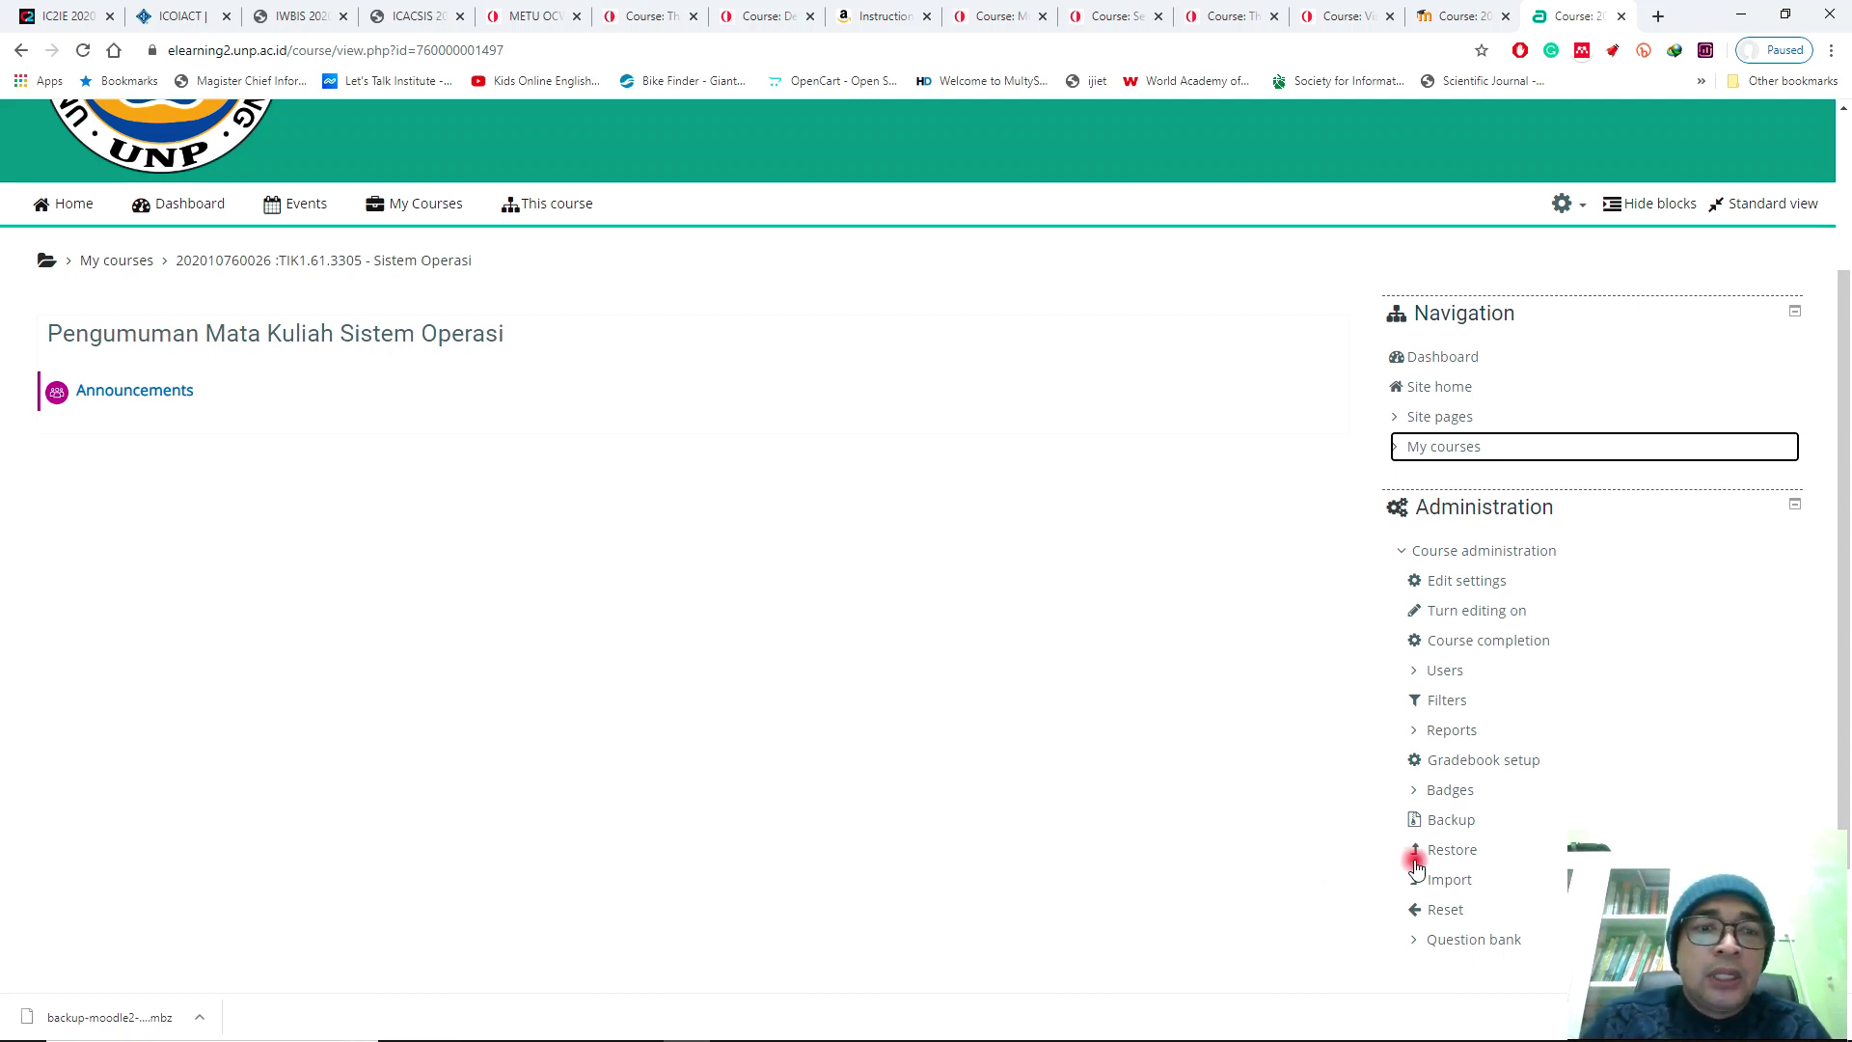
{"action": "left_click", "coordinate": [1452, 858]}
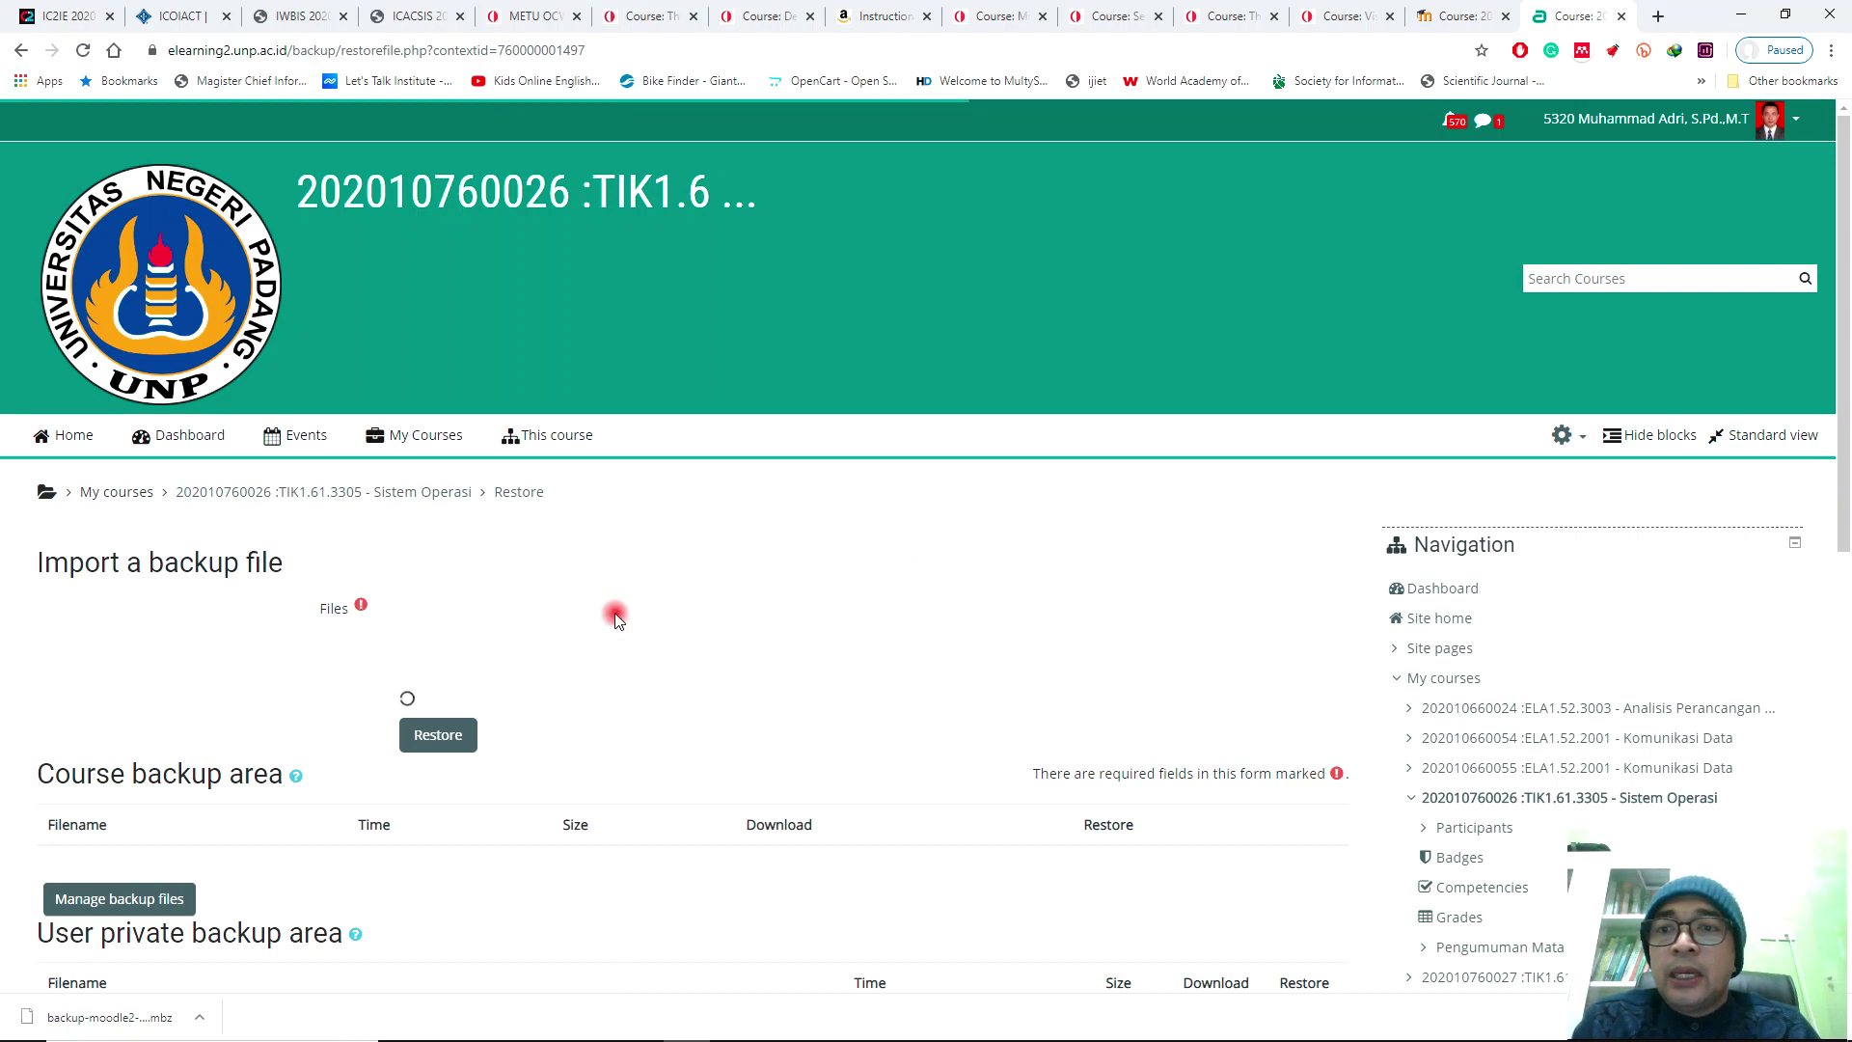
{"action": "scroll", "coordinate": [160, 632], "scroll_direction": "down", "scroll_amount": 1}
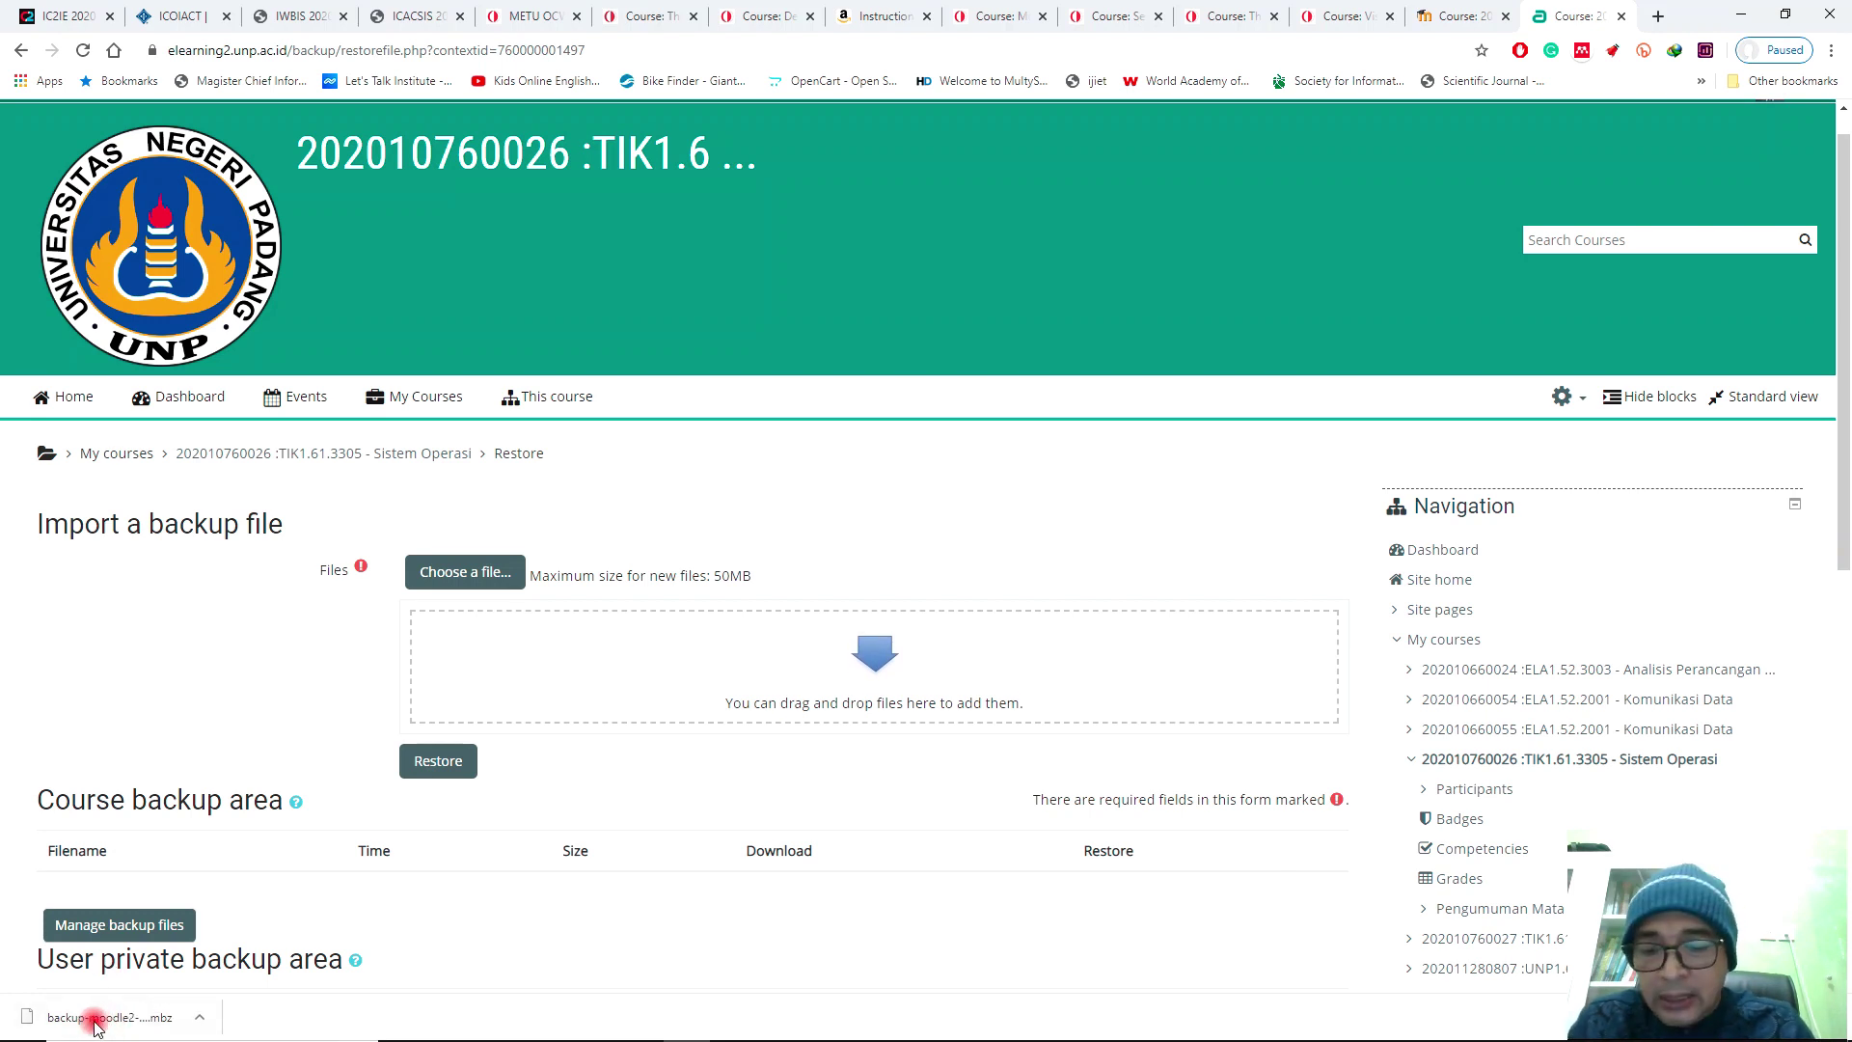
{"action": "left_click_drag", "start_coordinate": [93, 1022], "coordinate": [622, 659]}
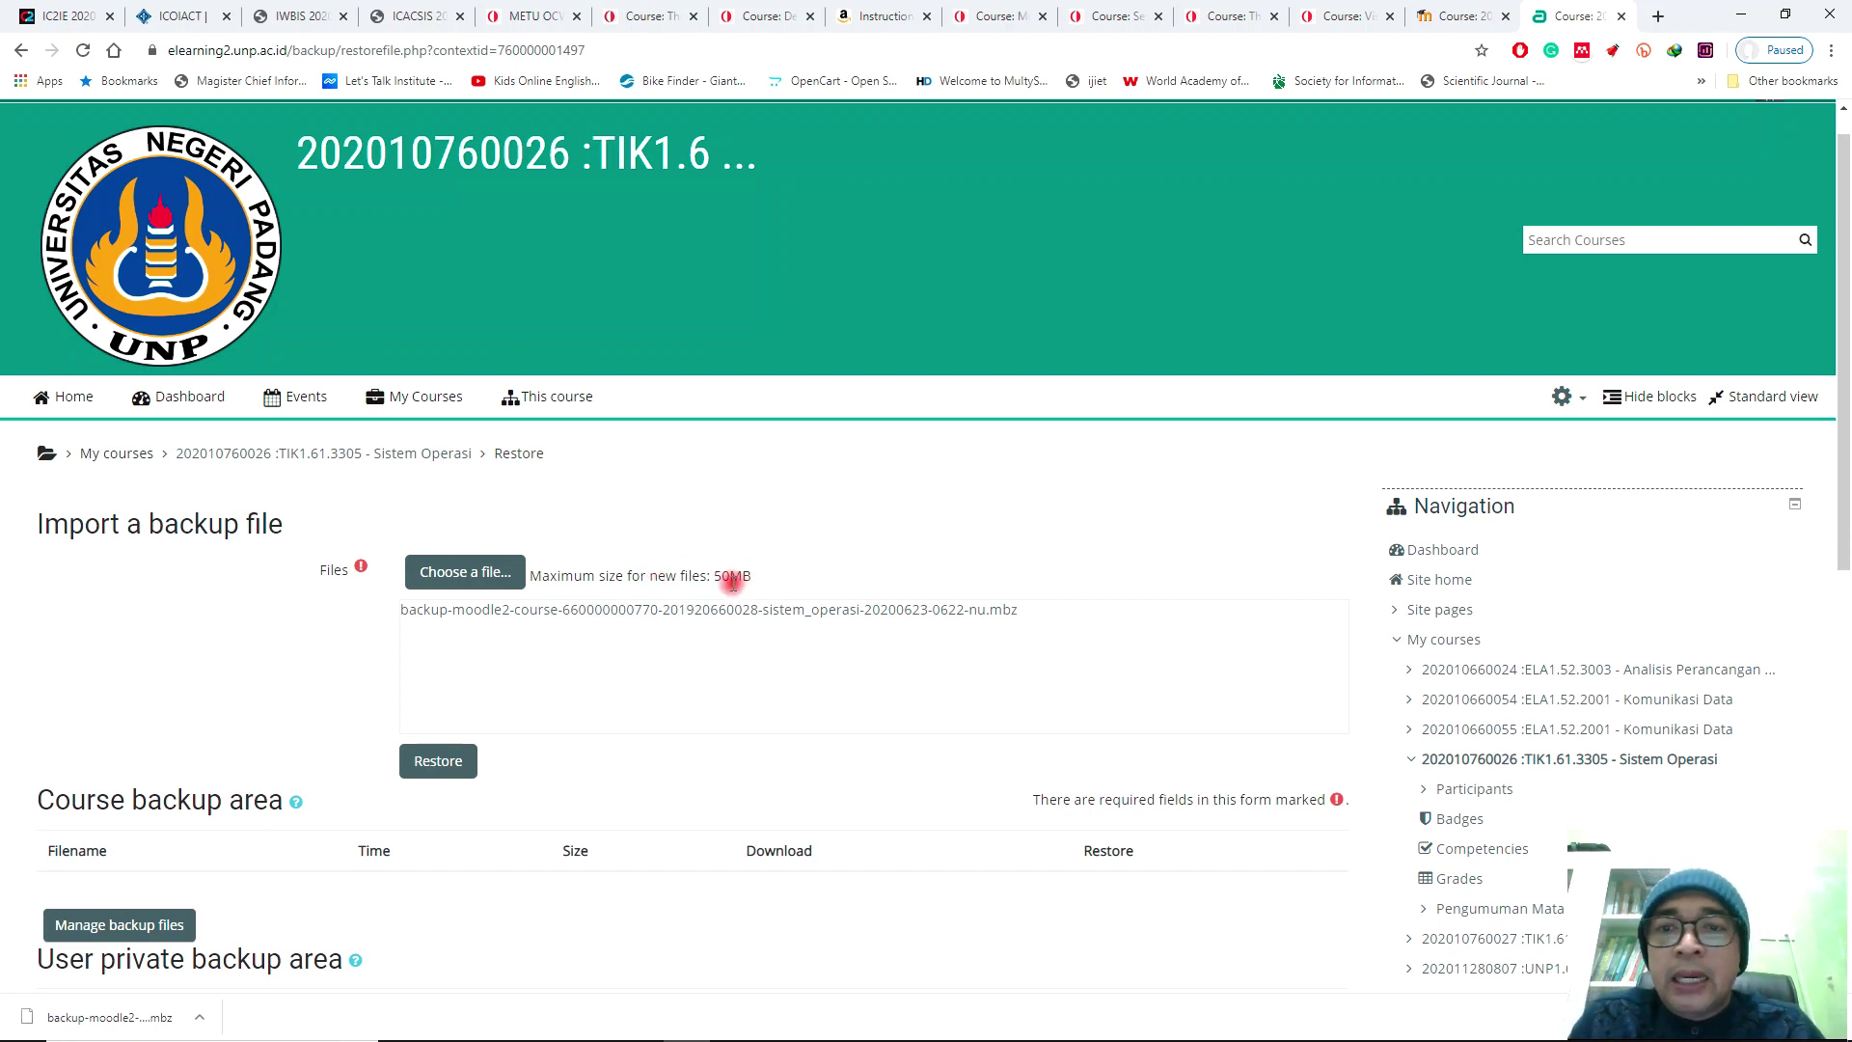
Open the edit settings page of the Sistem Operasi course in a separate browser tab and switch to it
{"action": "left_click", "coordinate": [1398, 640]}
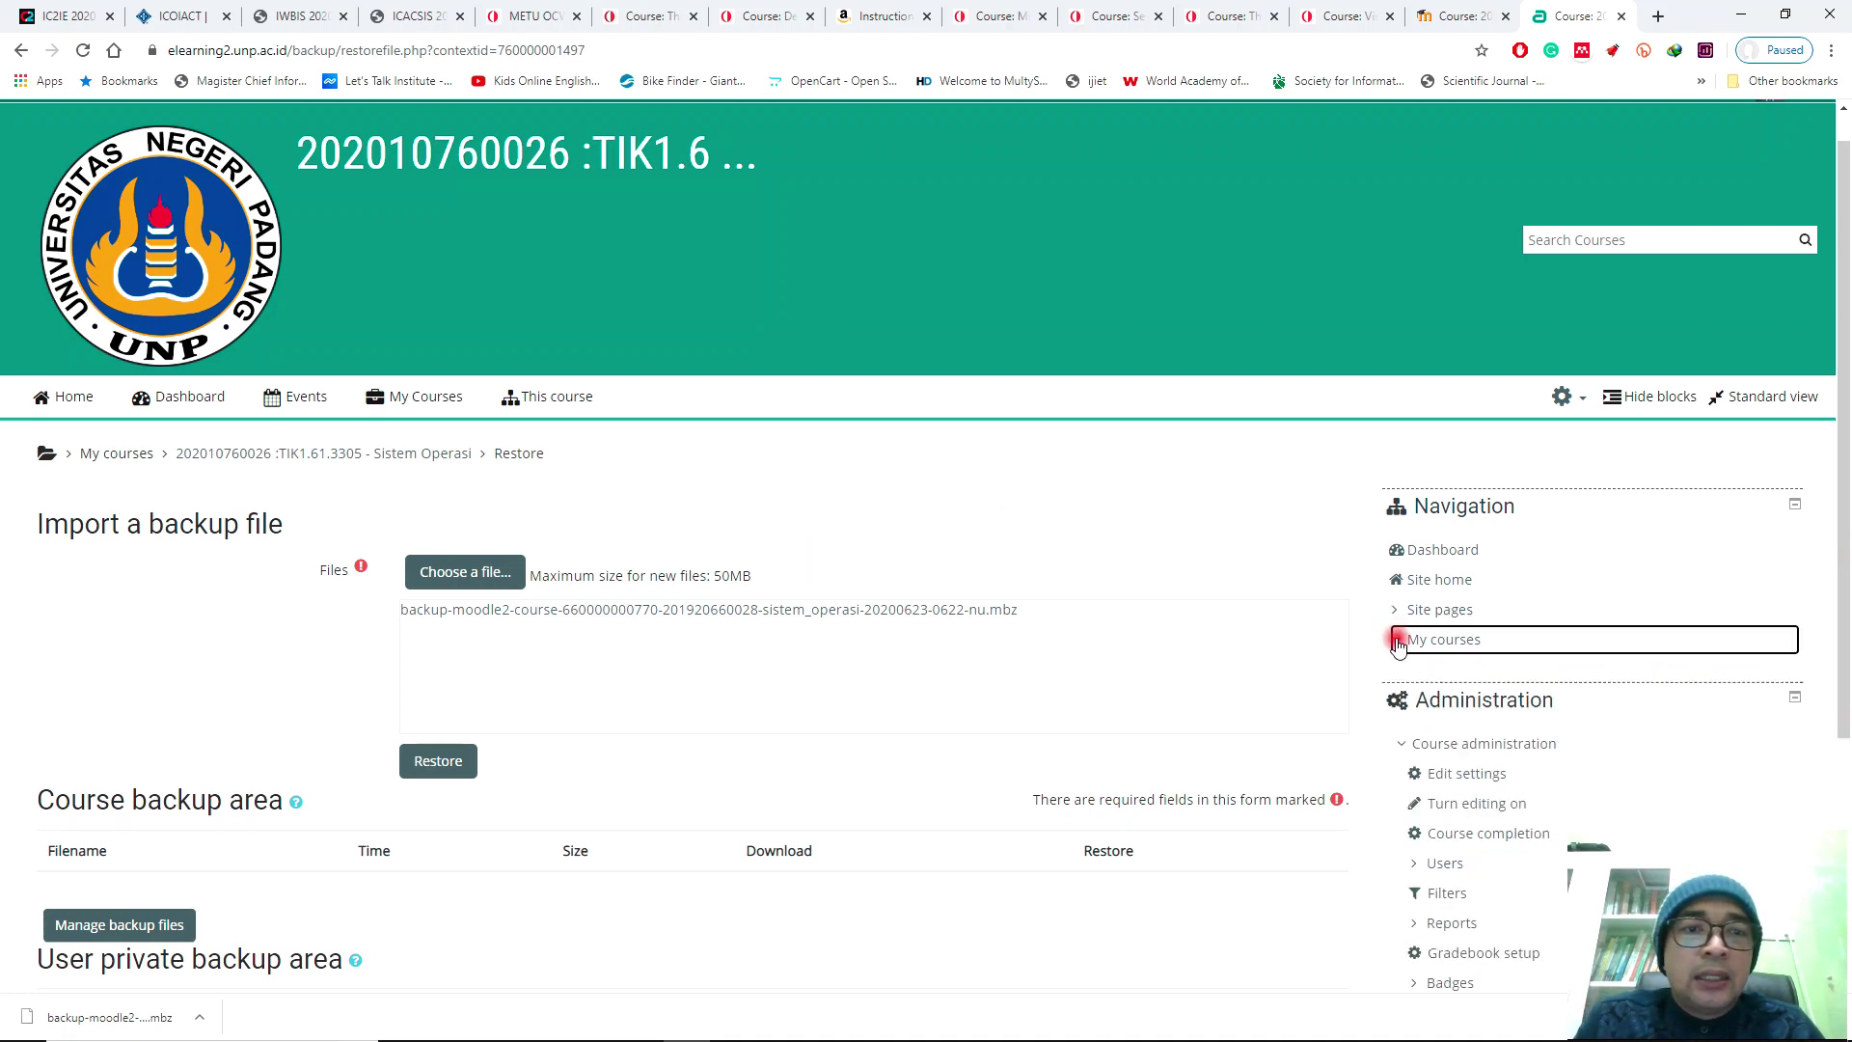
{"action": "right_click", "coordinate": [1438, 777]}
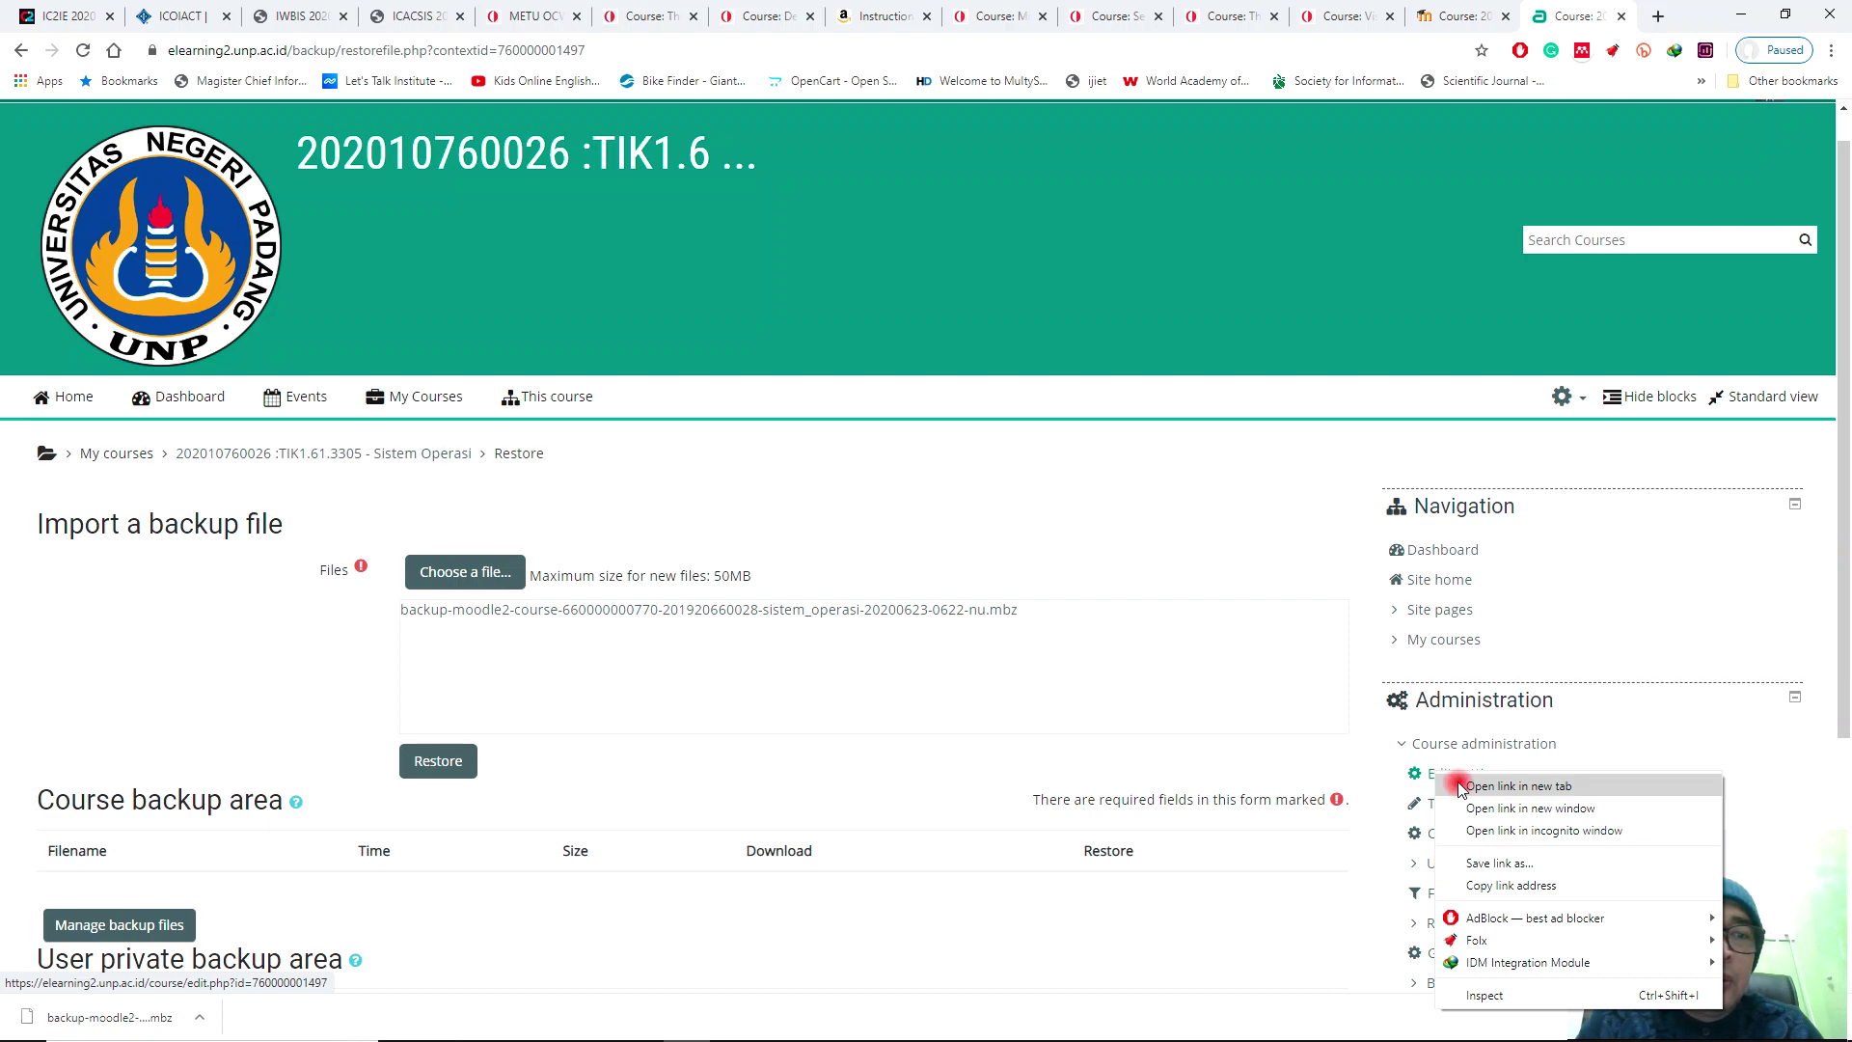
{"action": "left_click", "coordinate": [1465, 786]}
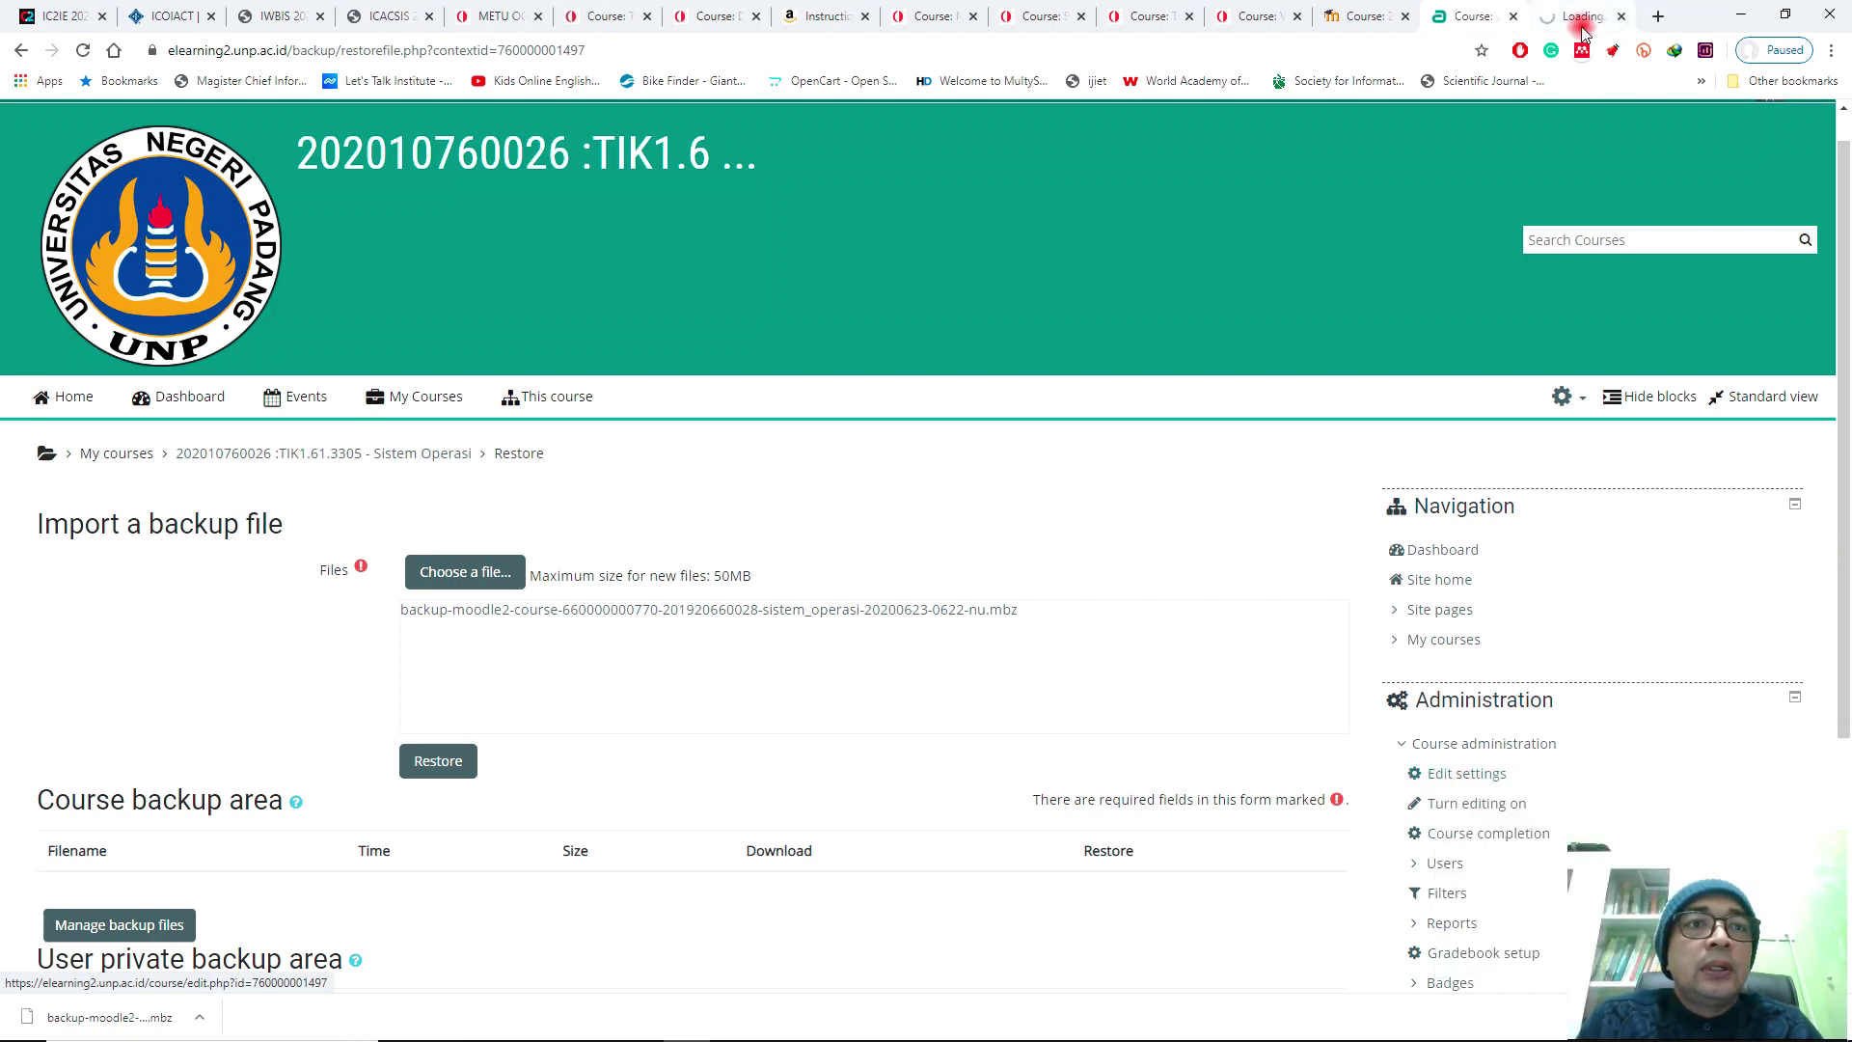
{"action": "left_click", "coordinate": [1582, 16]}
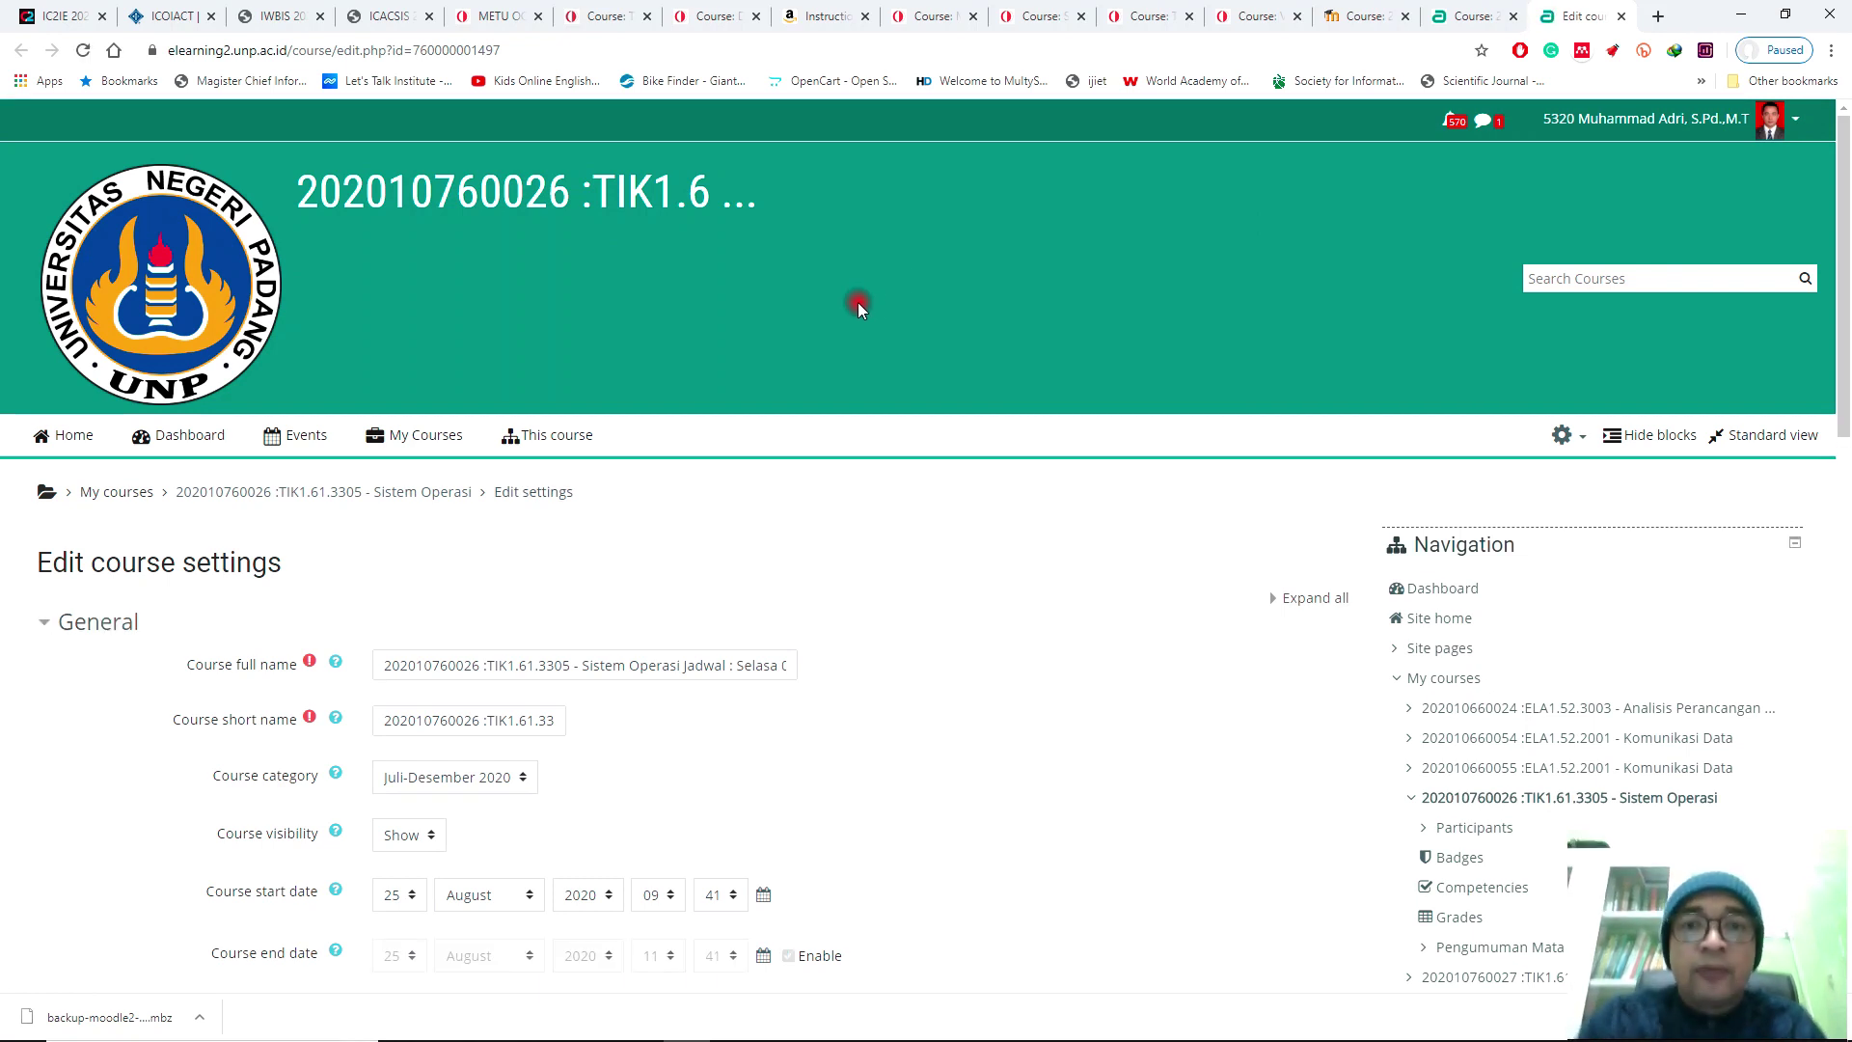
Keep the course's maximum upload size at 50MB in the files and uploads settings, and save the course settings
{"action": "scroll", "coordinate": [859, 303], "scroll_direction": "down", "scroll_amount": 15}
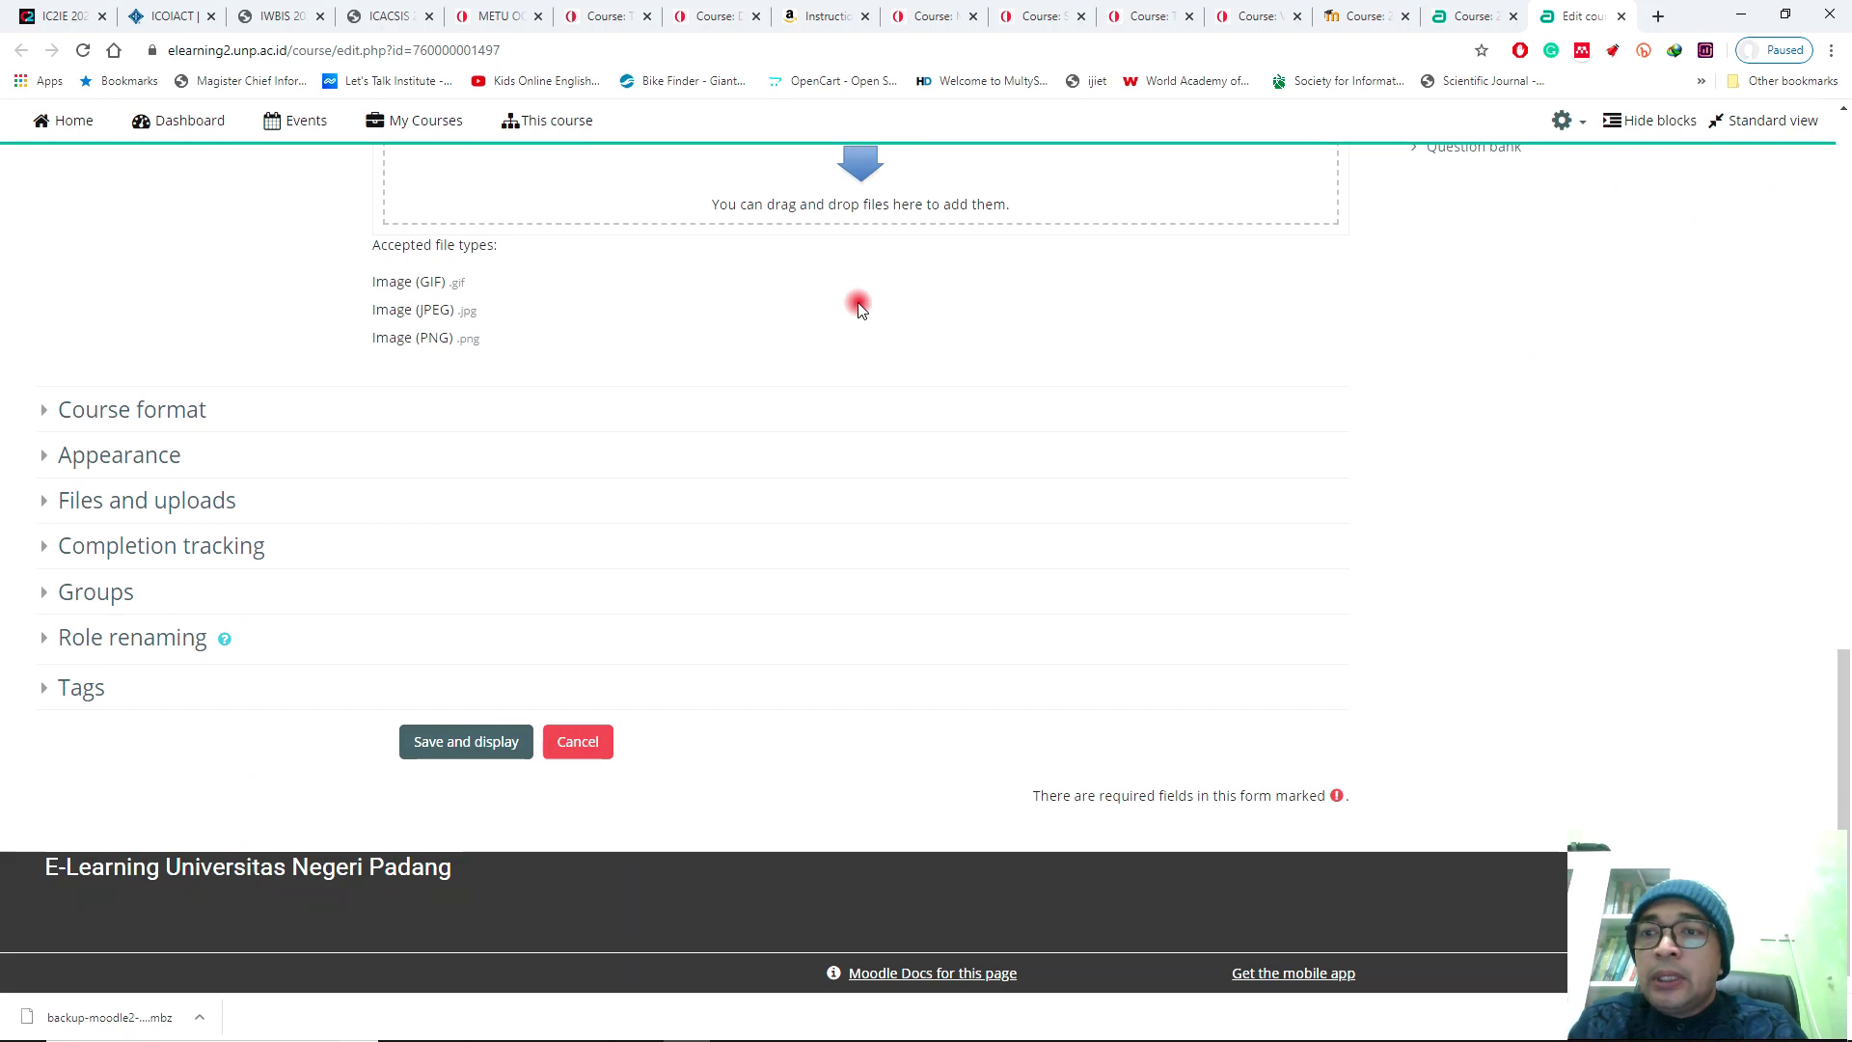
{"action": "left_click", "coordinate": [142, 499]}
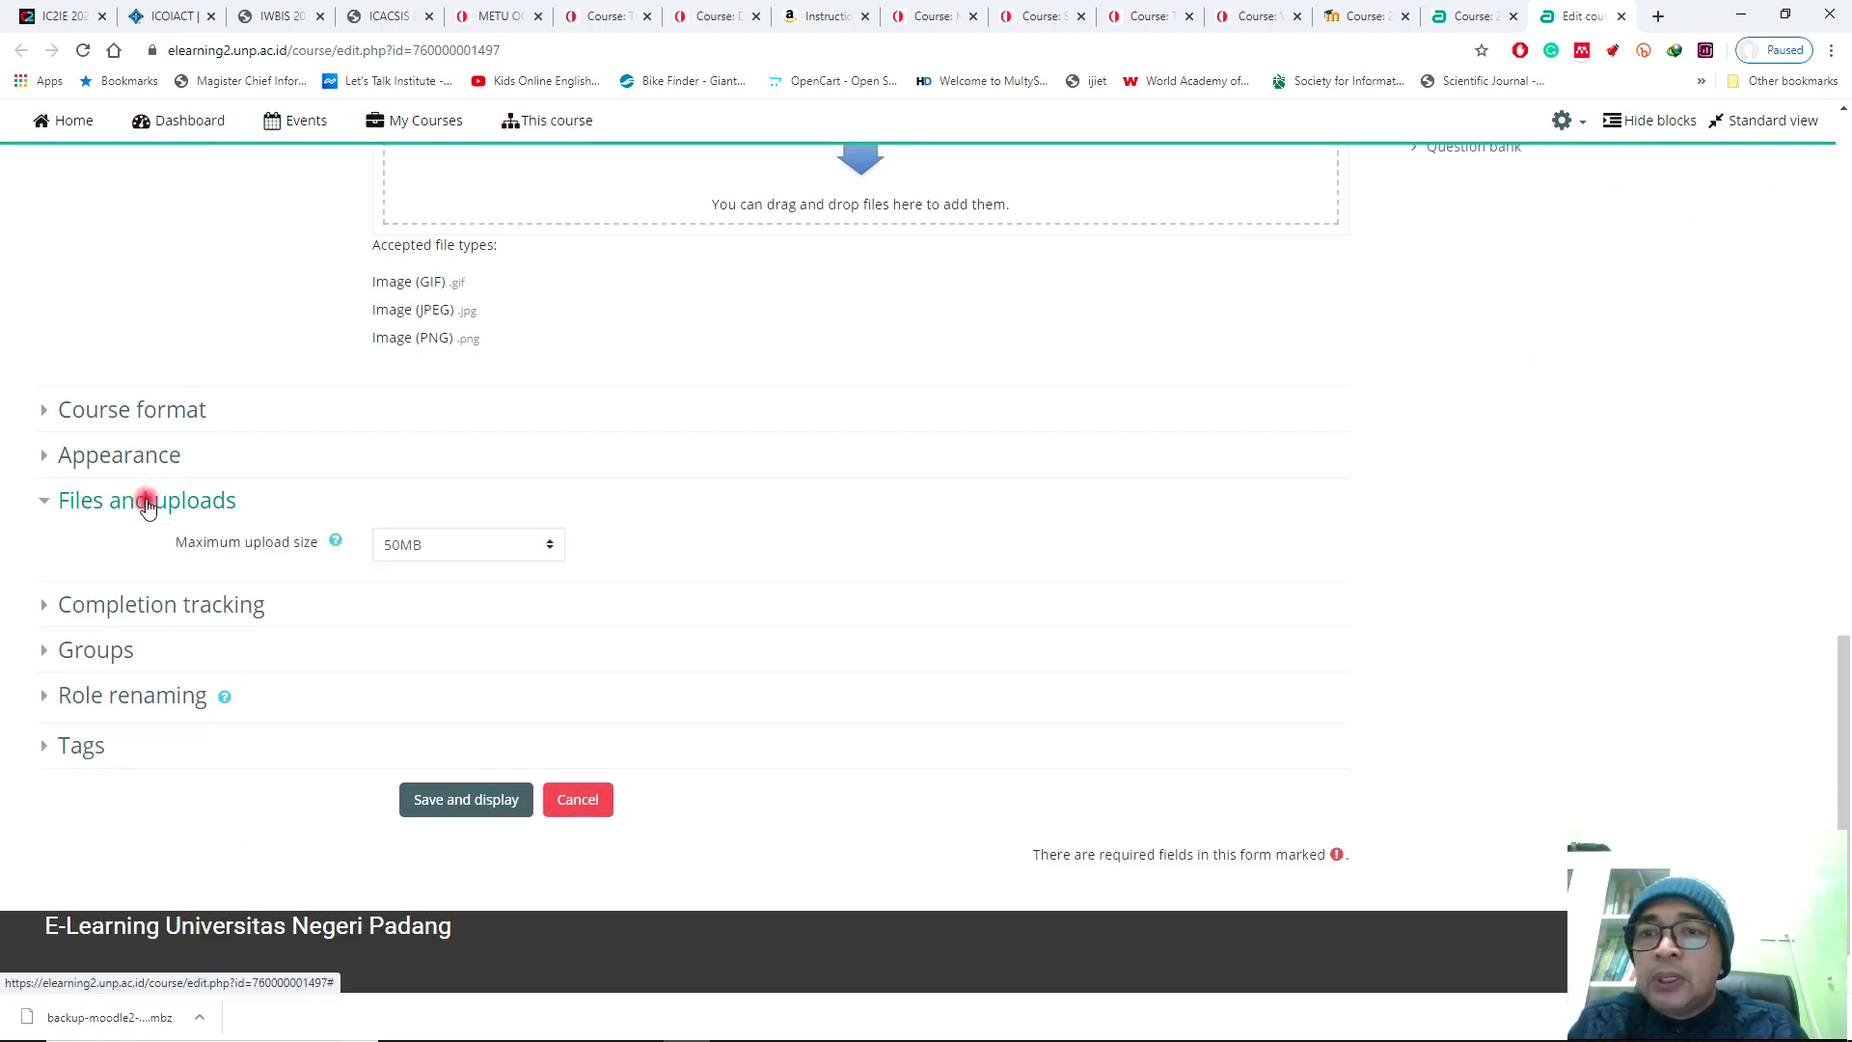
{"action": "left_click", "coordinate": [432, 545]}
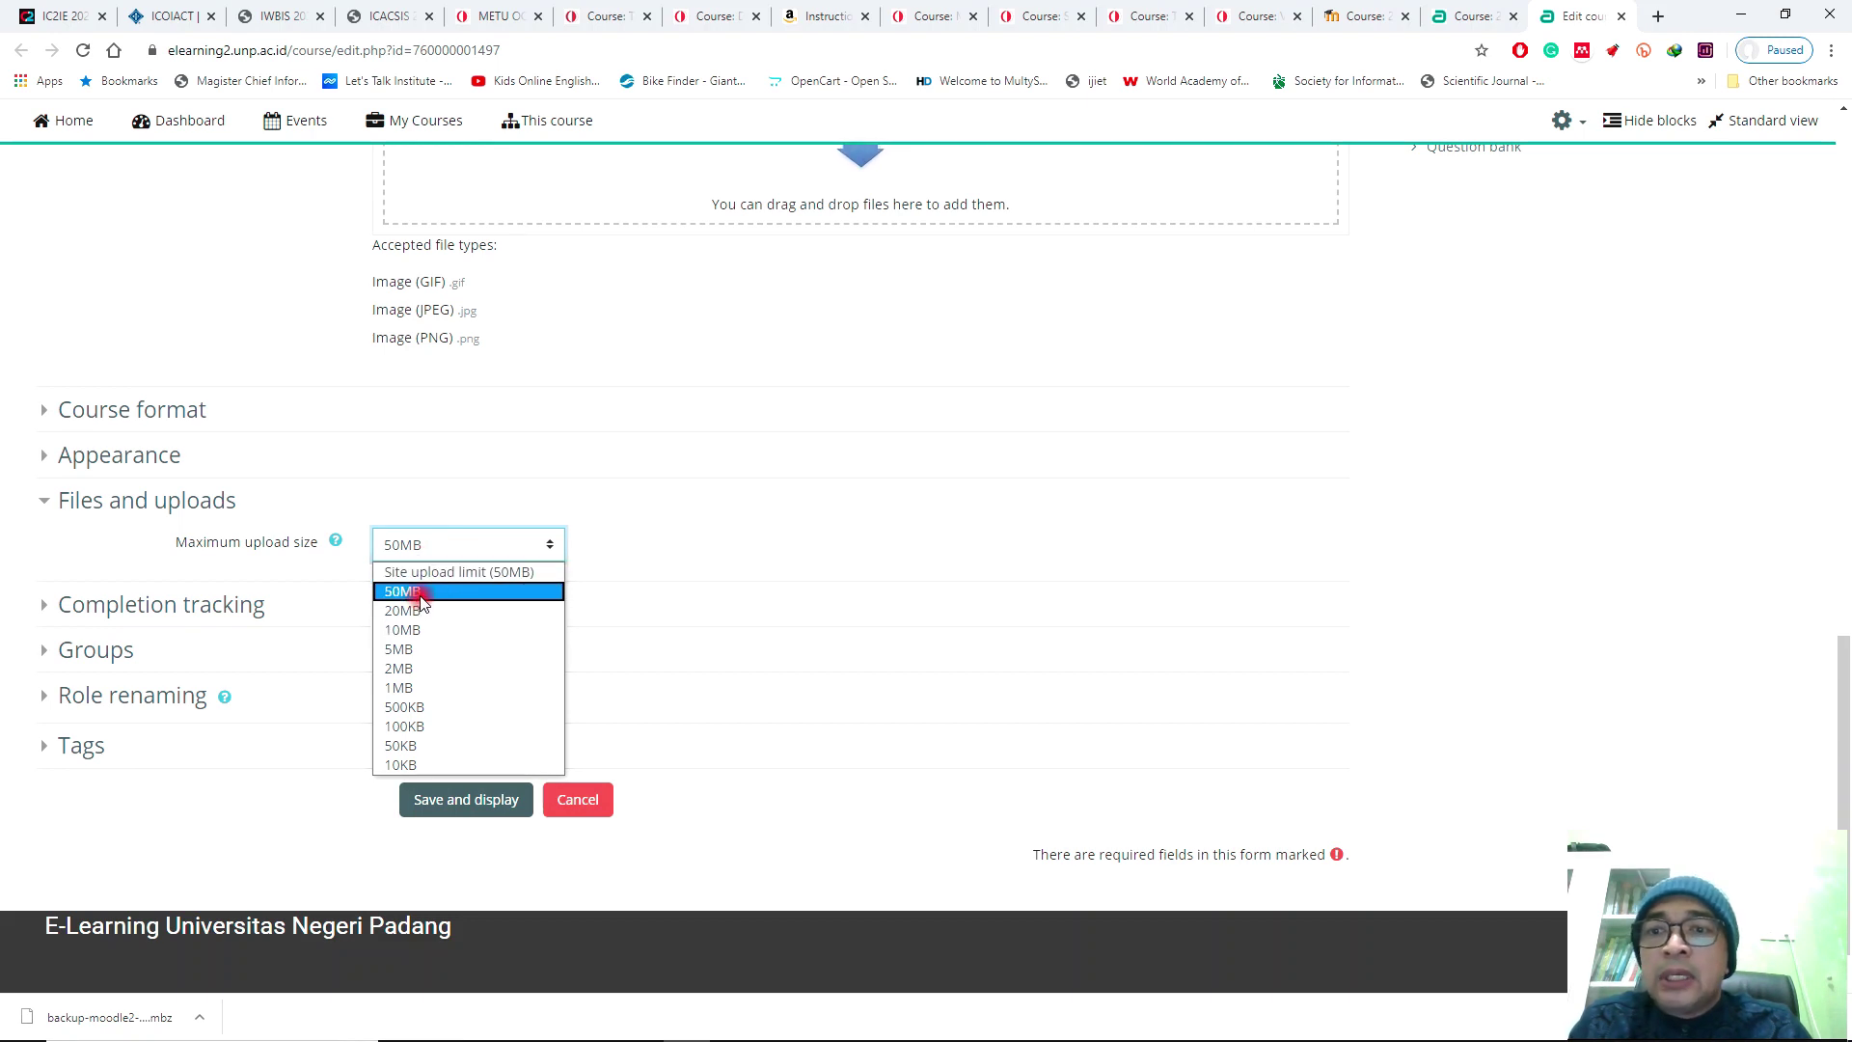
{"action": "left_click", "coordinate": [468, 801]}
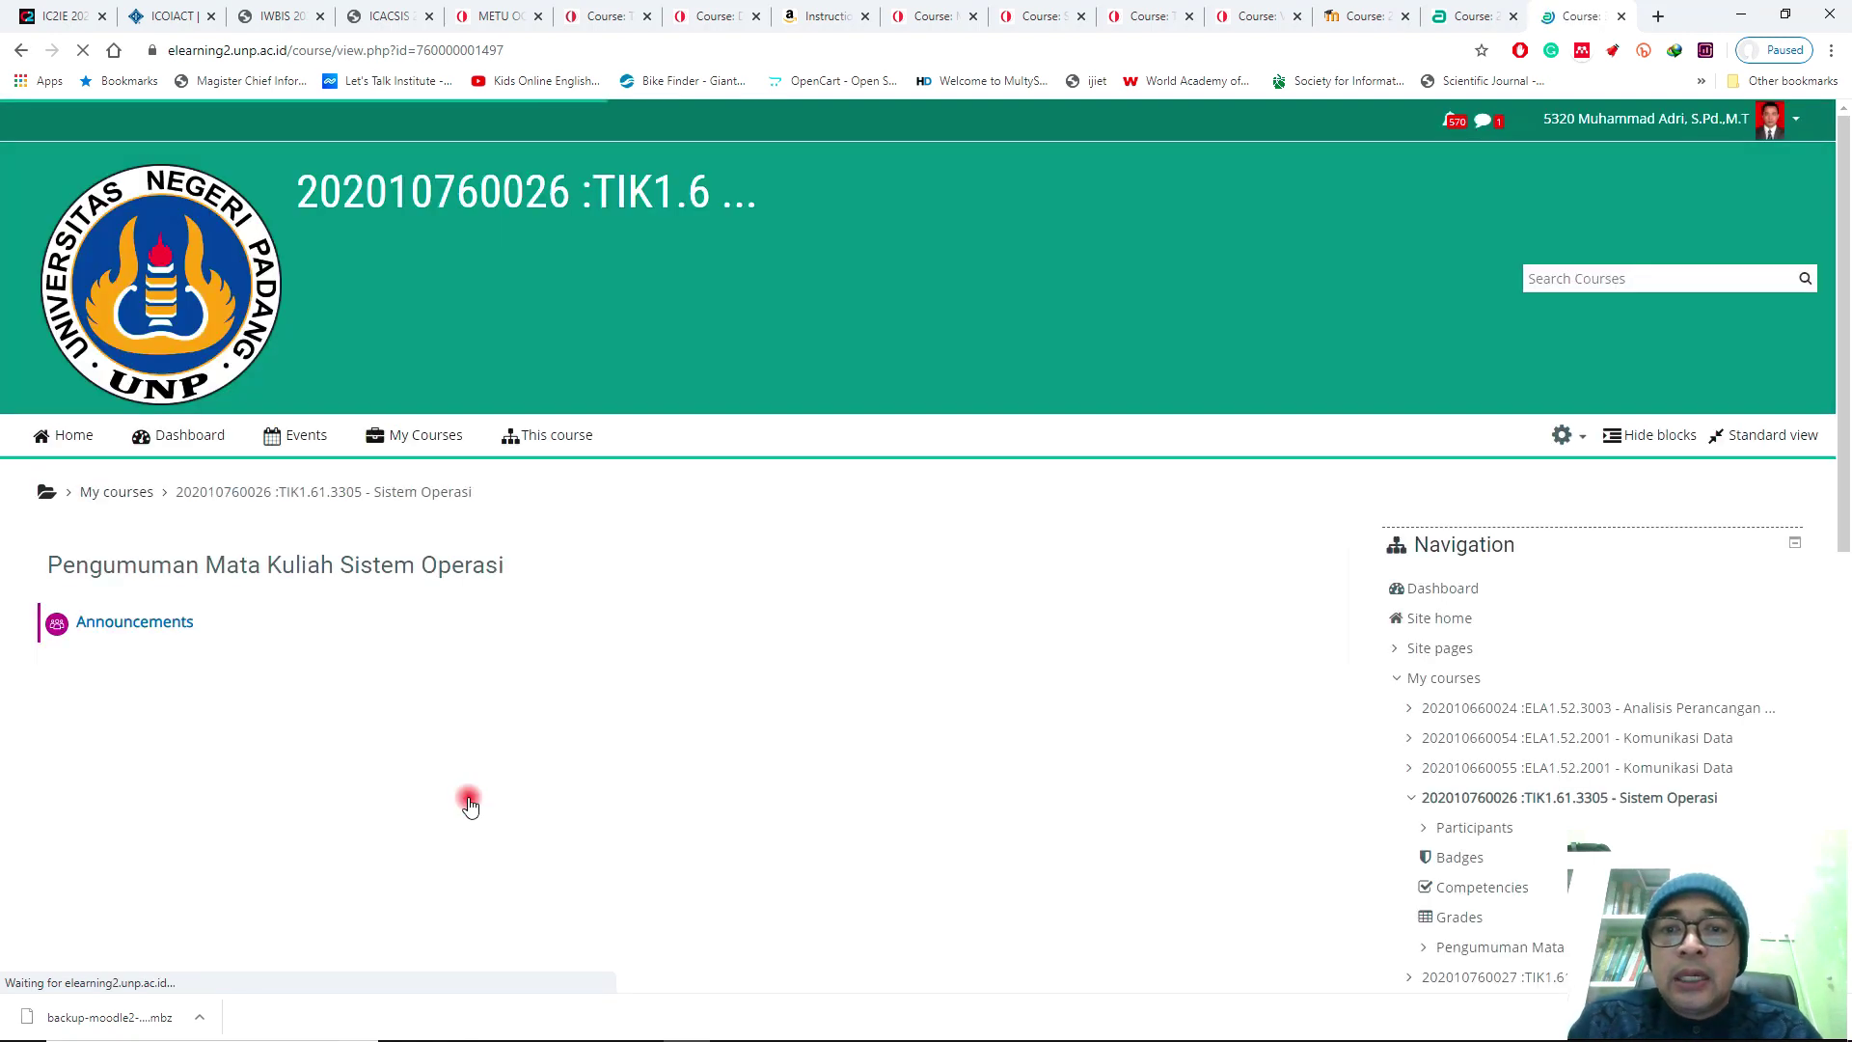
Return to the course's Restore page and start restoring the uploaded .mbz backup file
{"action": "left_click", "coordinate": [1461, 16]}
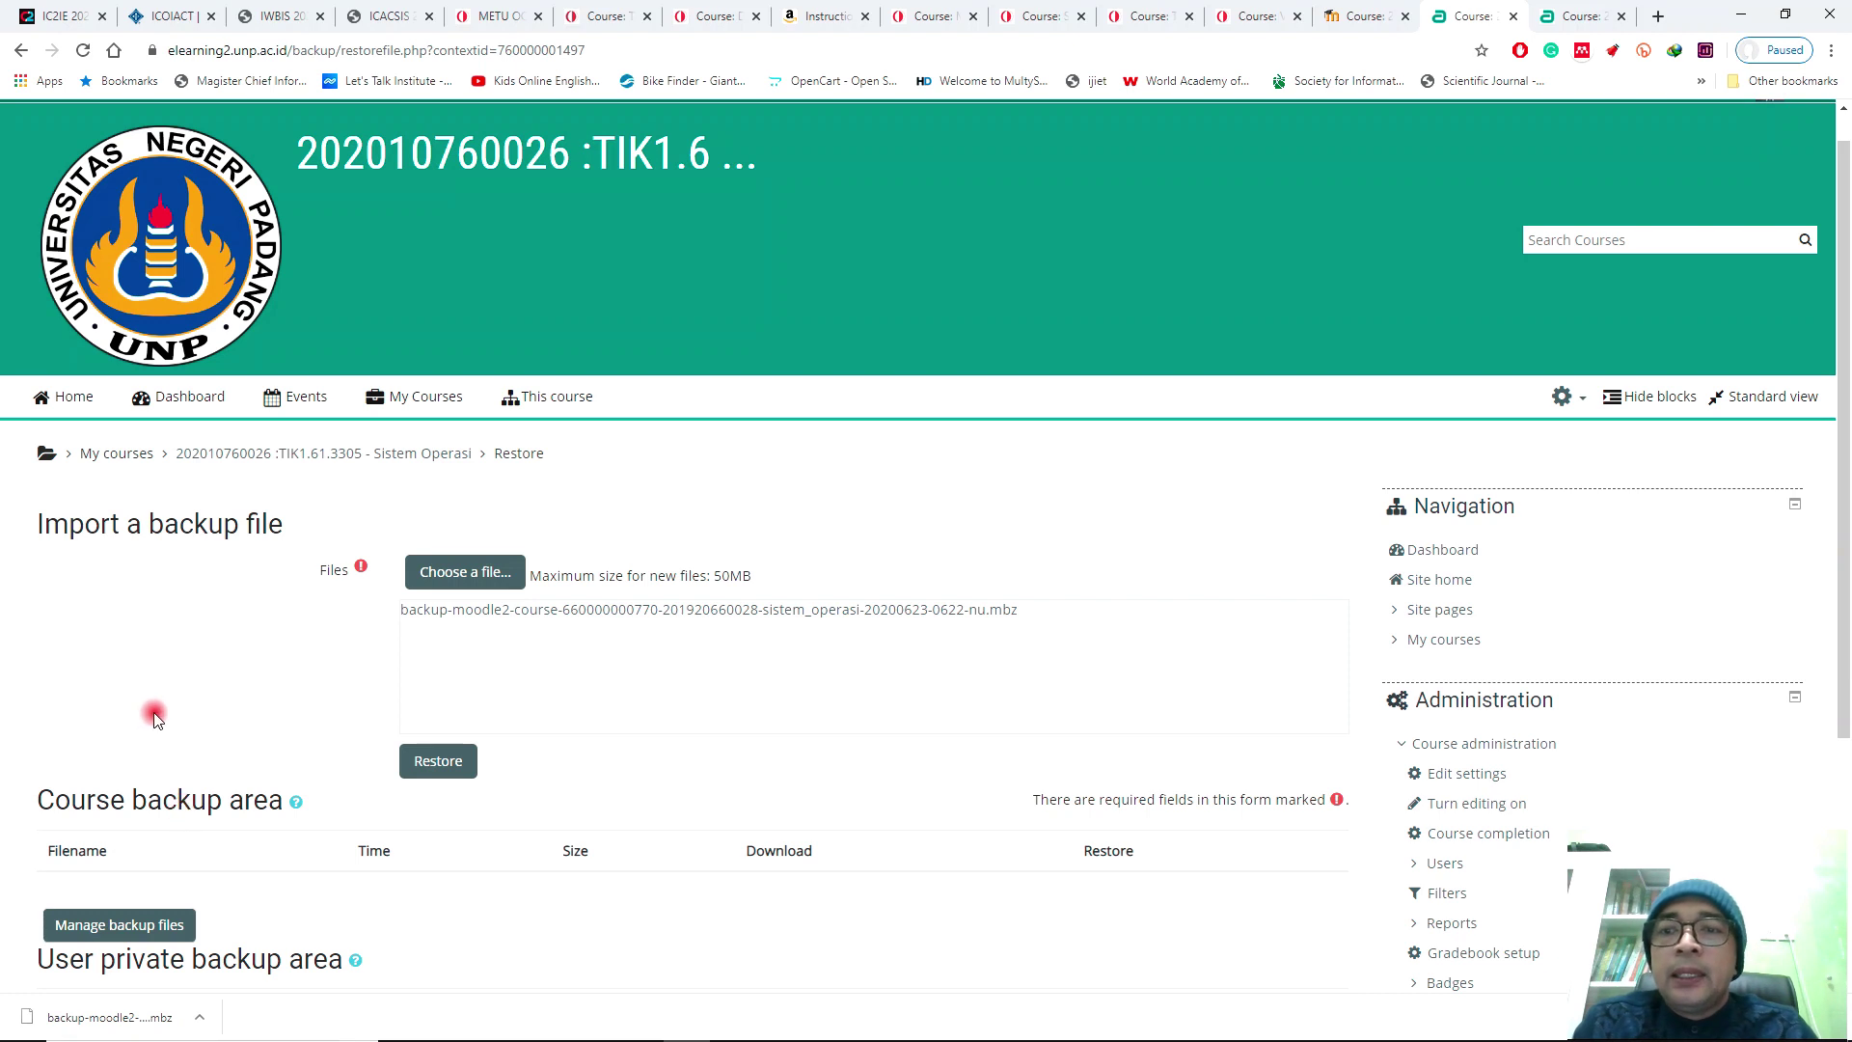
{"action": "left_click", "coordinate": [445, 767]}
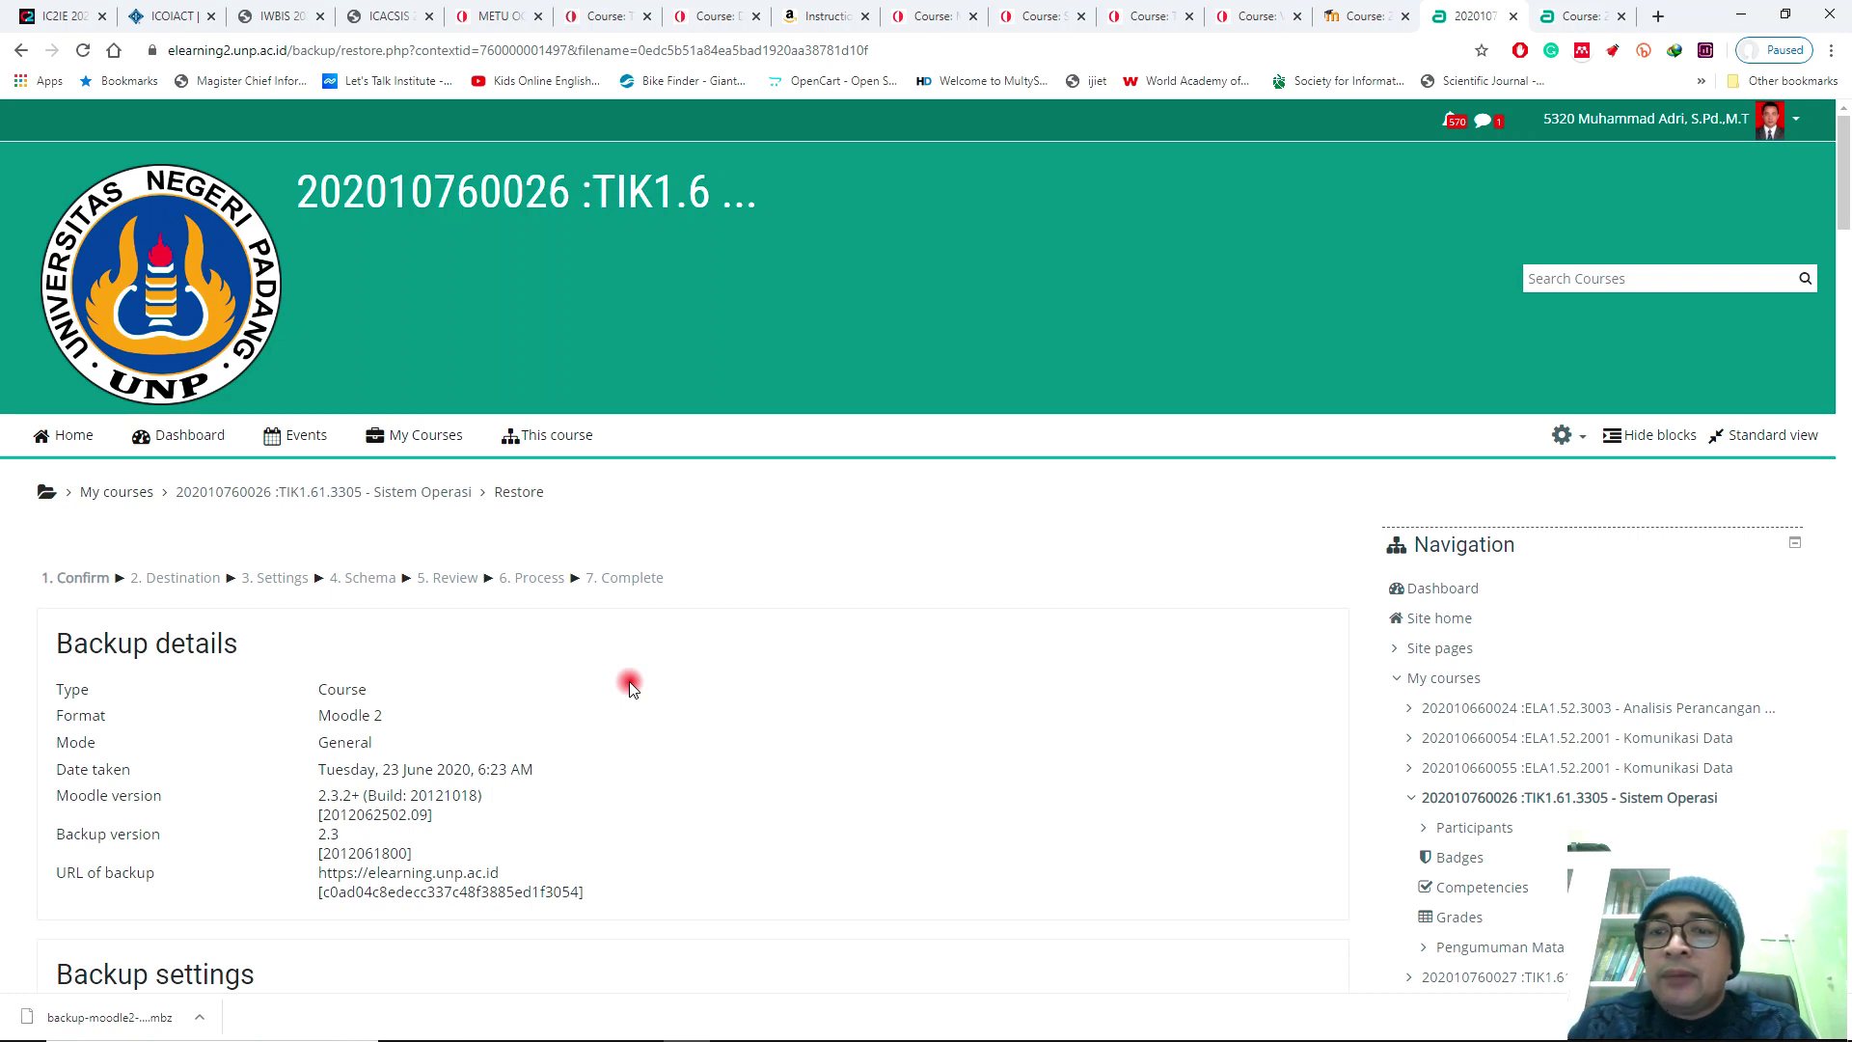
Review the backup details, the backup settings and the course sections with their activities included in the backup
{"action": "scroll", "coordinate": [629, 686], "scroll_direction": "down", "scroll_amount": 2}
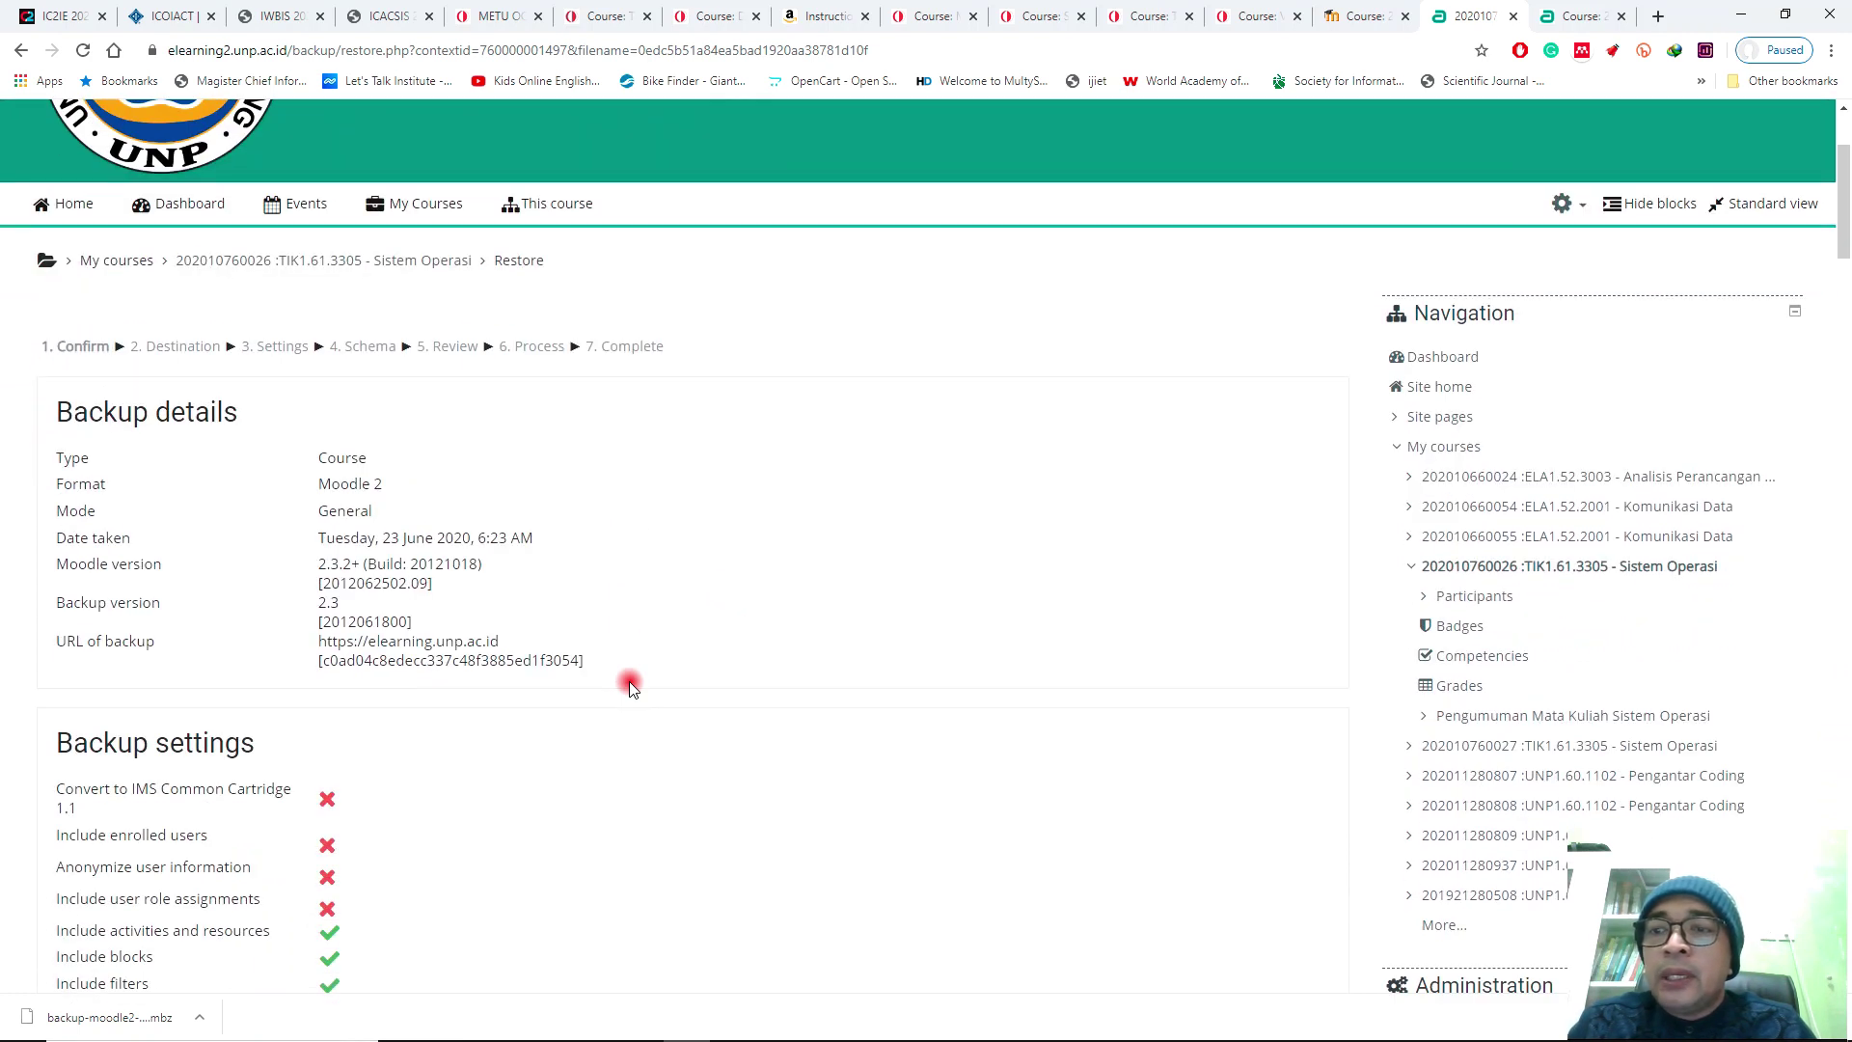
{"action": "scroll", "coordinate": [629, 686], "scroll_direction": "down", "scroll_amount": 2}
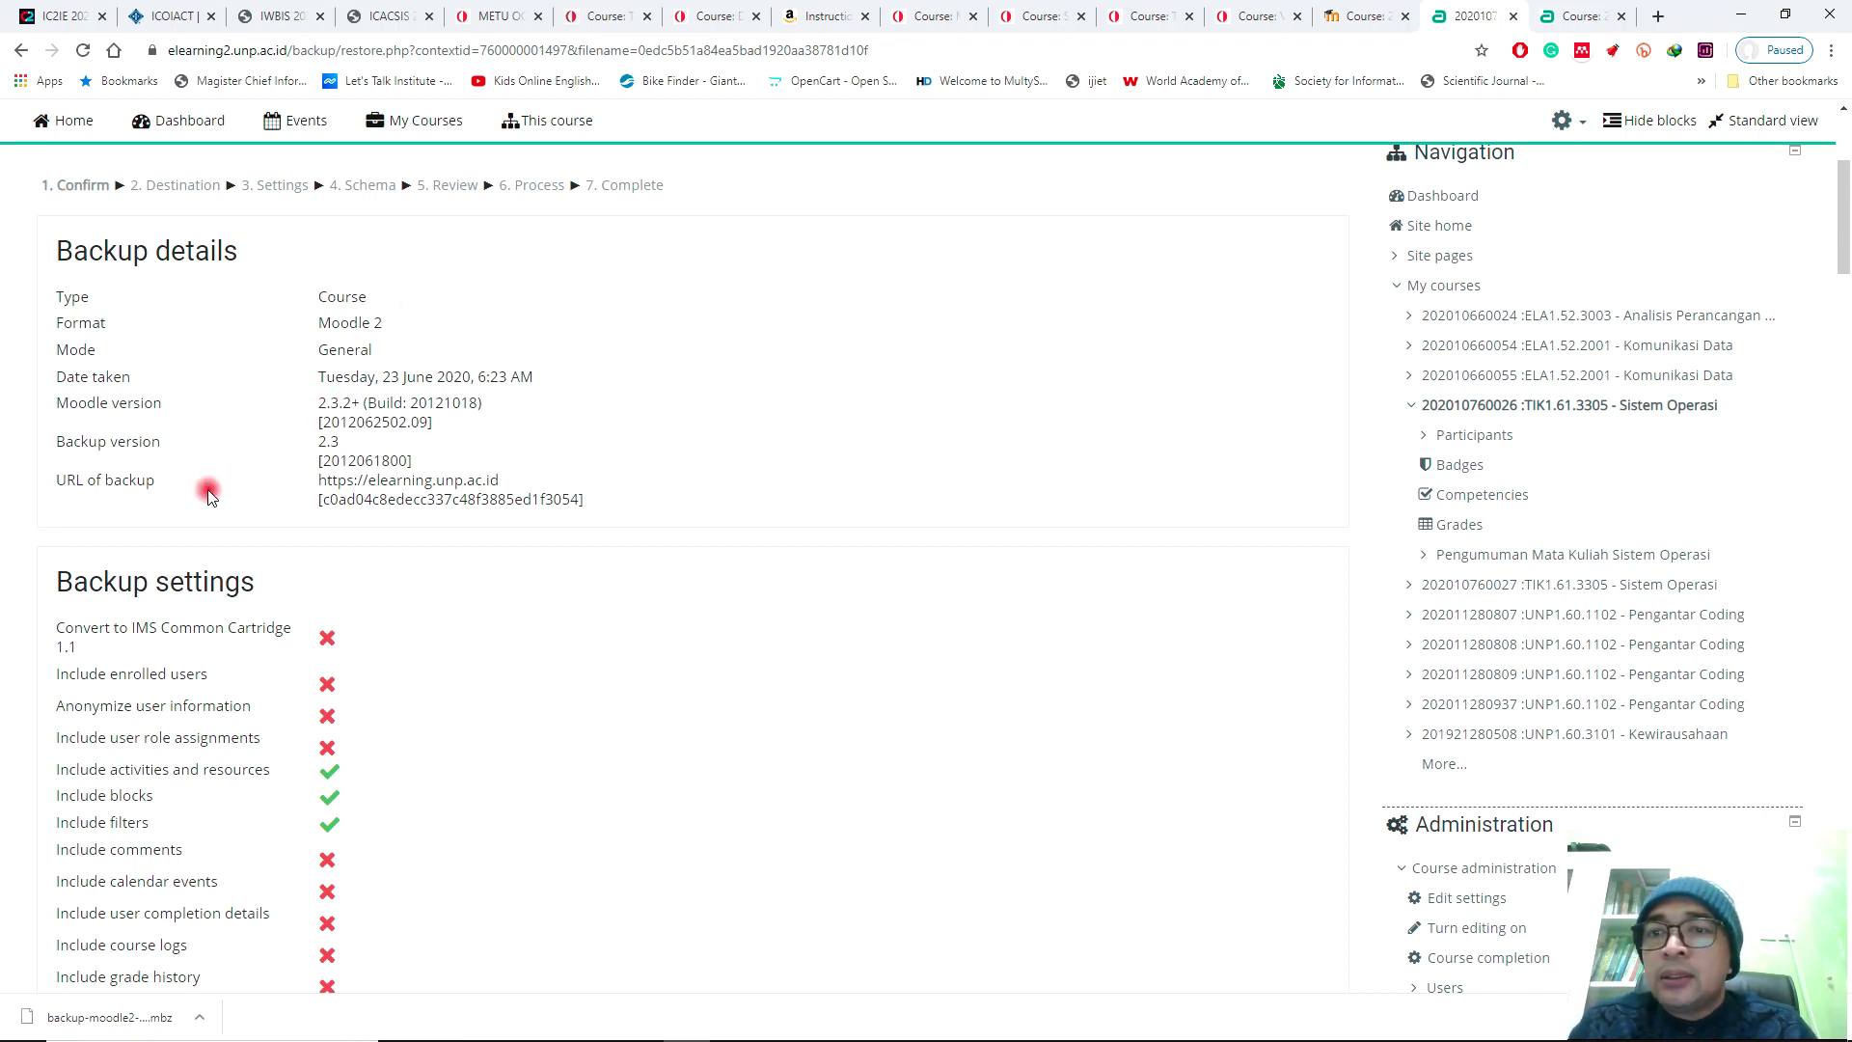
{"action": "scroll", "coordinate": [208, 492], "scroll_direction": "down", "scroll_amount": 4}
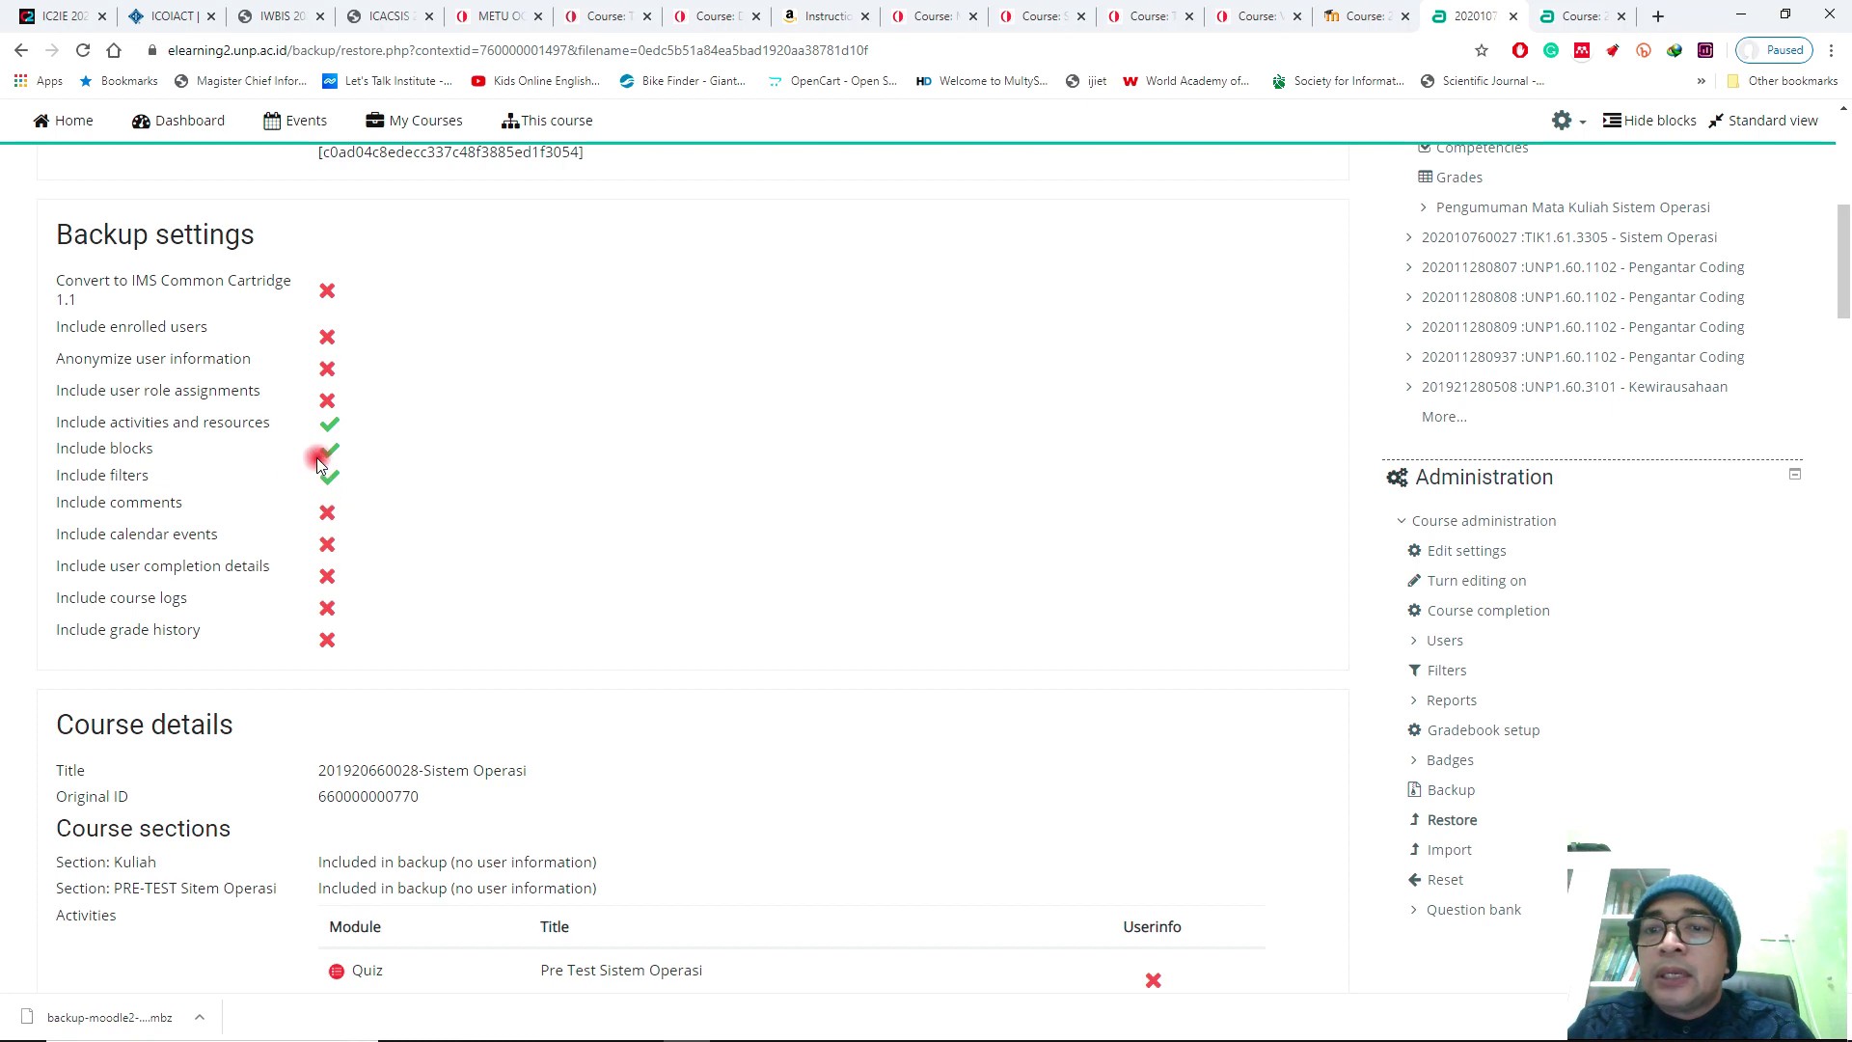
{"action": "scroll", "coordinate": [284, 479], "scroll_direction": "down", "scroll_amount": 4}
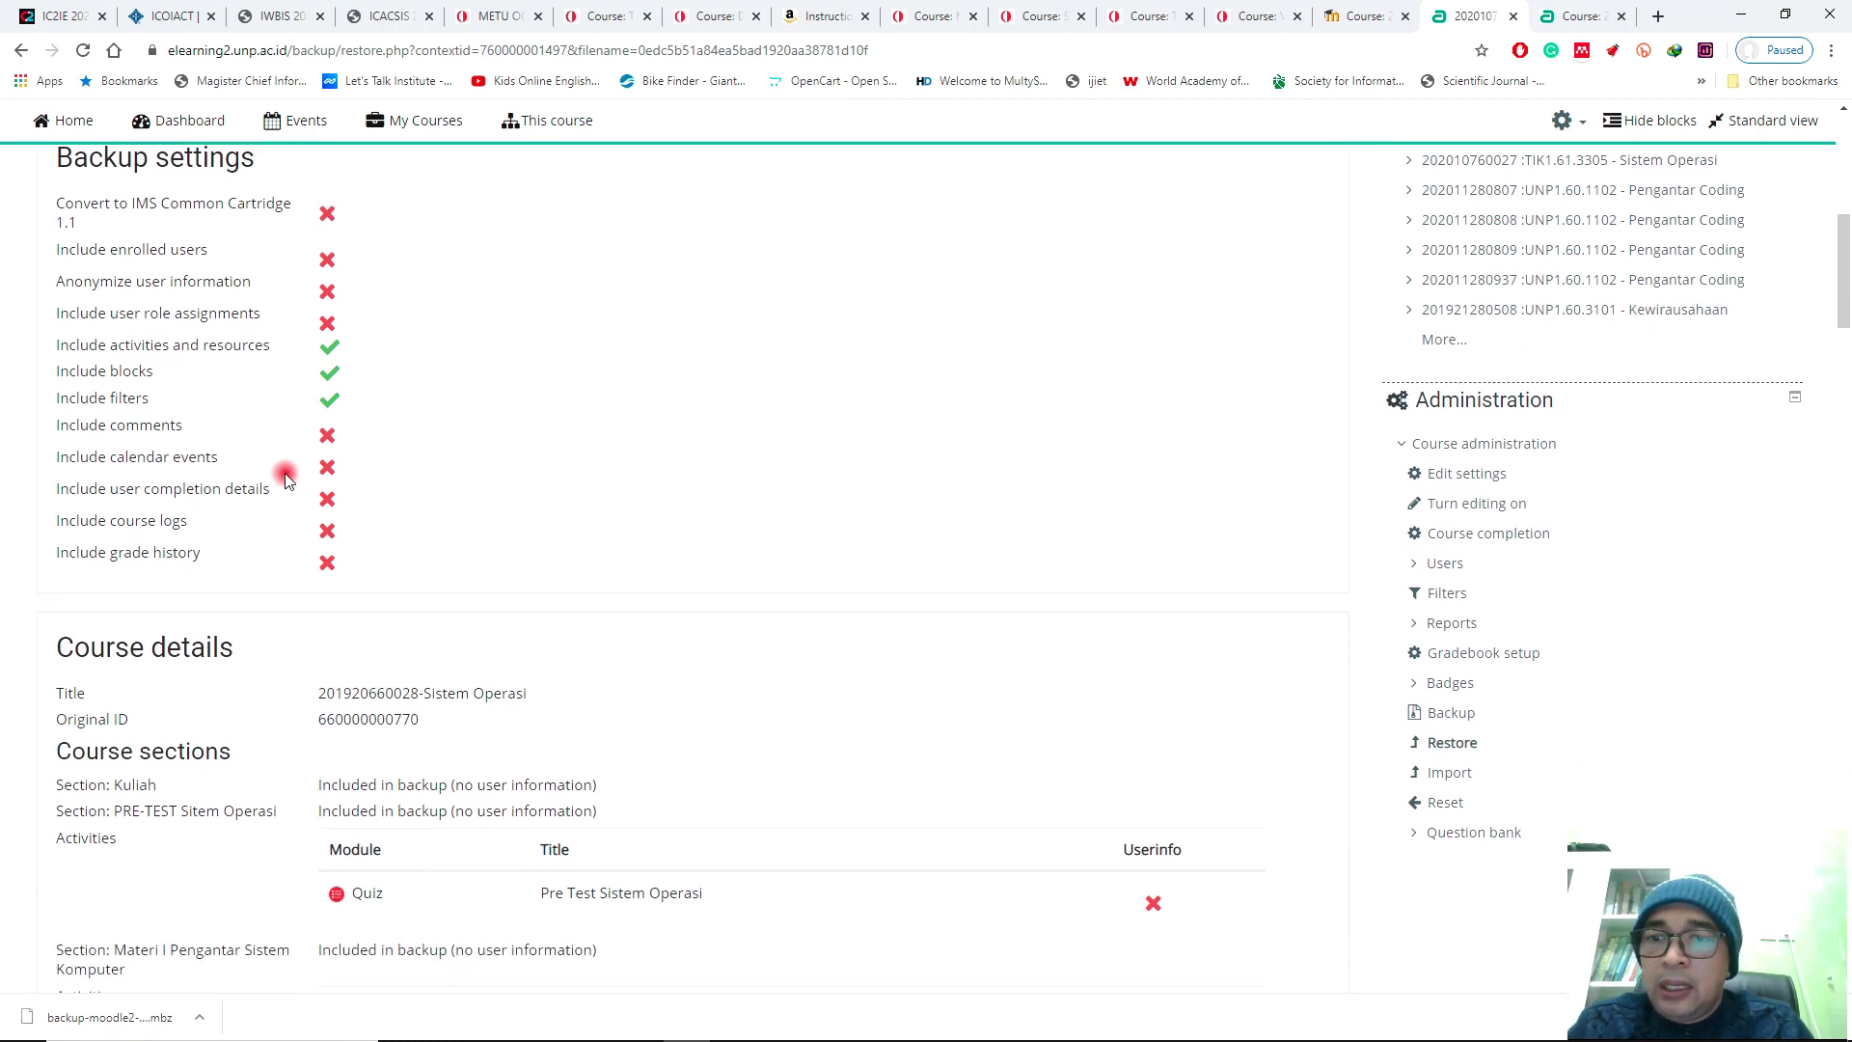
{"action": "scroll", "coordinate": [285, 478], "scroll_direction": "down", "scroll_amount": 4}
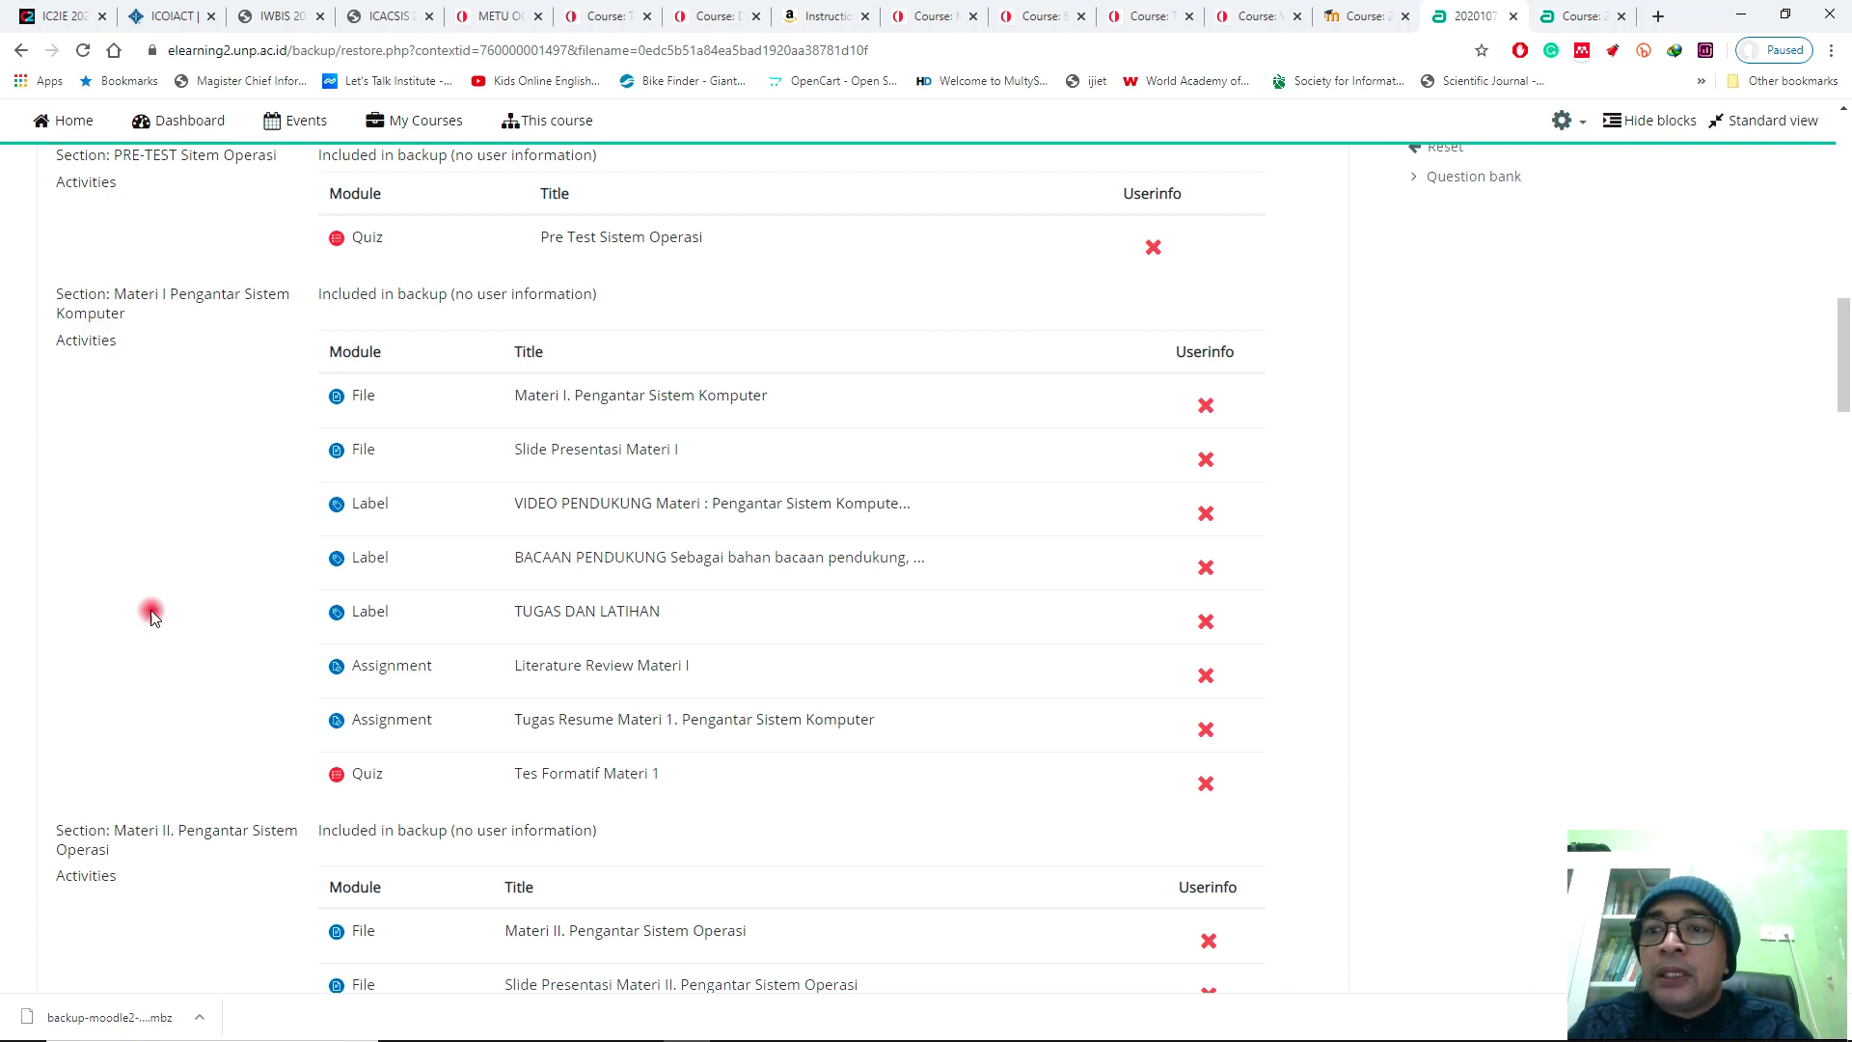
{"action": "scroll", "coordinate": [166, 772], "scroll_direction": "down", "scroll_amount": 1}
{"action": "scroll", "coordinate": [168, 774], "scroll_direction": "down", "scroll_amount": 15}
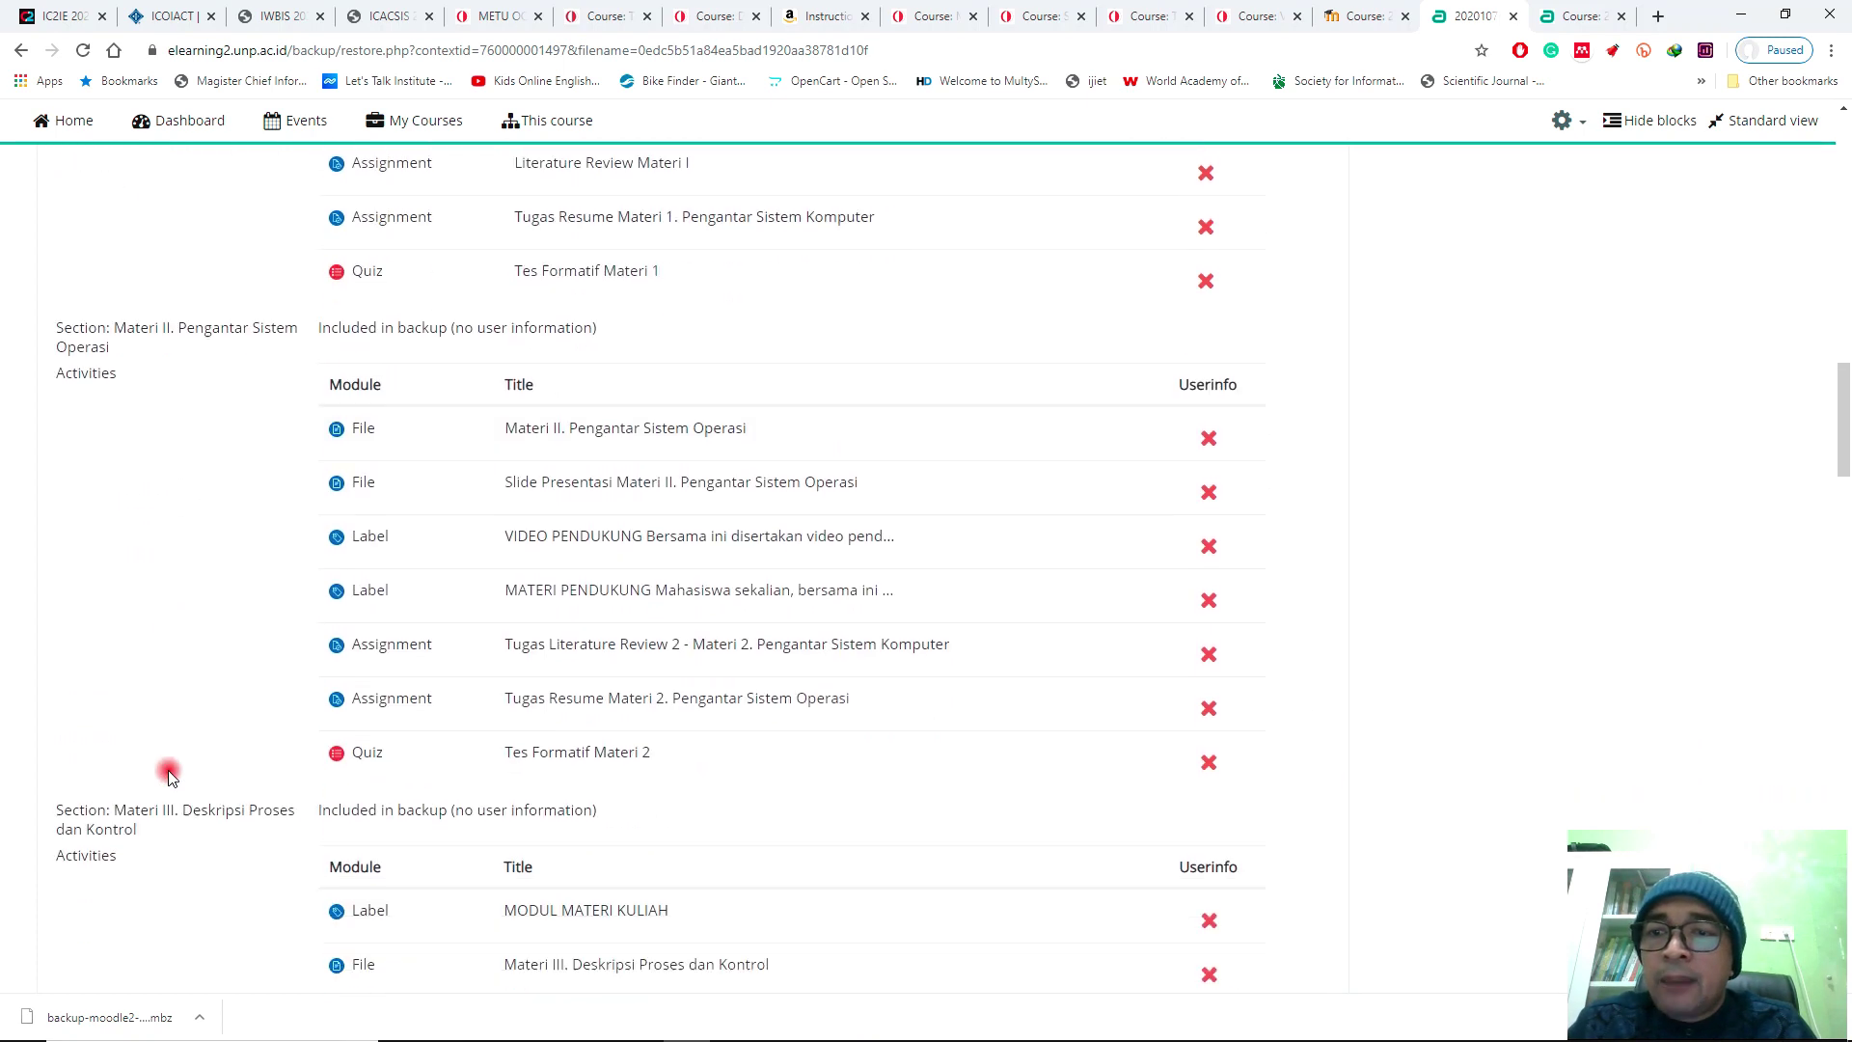
{"action": "scroll", "coordinate": [168, 775], "scroll_direction": "down", "scroll_amount": 15}
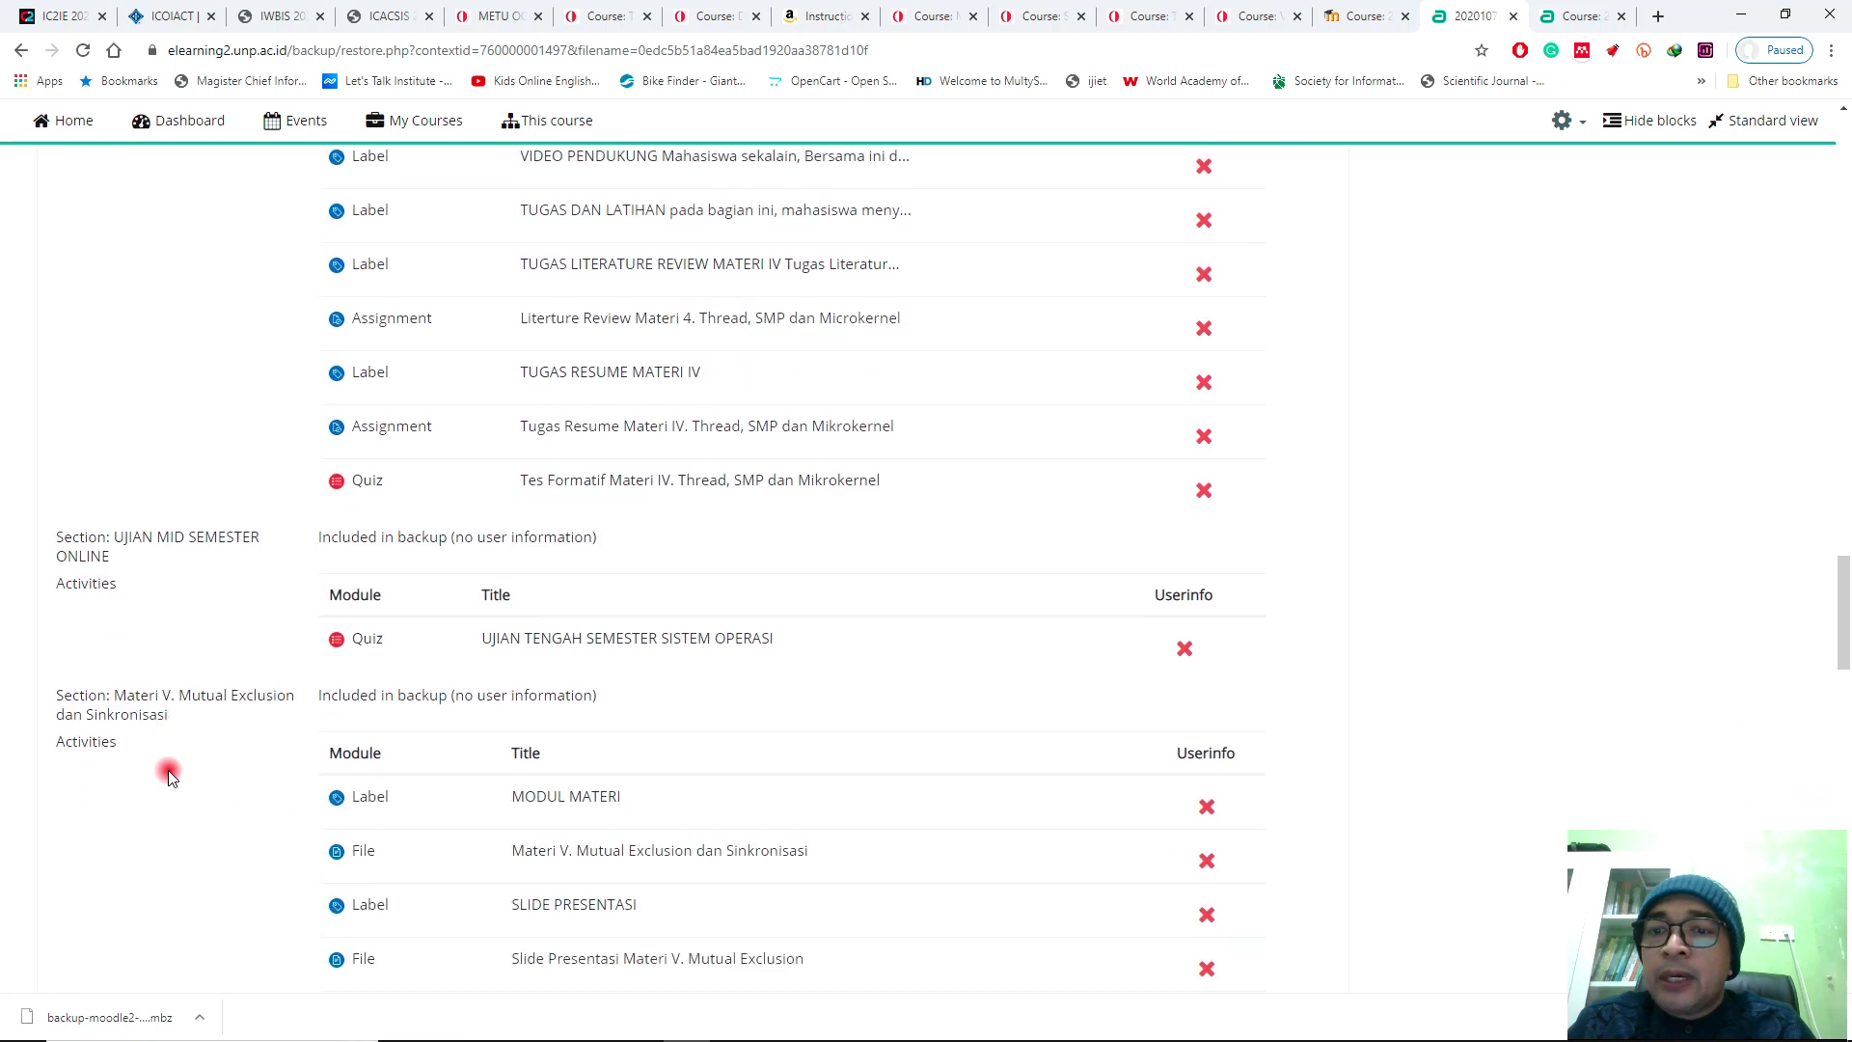
{"action": "scroll", "coordinate": [168, 775], "scroll_direction": "down", "scroll_amount": 5}
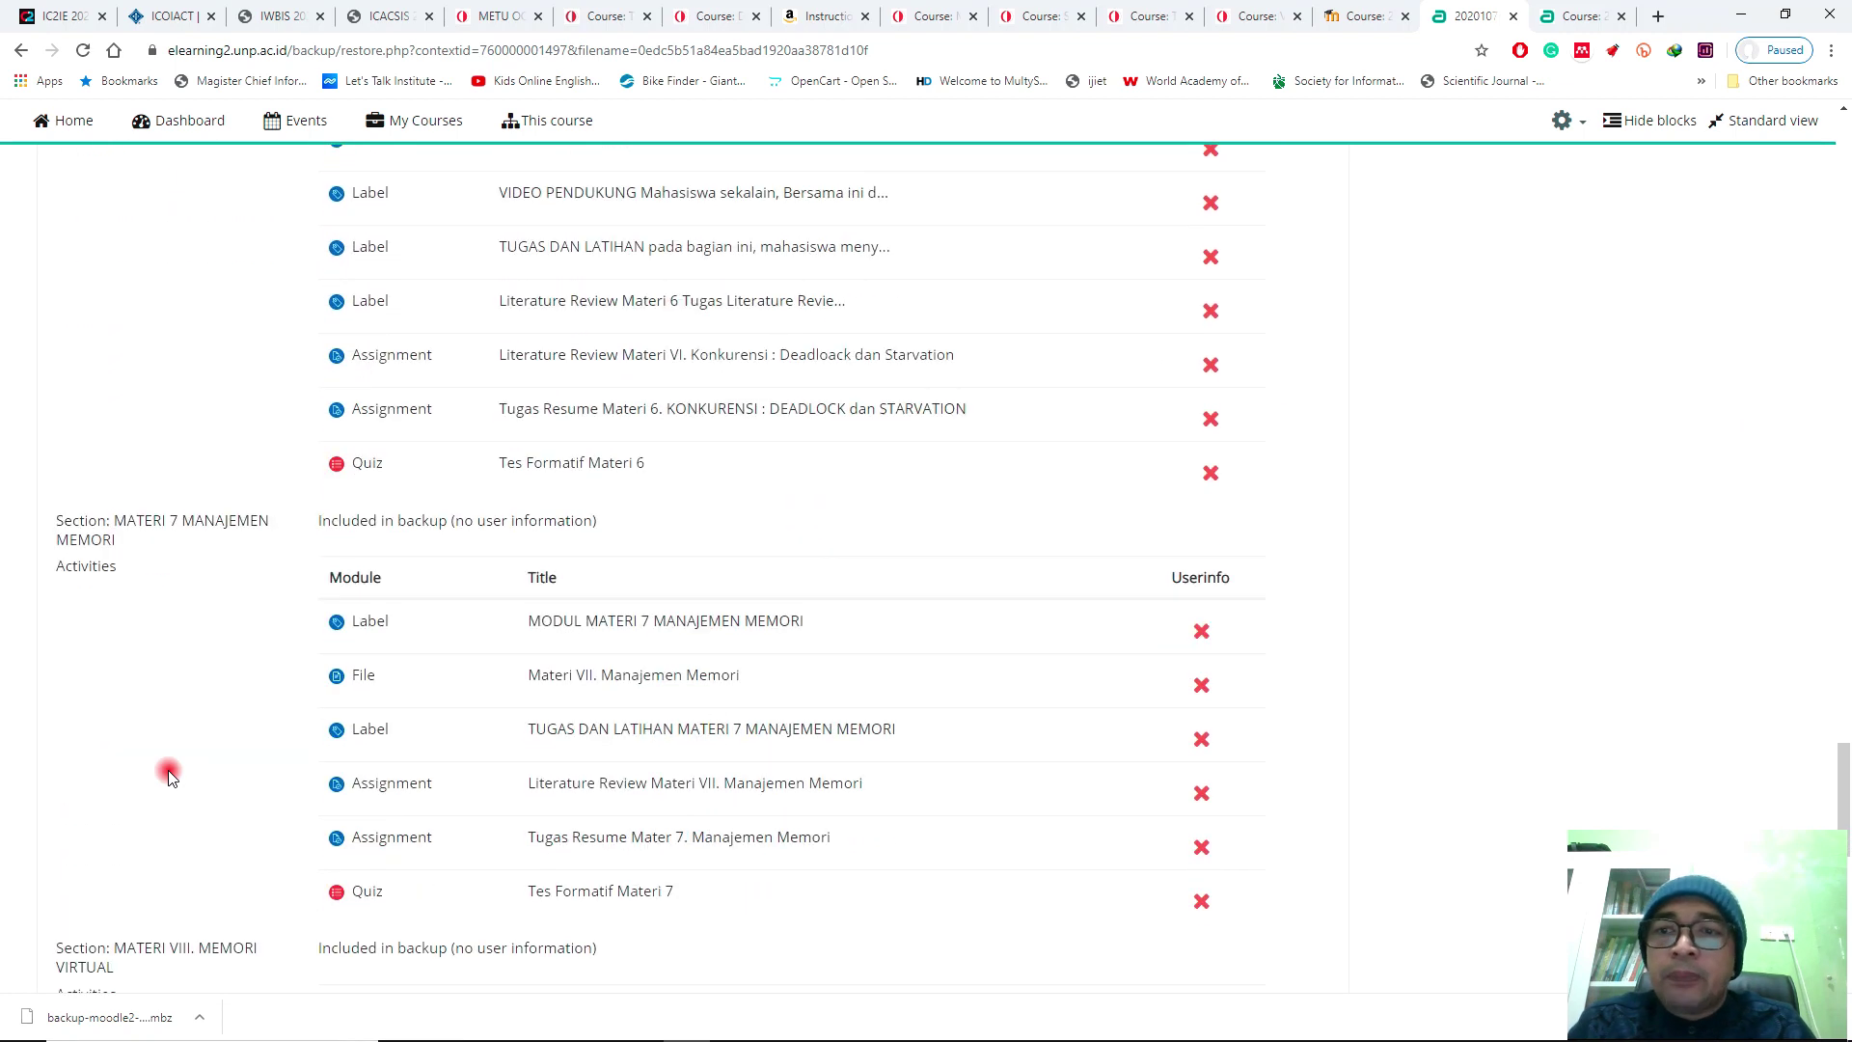
{"action": "scroll", "coordinate": [168, 775], "scroll_direction": "down", "scroll_amount": 4}
{"action": "scroll", "coordinate": [168, 775], "scroll_direction": "down", "scroll_amount": 6}
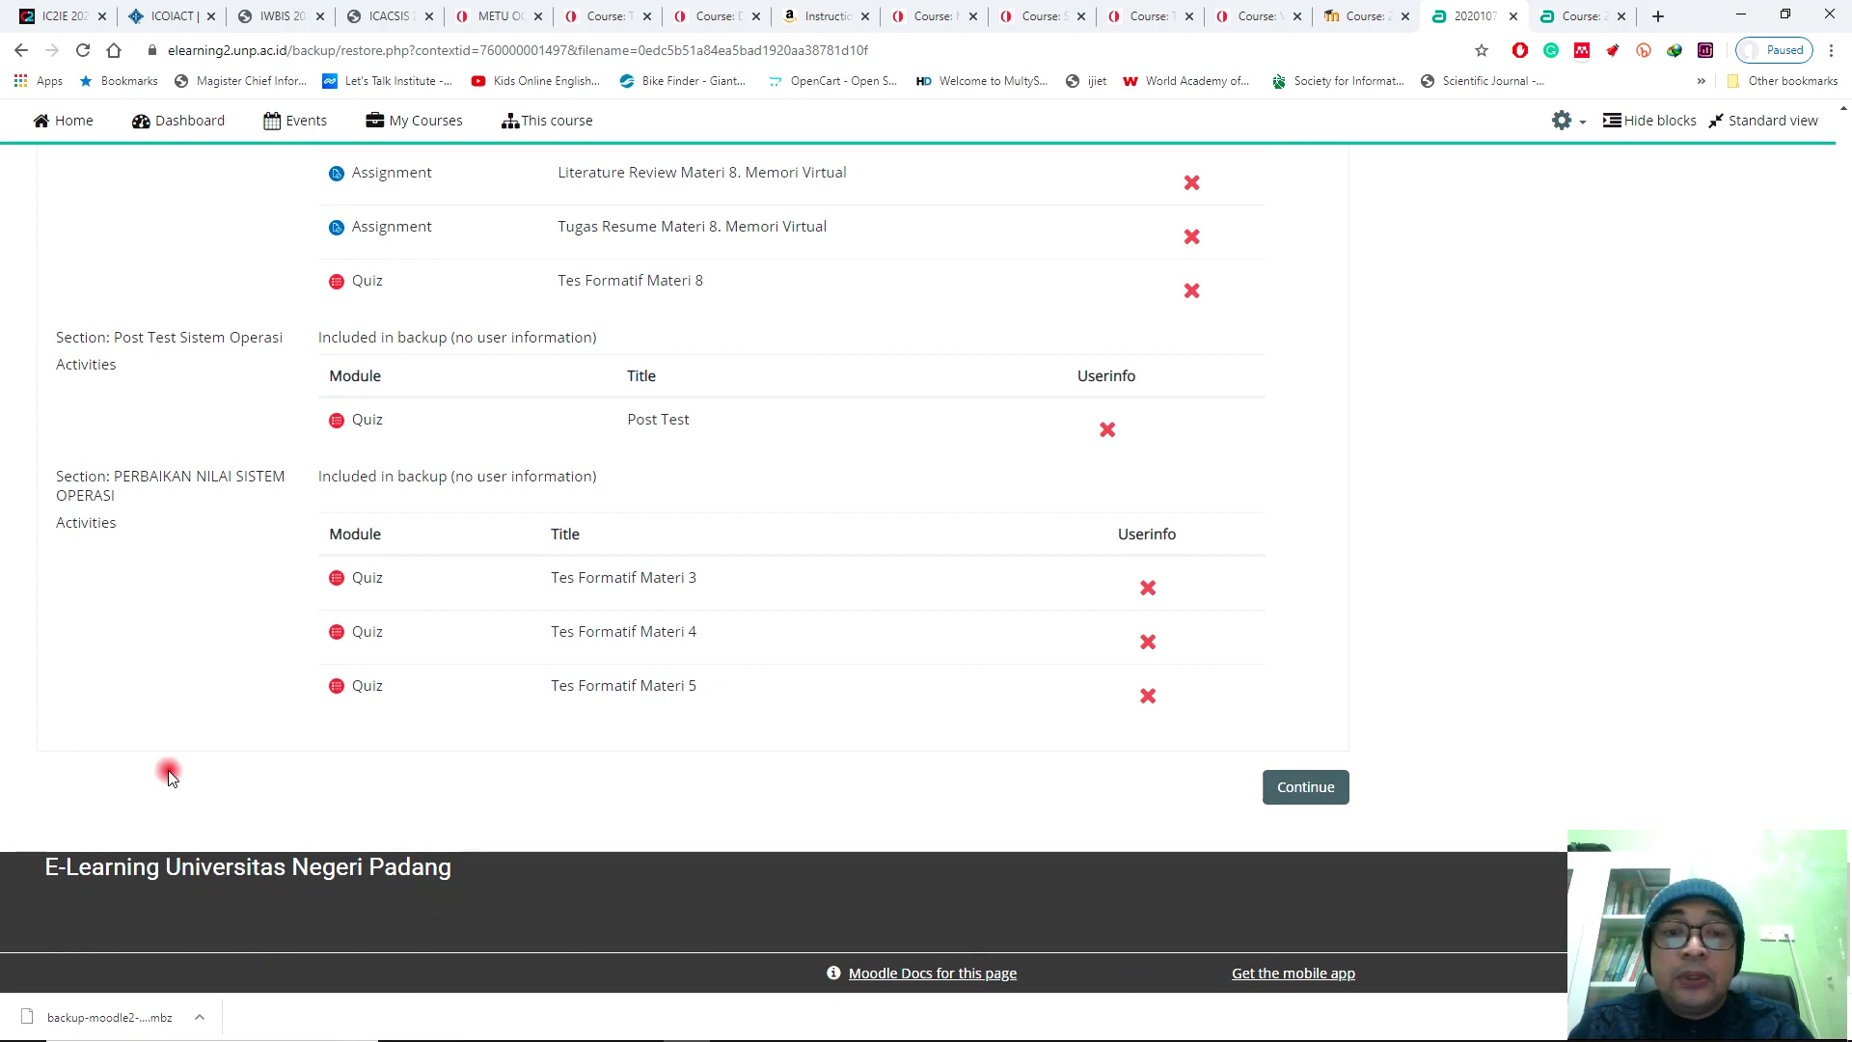
Confirm the backup, compare against the current course page, and choose to merge the backup course into this course as the restore destination
{"action": "left_click", "coordinate": [1307, 787]}
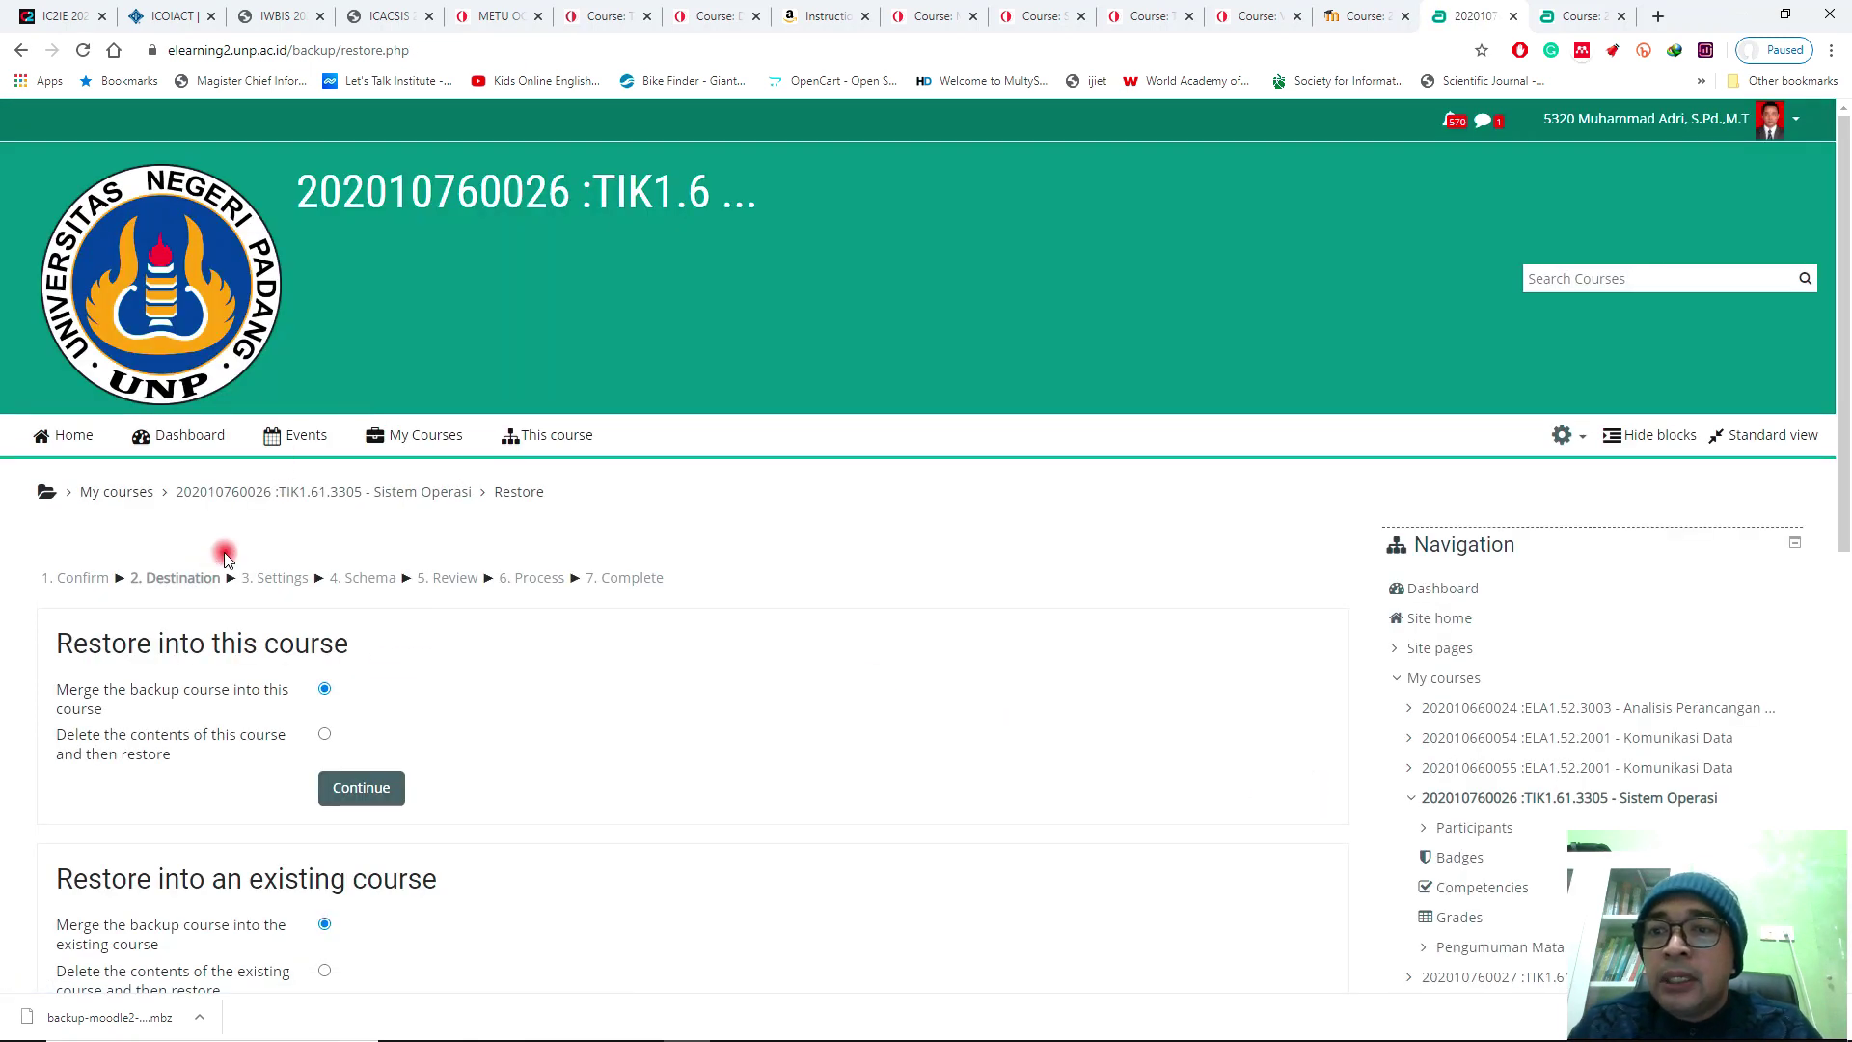
{"action": "scroll", "coordinate": [244, 543], "scroll_direction": "down", "scroll_amount": 2}
{"action": "scroll", "coordinate": [245, 538], "scroll_direction": "up", "scroll_amount": 2}
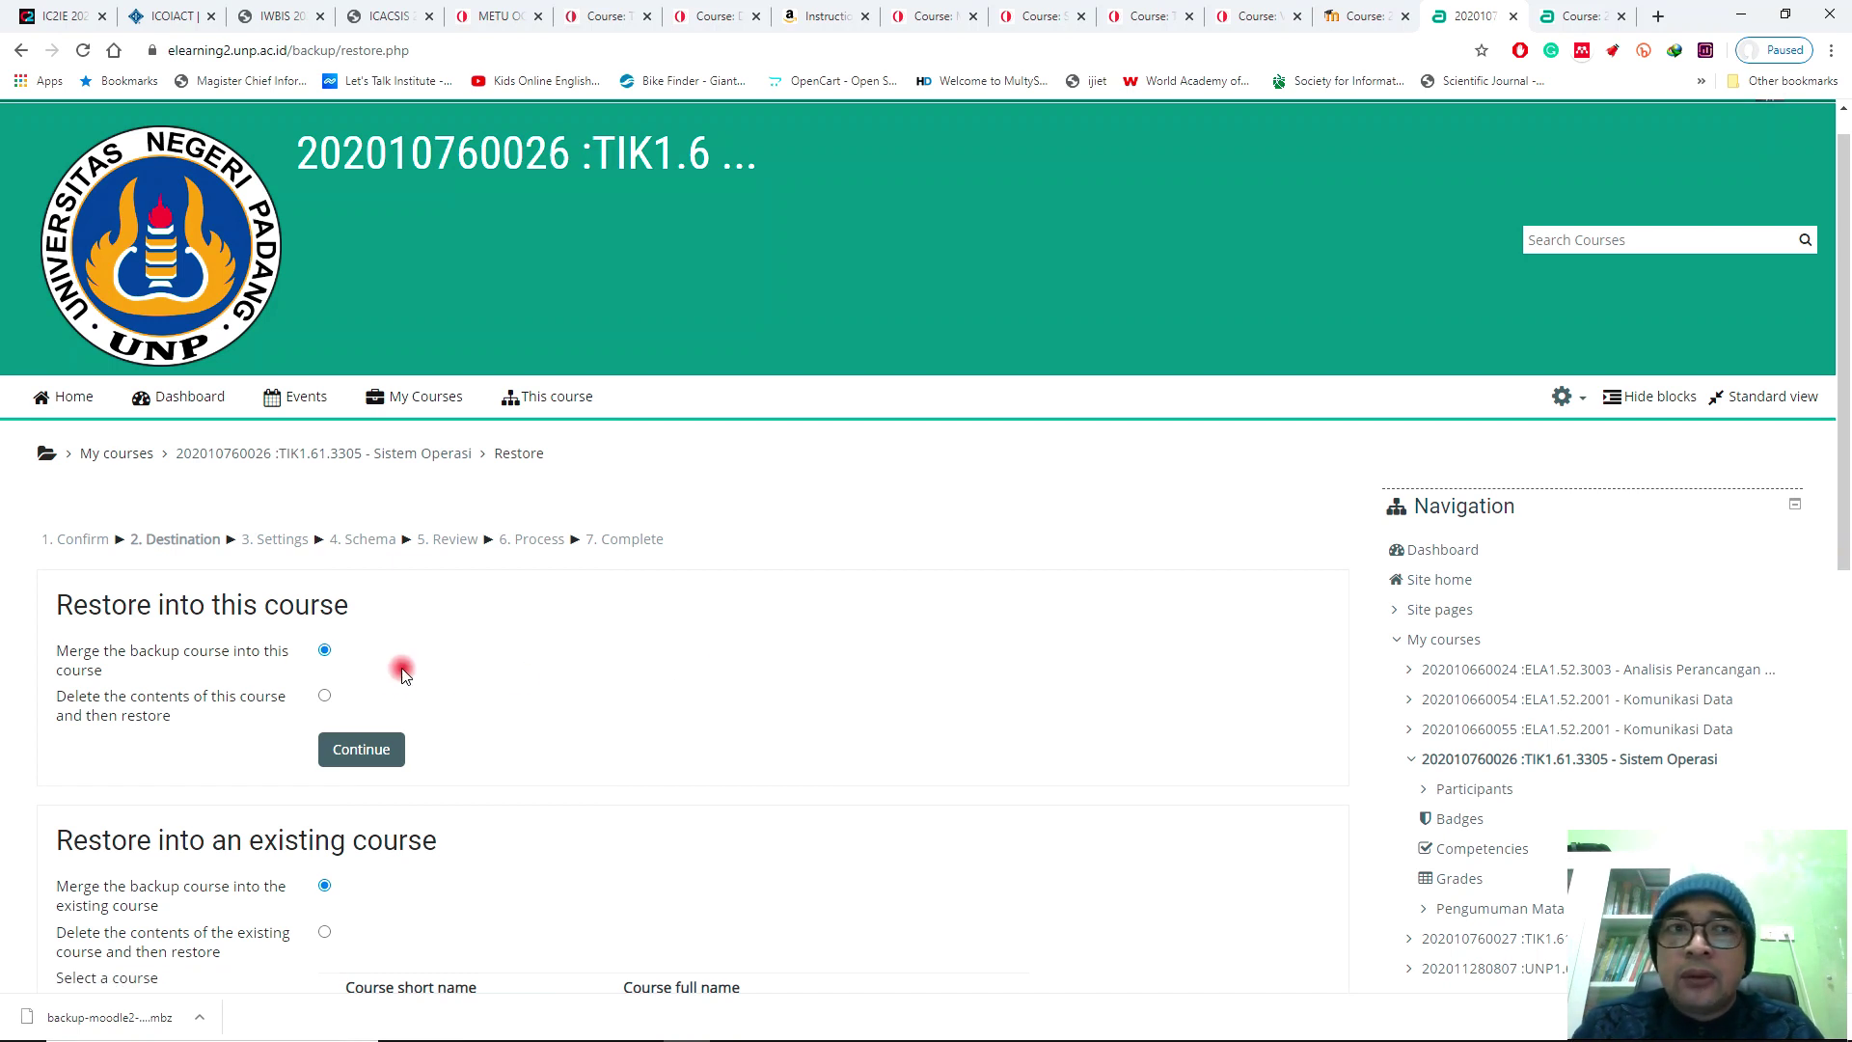
{"action": "left_click", "coordinate": [1573, 23]}
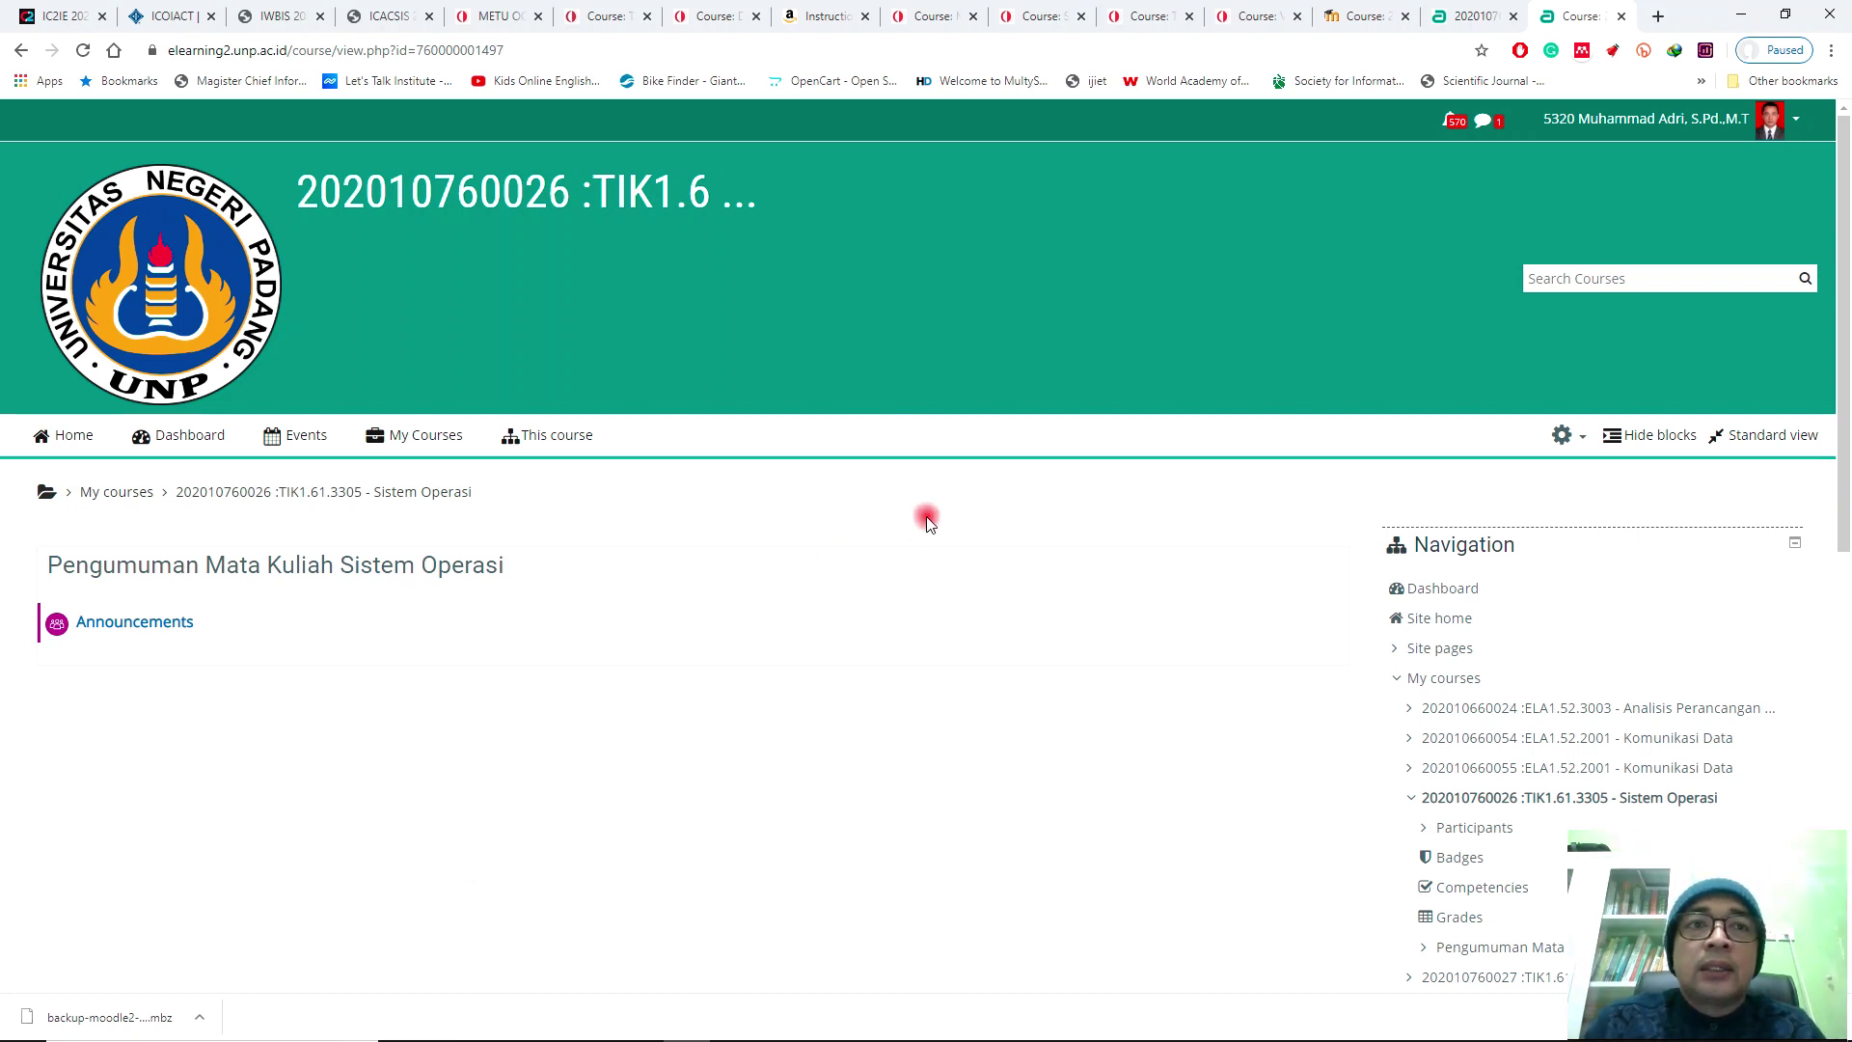
{"action": "left_click", "coordinate": [1461, 20]}
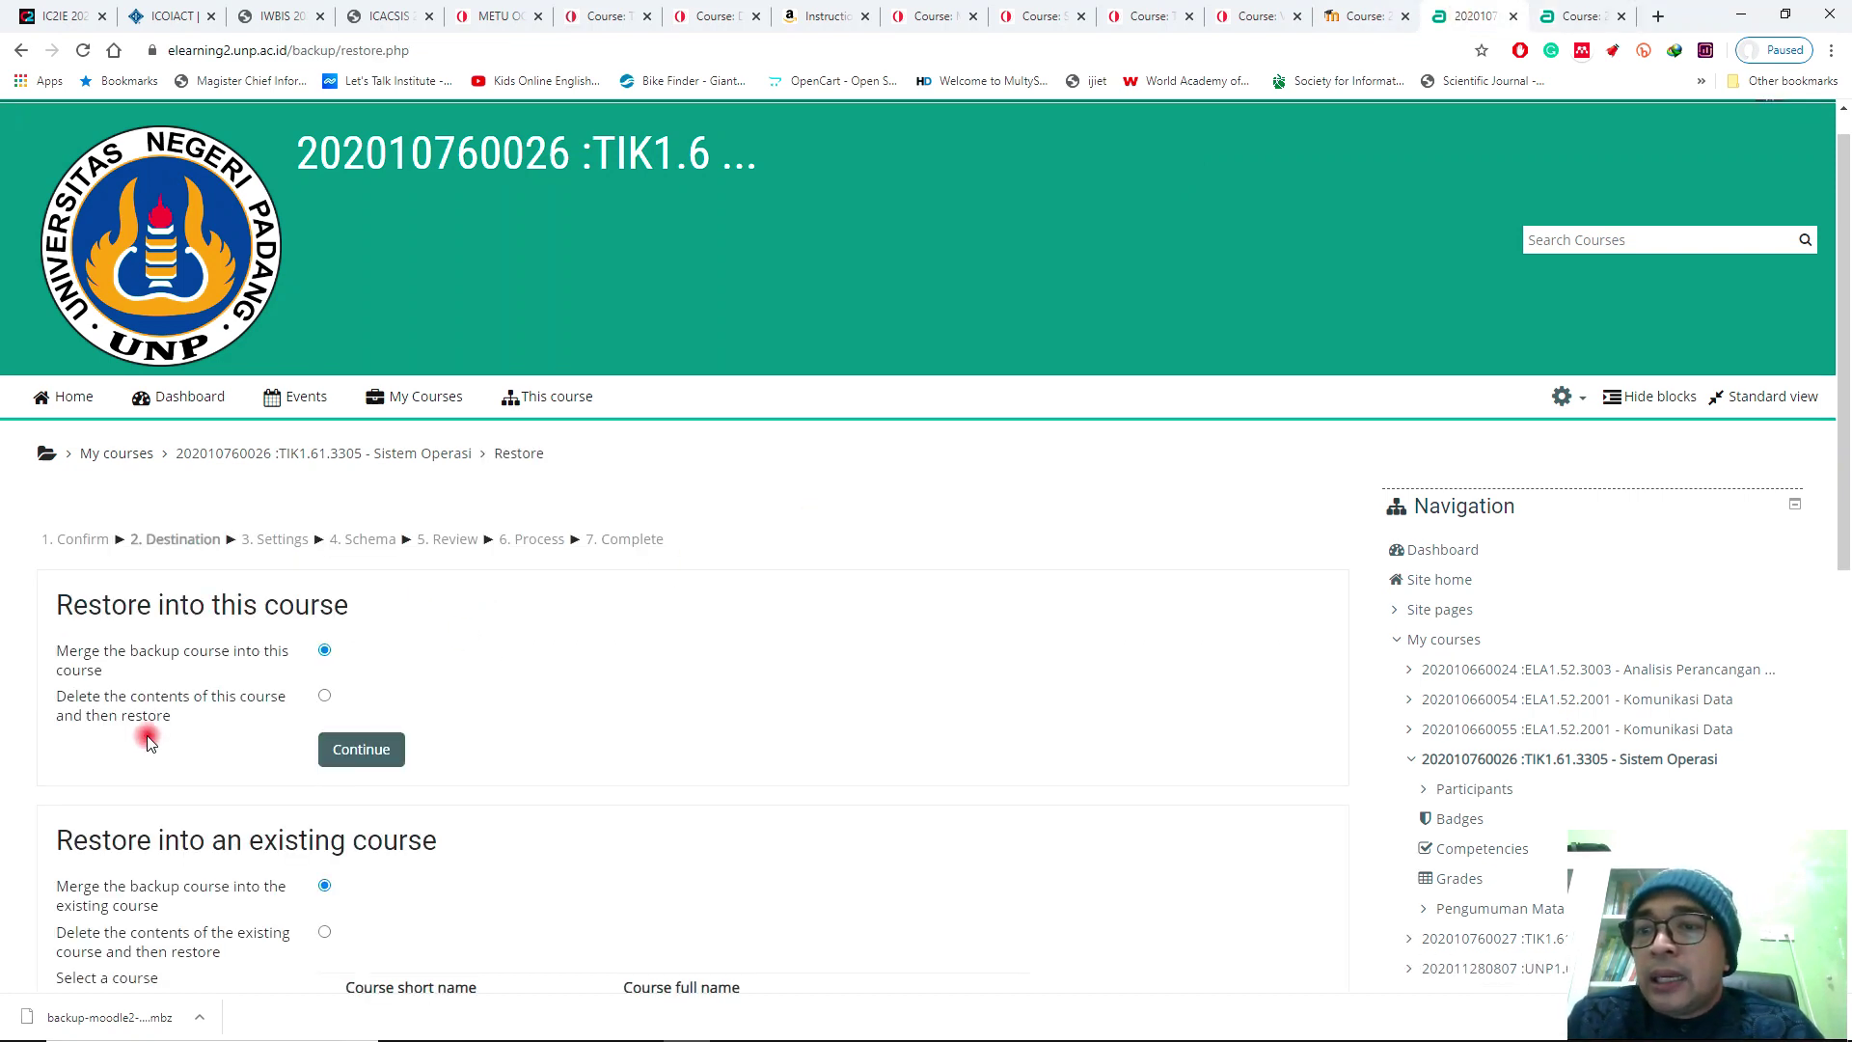
{"action": "left_click", "coordinate": [1557, 17]}
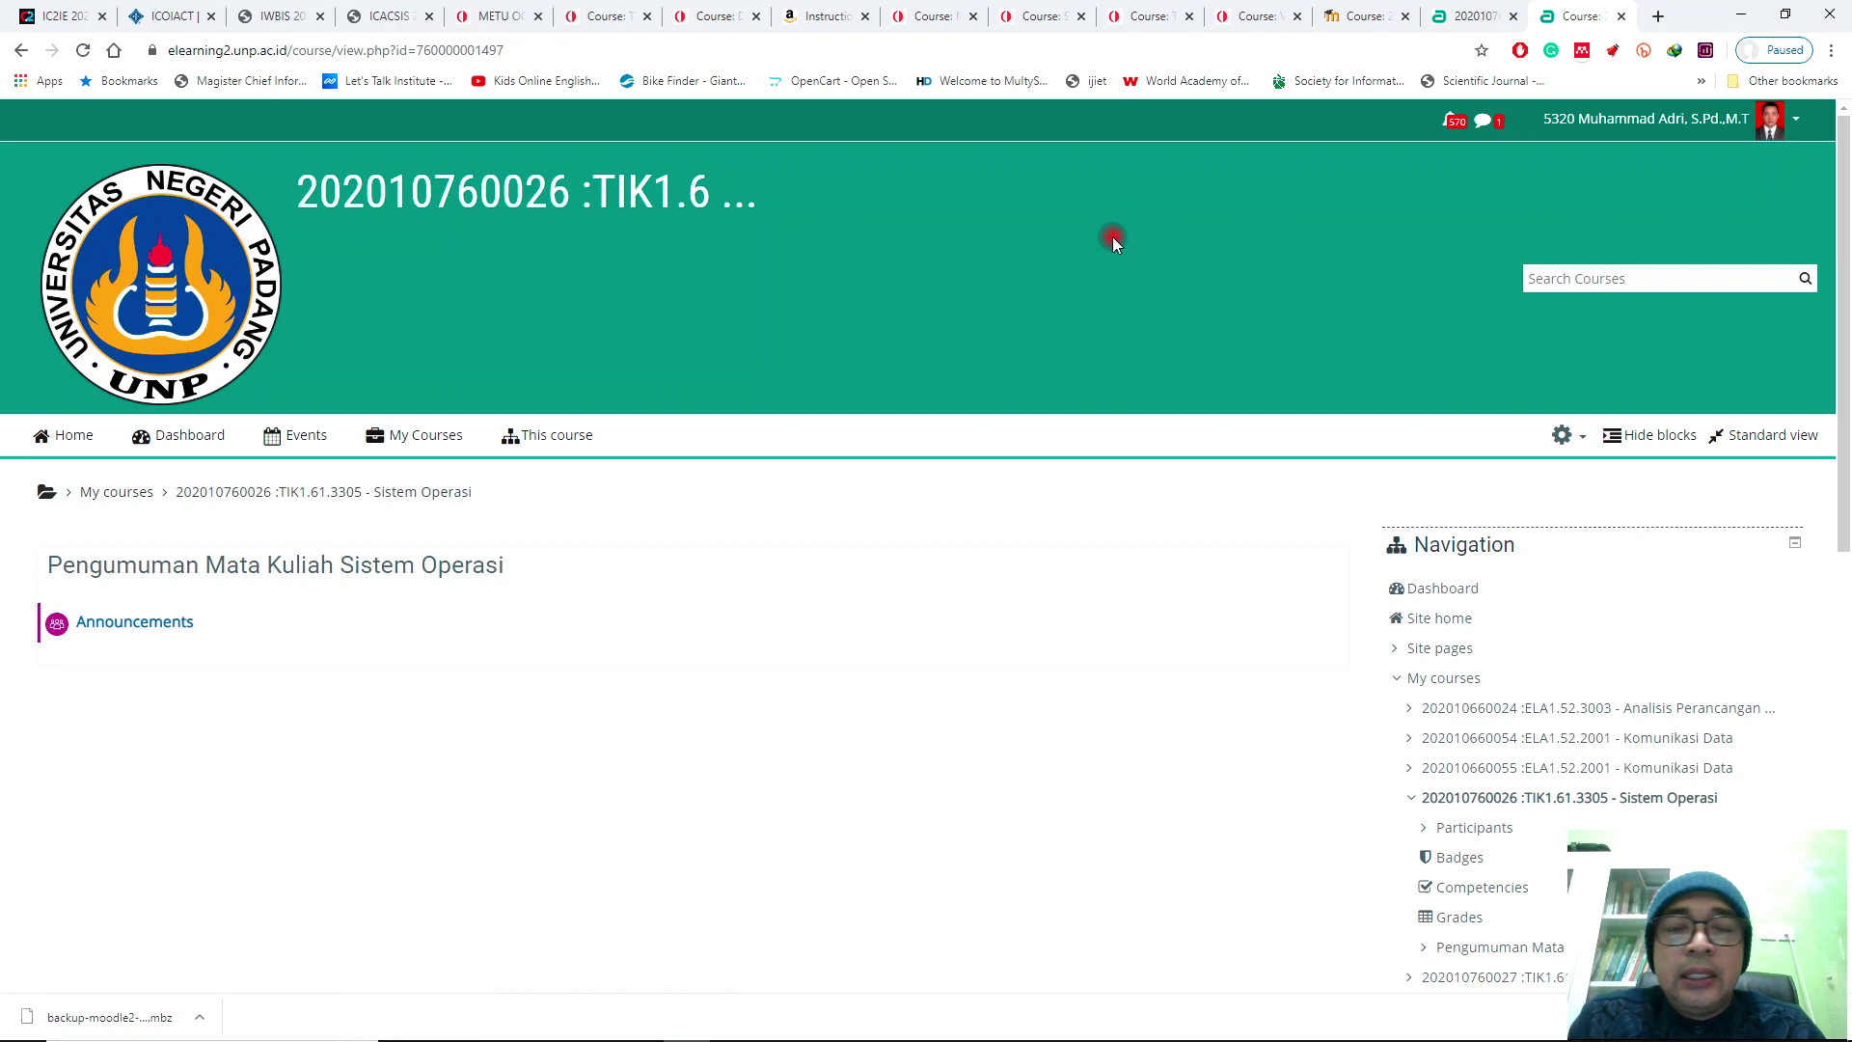
{"action": "left_click", "coordinate": [1461, 17]}
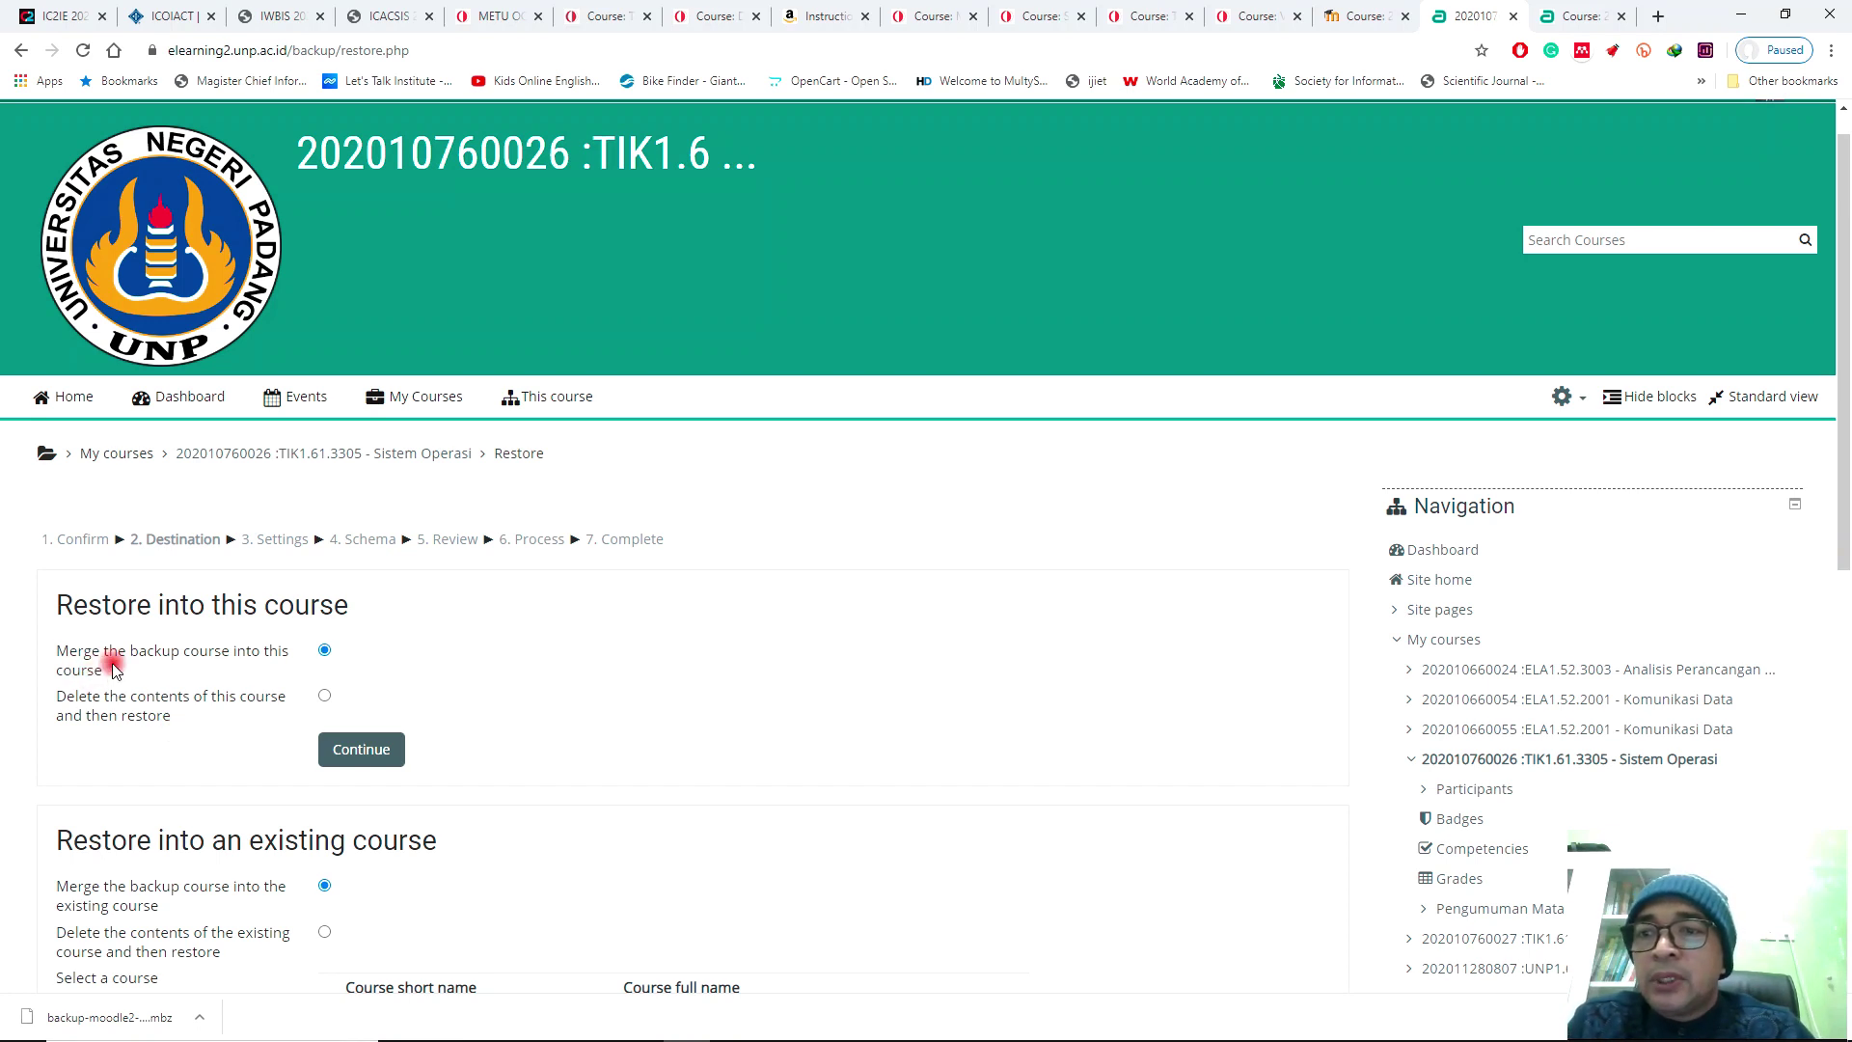
{"action": "left_click", "coordinate": [364, 745]}
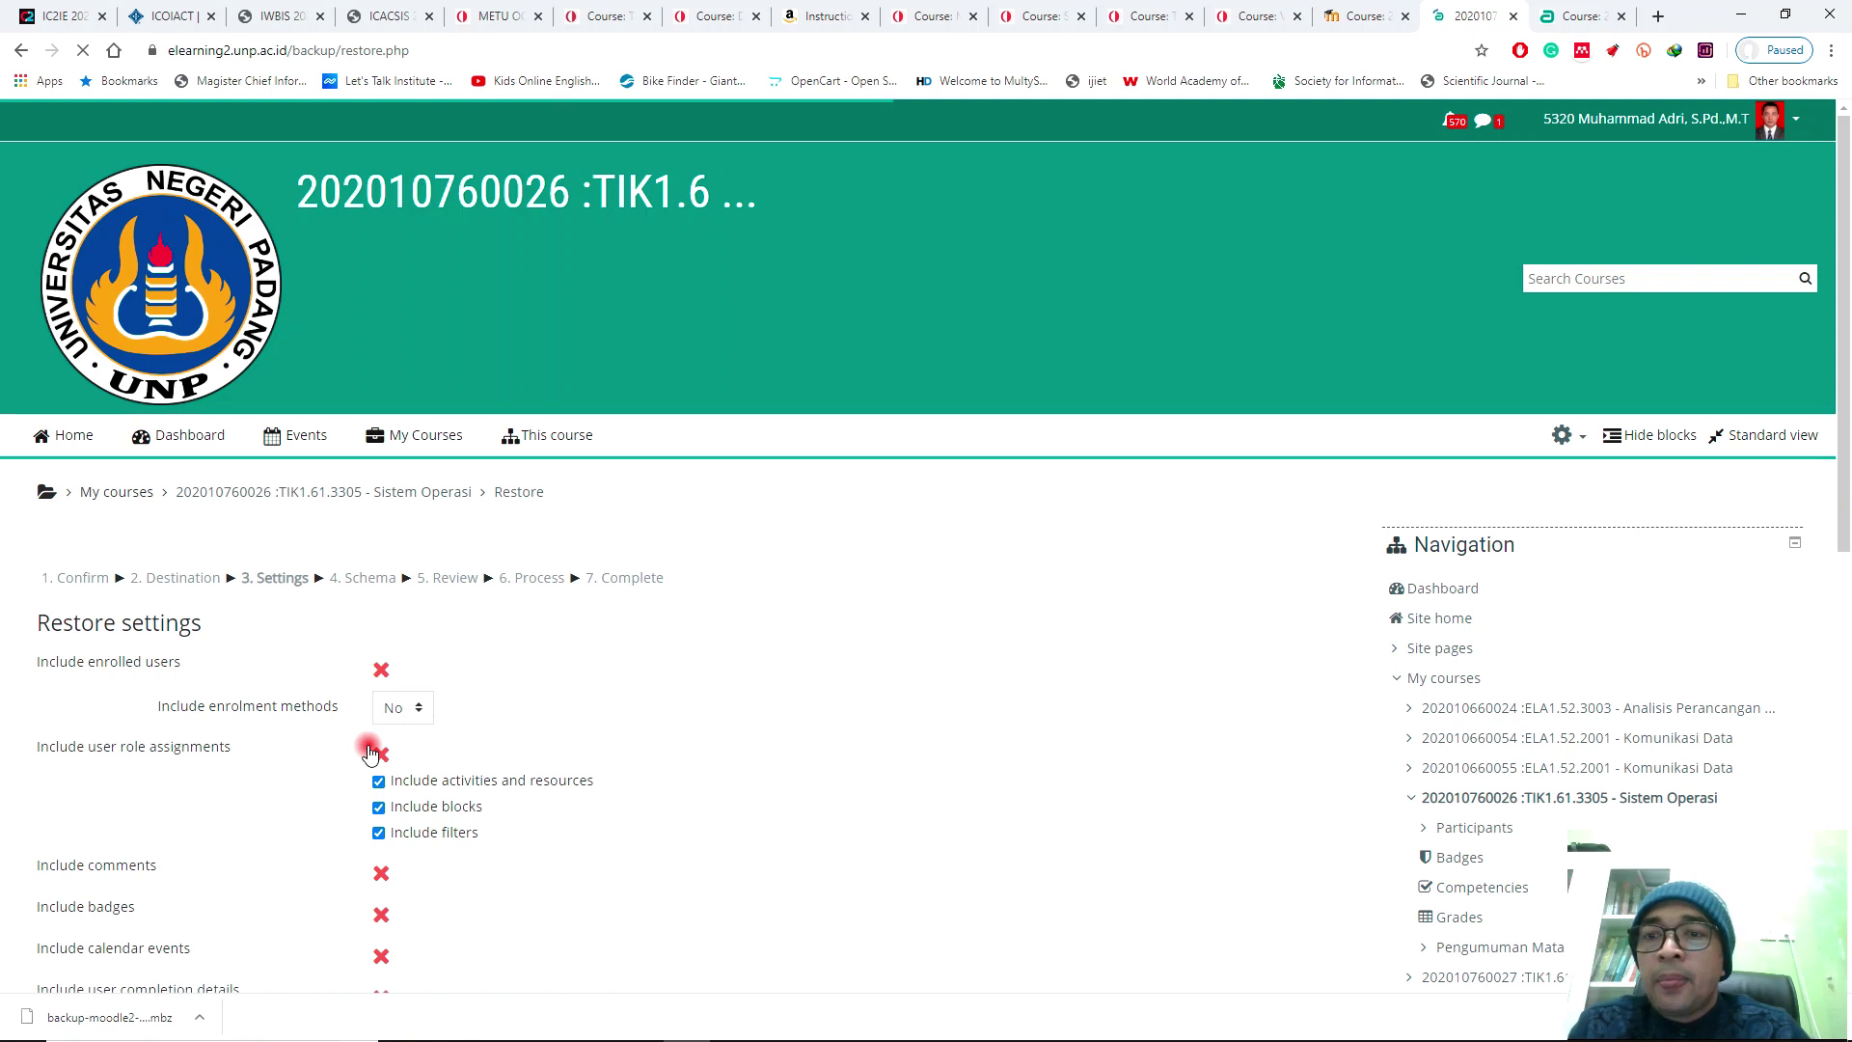
Keep enrolment methods at No, leave the other restore settings at their defaults, and proceed to the Schema stage
{"action": "scroll", "coordinate": [603, 718], "scroll_direction": "down", "scroll_amount": 2}
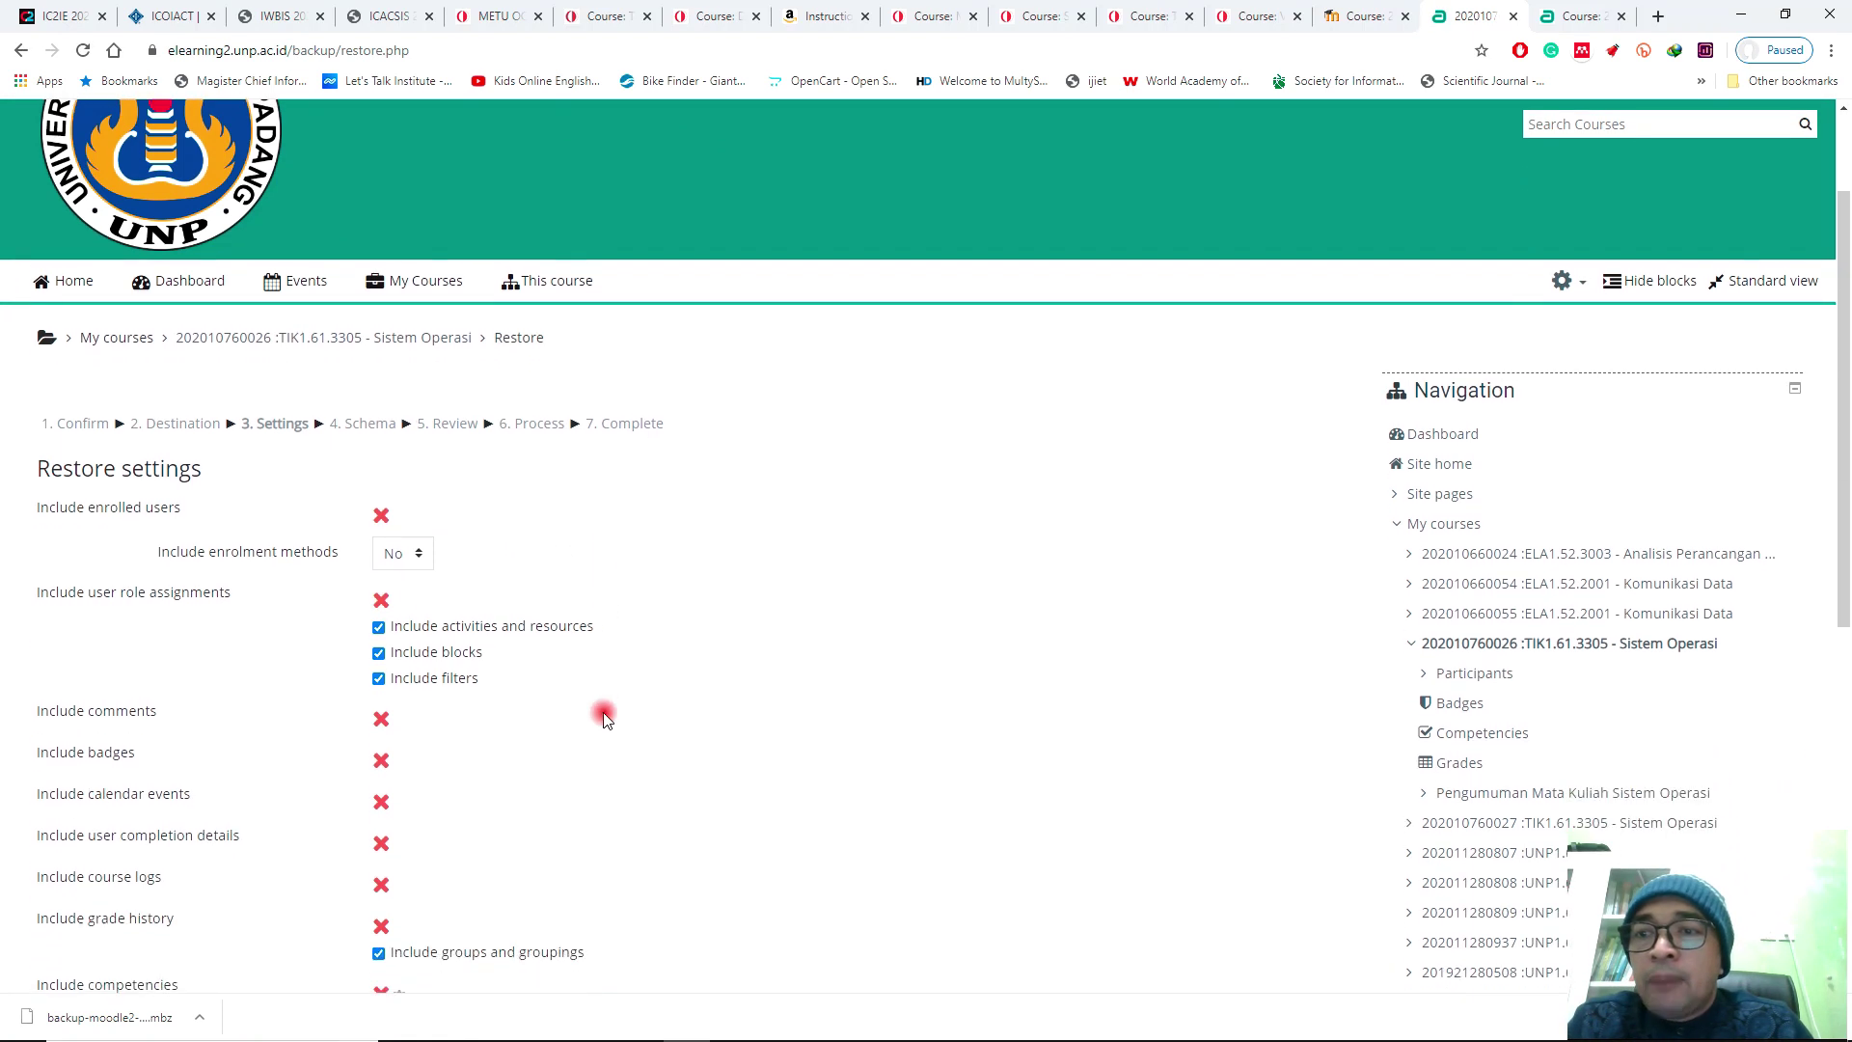
{"action": "scroll", "coordinate": [603, 718], "scroll_direction": "down", "scroll_amount": 1}
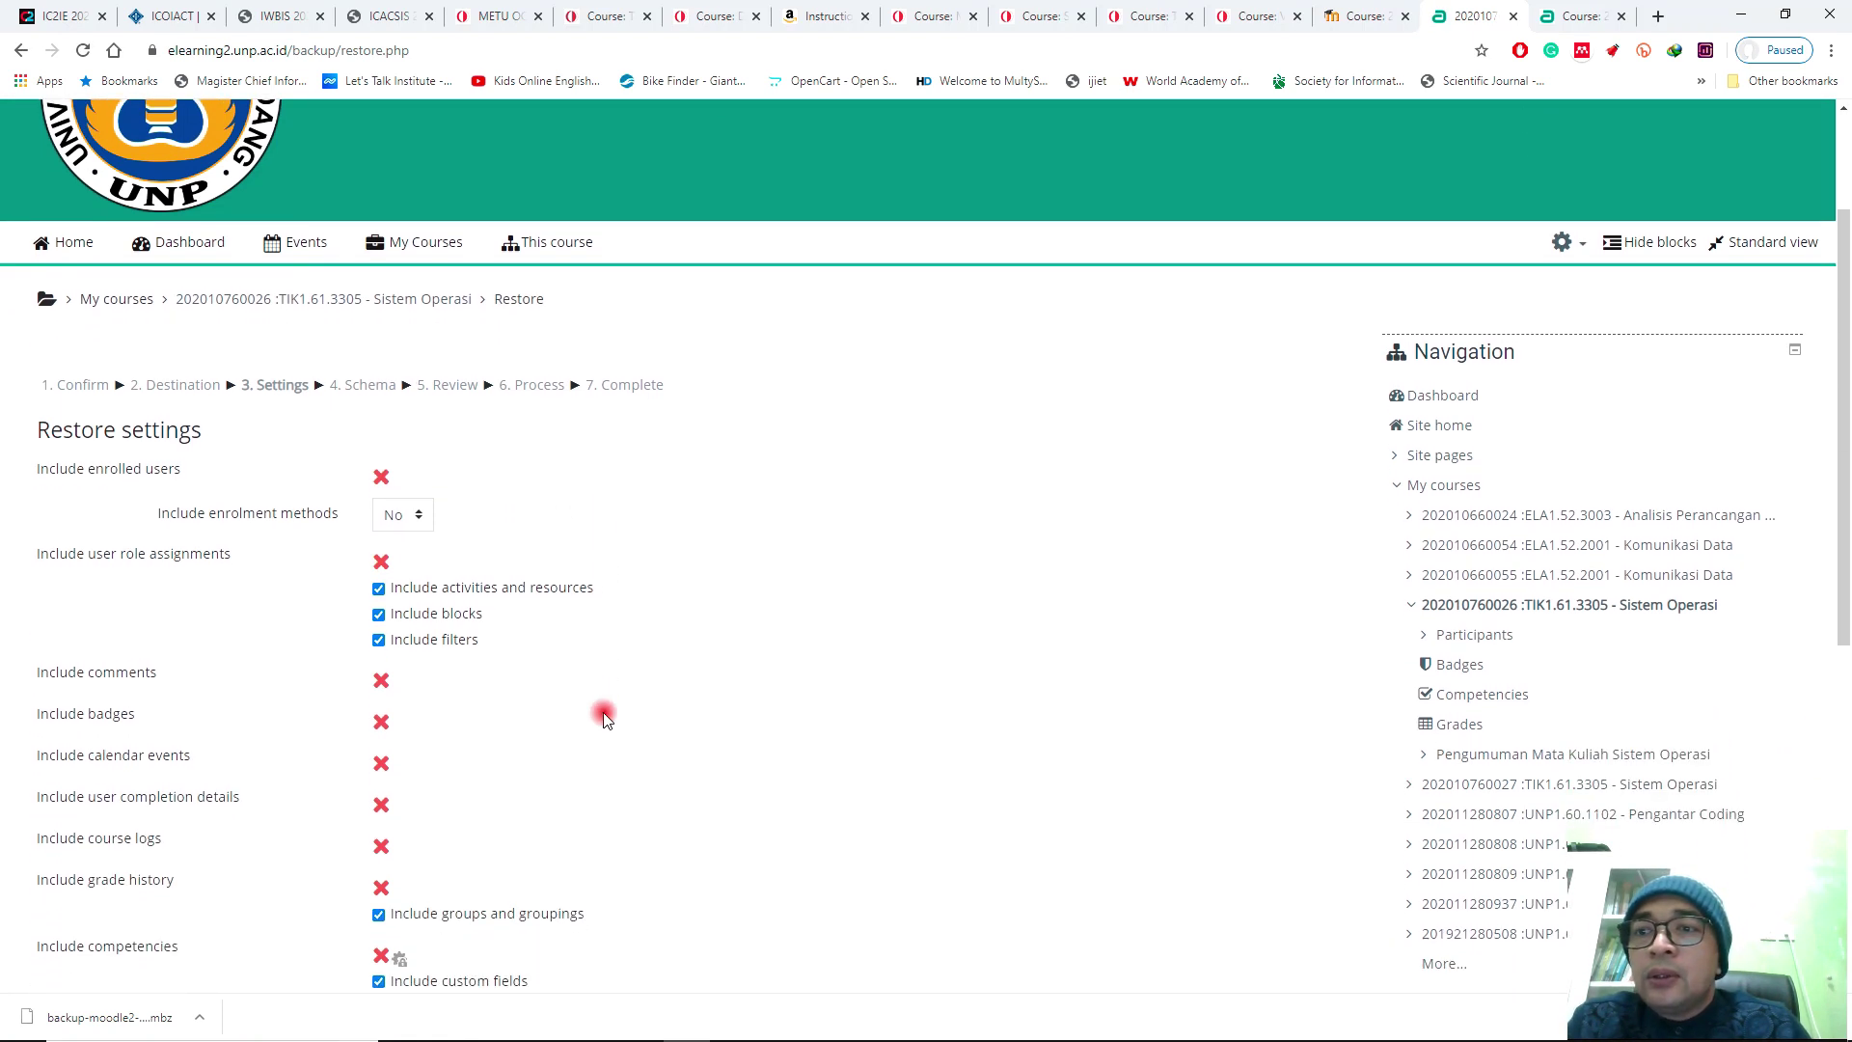
{"action": "scroll", "coordinate": [603, 719], "scroll_direction": "down", "scroll_amount": 1}
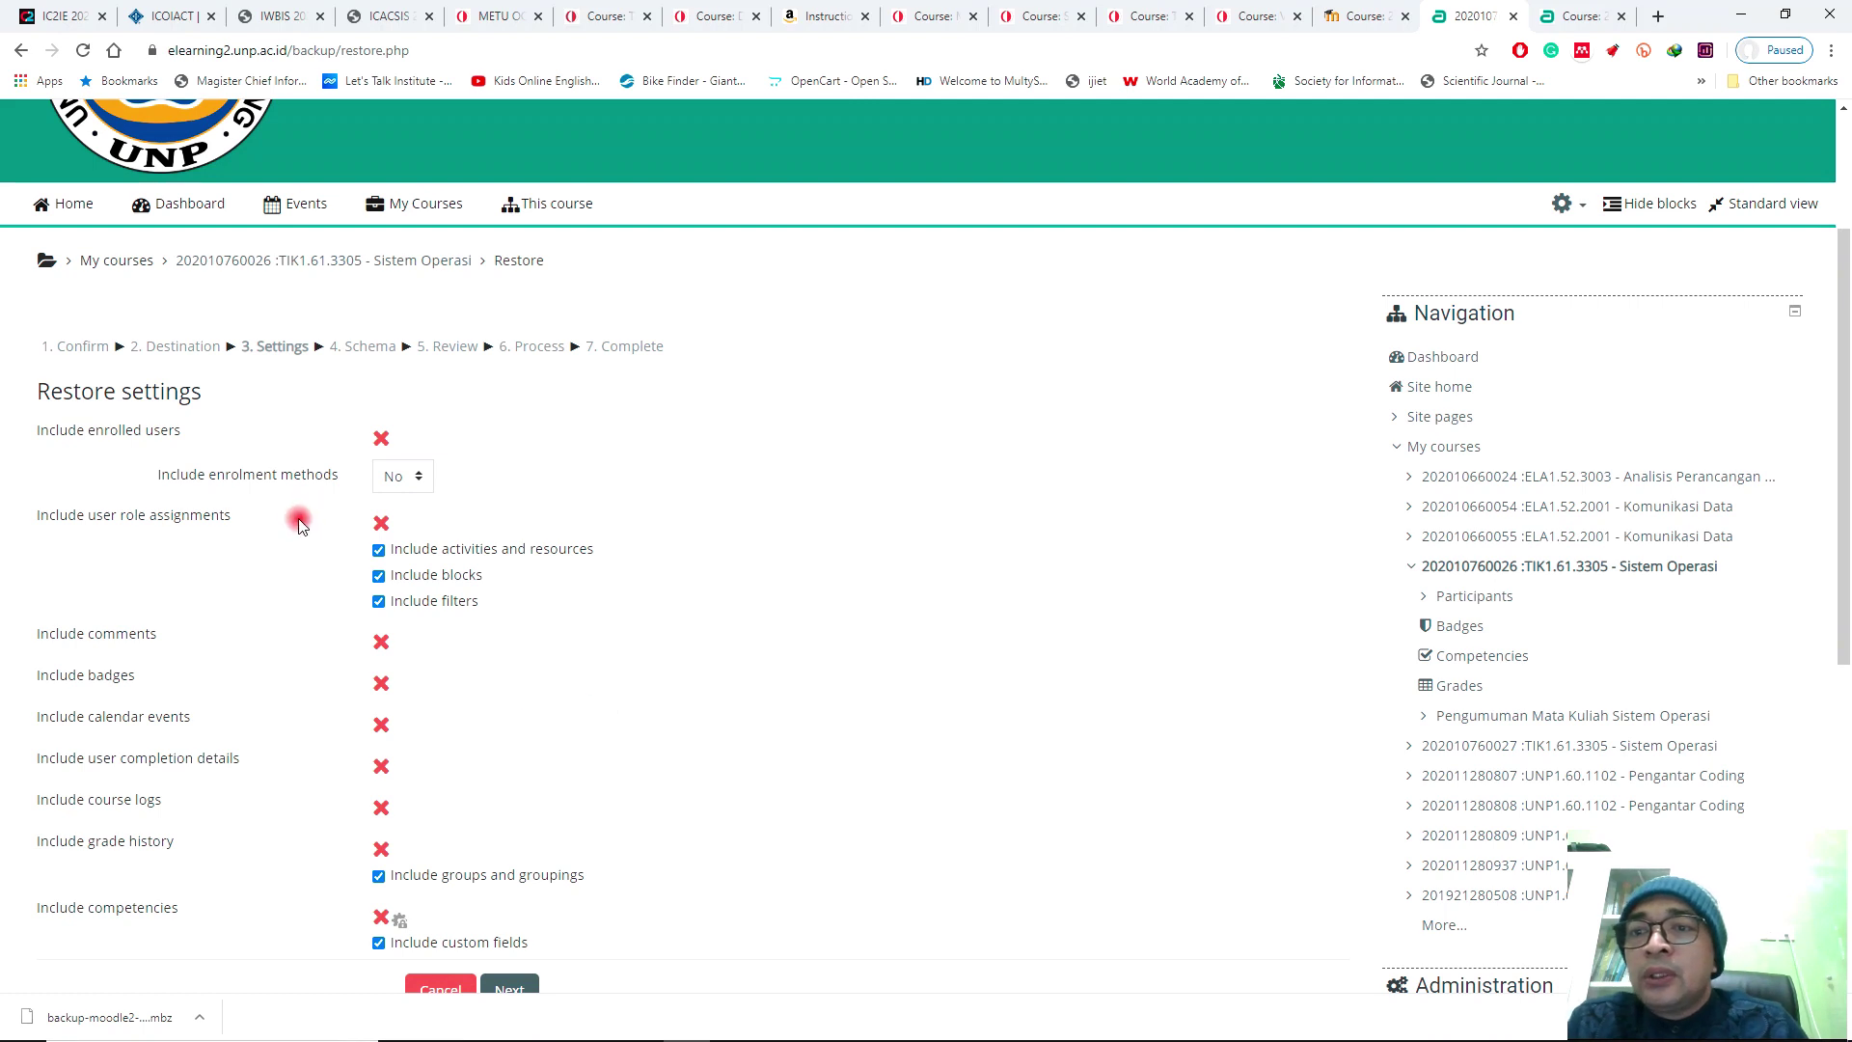
{"action": "left_click", "coordinate": [382, 487]}
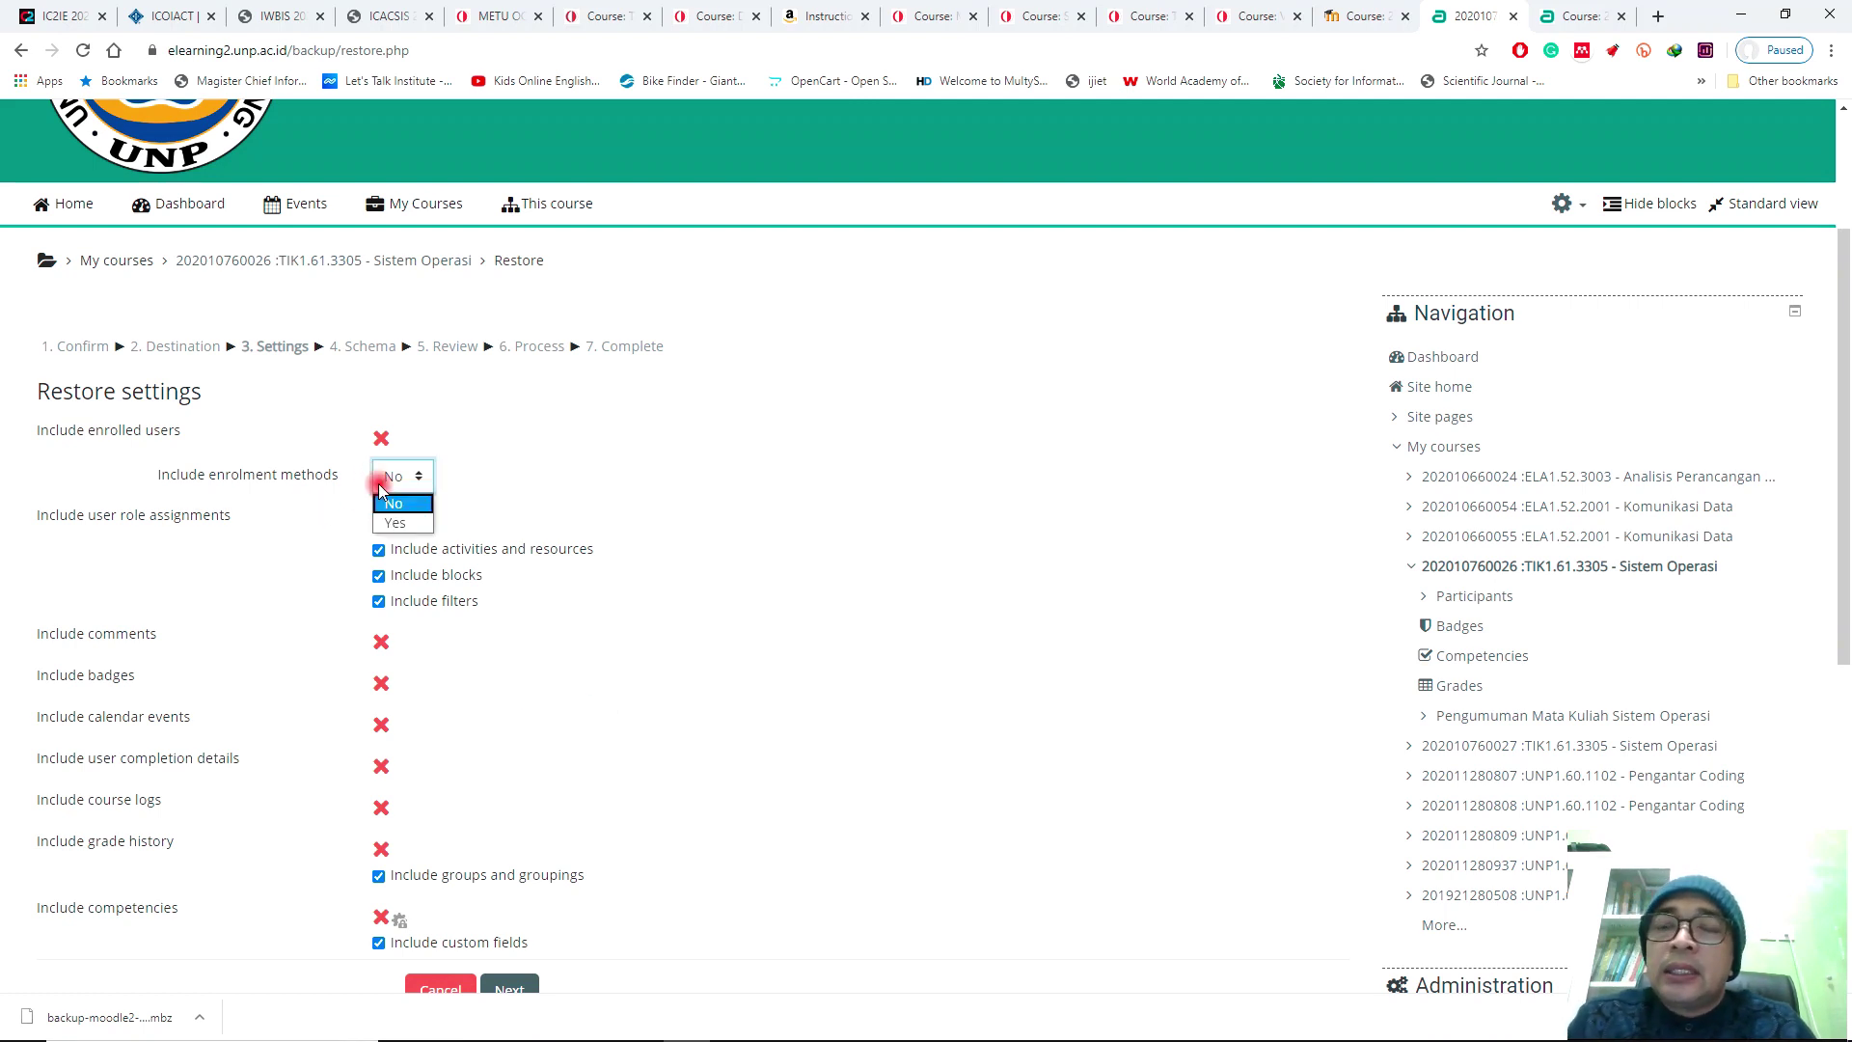
{"action": "left_click", "coordinate": [569, 447]}
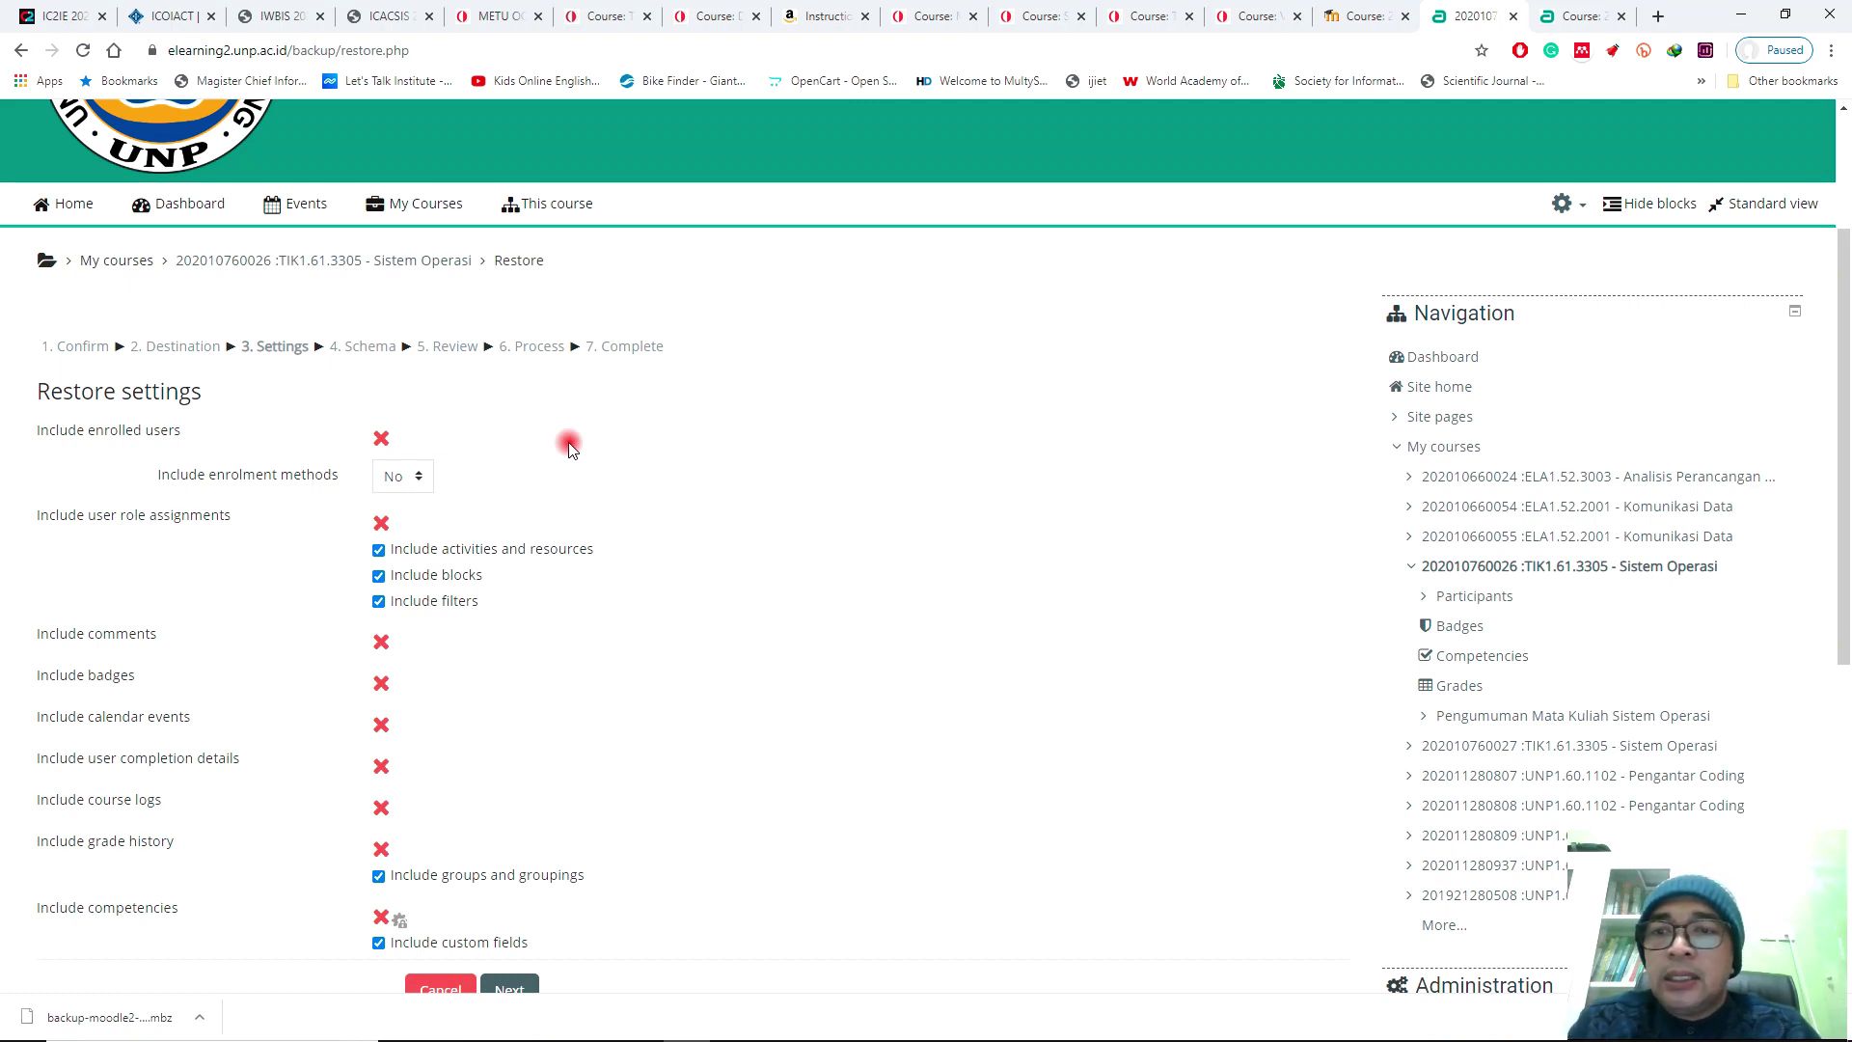
{"action": "scroll", "coordinate": [671, 511], "scroll_direction": "down", "scroll_amount": 2}
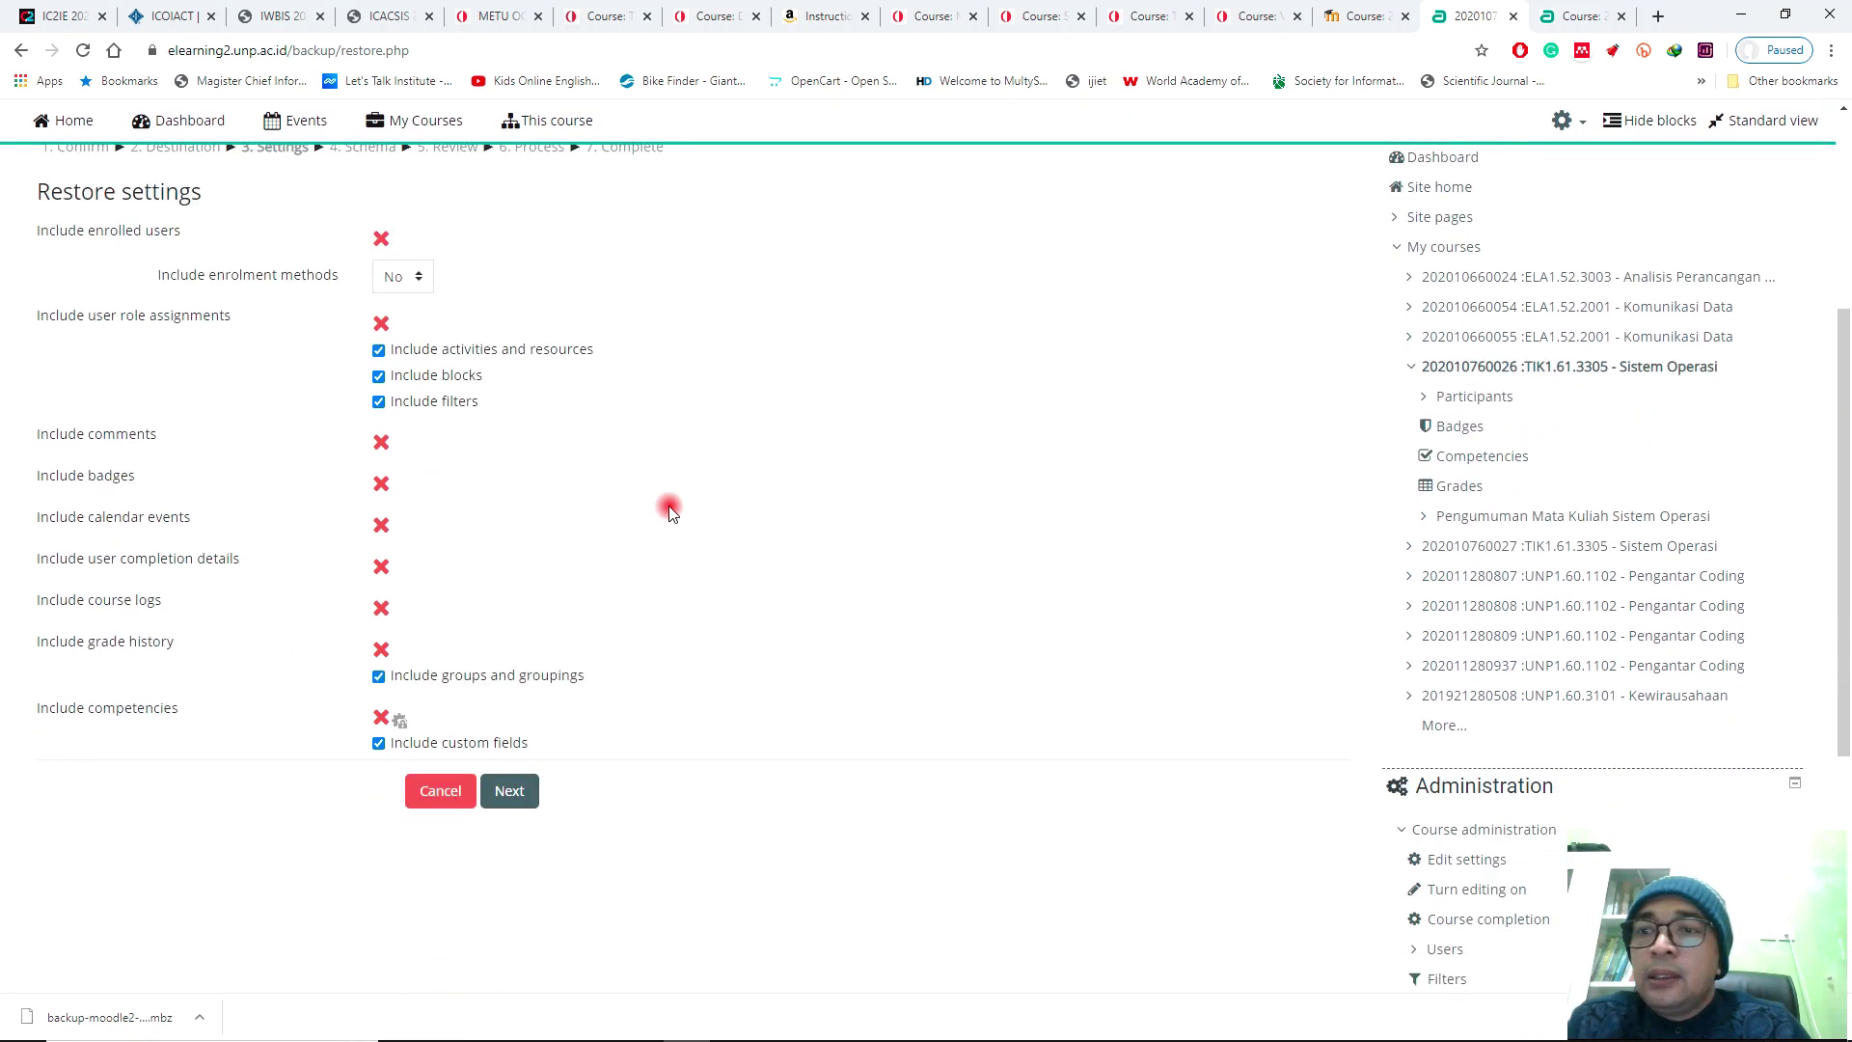
{"action": "scroll", "coordinate": [670, 511], "scroll_direction": "up", "scroll_amount": 1}
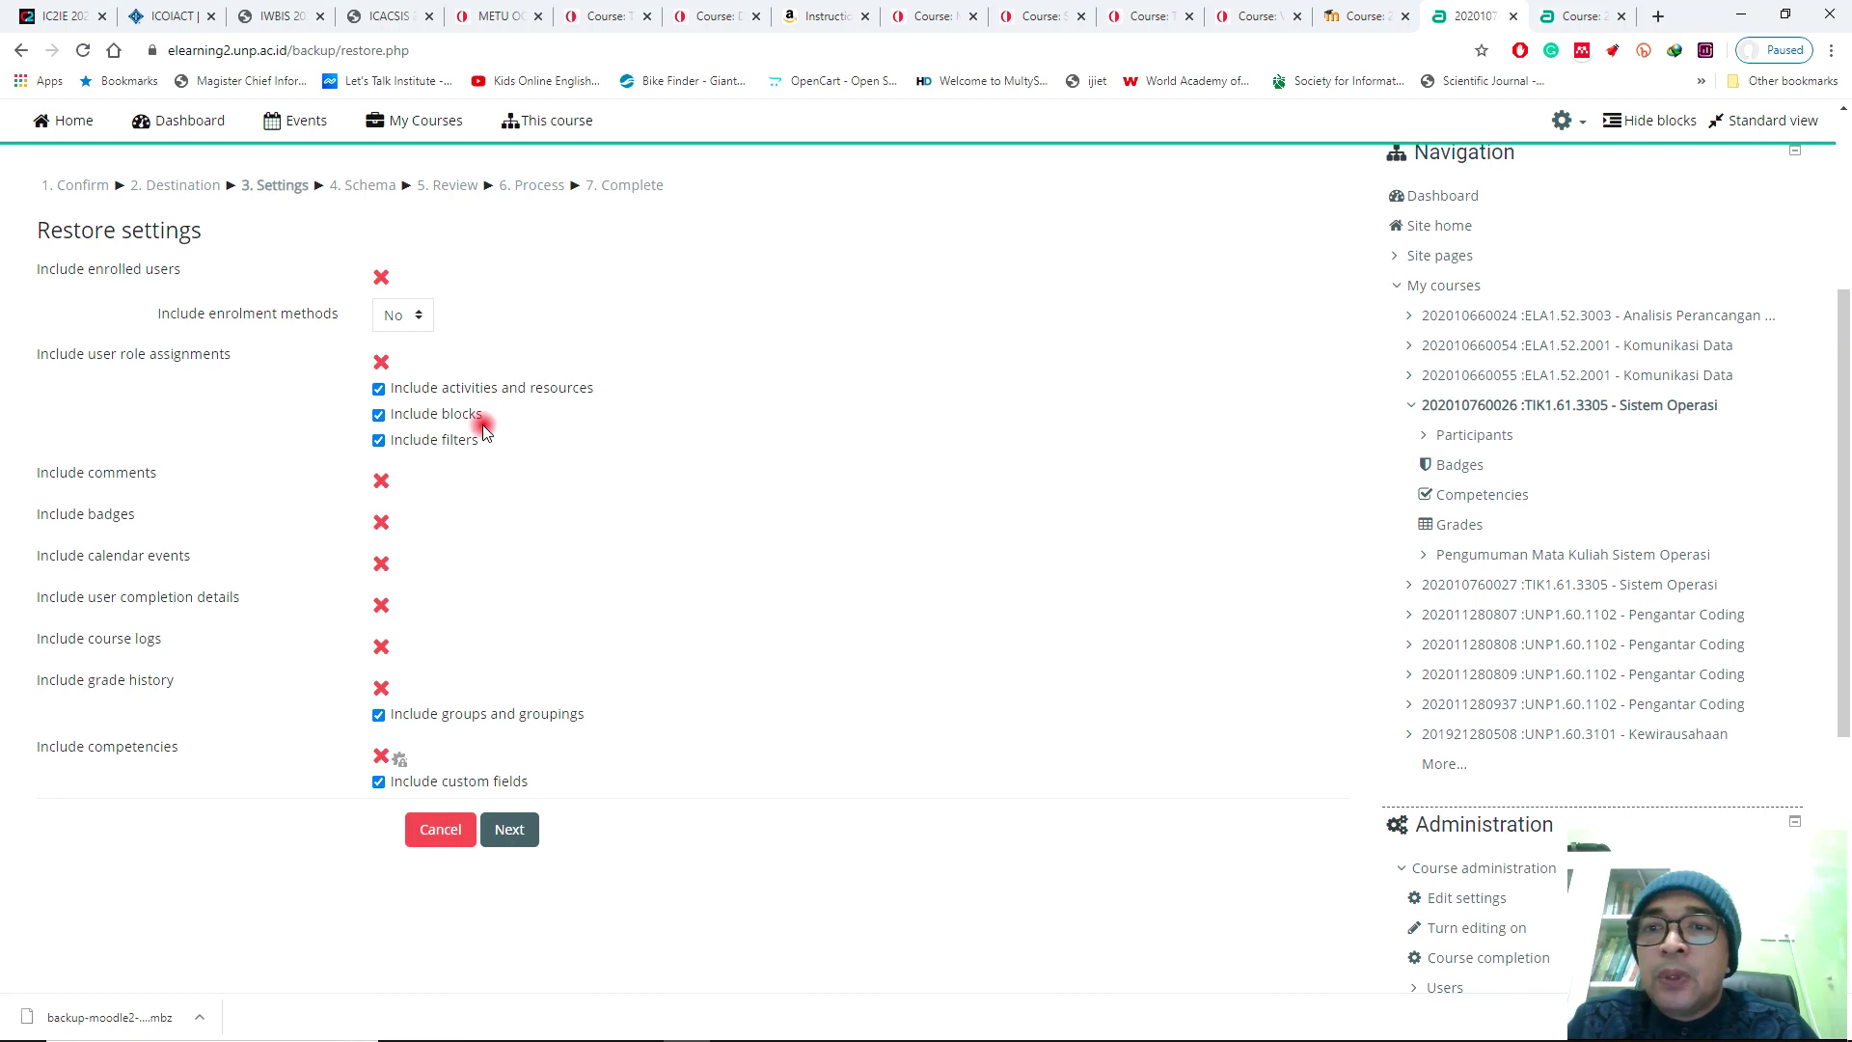
{"action": "left_click", "coordinate": [512, 834]}
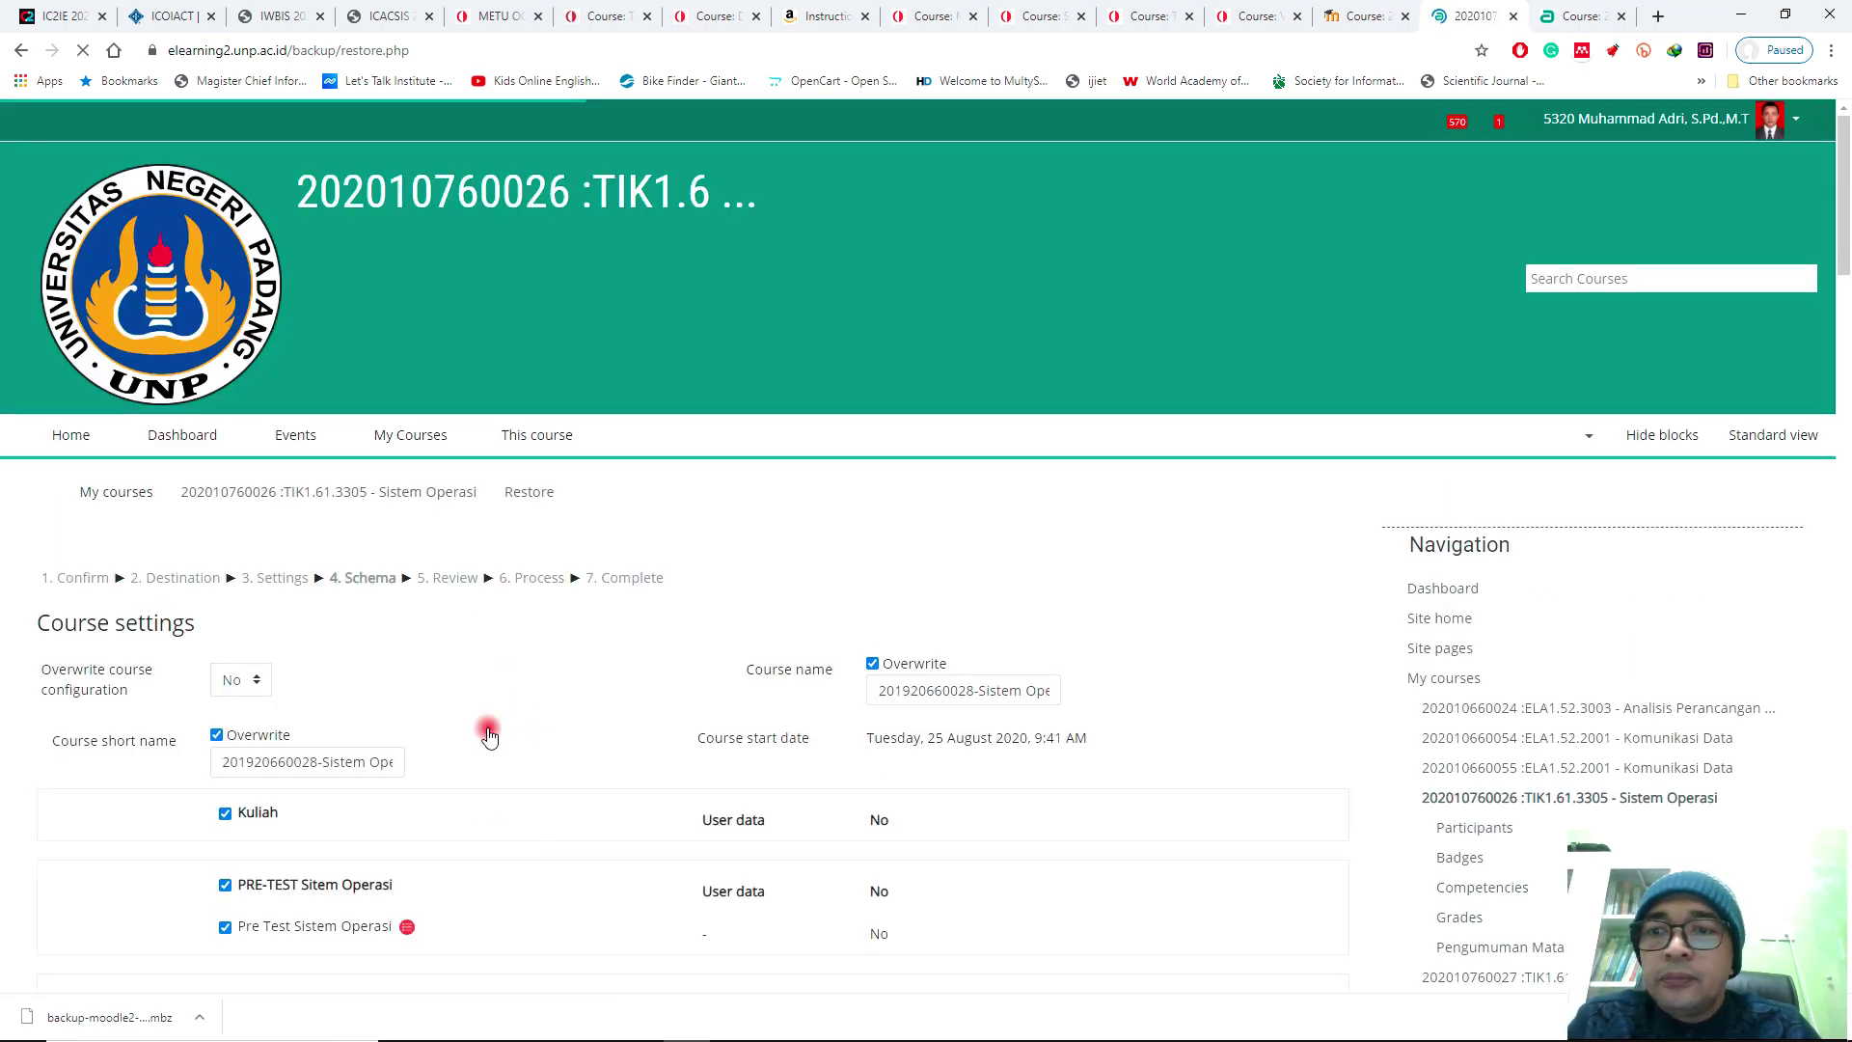
{"action": "scroll", "coordinate": [519, 691], "scroll_direction": "down", "scroll_amount": 1}
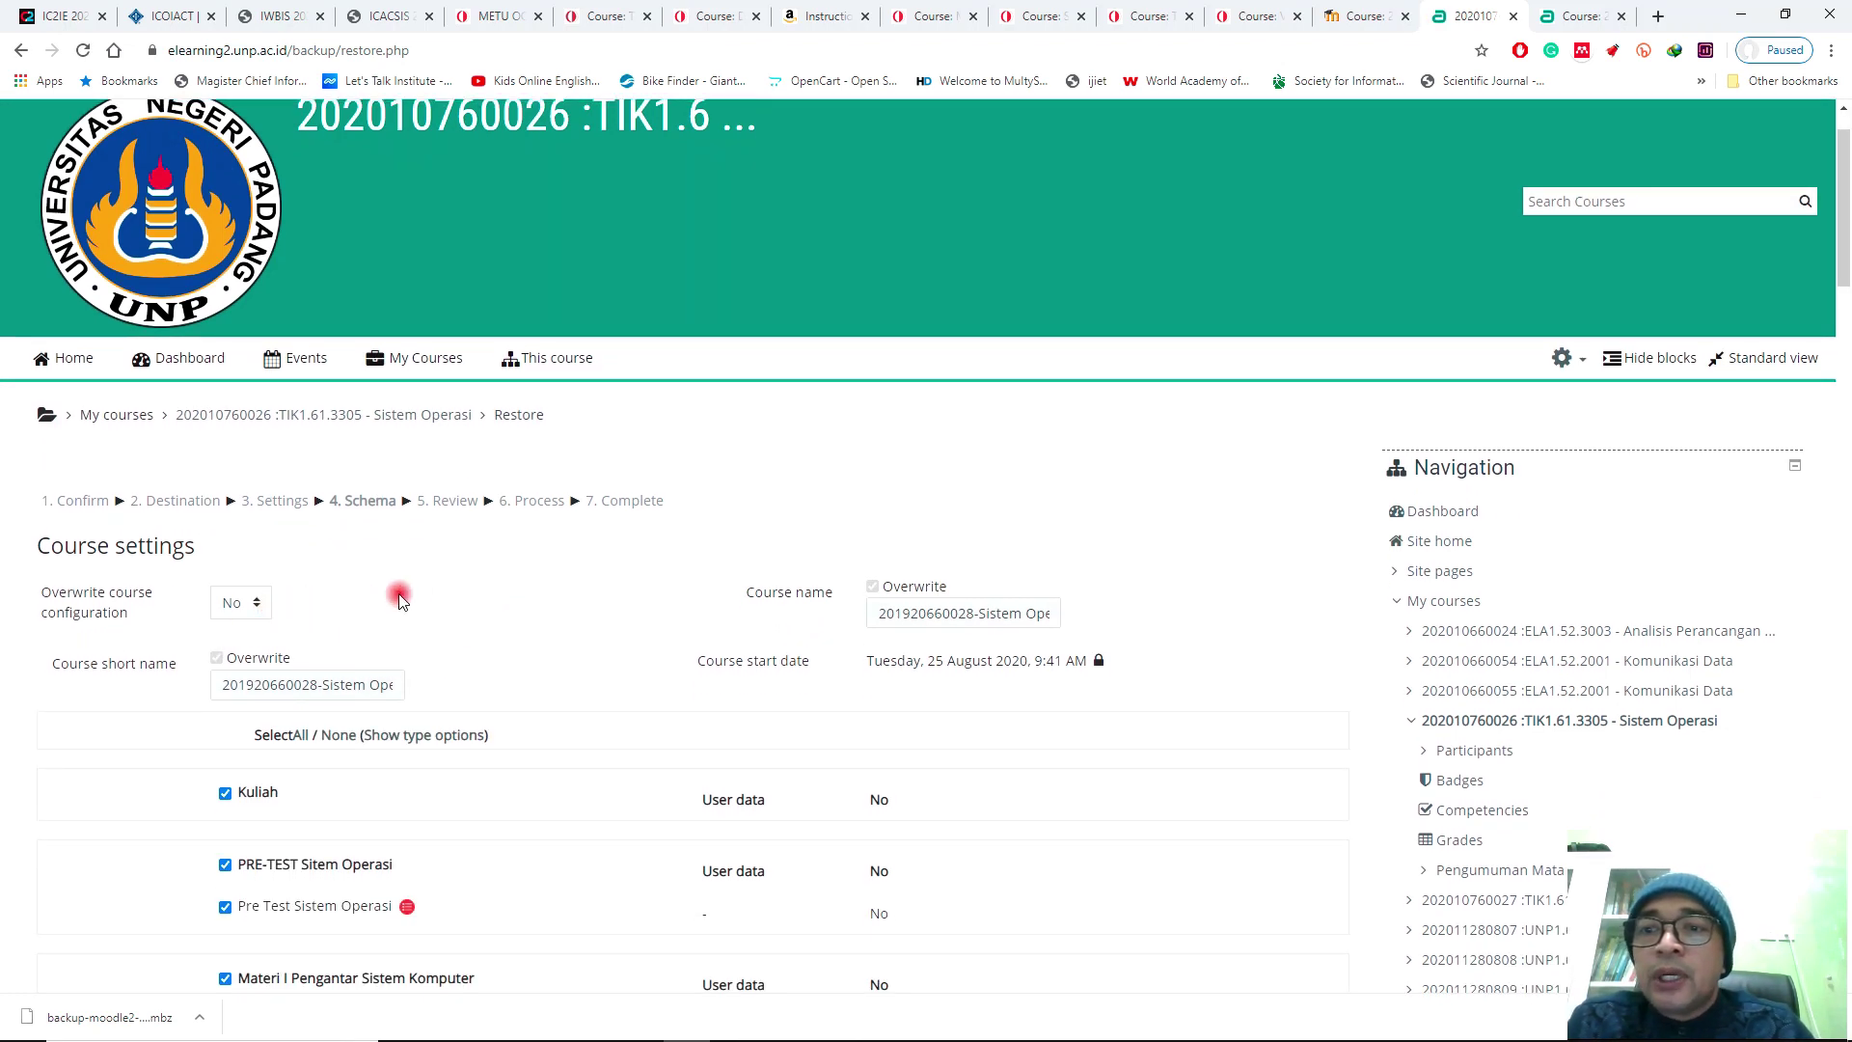
Try Yes for Overwrite course configuration in the course settings, and set it back to No
{"action": "left_click", "coordinate": [241, 603]}
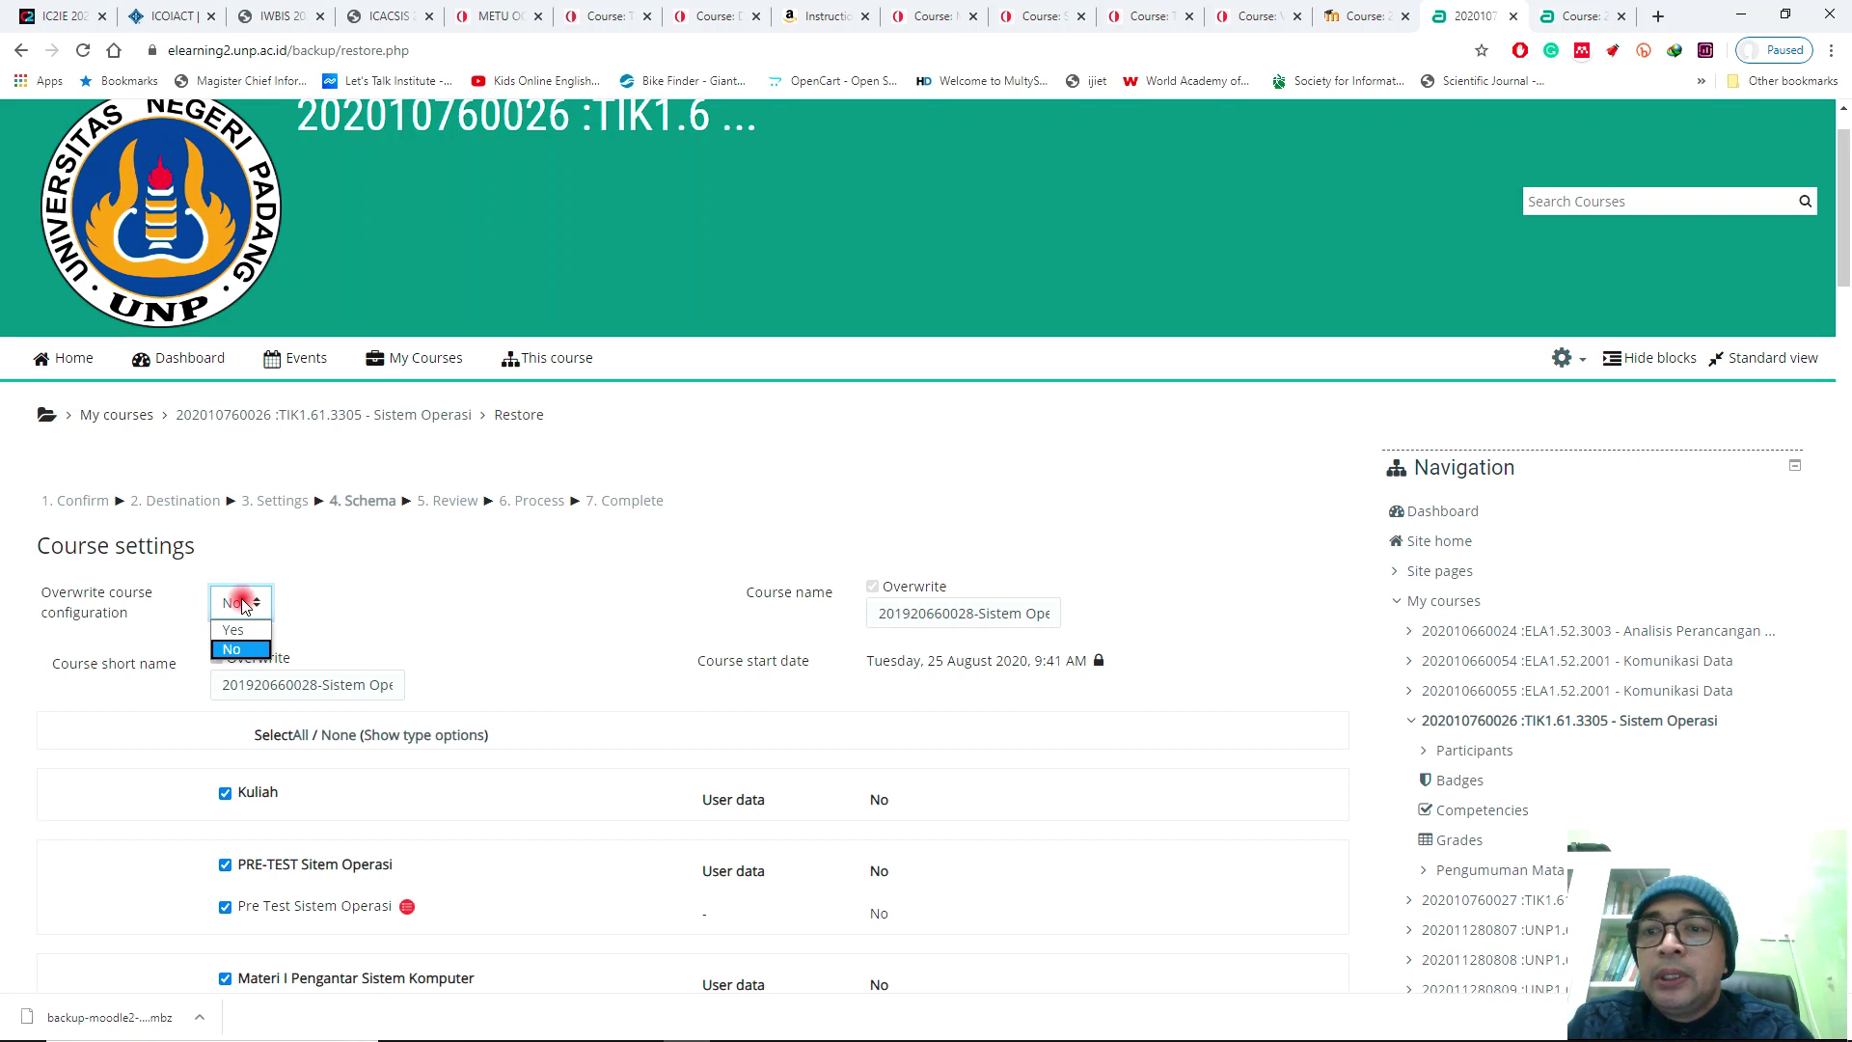
{"action": "left_click", "coordinate": [333, 616]}
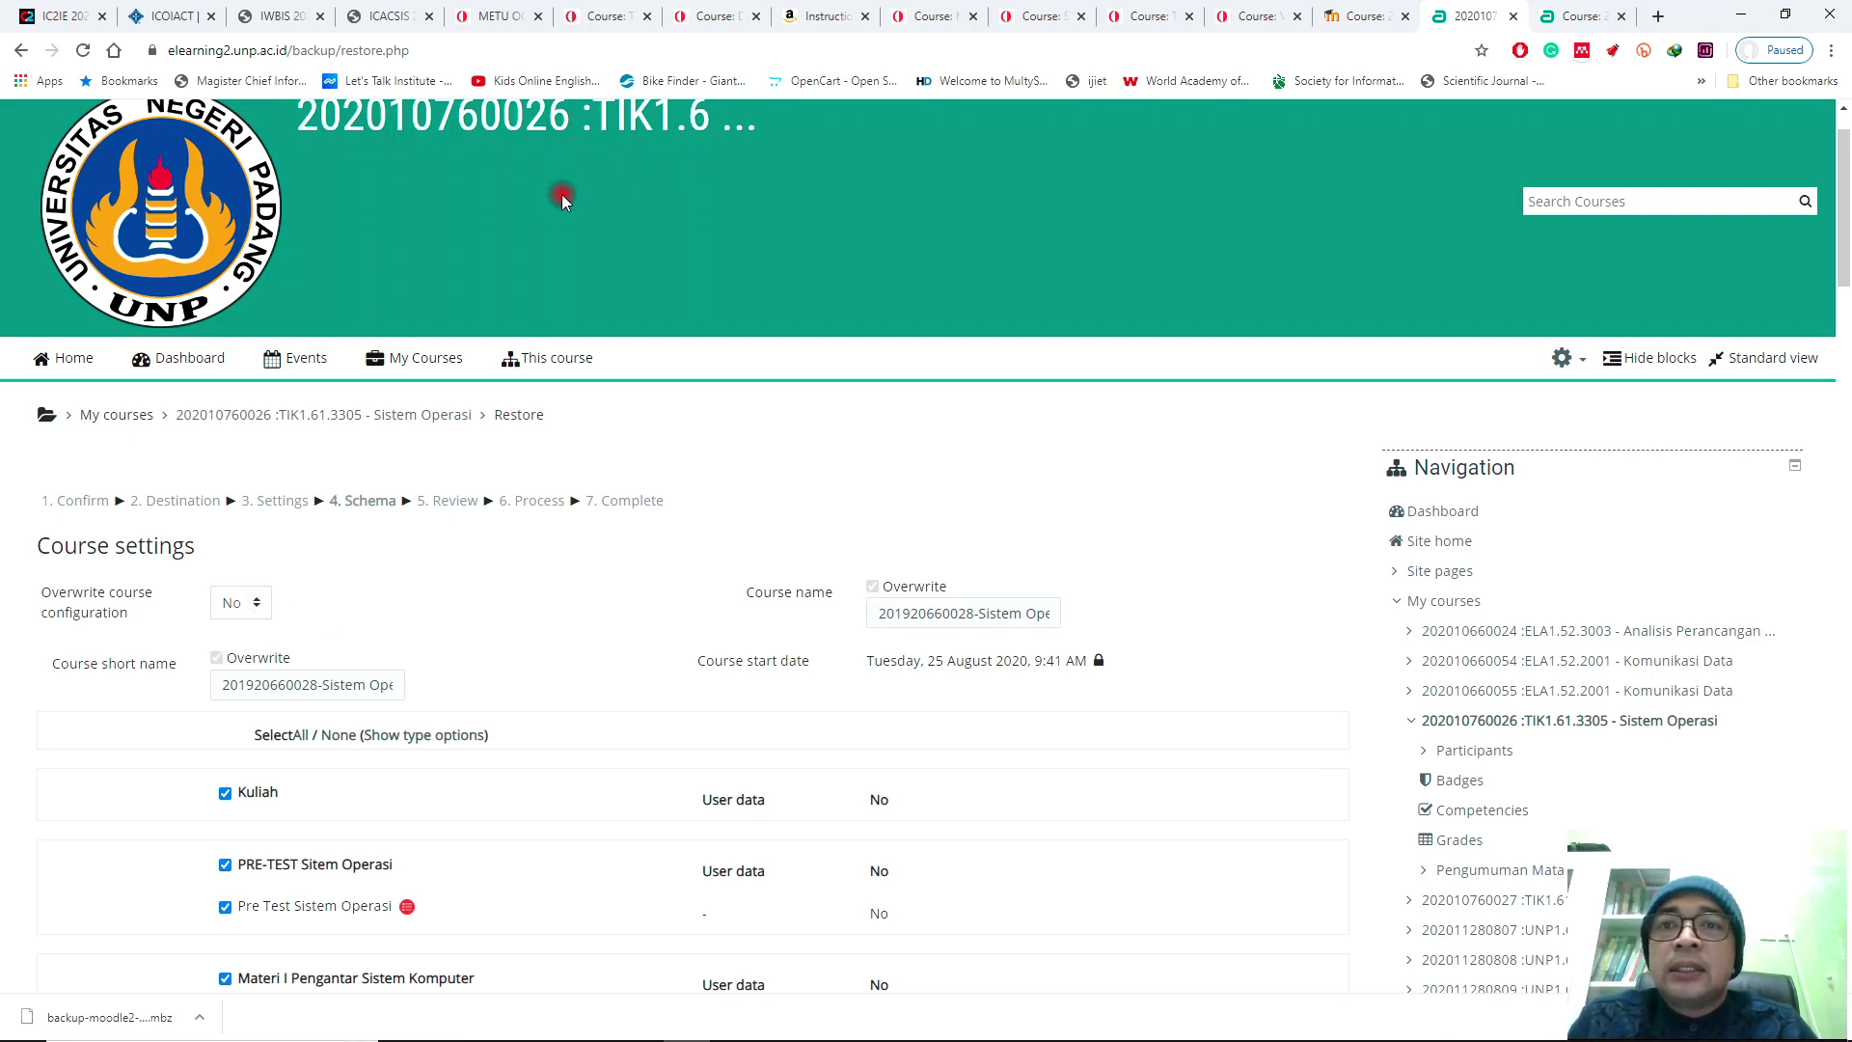
{"action": "left_click", "coordinate": [246, 606]}
{"action": "left_click", "coordinate": [233, 629]}
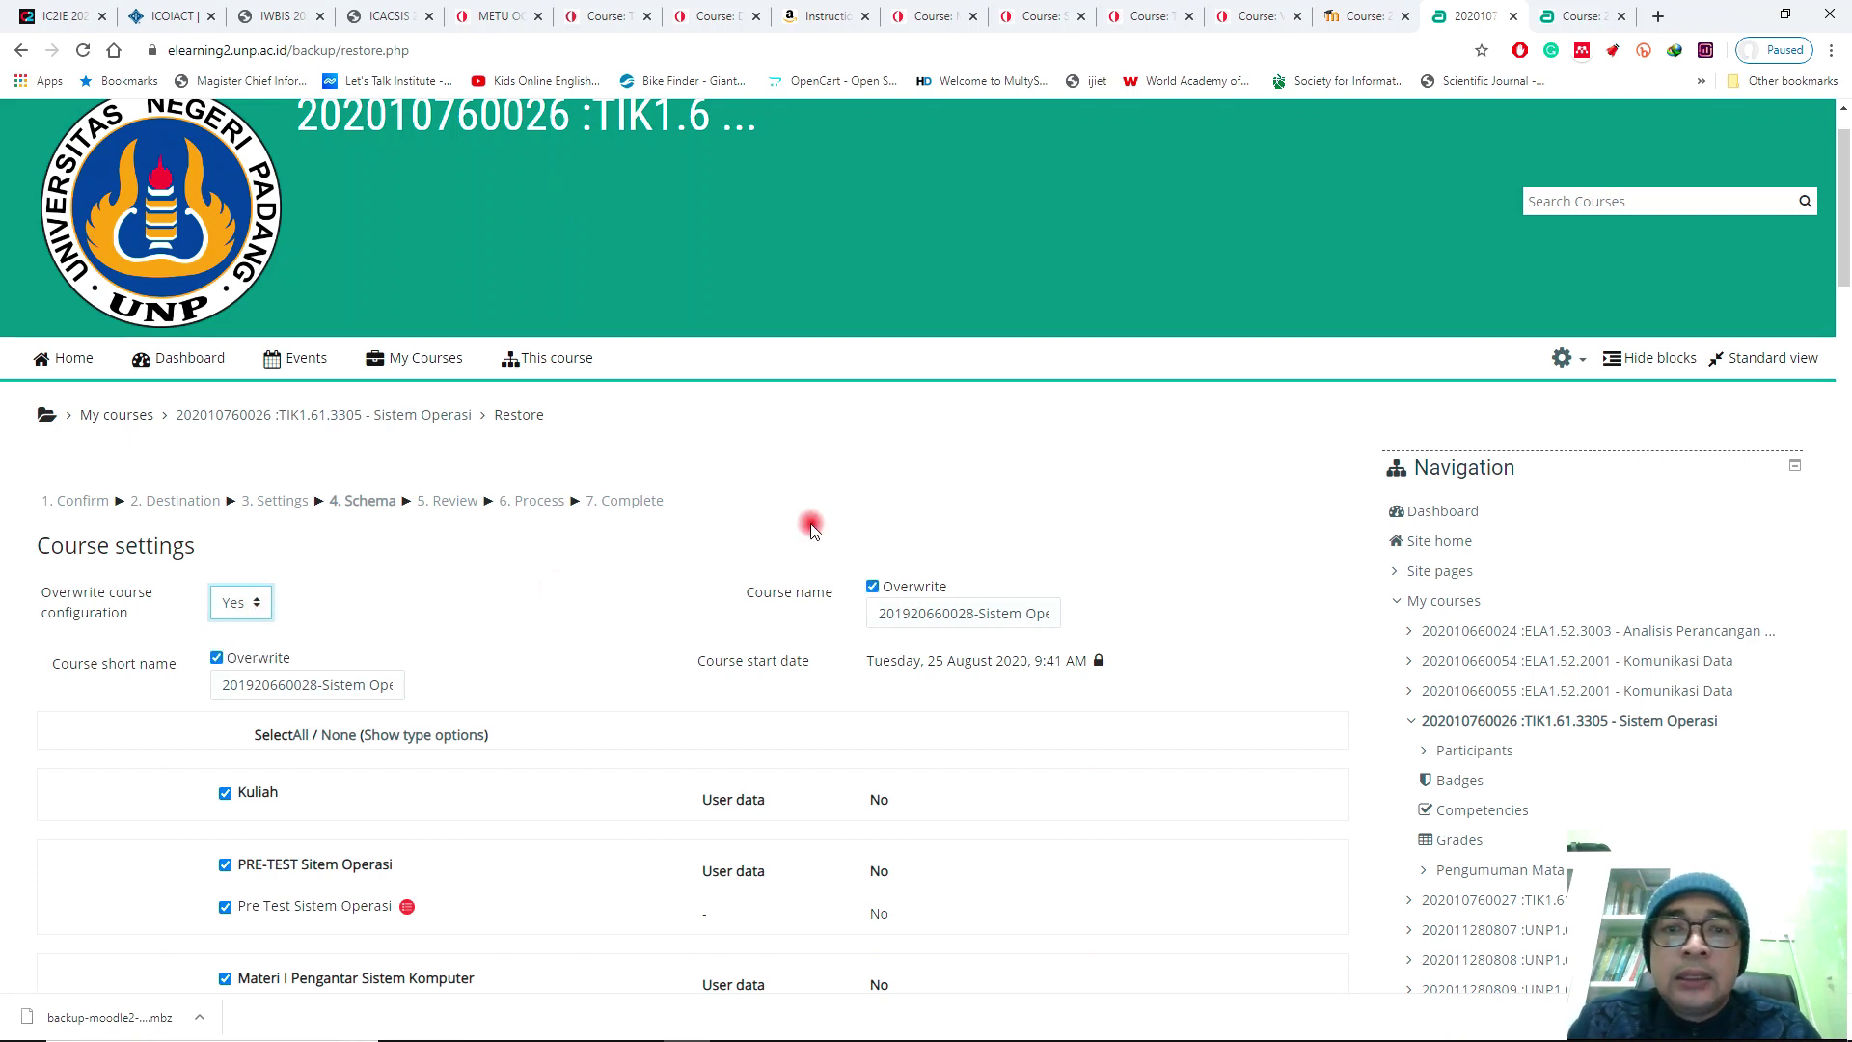
{"action": "left_click", "coordinate": [909, 616]}
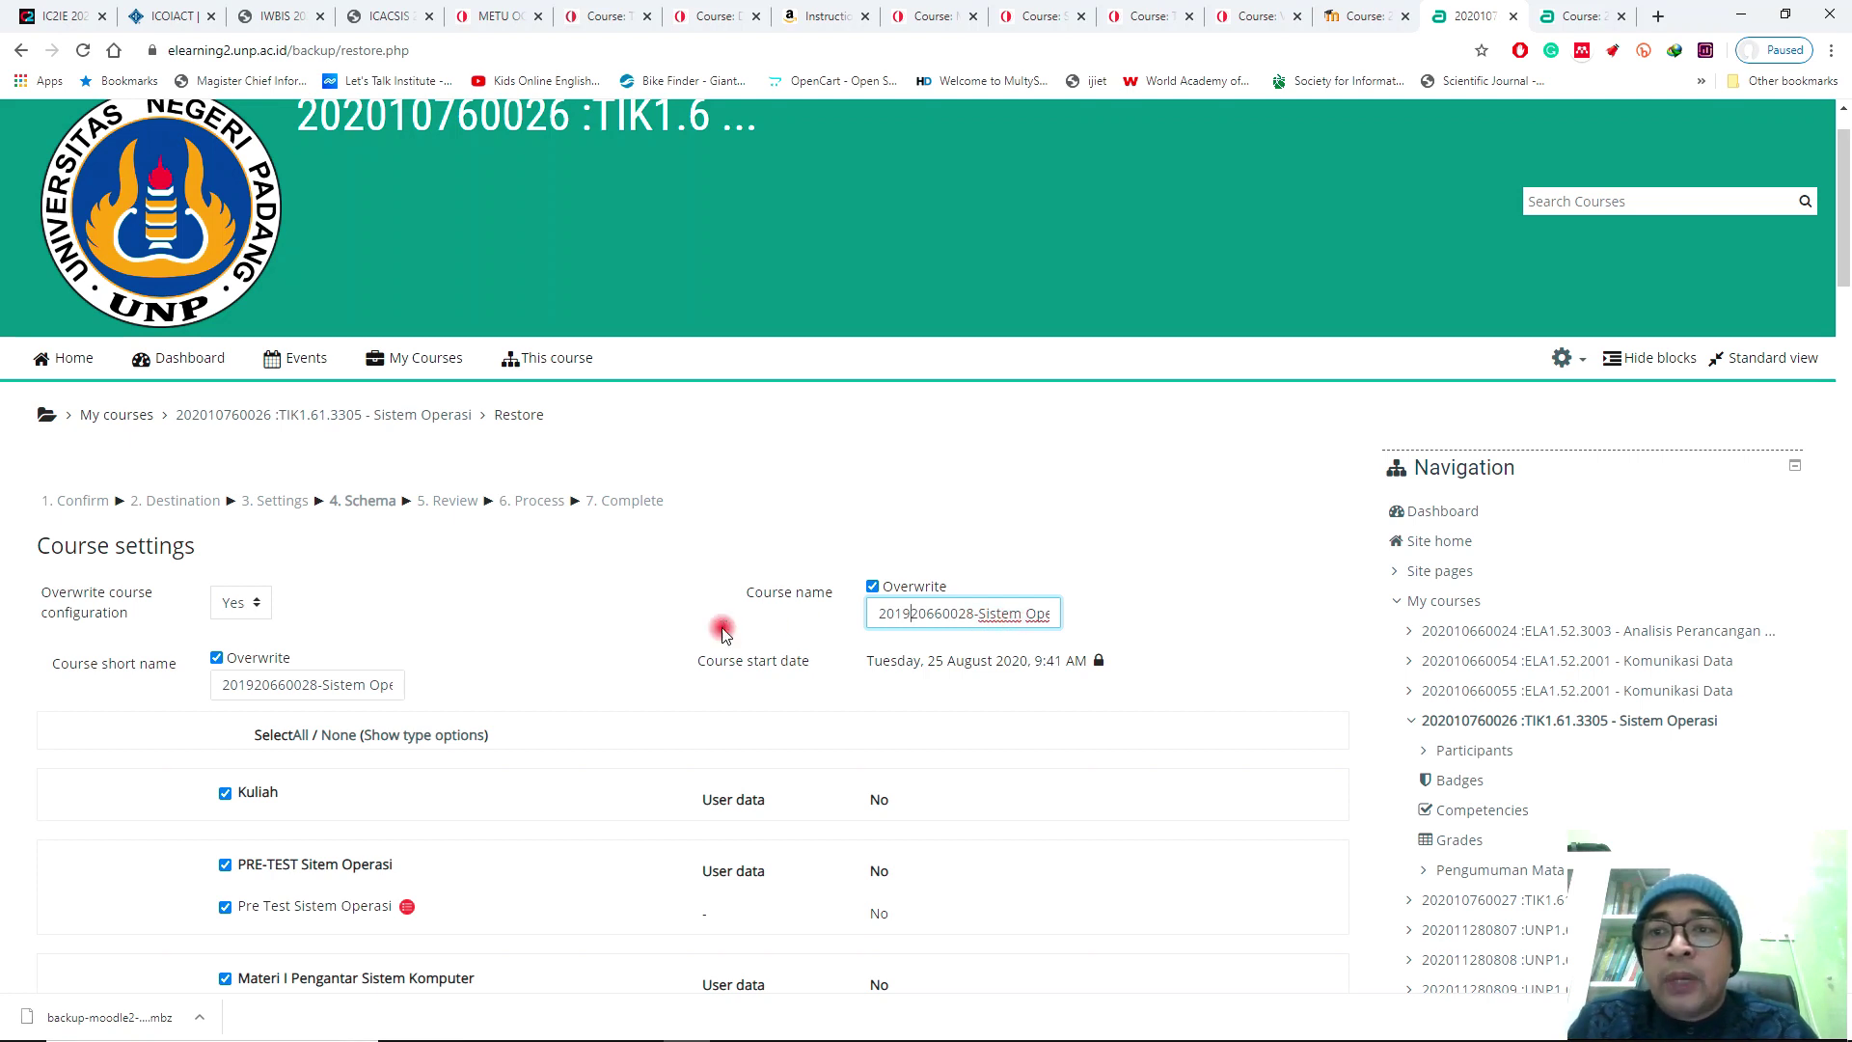
{"action": "left_click", "coordinate": [231, 603]}
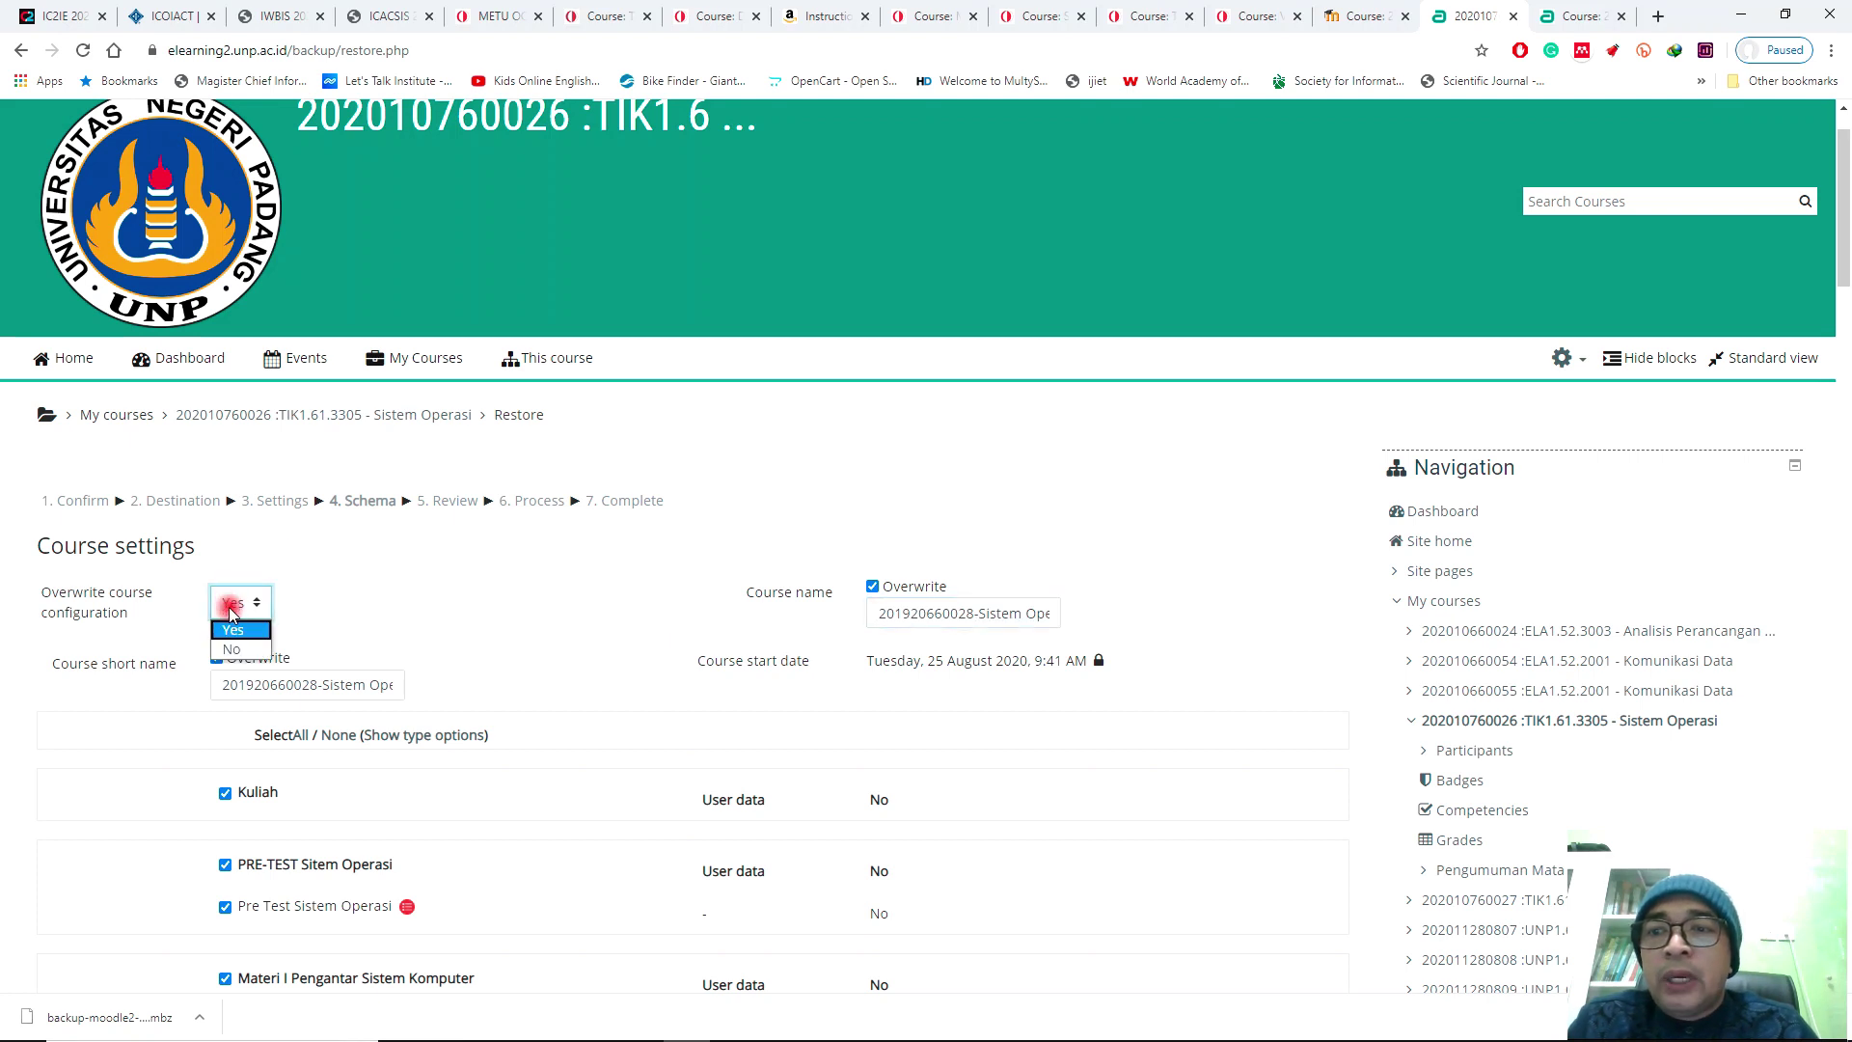
{"action": "left_click", "coordinate": [236, 646]}
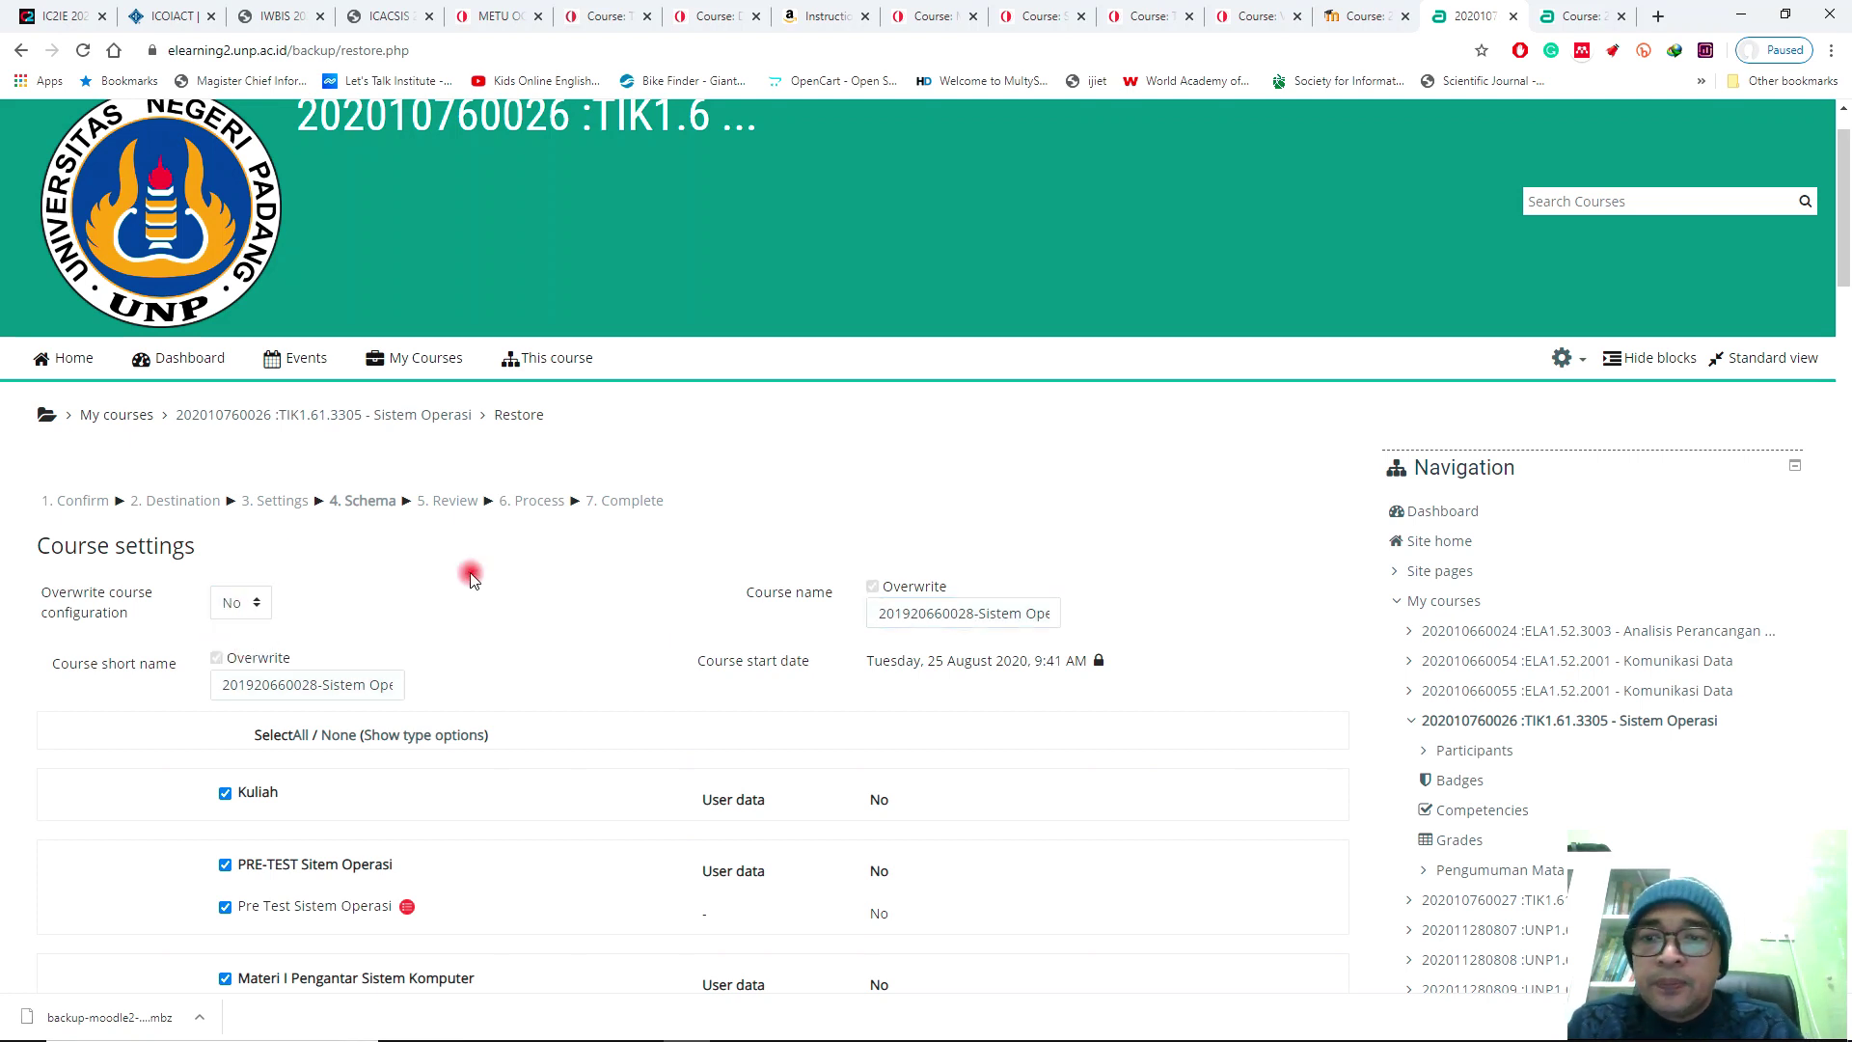
Keep all course sections and activities selected for the restore and proceed to the Review stage
{"action": "scroll", "coordinate": [470, 577], "scroll_direction": "down", "scroll_amount": 9}
{"action": "scroll", "coordinate": [470, 576], "scroll_direction": "down", "scroll_amount": 7}
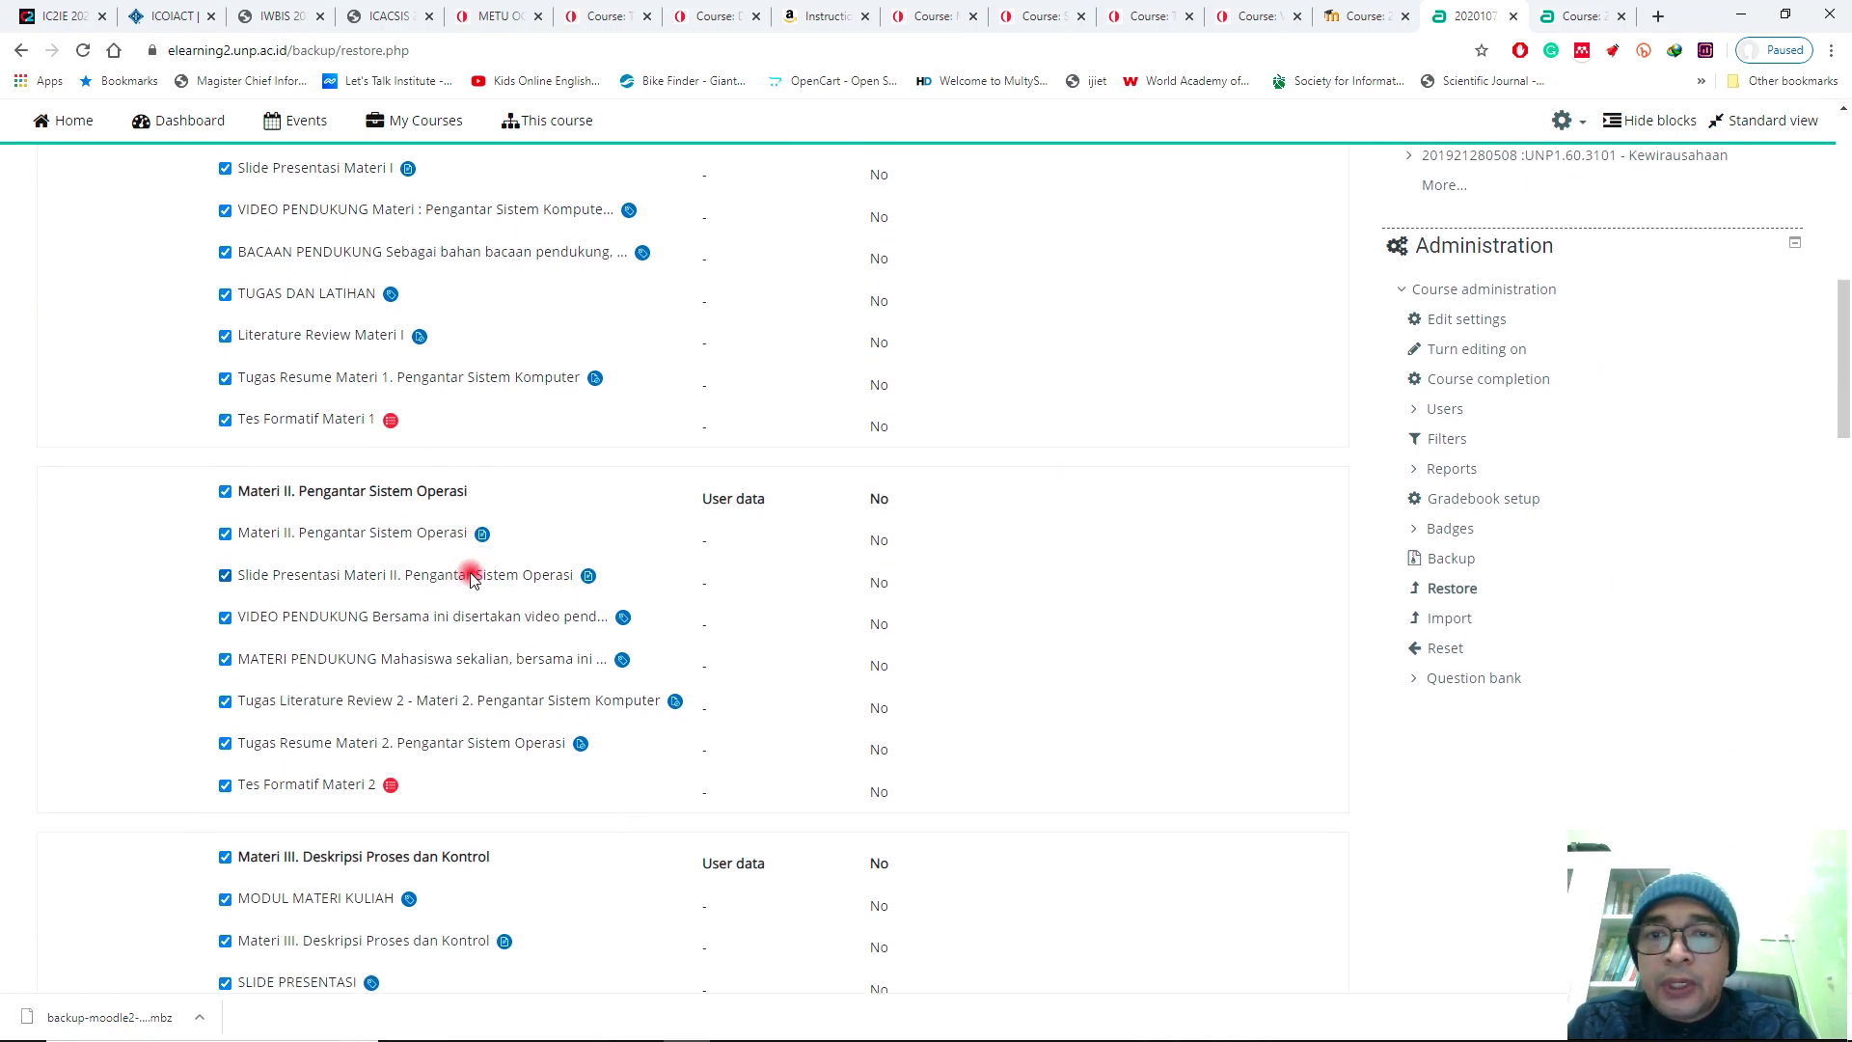
{"action": "scroll", "coordinate": [471, 577], "scroll_direction": "down", "scroll_amount": 10}
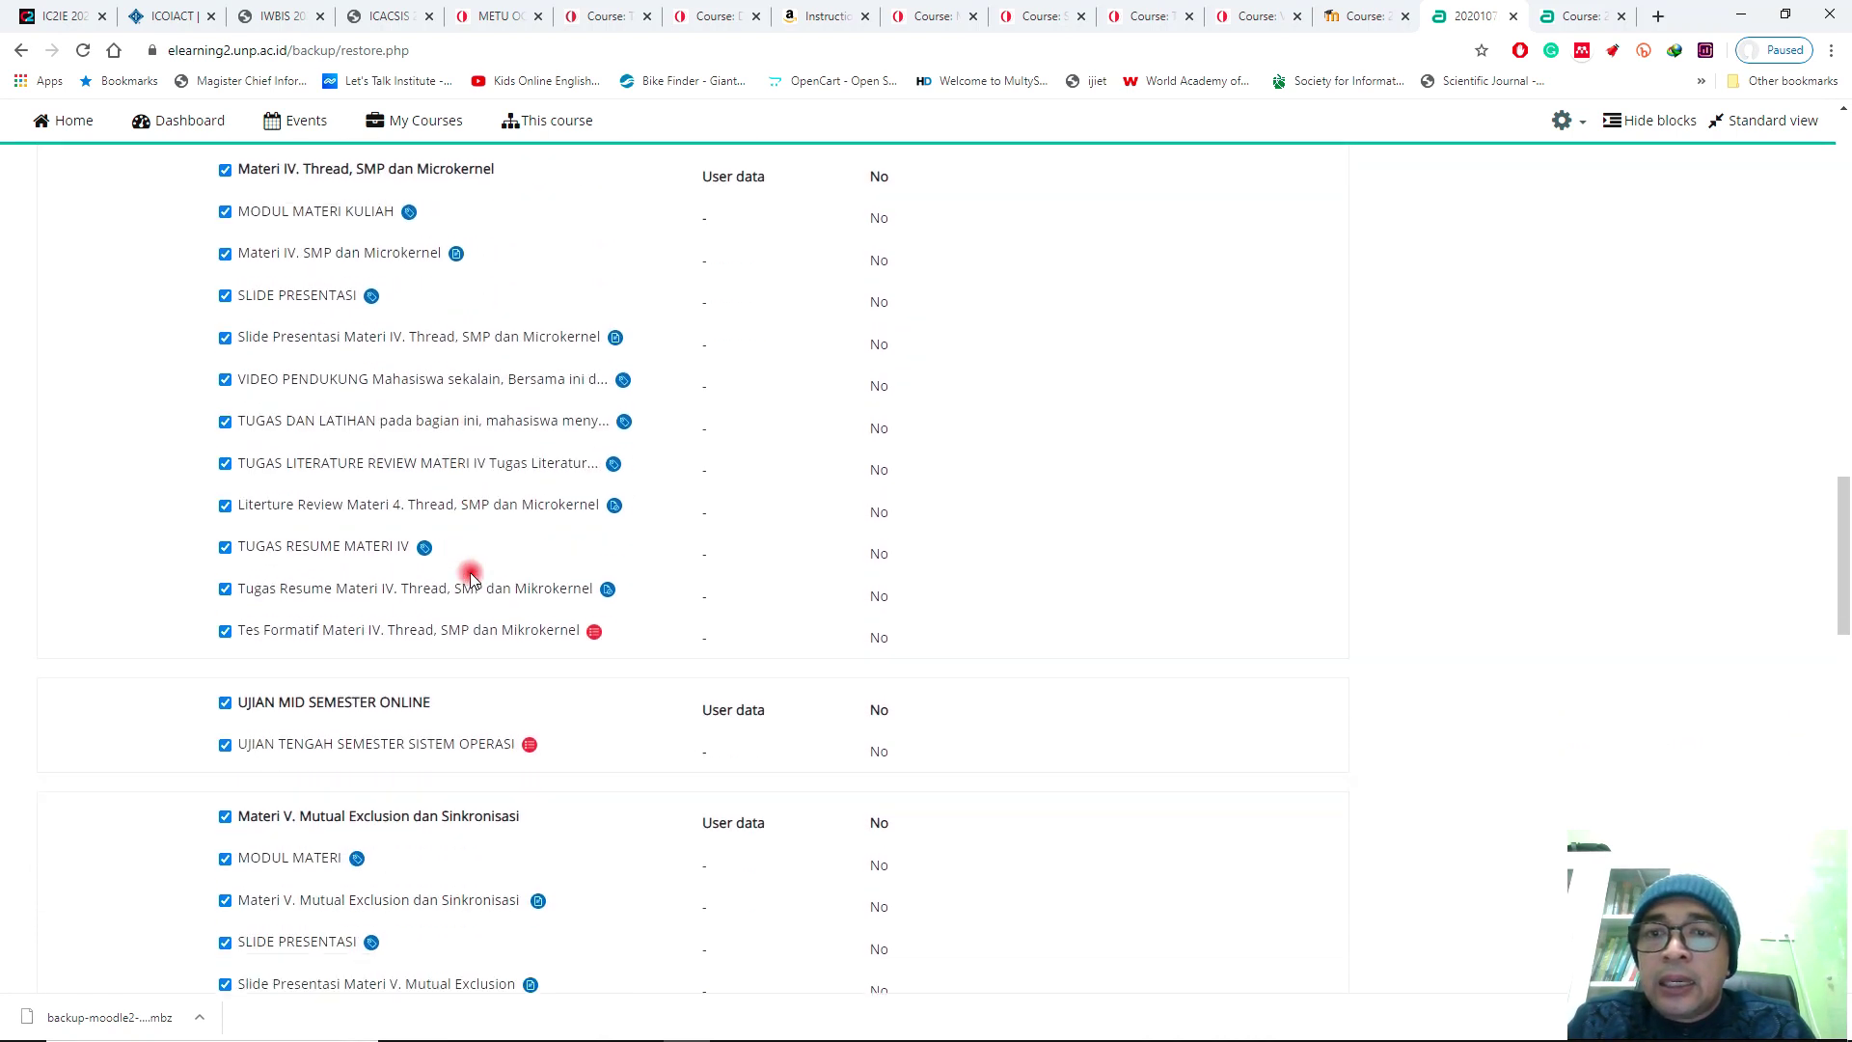
{"action": "scroll", "coordinate": [470, 577], "scroll_direction": "down", "scroll_amount": 9}
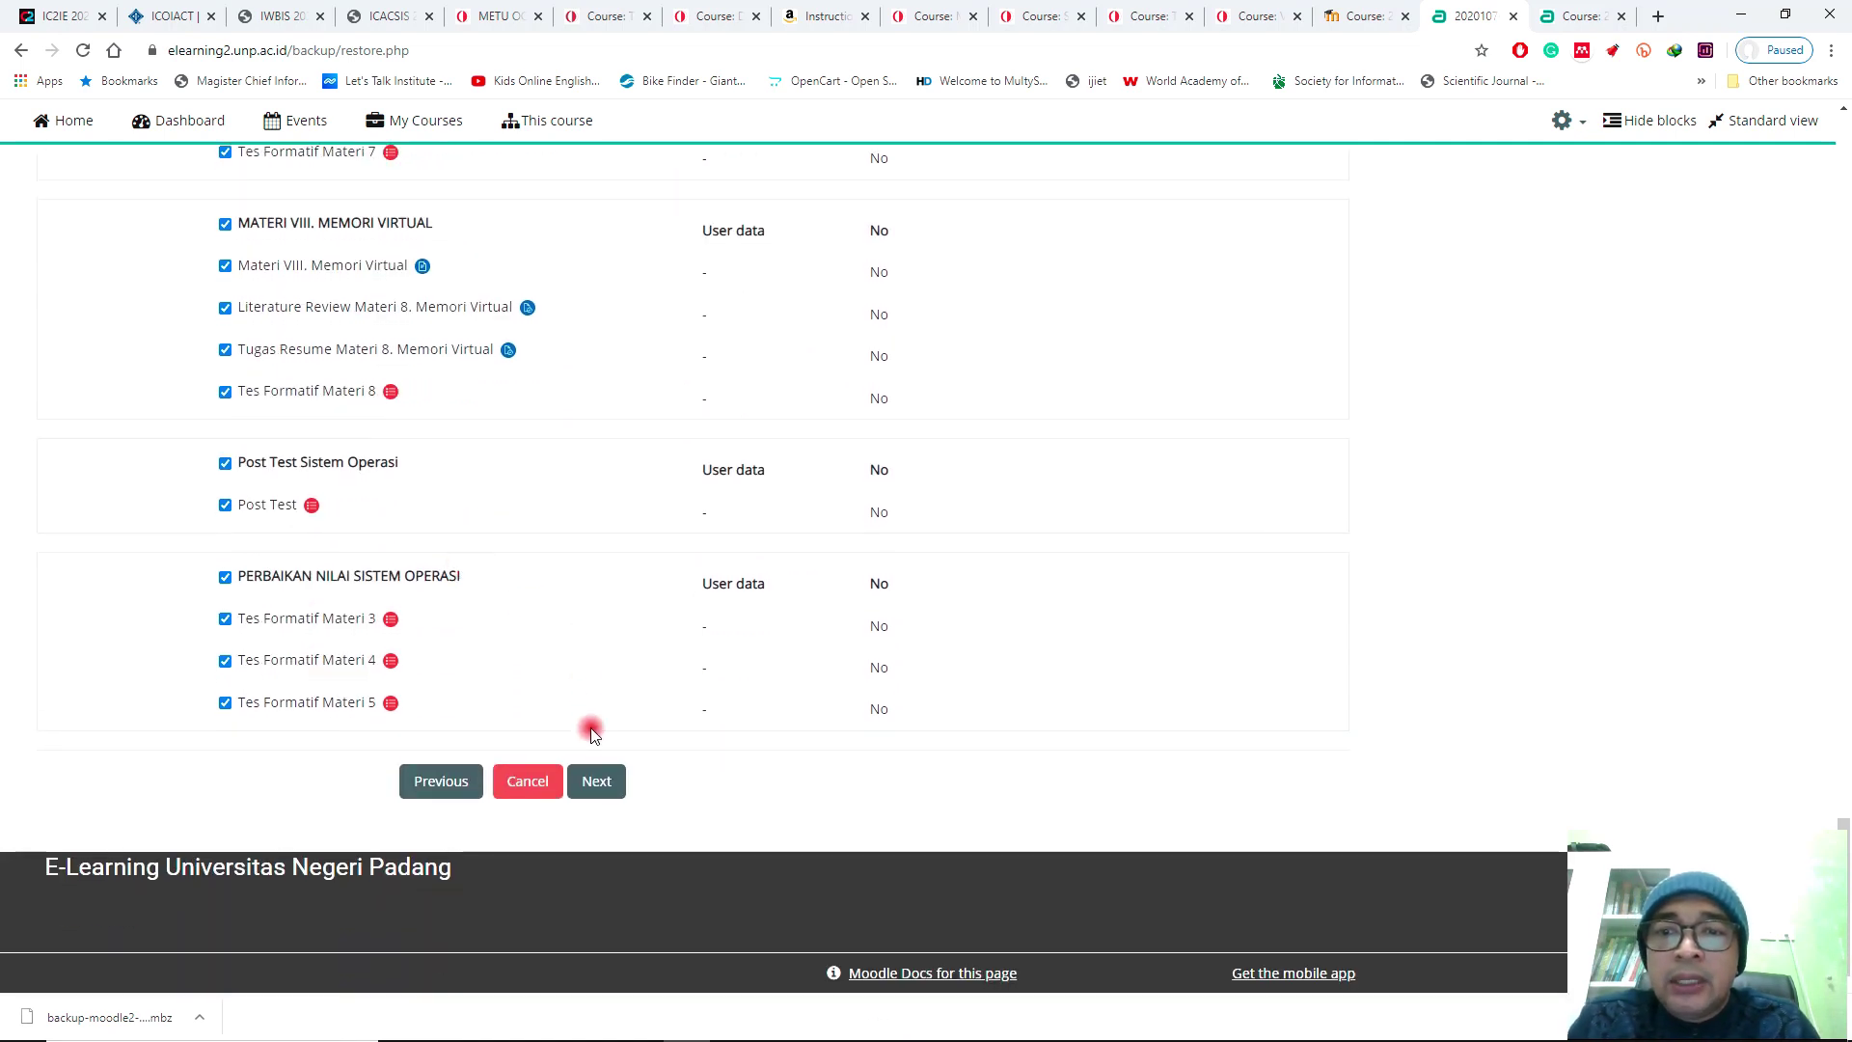
{"action": "left_click", "coordinate": [598, 785]}
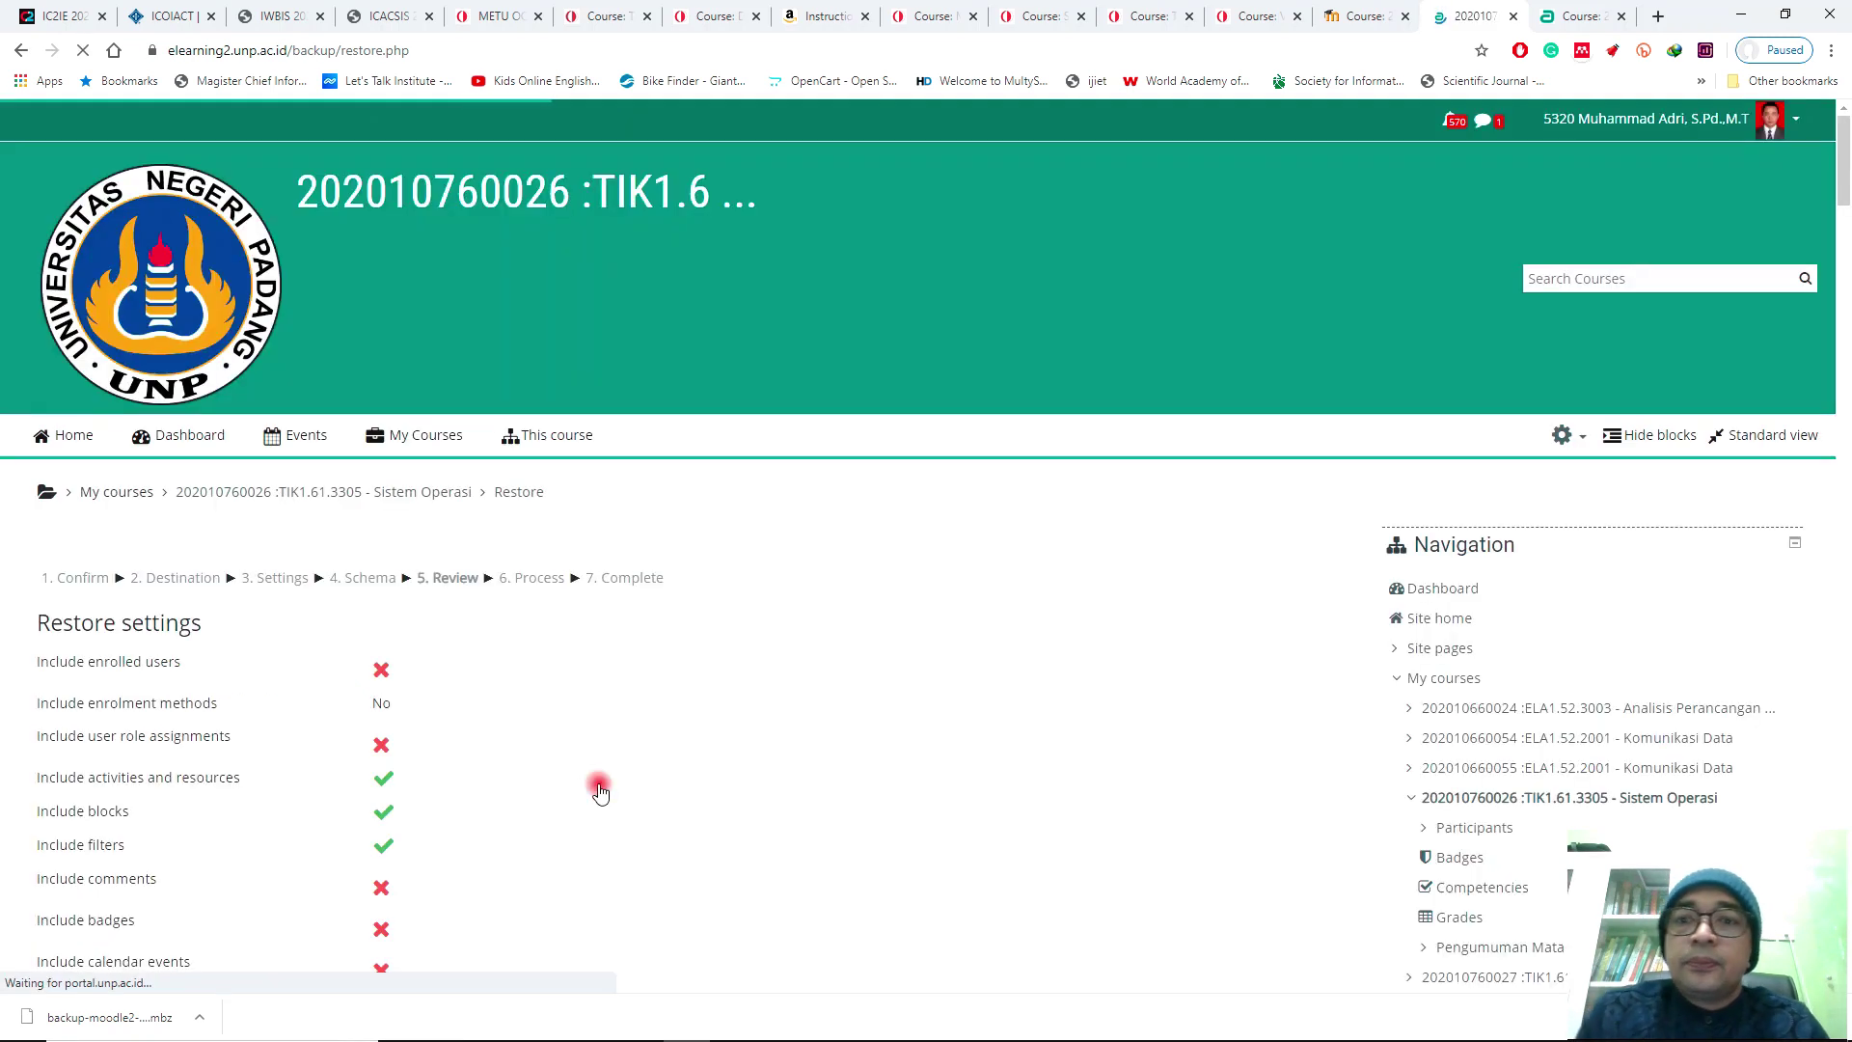
Check the restore settings and included course content, perform the restore, and continue to the restored course
{"action": "scroll", "coordinate": [598, 789], "scroll_direction": "down", "scroll_amount": 5}
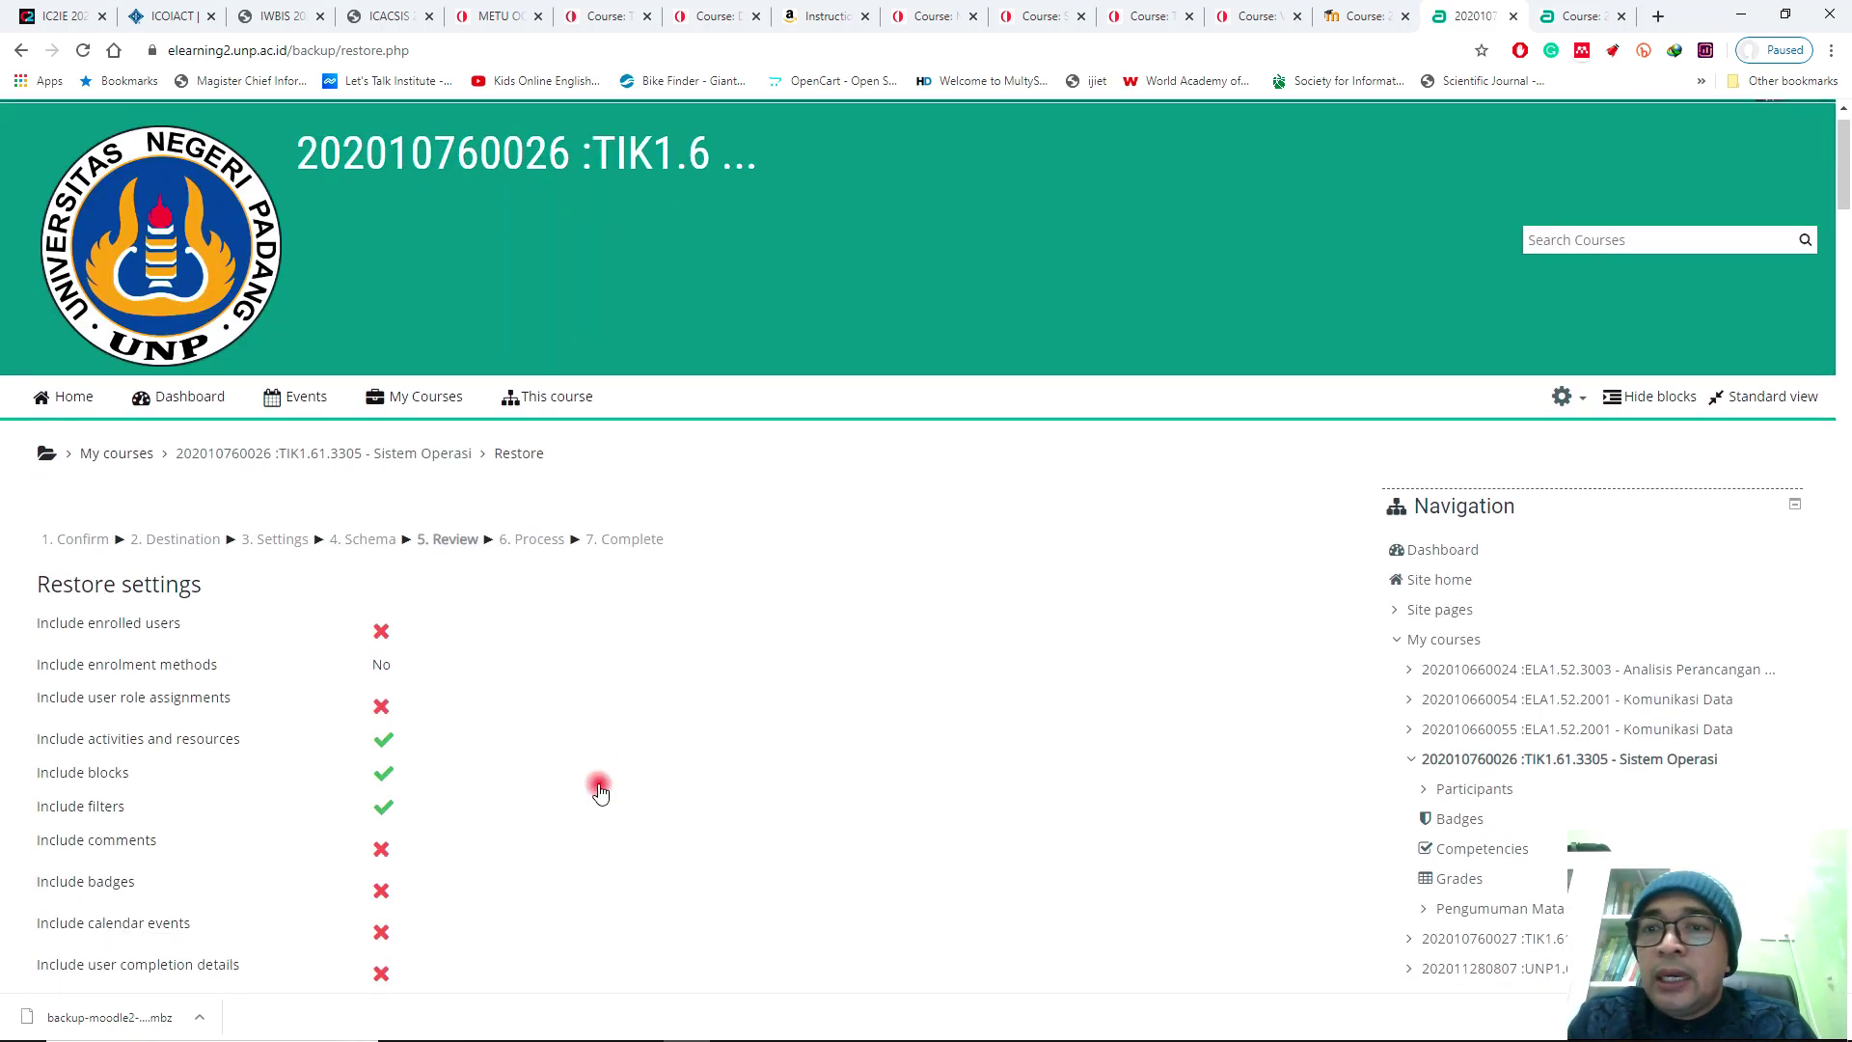
{"action": "scroll", "coordinate": [599, 791], "scroll_direction": "down", "scroll_amount": 15}
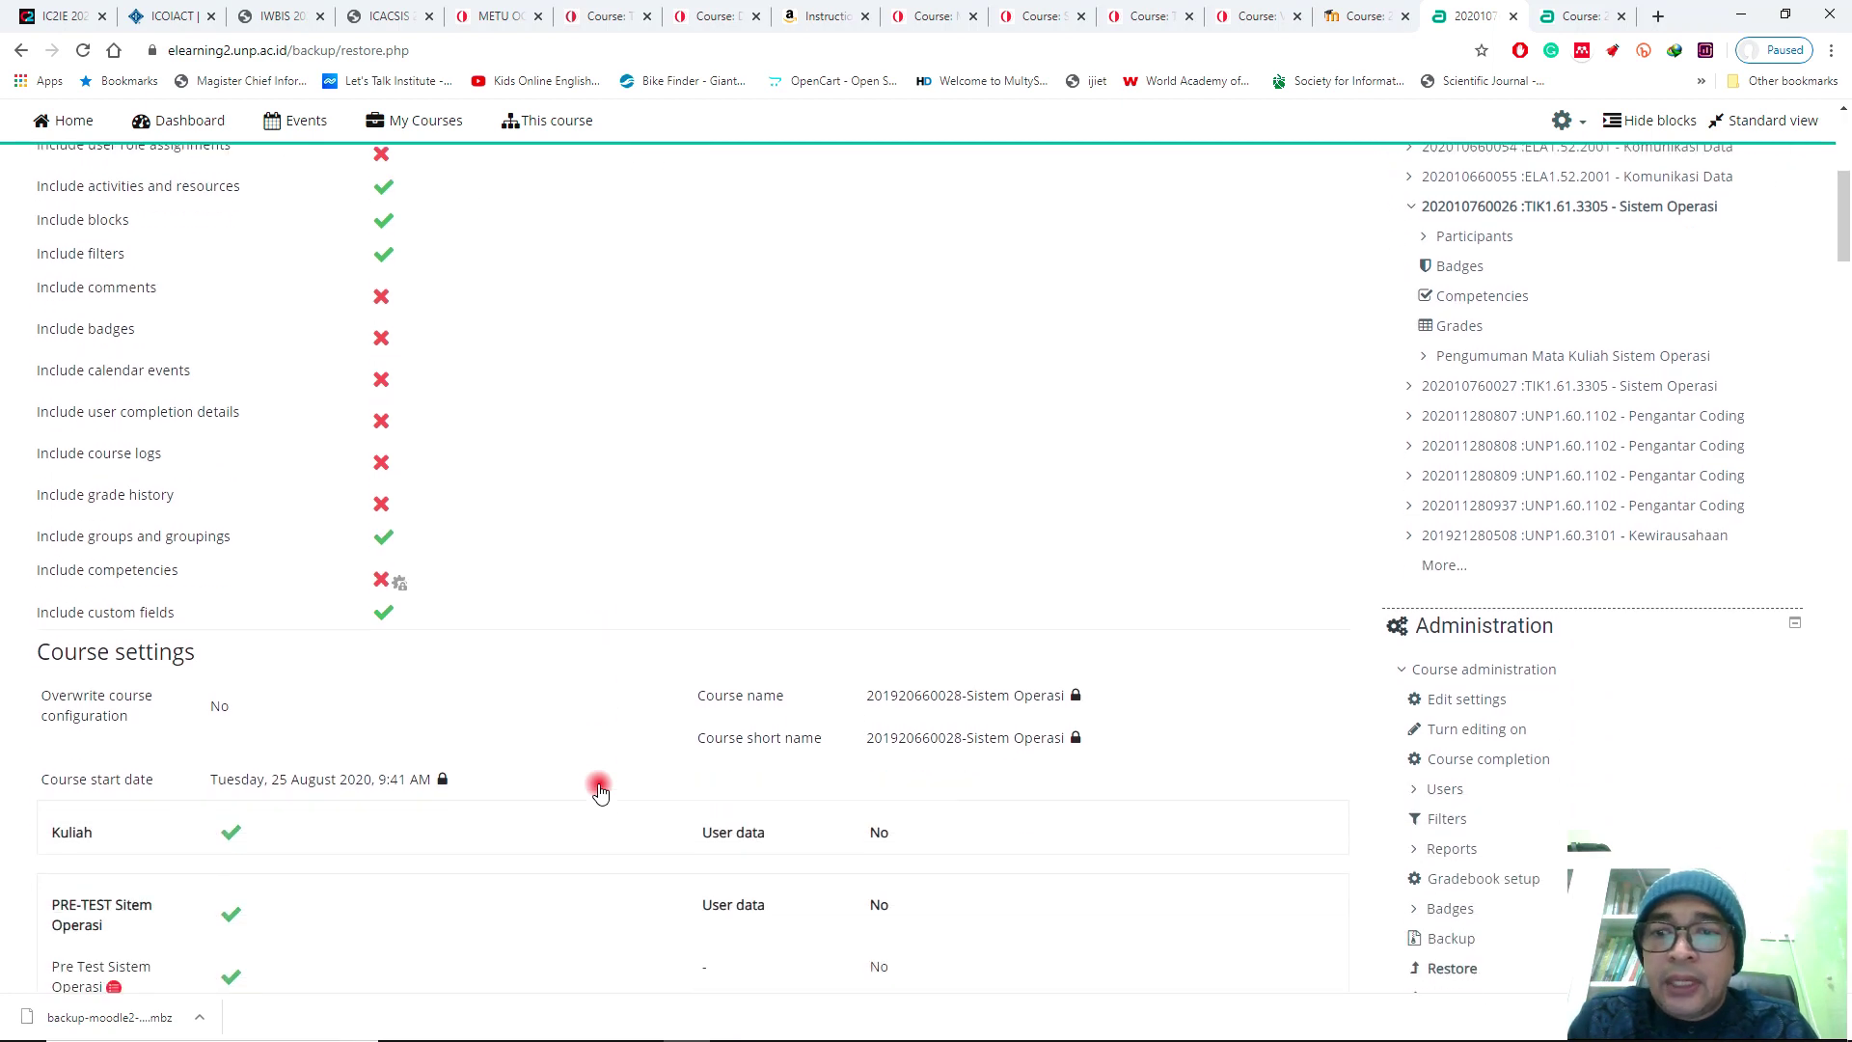
{"action": "scroll", "coordinate": [599, 791], "scroll_direction": "down", "scroll_amount": 16}
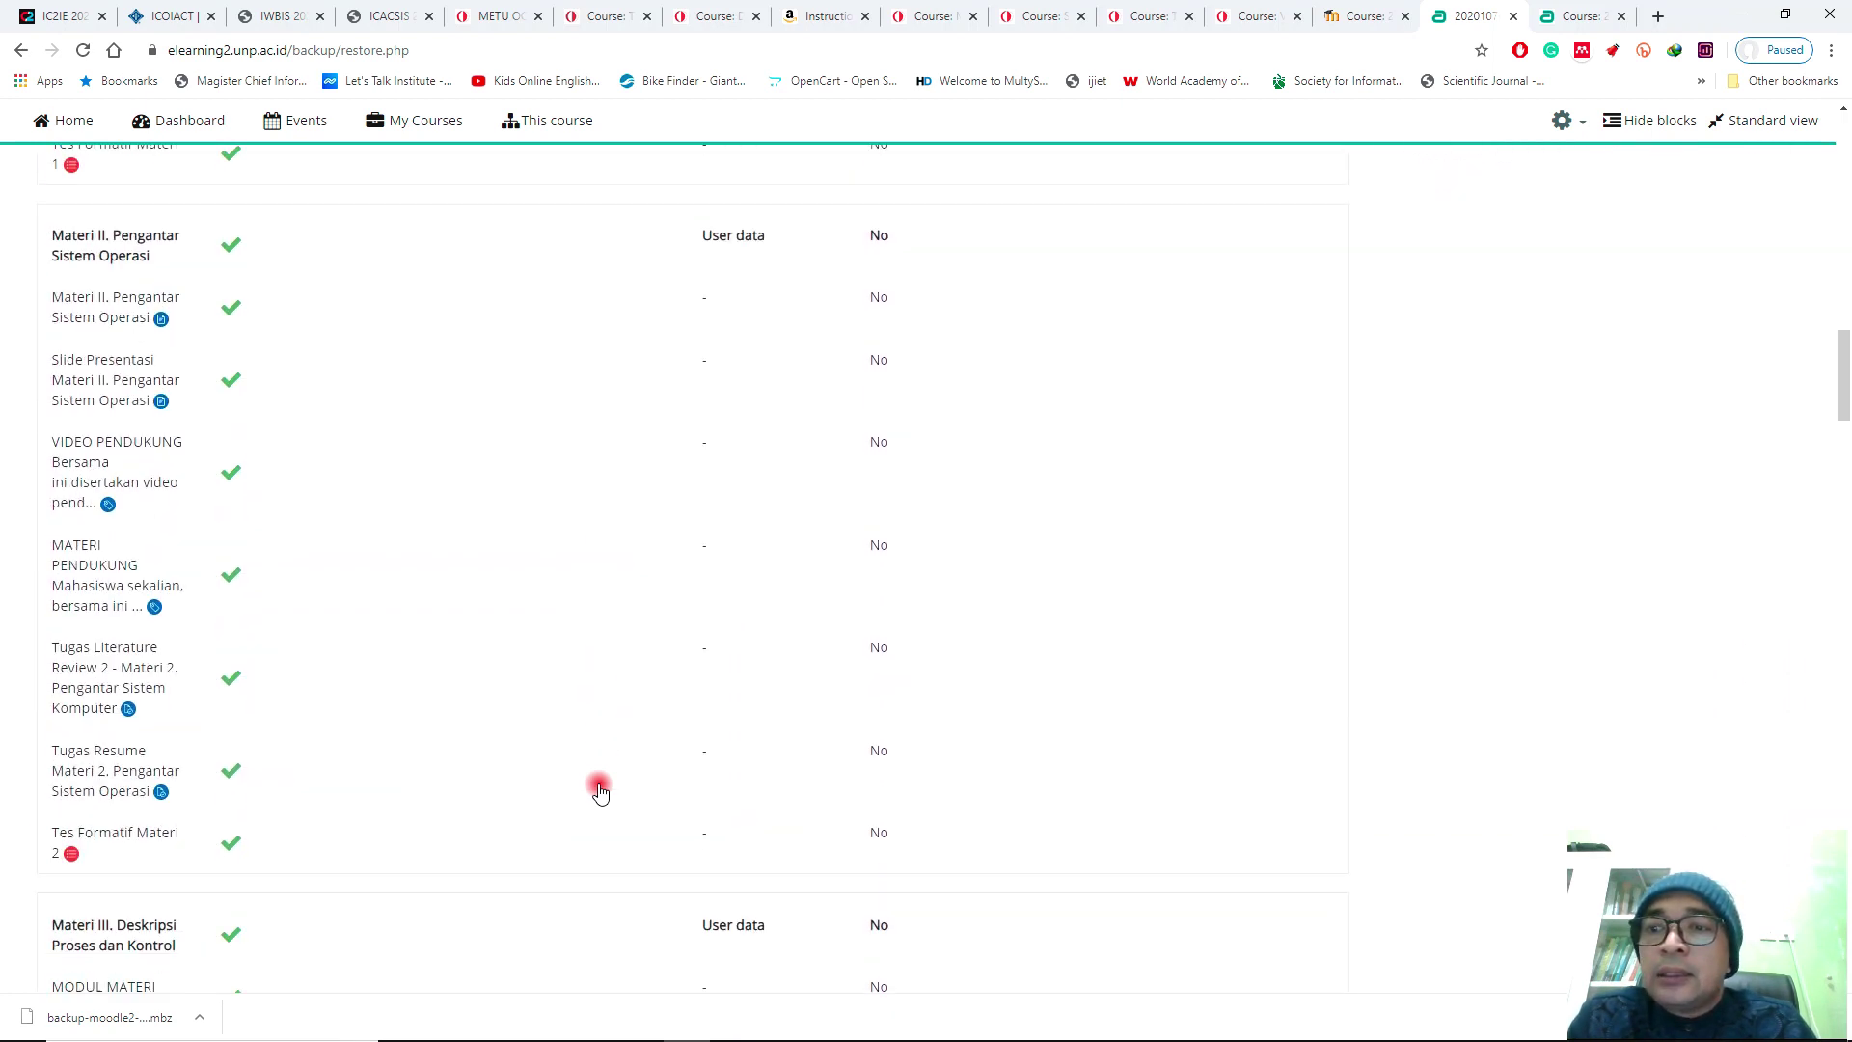
{"action": "scroll", "coordinate": [599, 791], "scroll_direction": "down", "scroll_amount": 16}
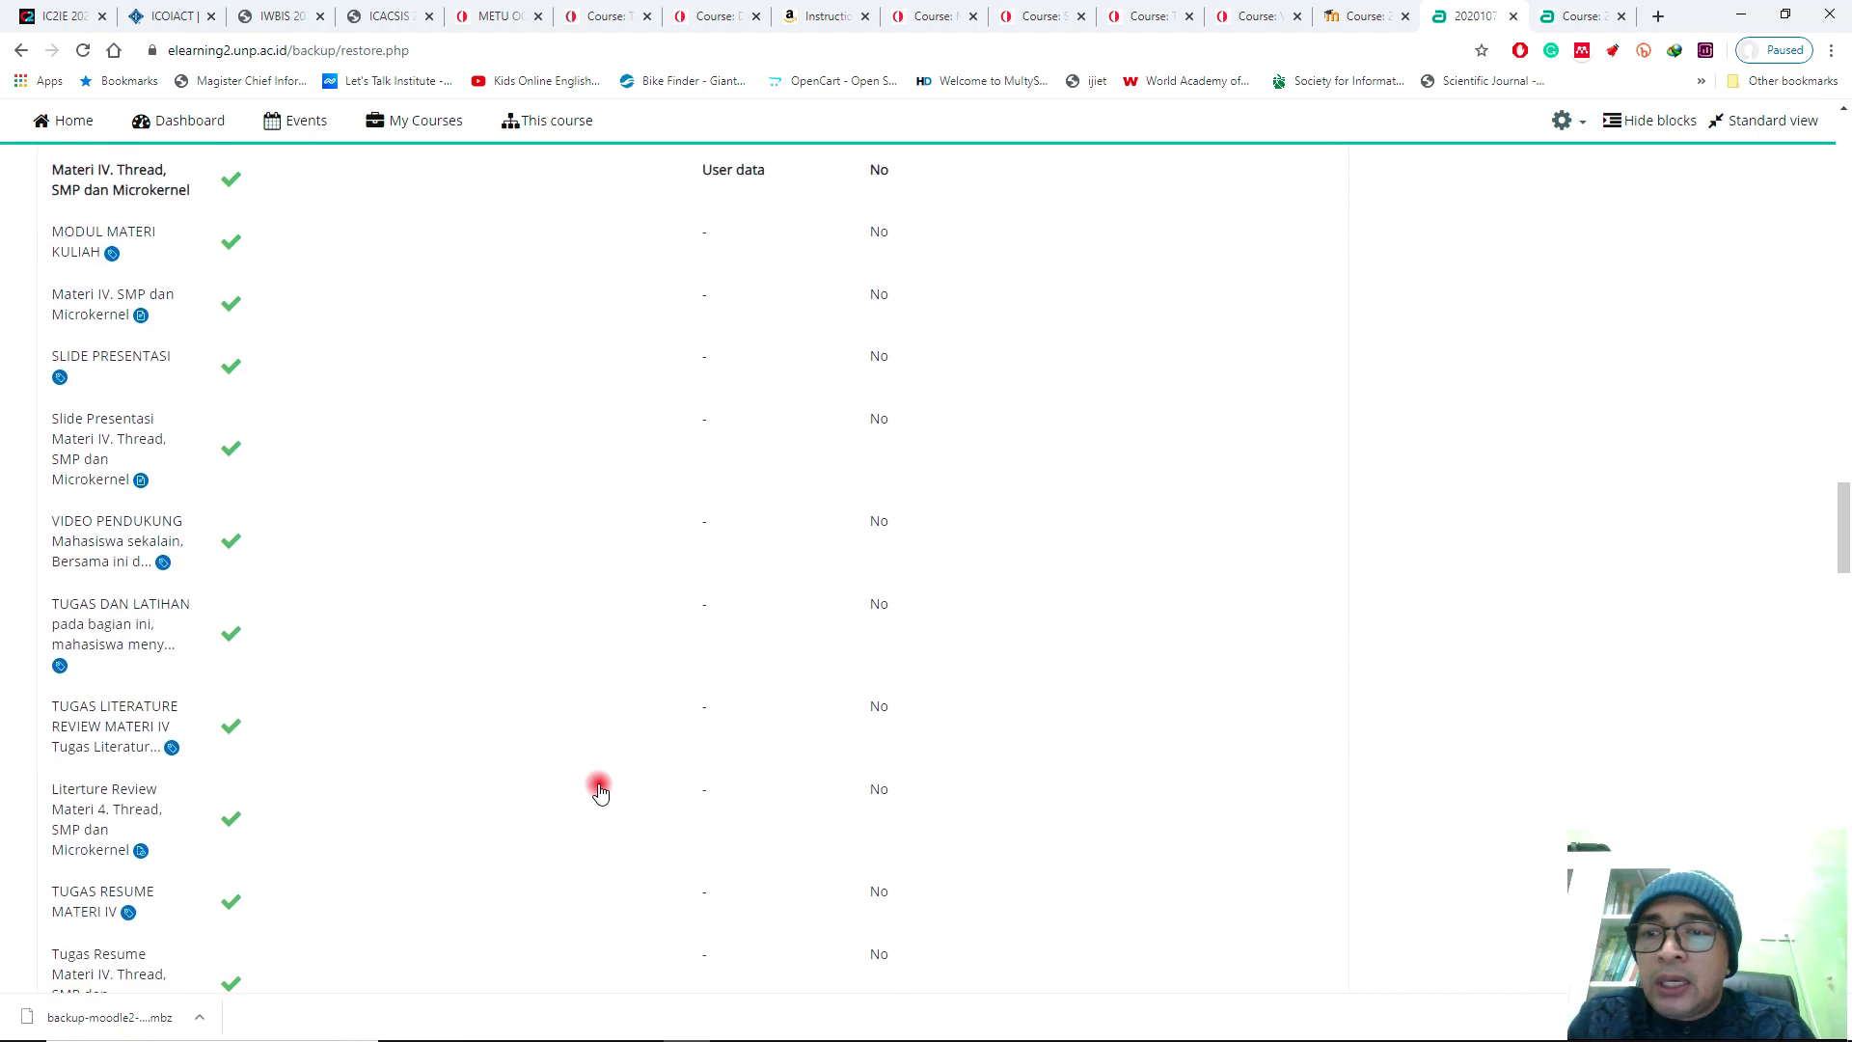
{"action": "scroll", "coordinate": [599, 791], "scroll_direction": "down", "scroll_amount": 16}
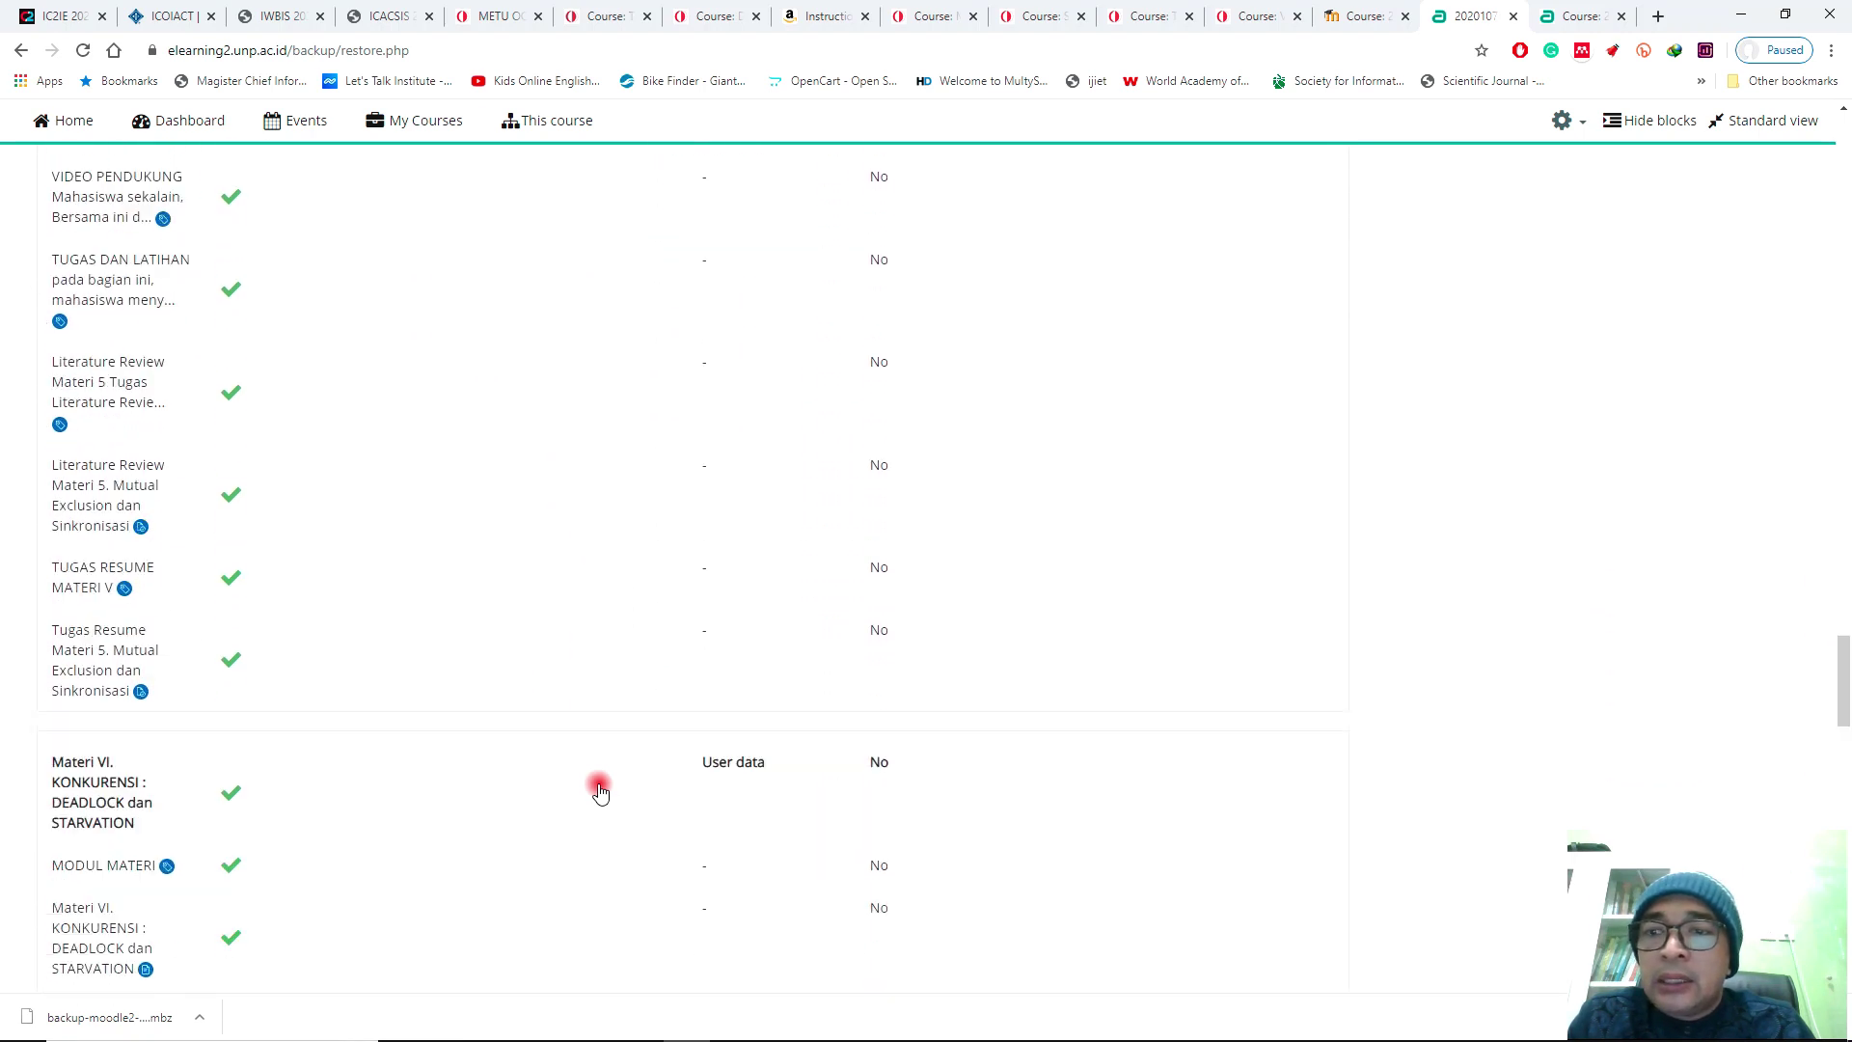
{"action": "scroll", "coordinate": [599, 791], "scroll_direction": "down", "scroll_amount": 16}
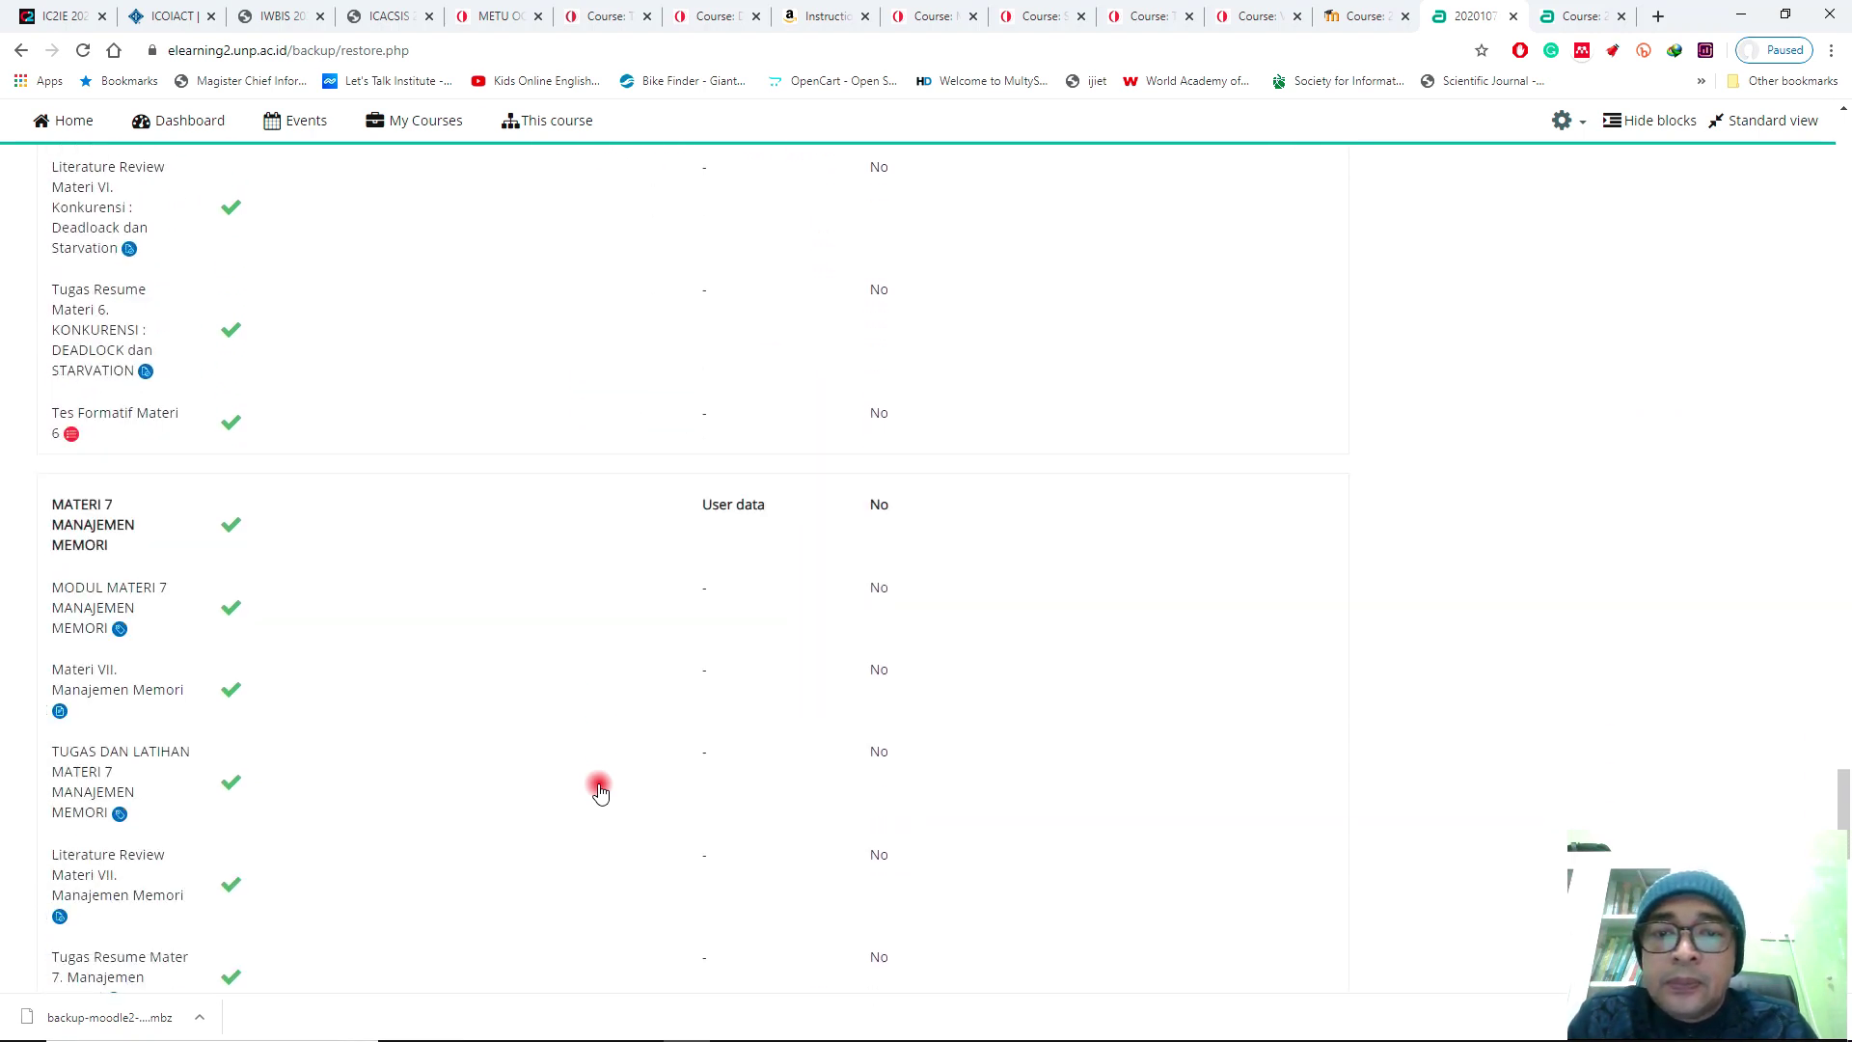
{"action": "scroll", "coordinate": [599, 791], "scroll_direction": "down", "scroll_amount": 5}
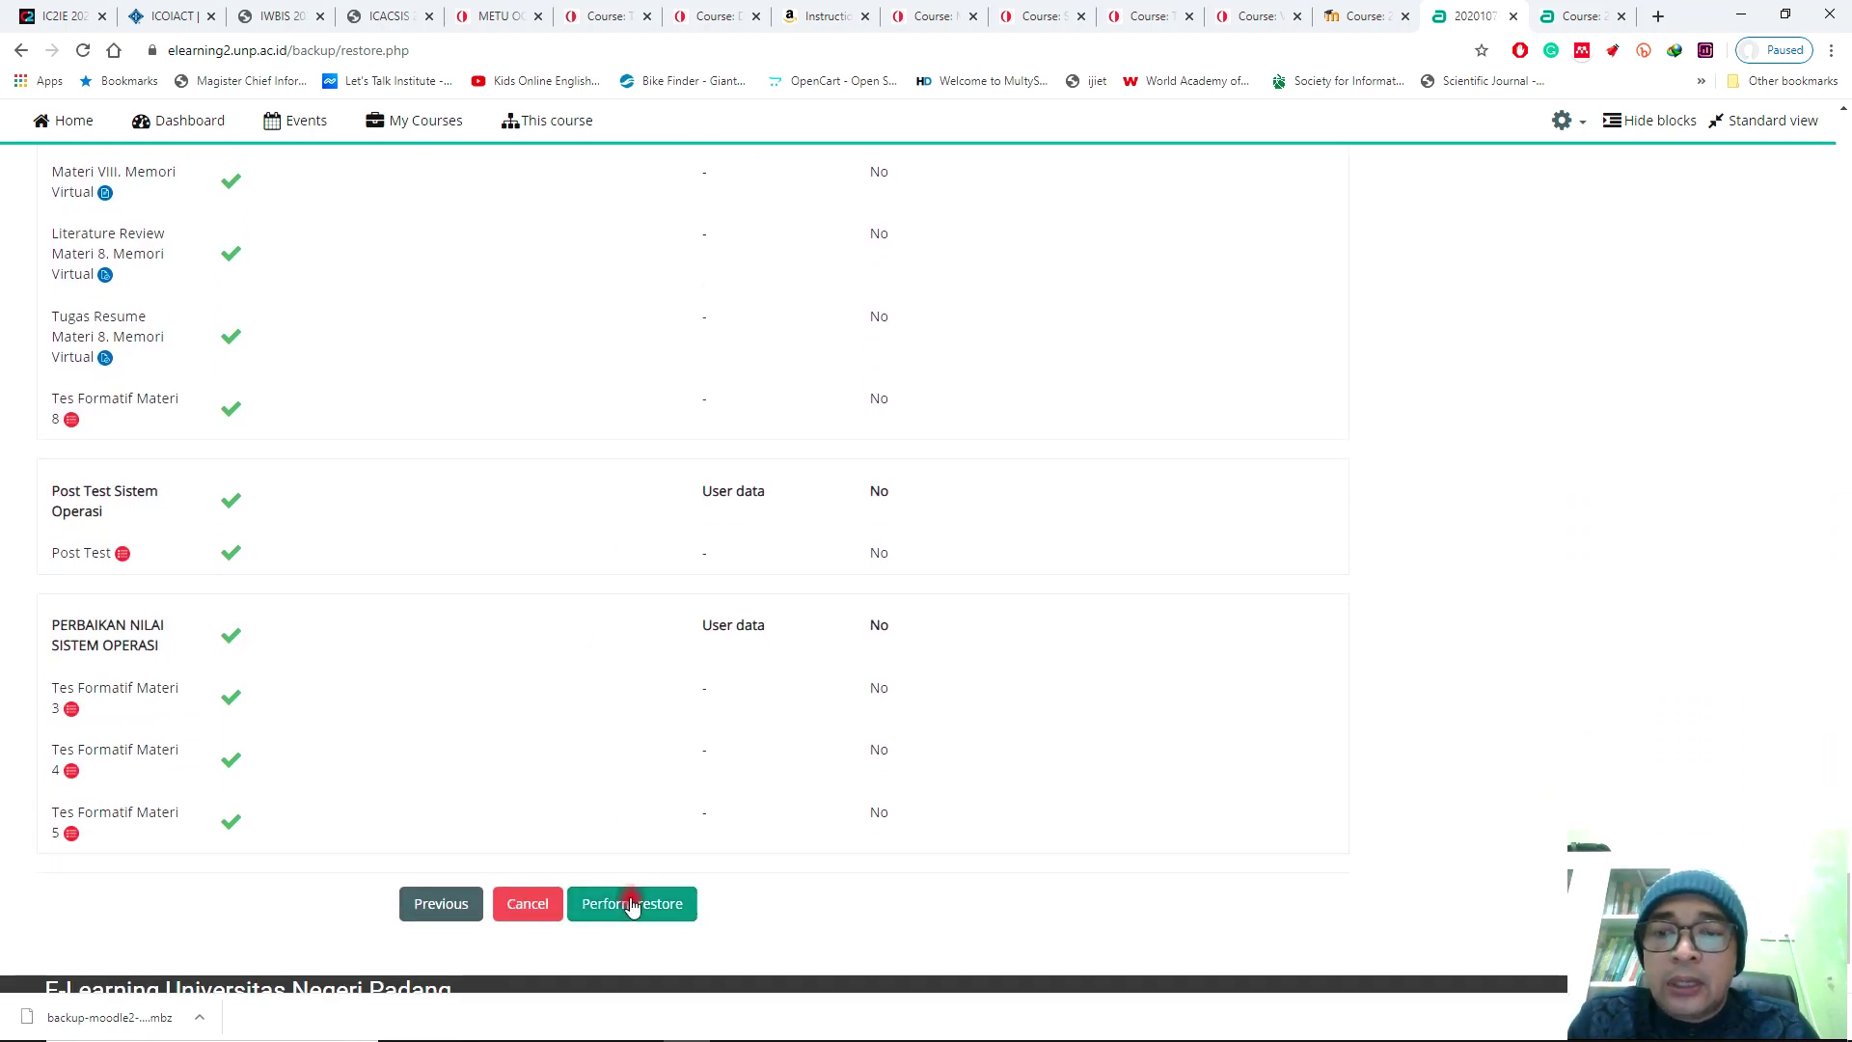
{"action": "left_click", "coordinate": [632, 904]}
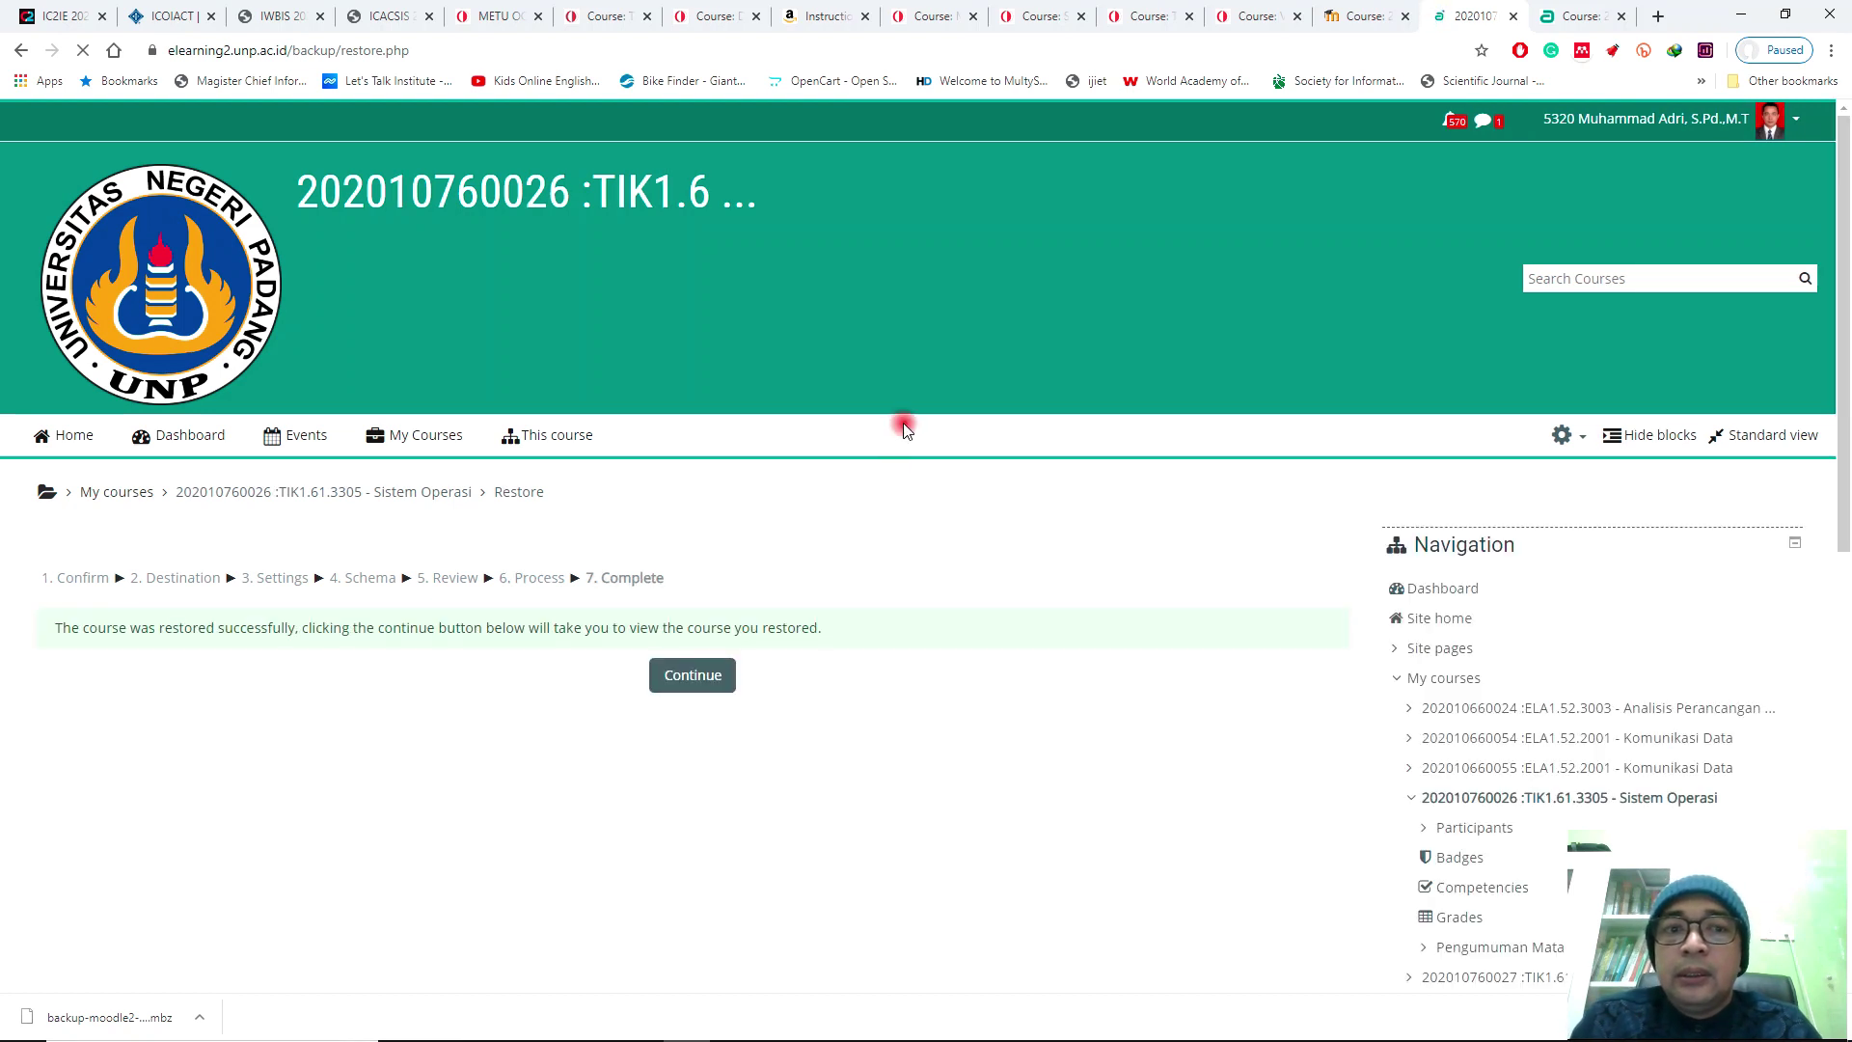
{"action": "left_click", "coordinate": [696, 679]}
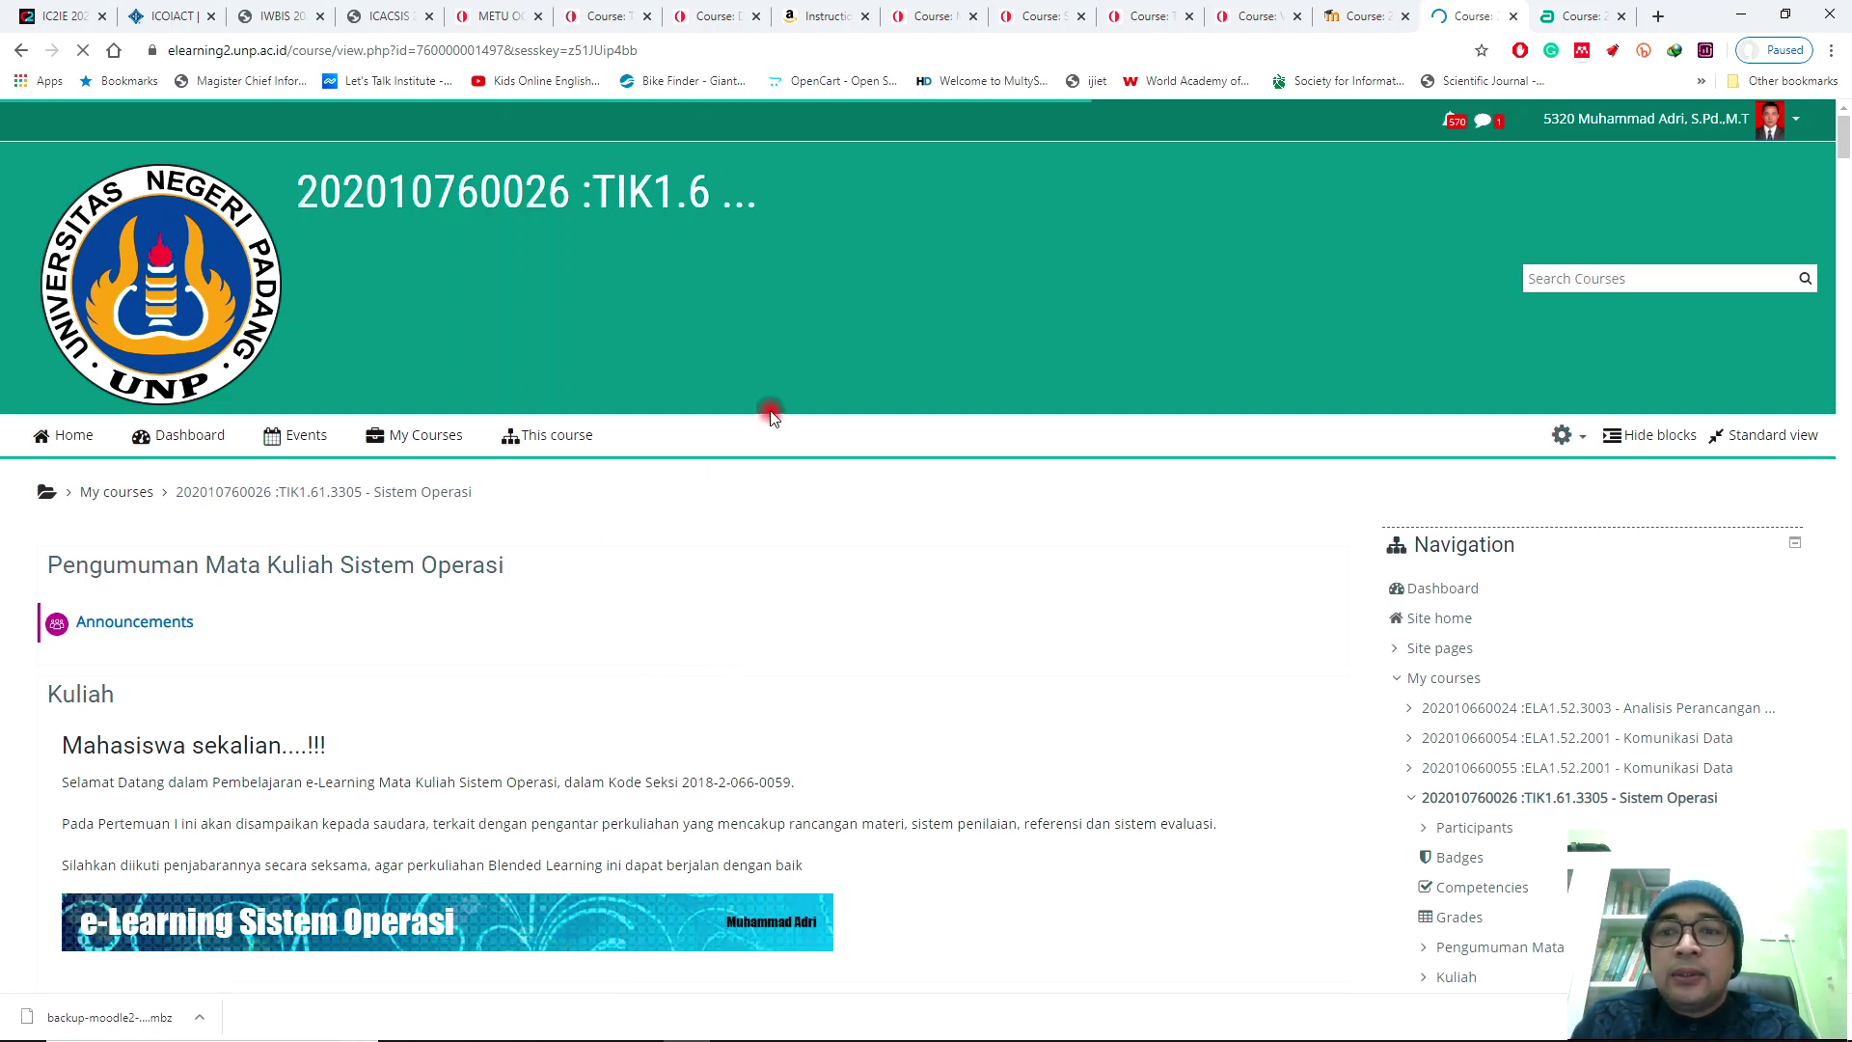
Look through the restored course page's sections, from the Kuliah introduction and pre-test to the Materi modules, videos and assignments
{"action": "scroll", "coordinate": [760, 417], "scroll_direction": "down", "scroll_amount": 1}
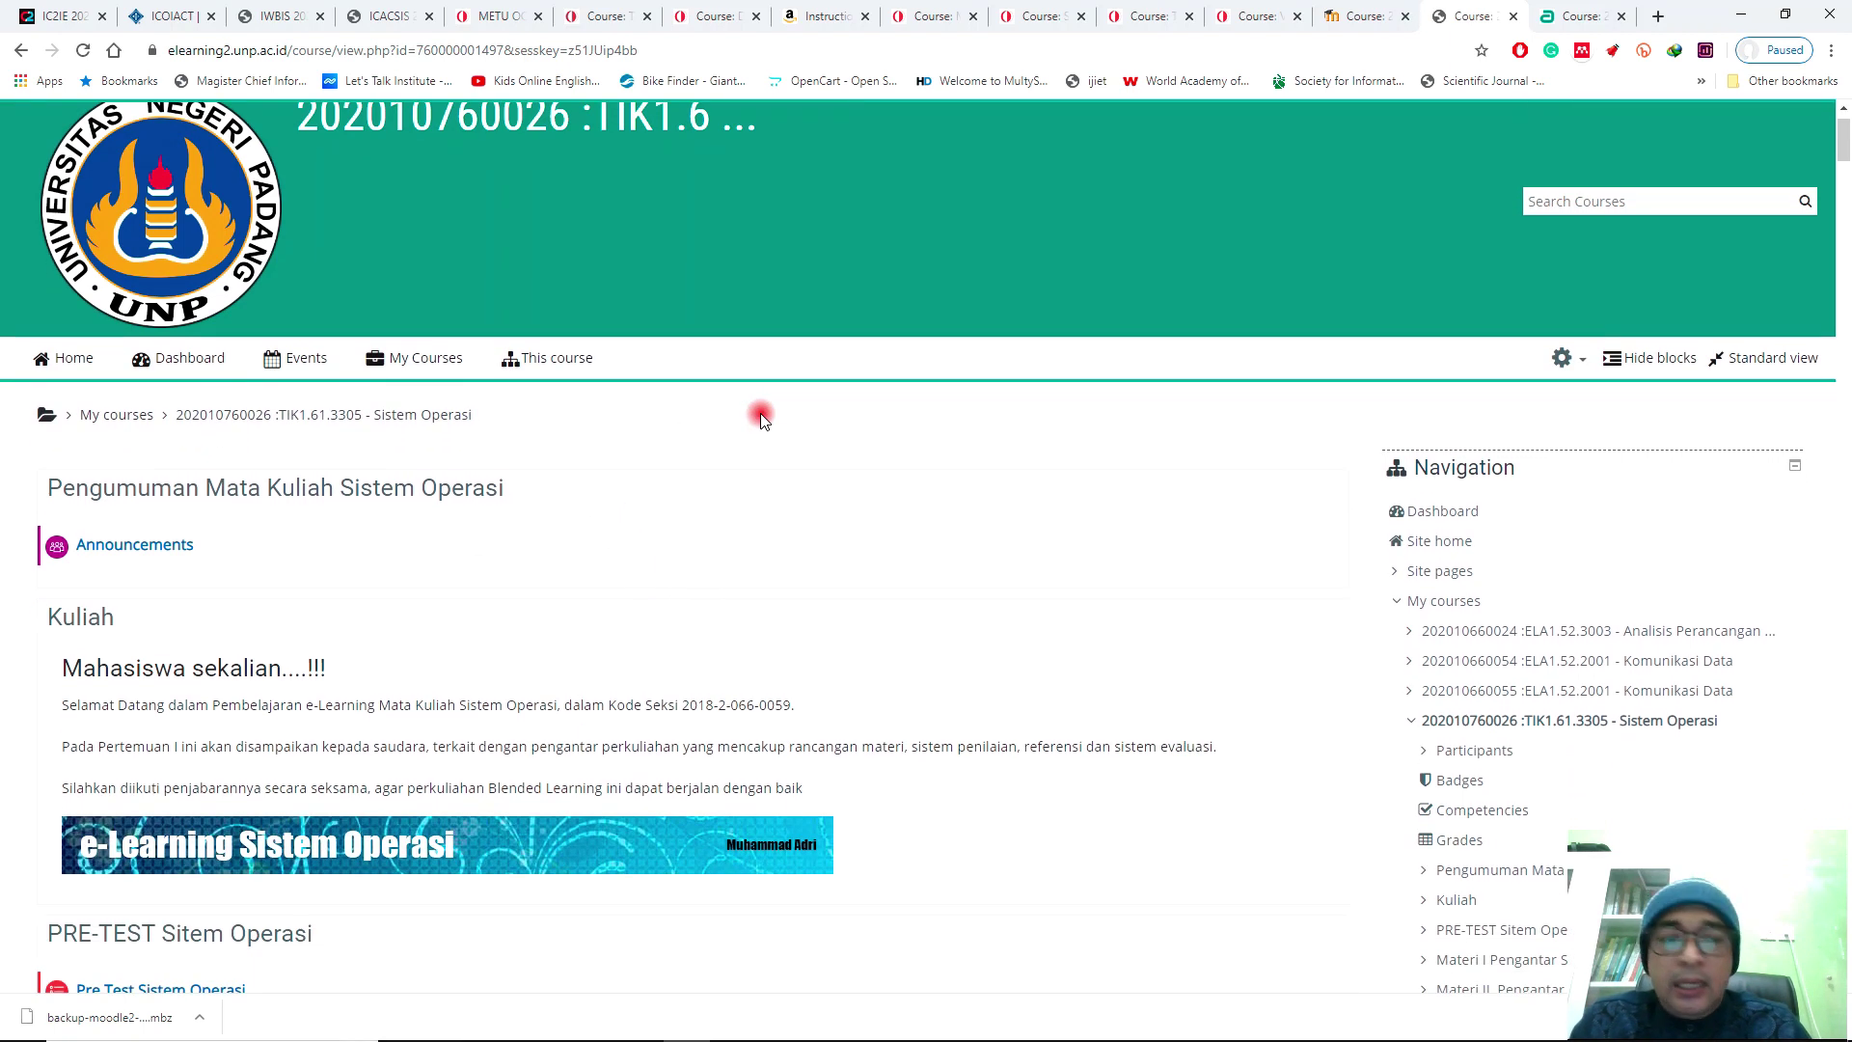
{"action": "scroll", "coordinate": [760, 417], "scroll_direction": "down", "scroll_amount": 15}
{"action": "scroll", "coordinate": [760, 417], "scroll_direction": "down", "scroll_amount": 20}
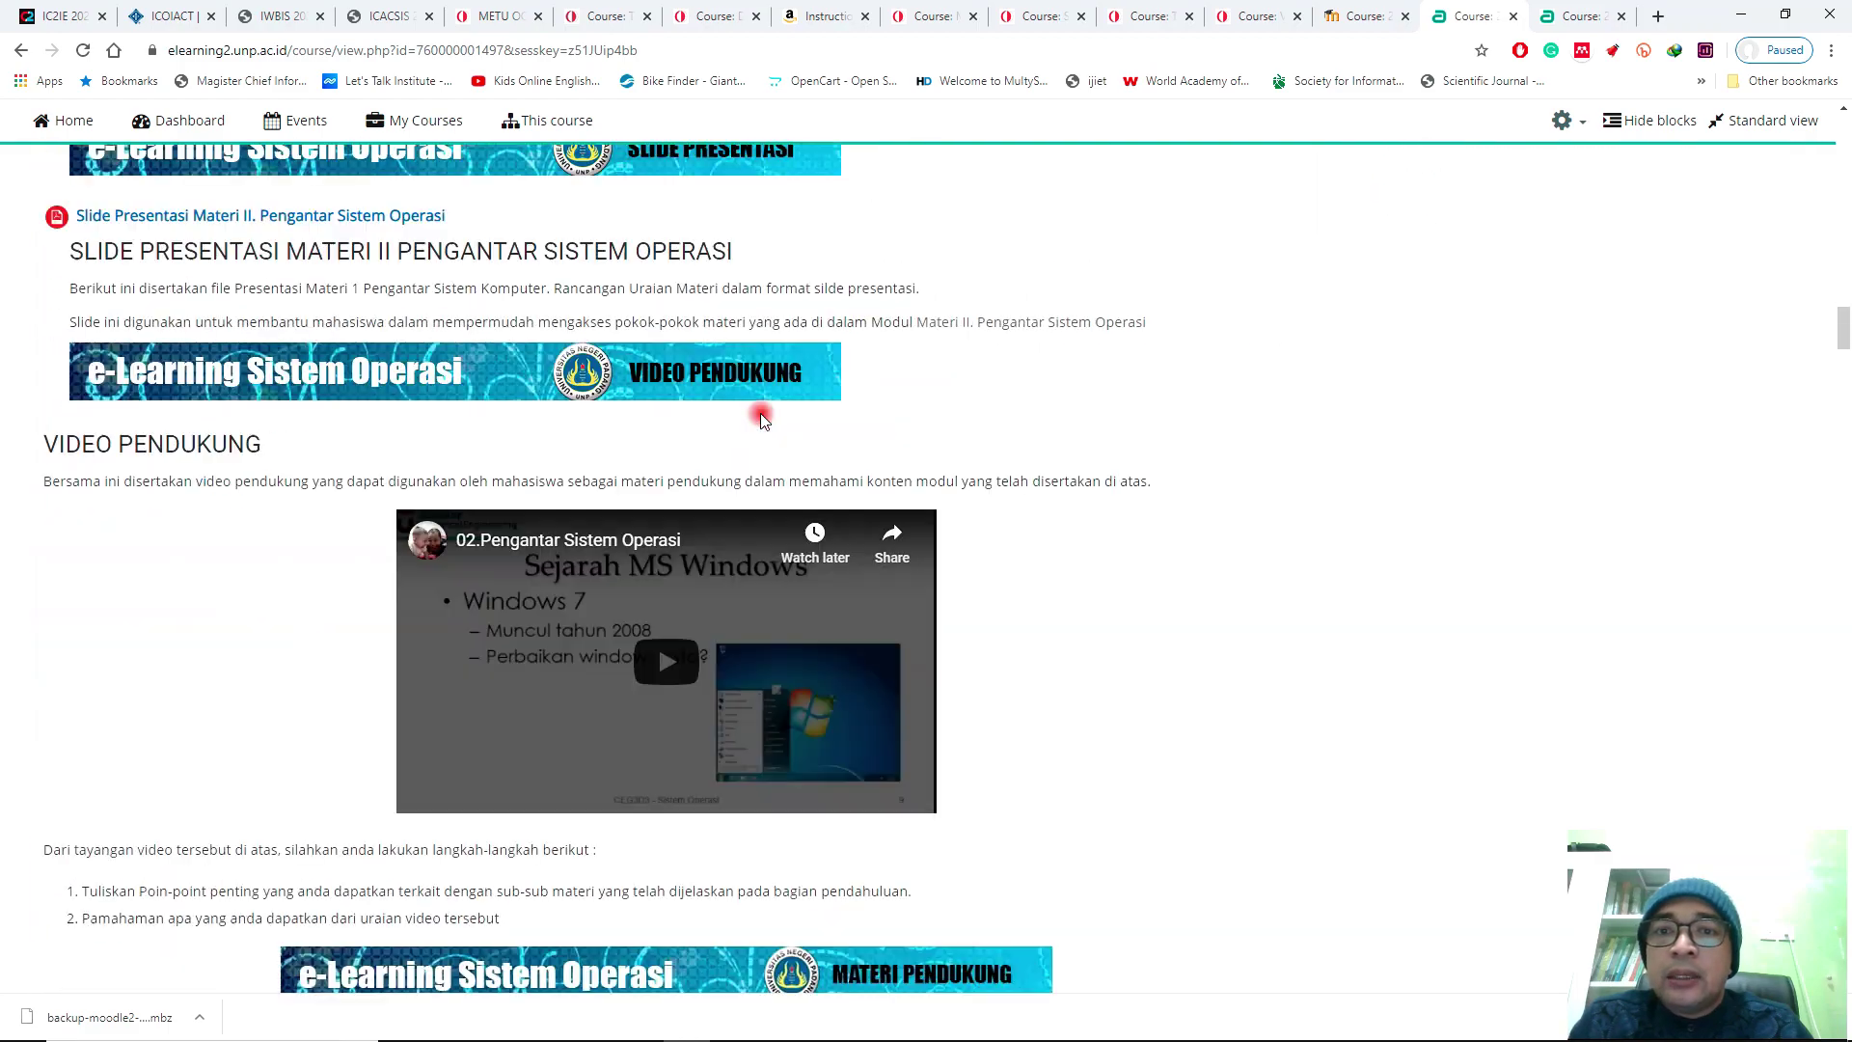
{"action": "scroll", "coordinate": [760, 417], "scroll_direction": "up", "scroll_amount": 18}
{"action": "scroll", "coordinate": [760, 416], "scroll_direction": "up", "scroll_amount": 20}
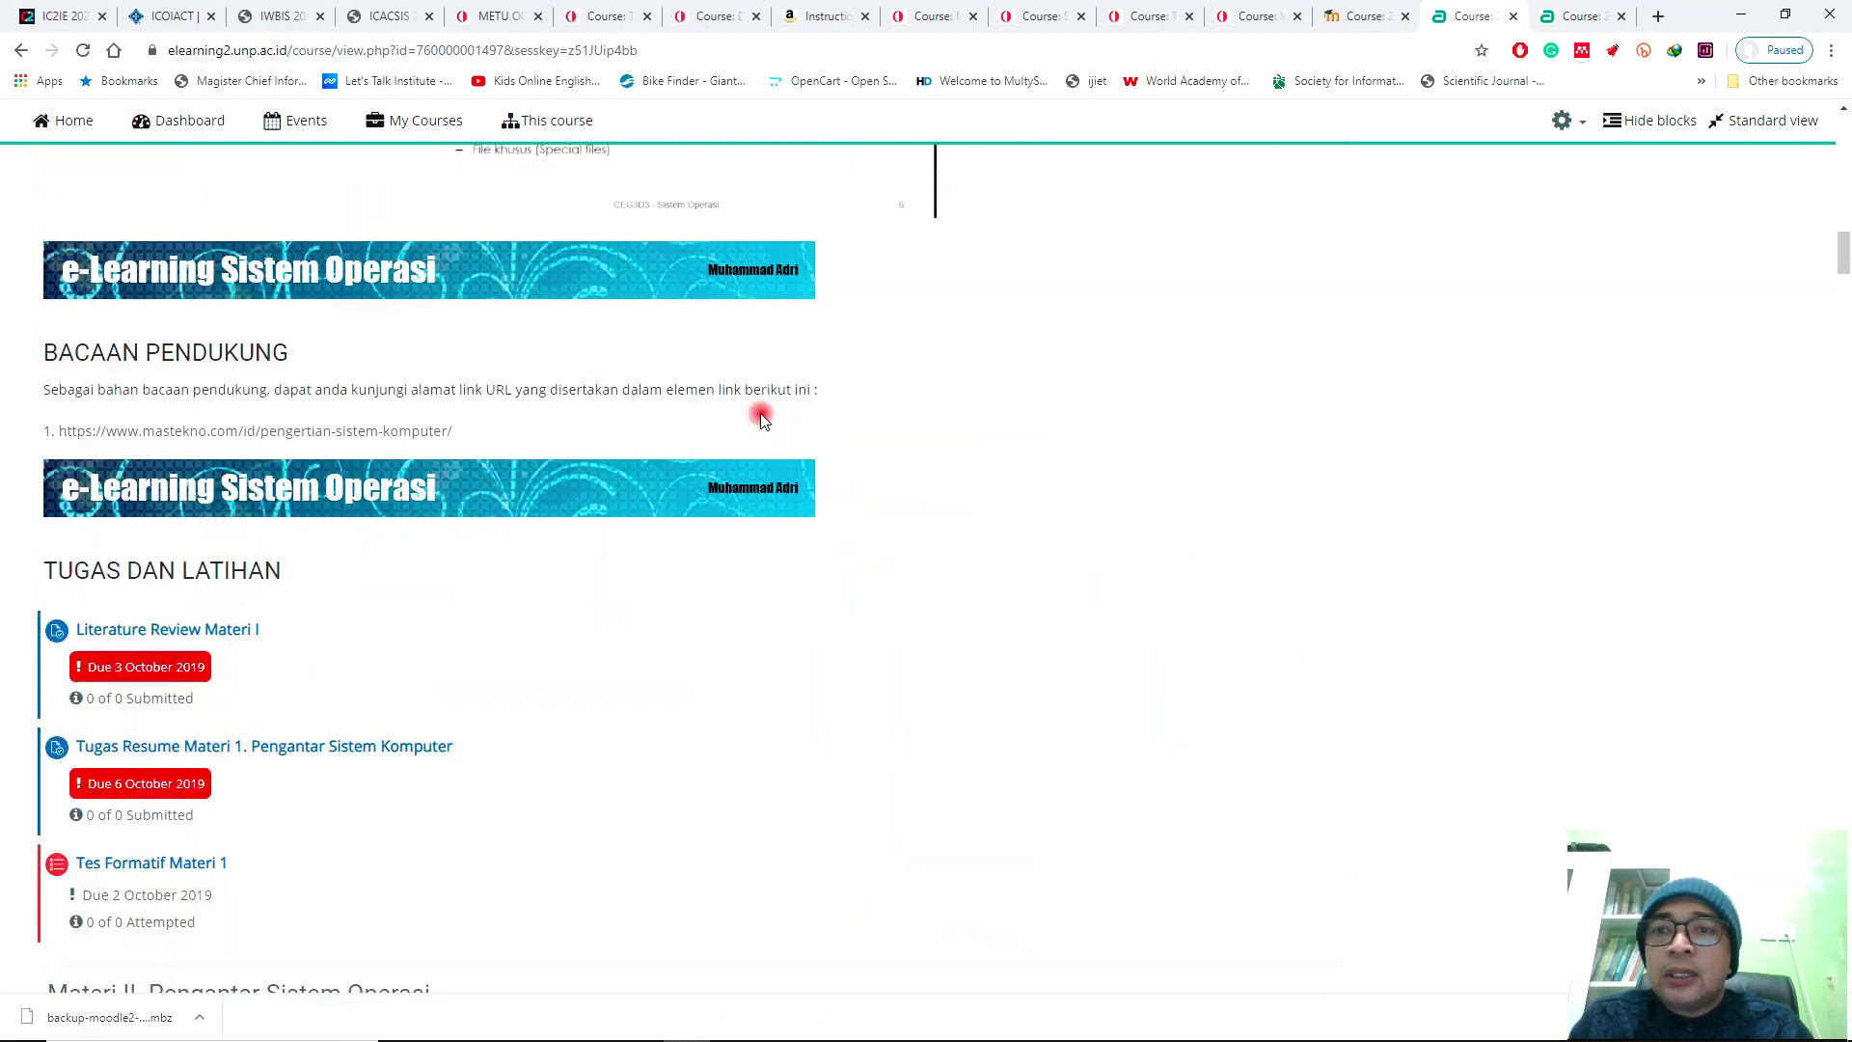
{"action": "scroll", "coordinate": [760, 417], "scroll_direction": "down", "scroll_amount": 5}
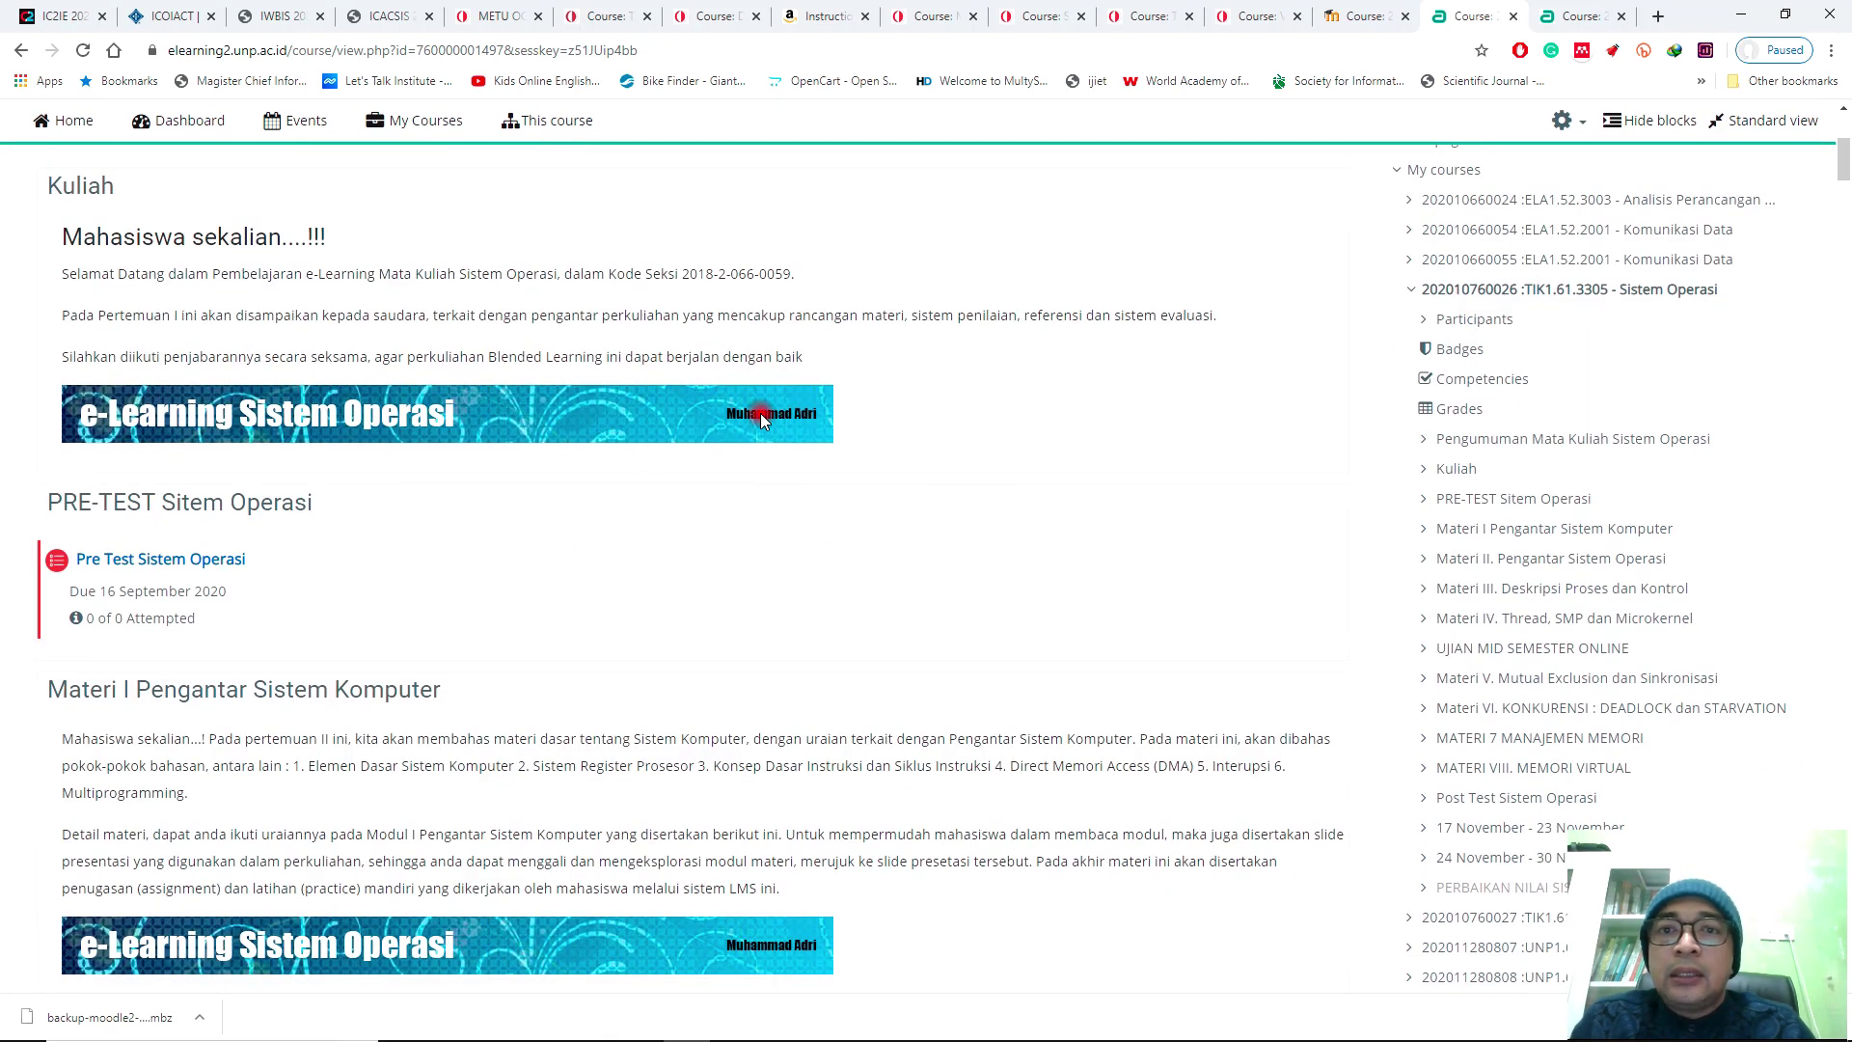
{"action": "scroll", "coordinate": [760, 417], "scroll_direction": "down", "scroll_amount": 20}
{"action": "scroll", "coordinate": [761, 417], "scroll_direction": "up", "scroll_amount": 8}
{"action": "scroll", "coordinate": [760, 417], "scroll_direction": "up", "scroll_amount": 15}
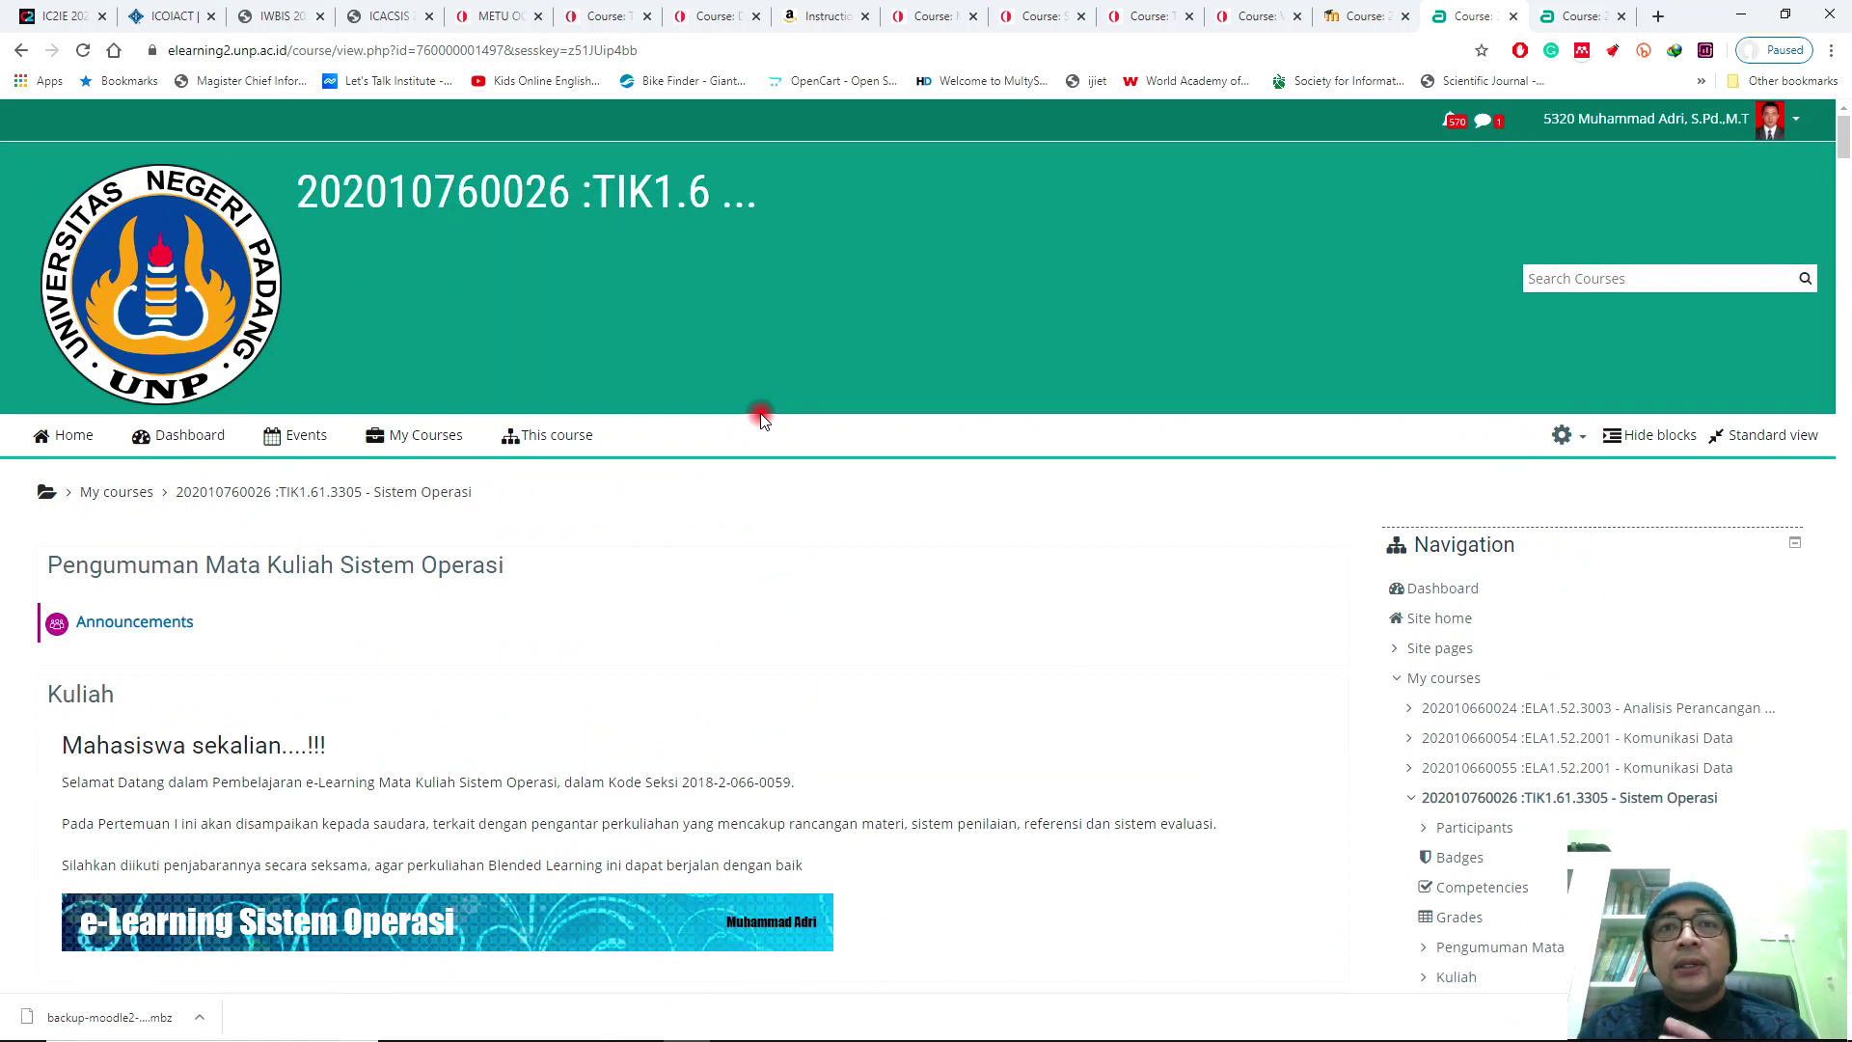